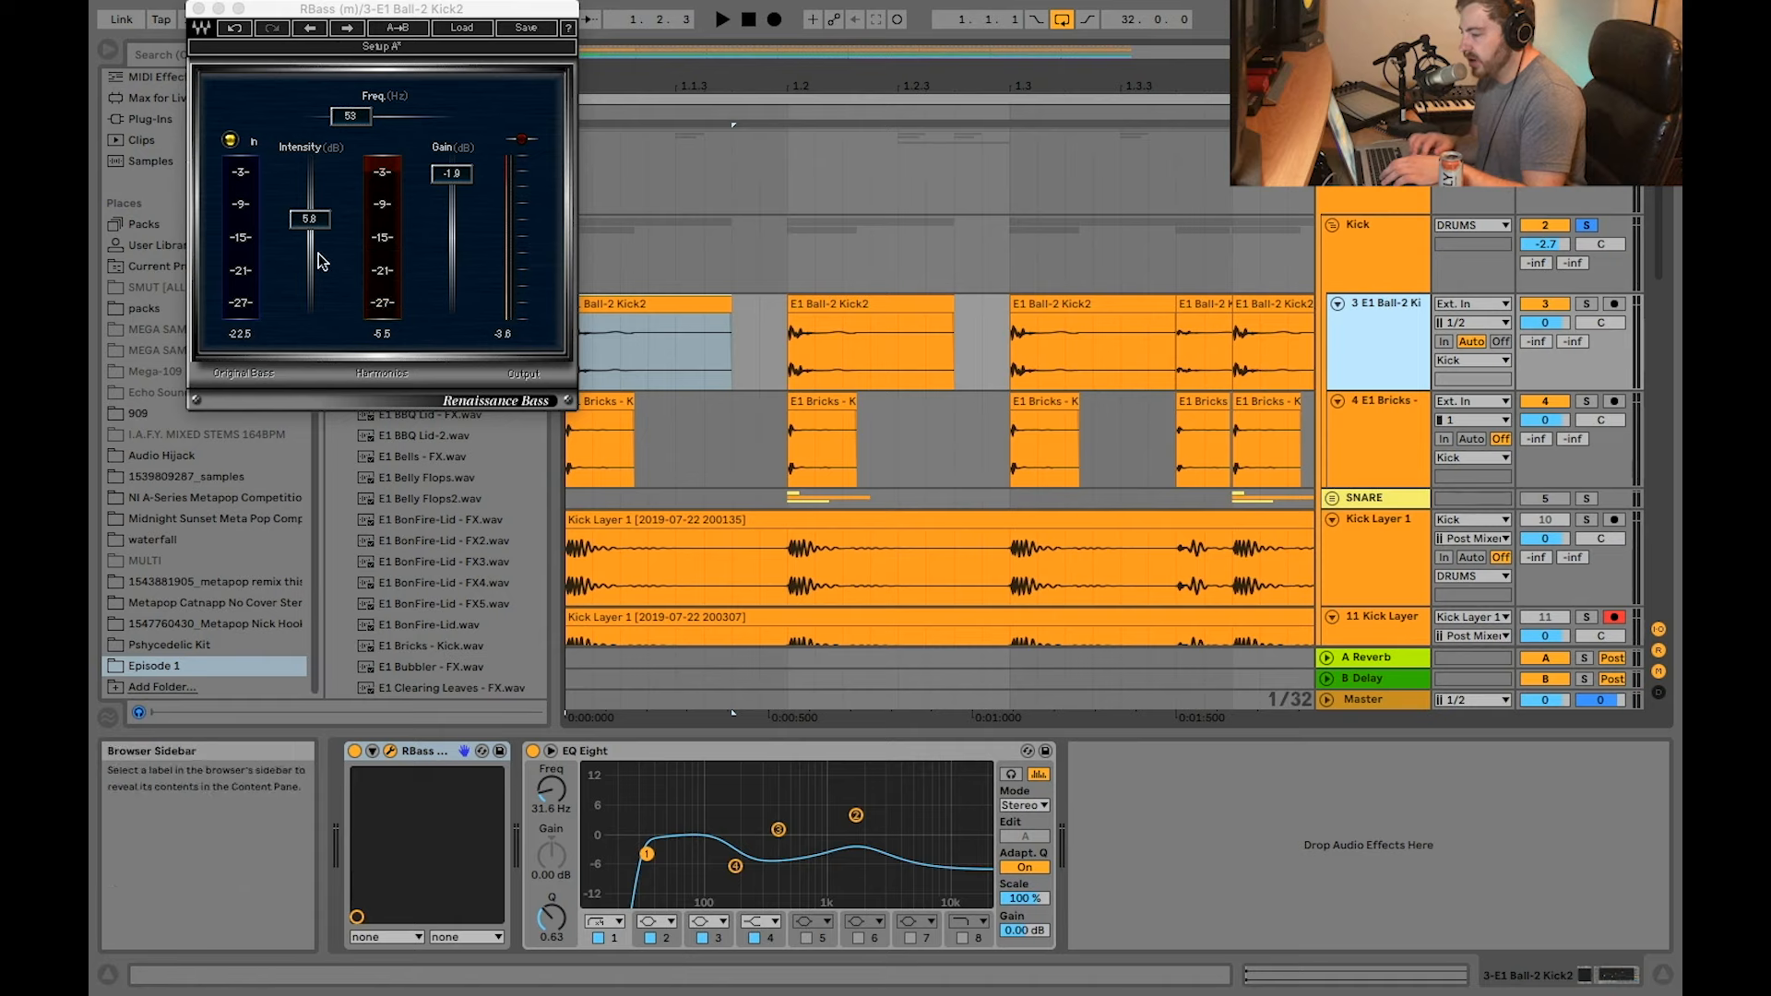
# Step: Move the RBass window clear of the arrangement and audition the first E1 Ball-2 Kick2 clip in solo
pyautogui.moveTo(428, 8); pyautogui.dragTo(383, 70)
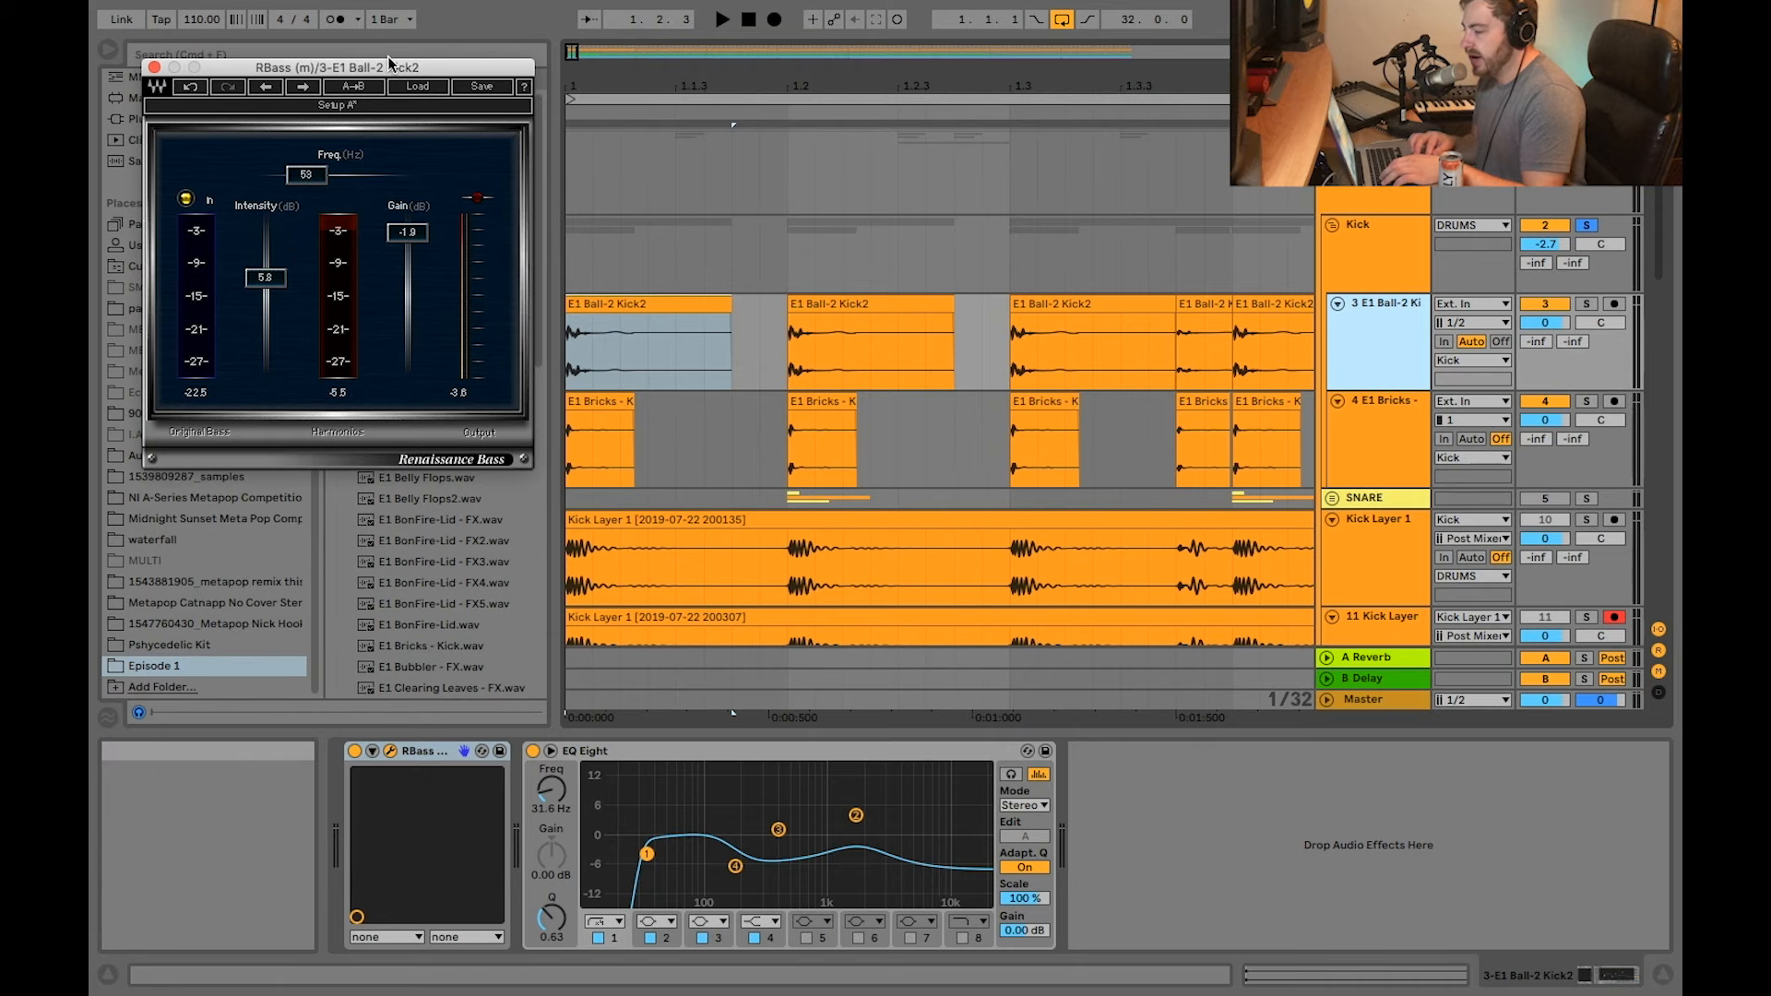
pyautogui.moveTo(398, 69); pyautogui.dragTo(386, 91)
pyautogui.scroll(1, 963, 300)
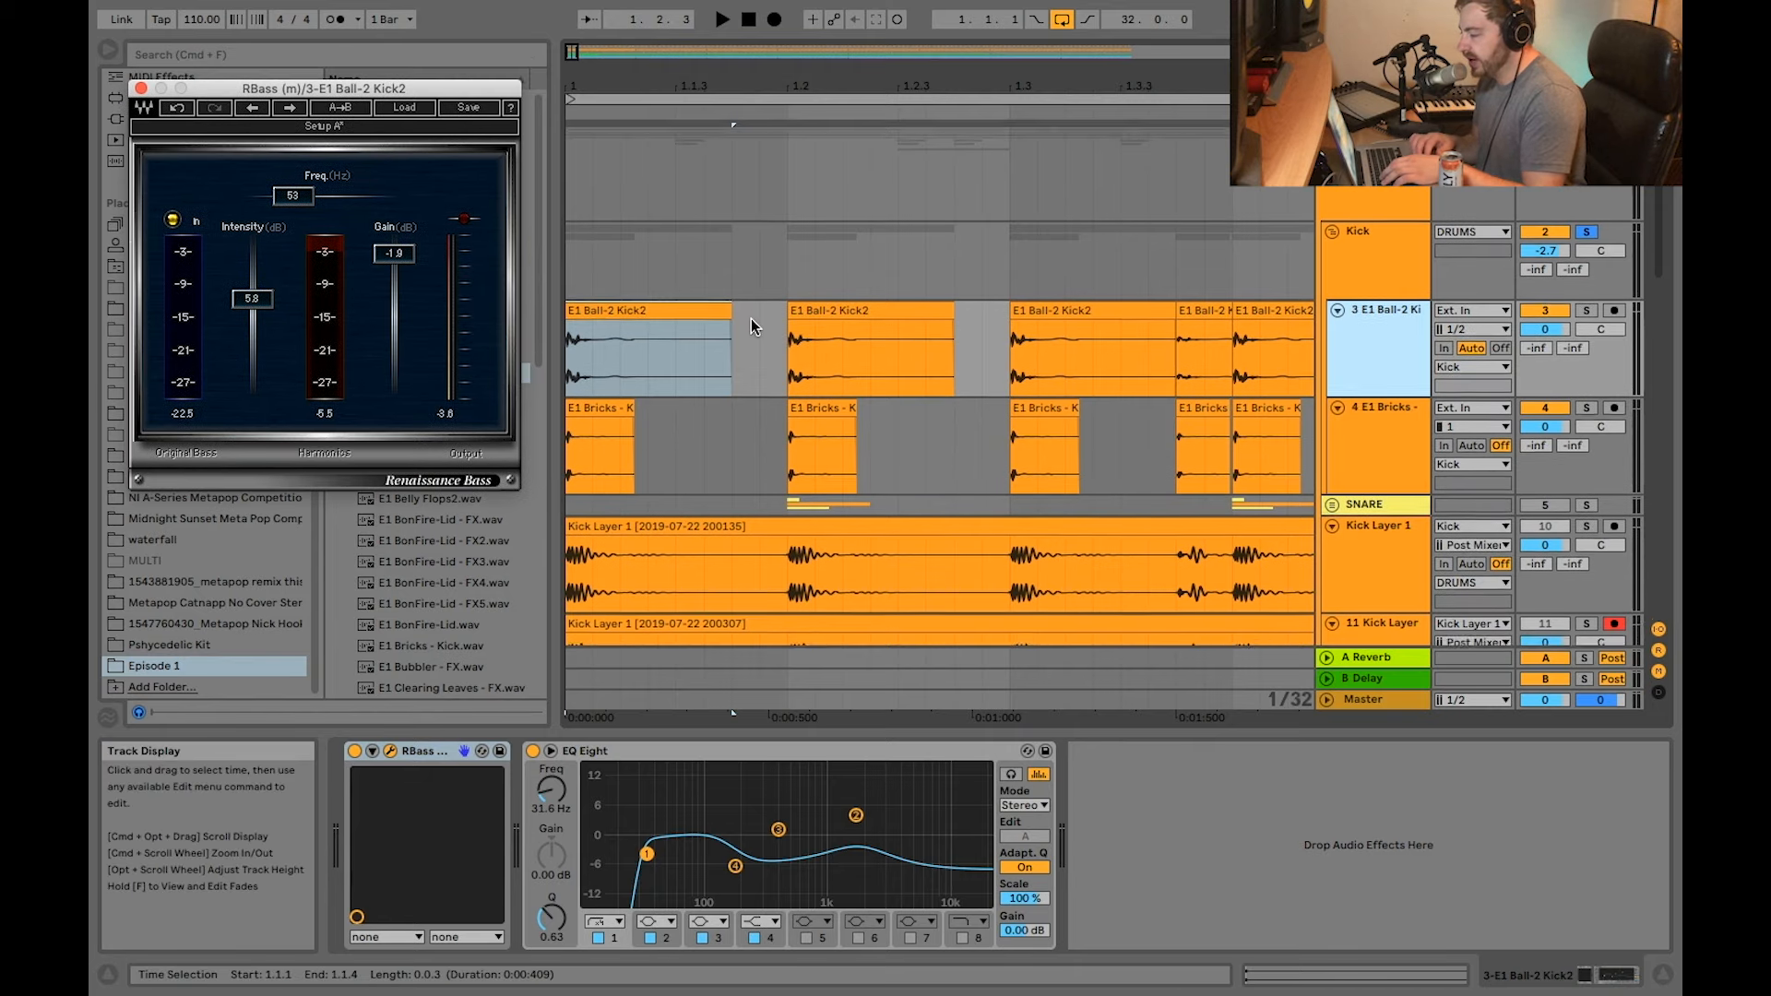
pyautogui.click(695, 309)
pyautogui.press('space')
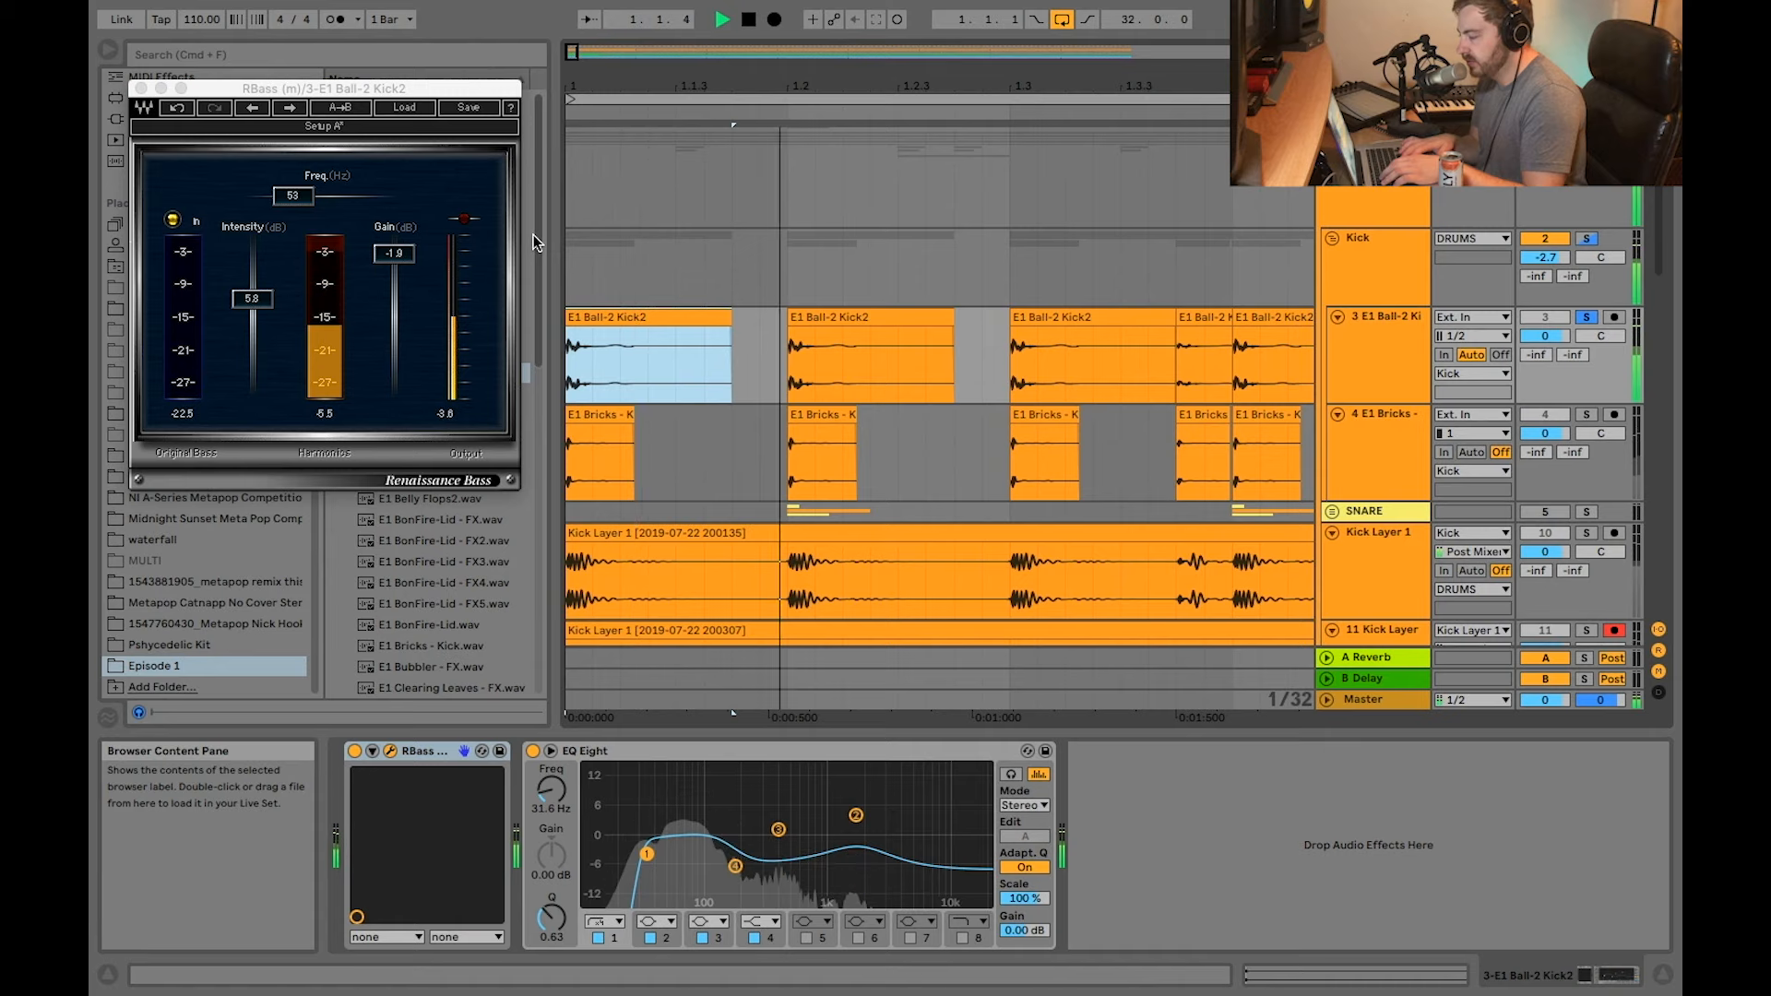
pyautogui.press('space')
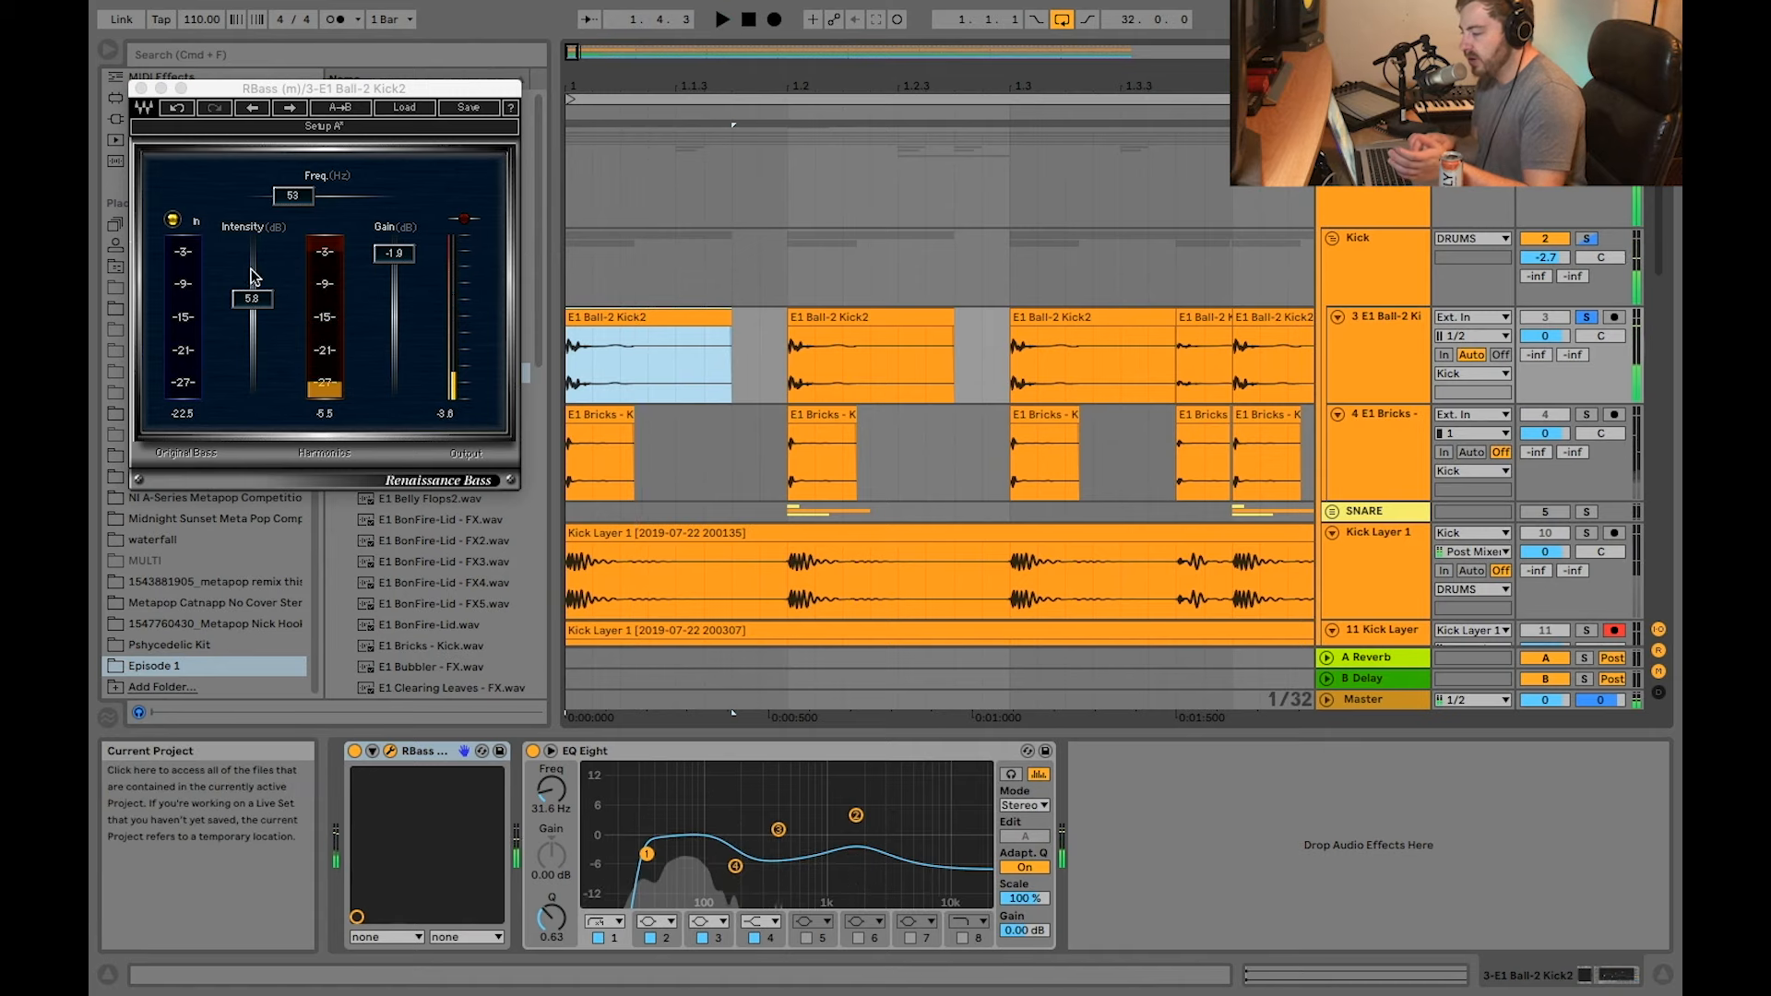
# Step: Play the E1 Ball-2 Kick2 clip at beat 1.3 while watching the RBass meters, and close the plug-in window
pyautogui.moveTo(227, 89); pyautogui.dragTo(658, 90)
pyautogui.click(498, 377)
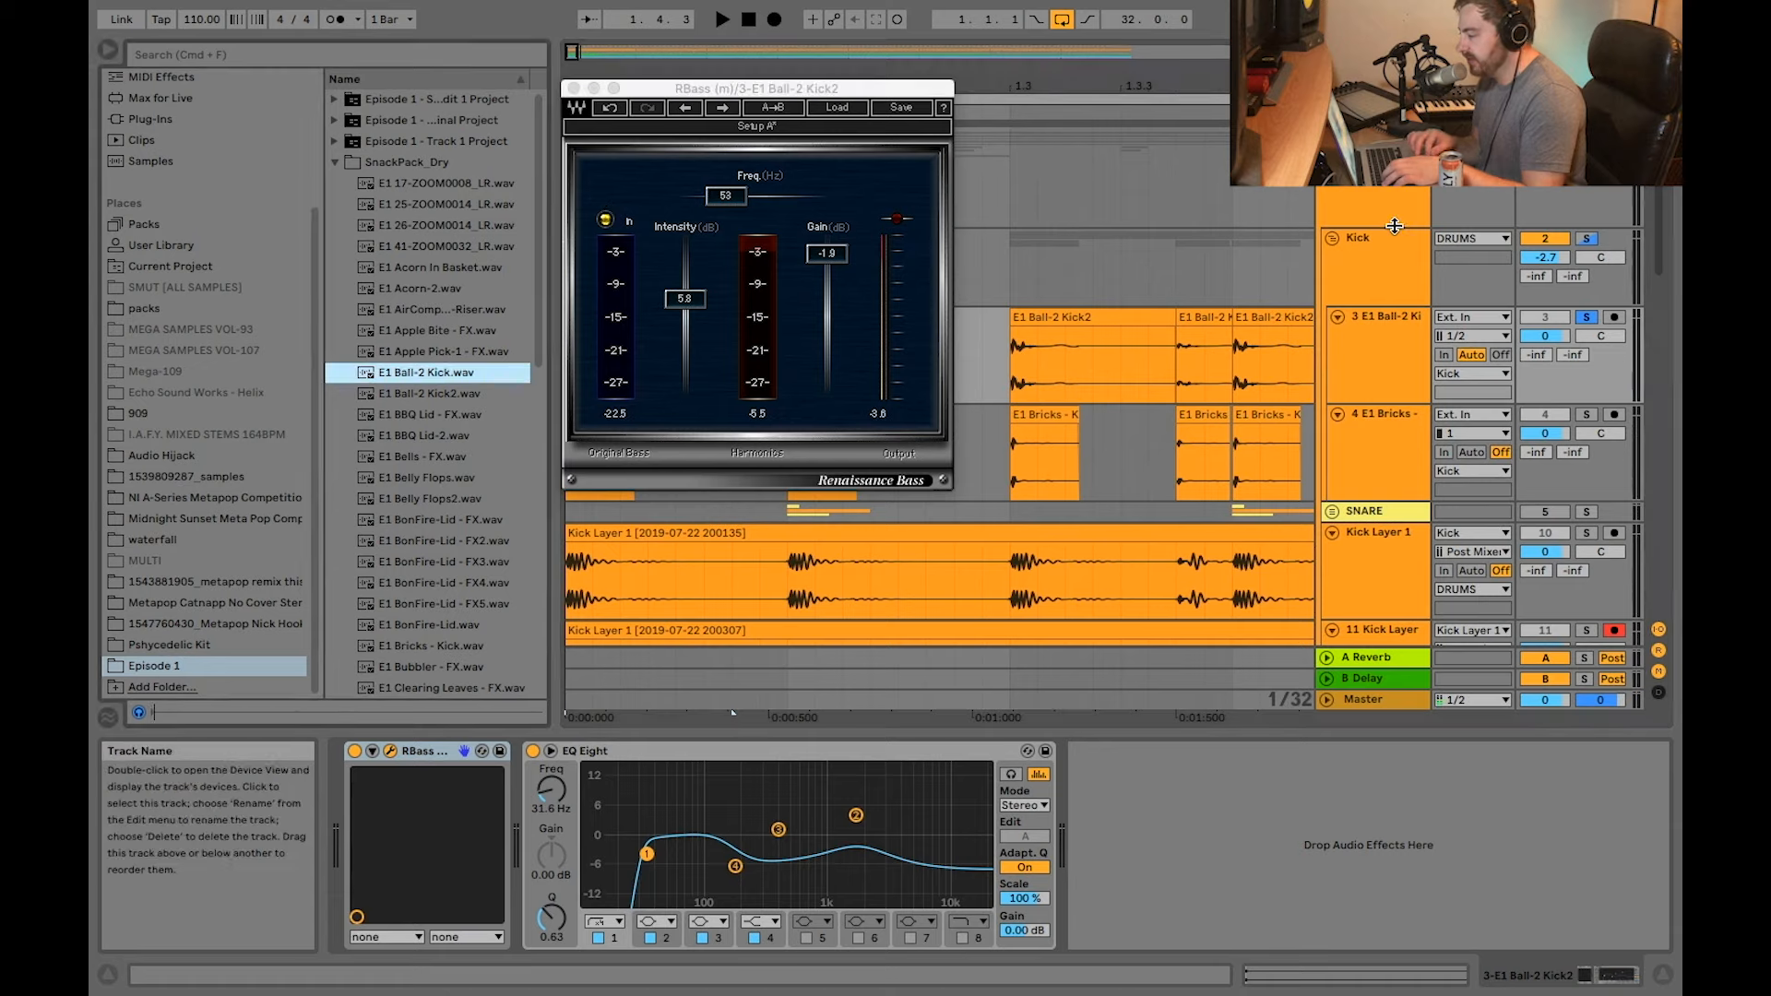
pyautogui.click(1093, 364)
pyautogui.press('space')
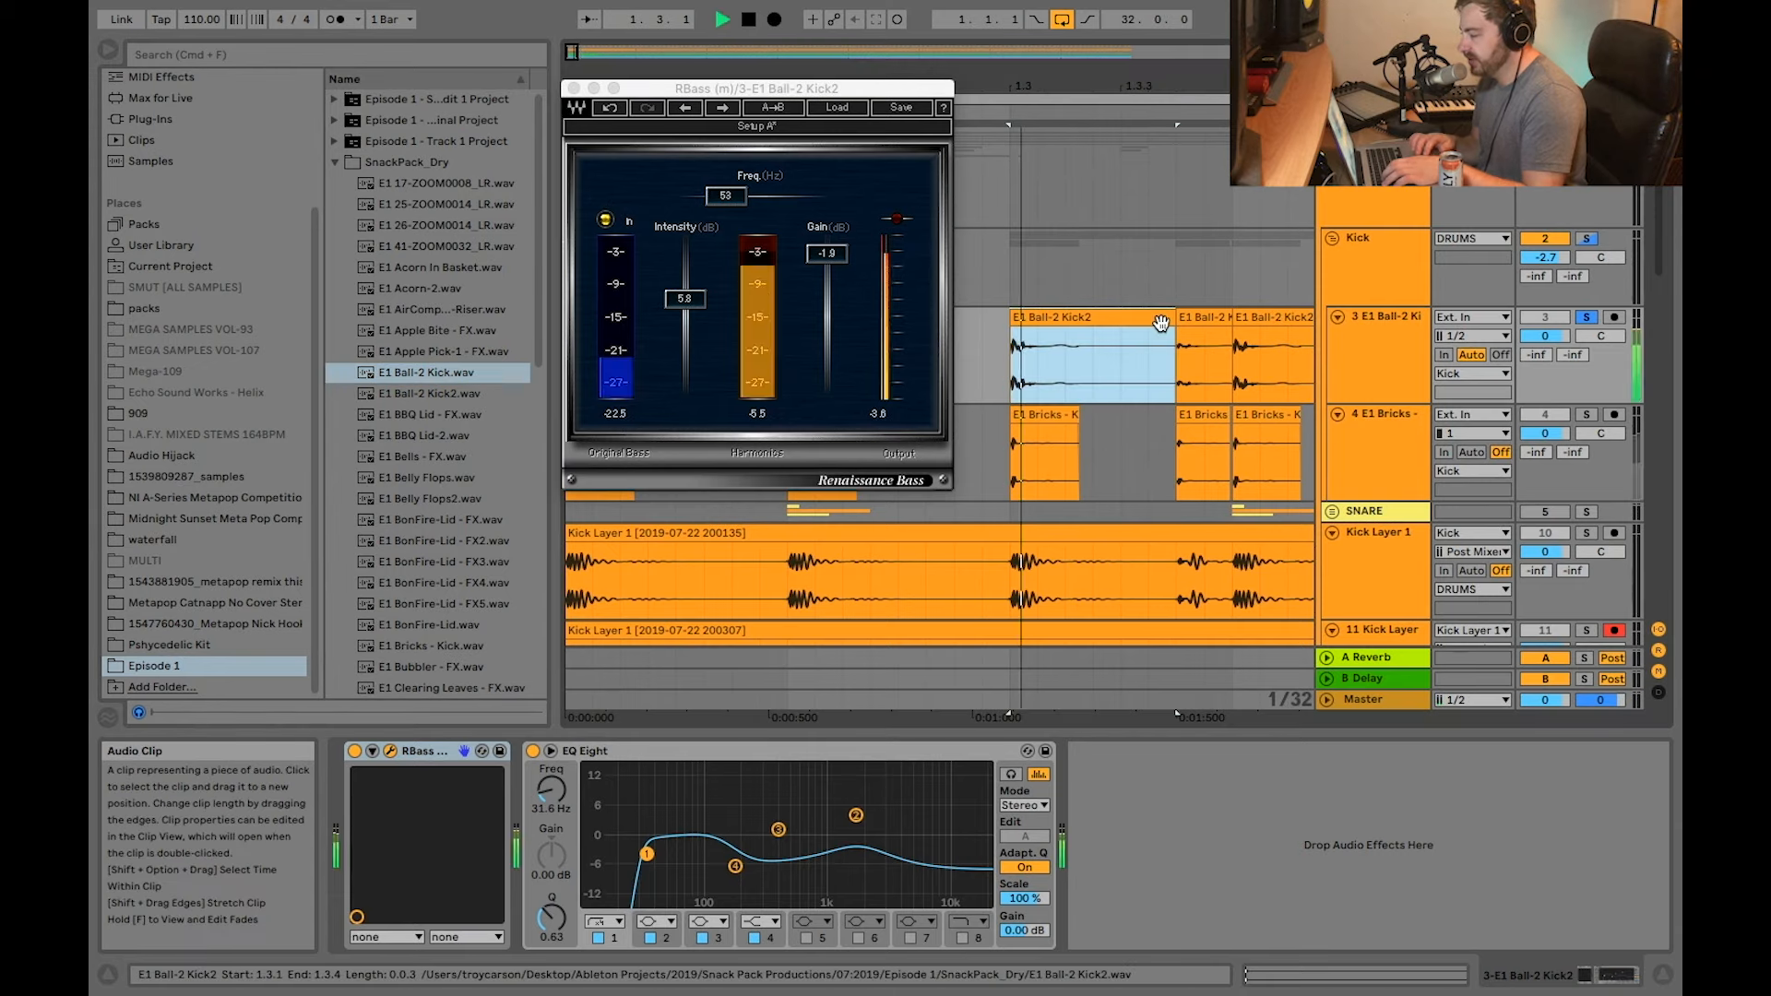
pyautogui.moveTo(640, 94); pyautogui.dragTo(345, 217)
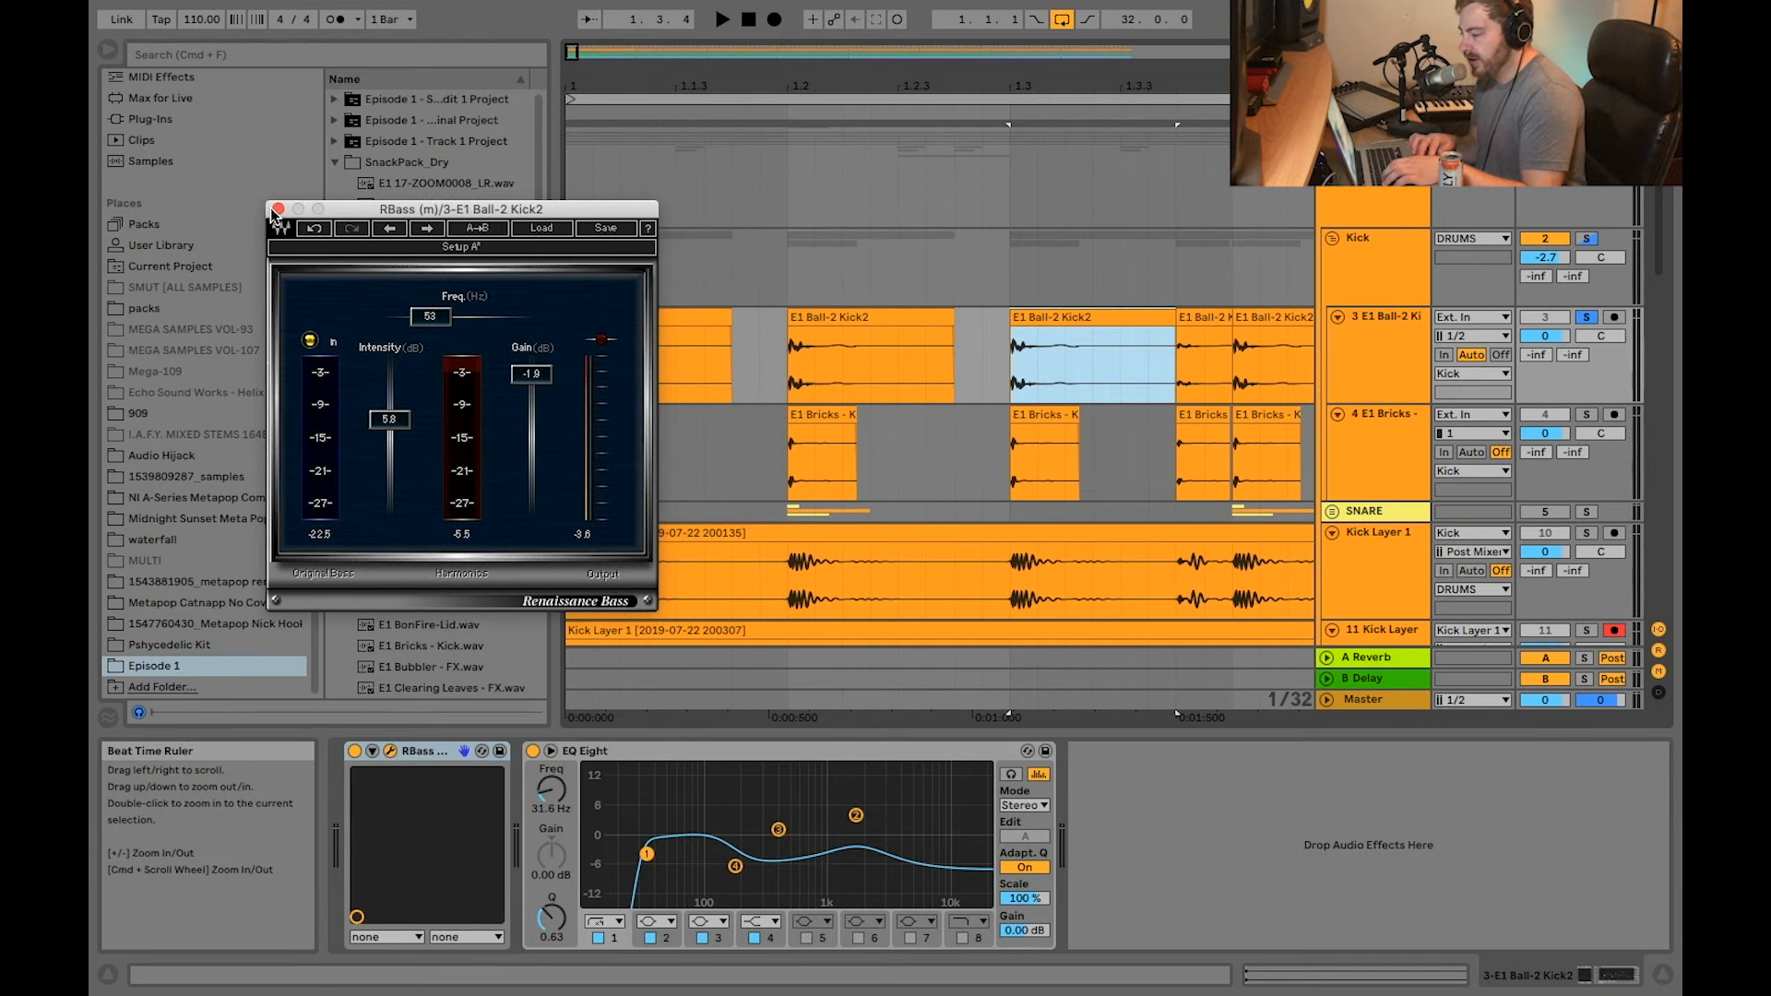
pyautogui.click(277, 209)
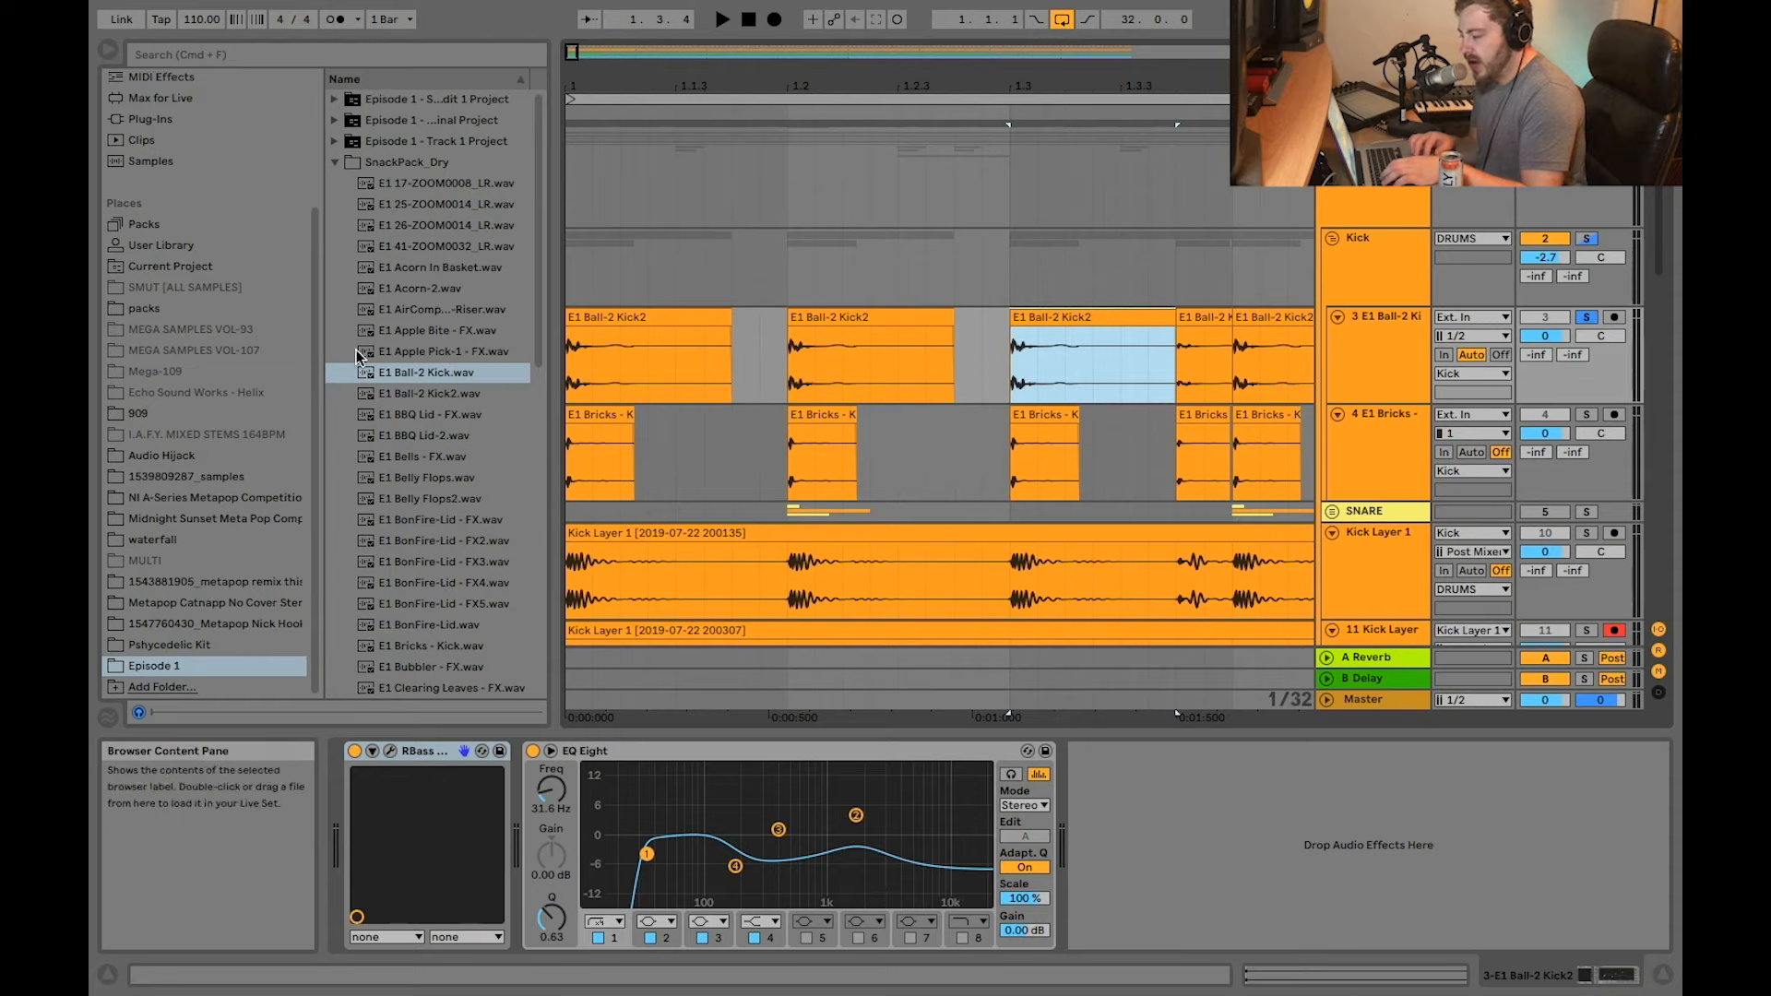
# Step: Solo the E1 Bricks - Kick track and inspect its FF Pro-Q 2 equalizer curve, closing the plug-in window again
pyautogui.click(598, 414)
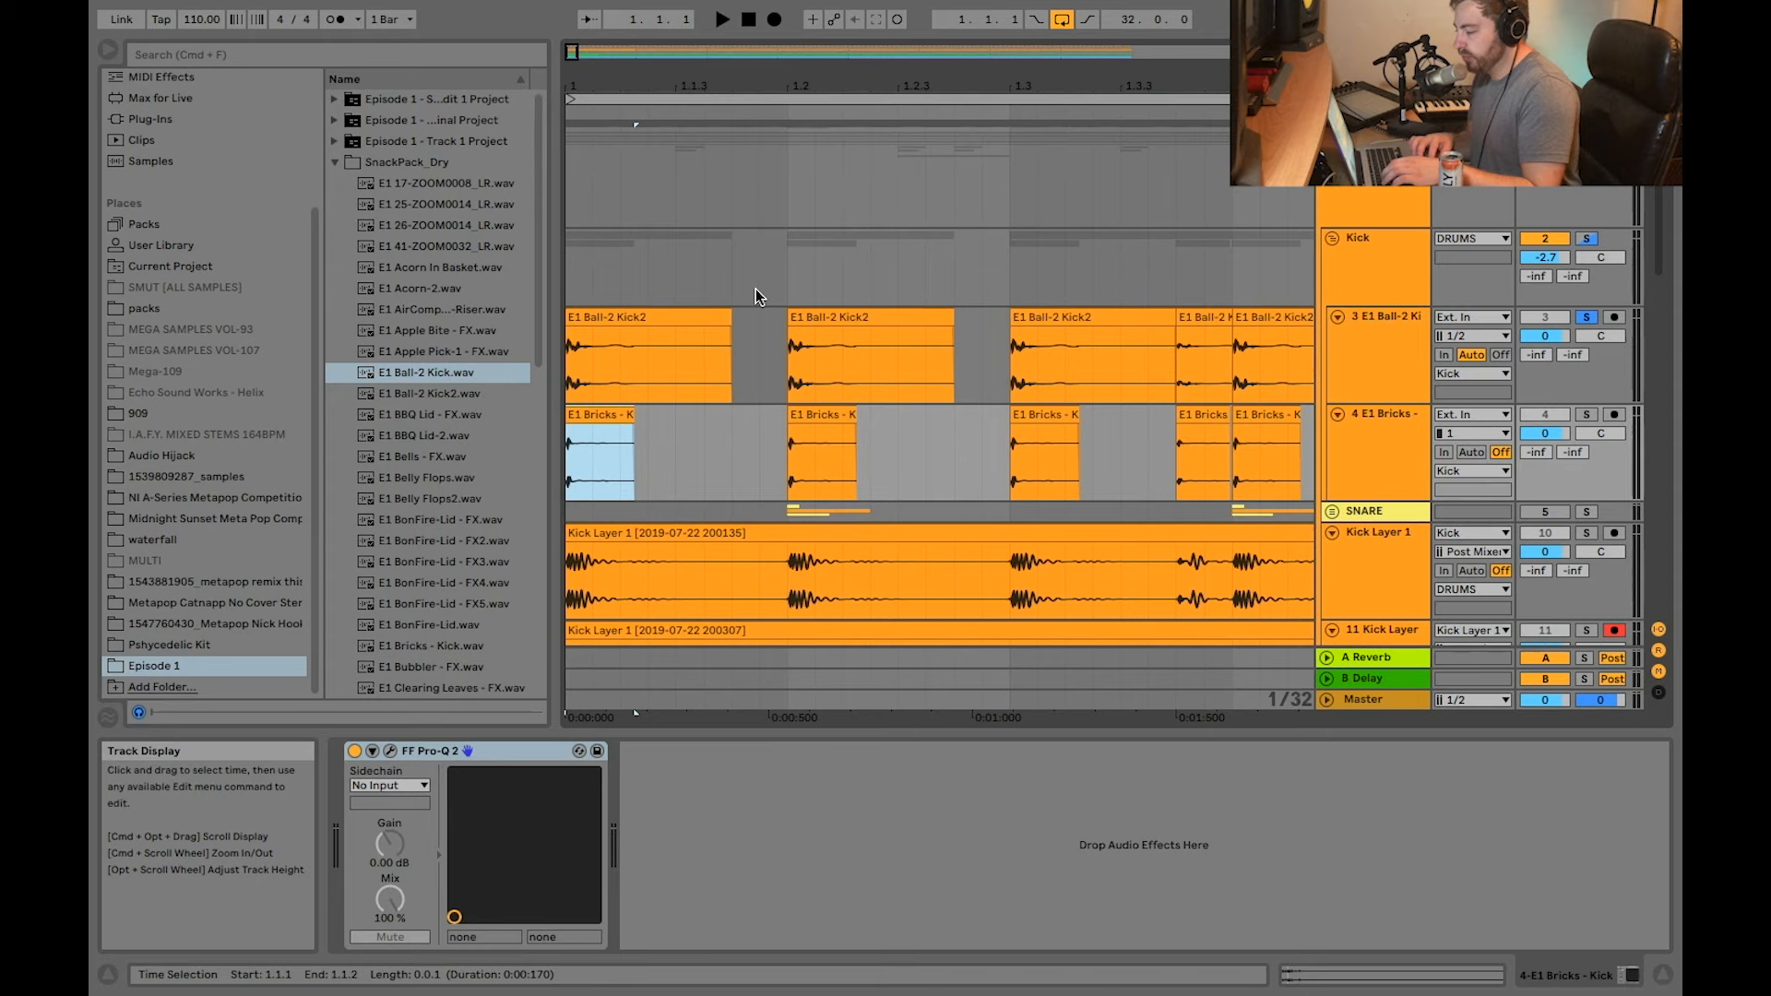
pyautogui.scroll(-4, 679, 384)
pyautogui.scroll(-1, 653, 247)
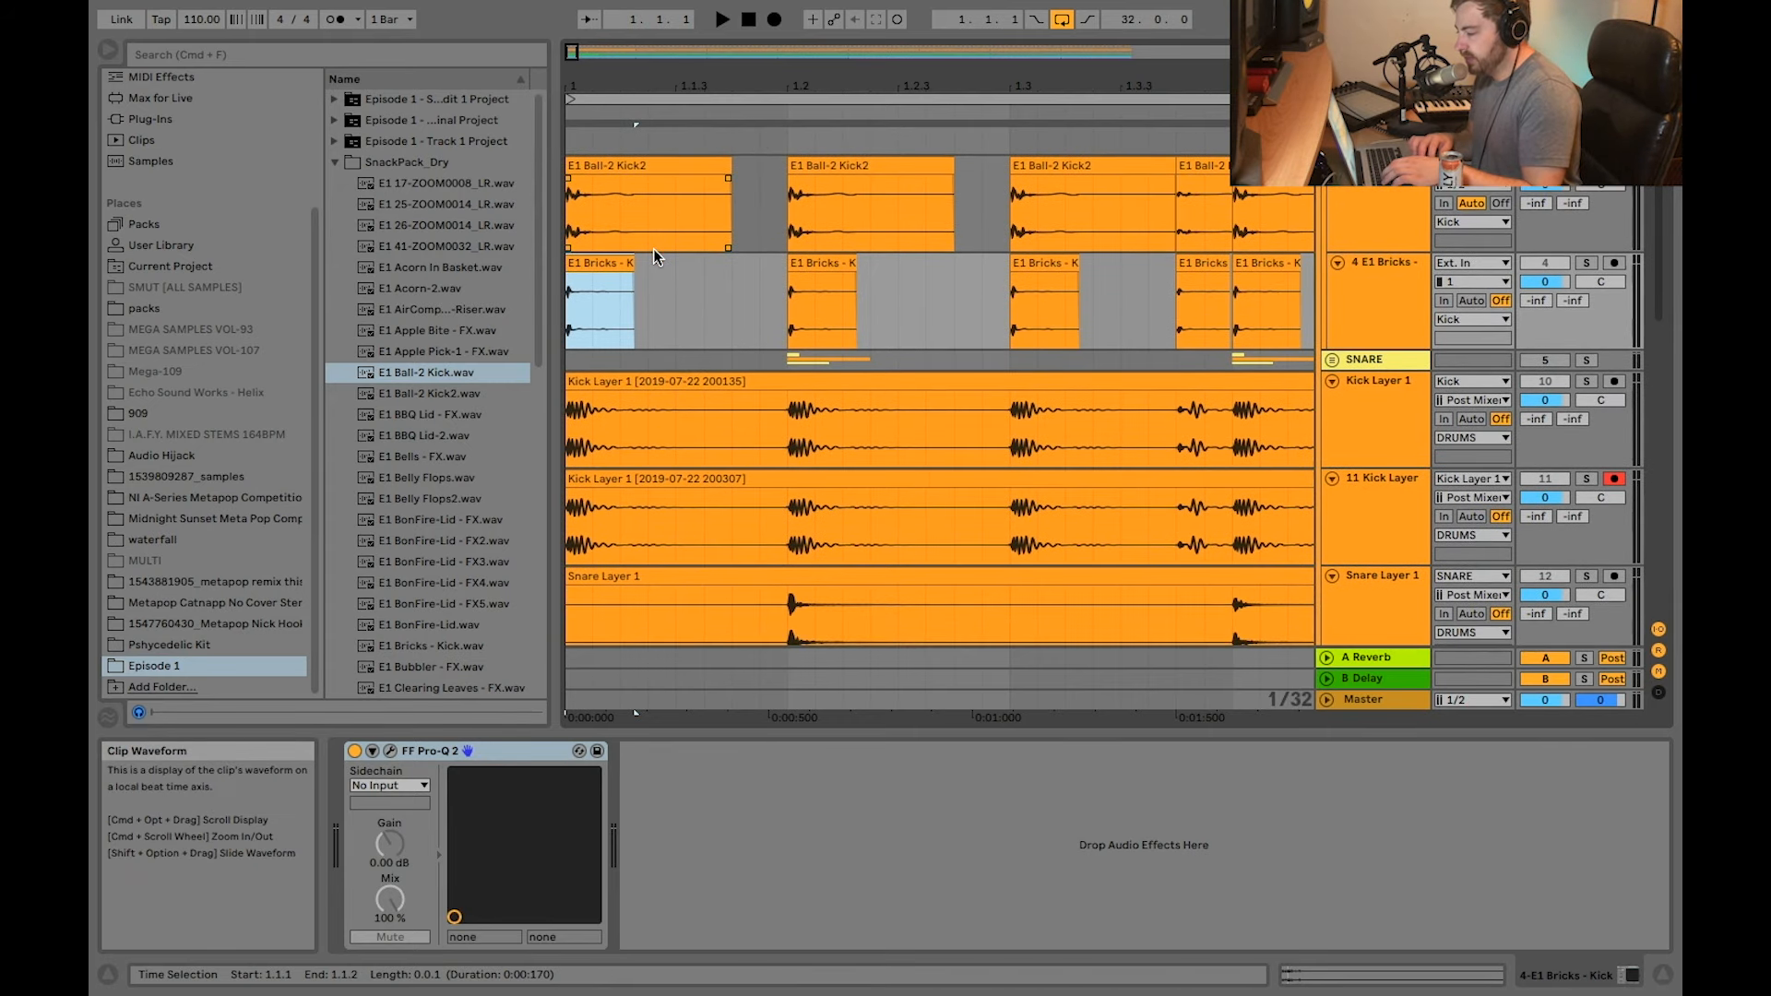
pyautogui.press('+')
pyautogui.press('s')
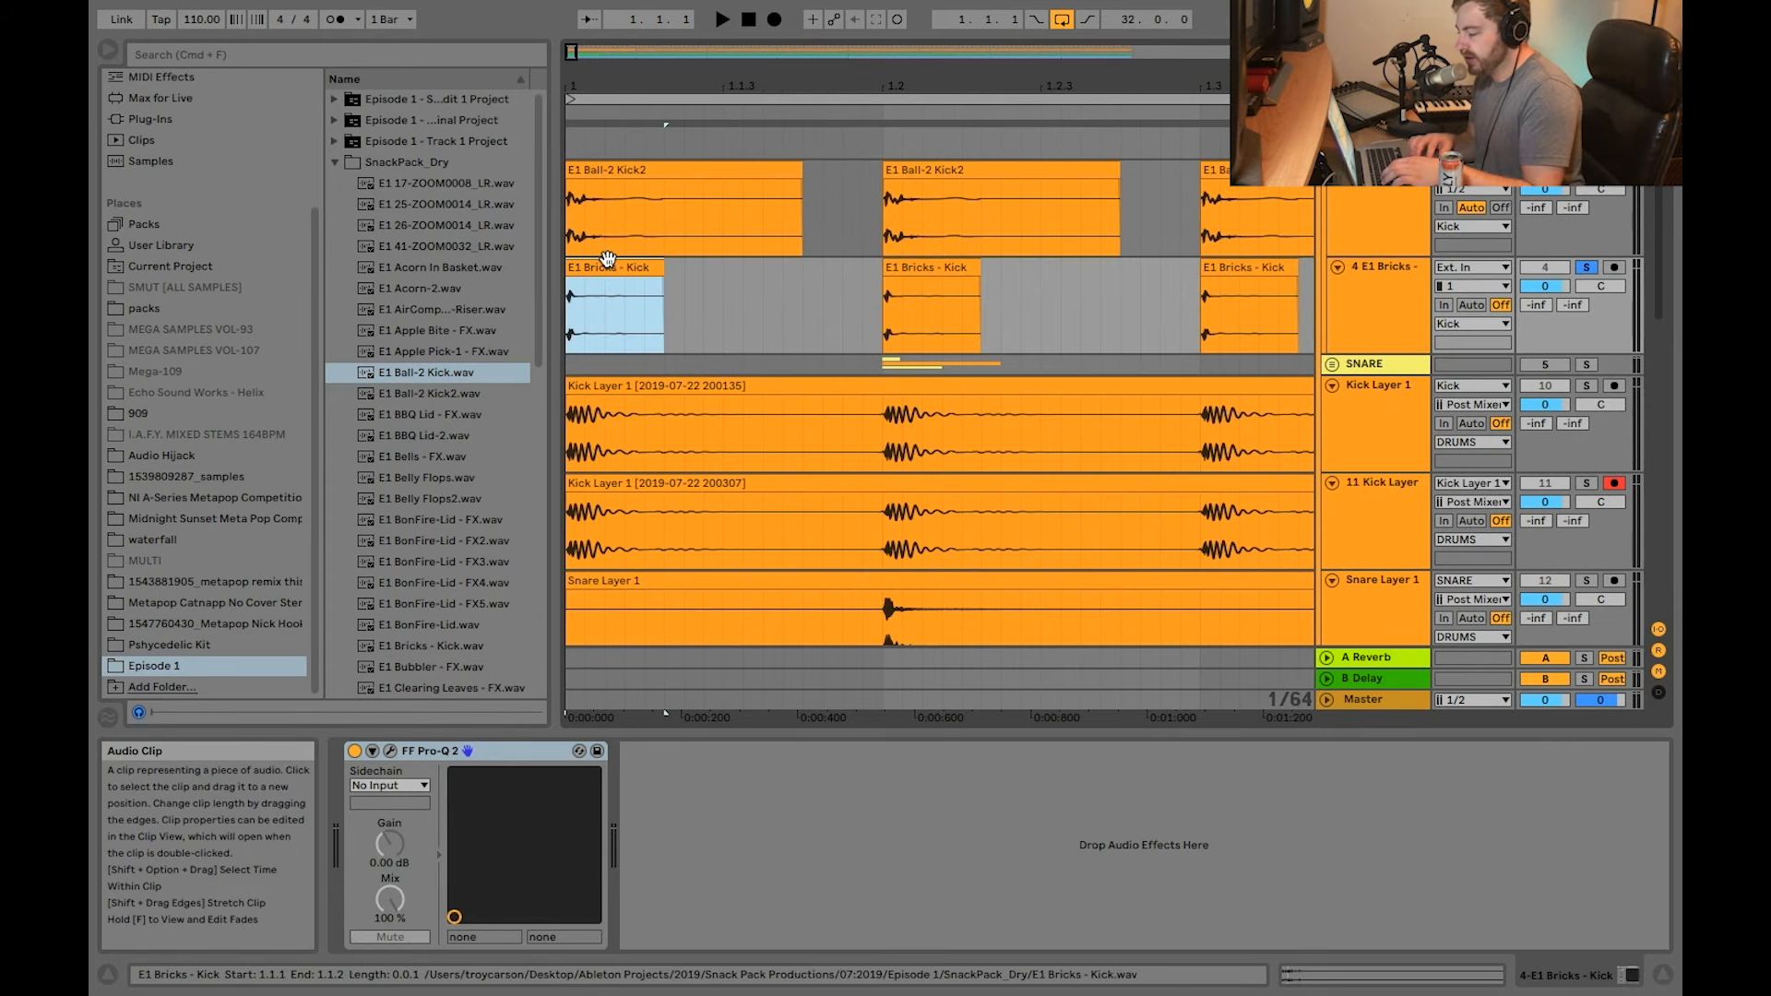
pyautogui.click(390, 751)
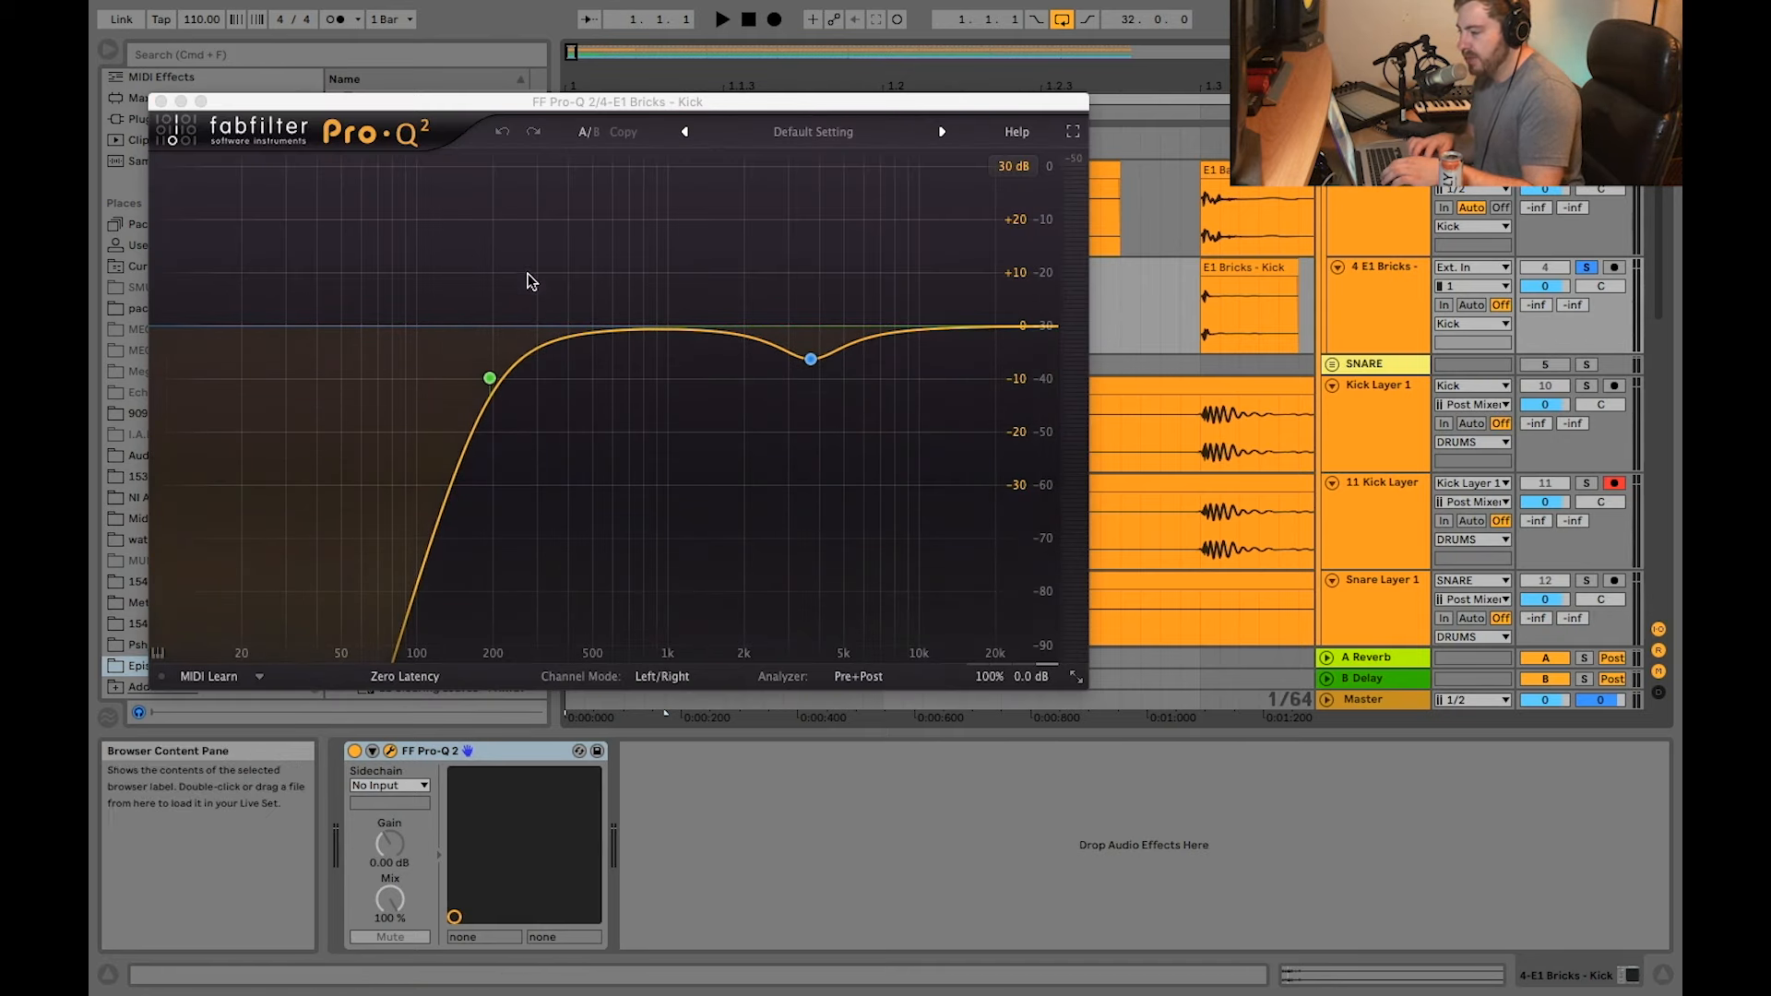
pyautogui.click(161, 101)
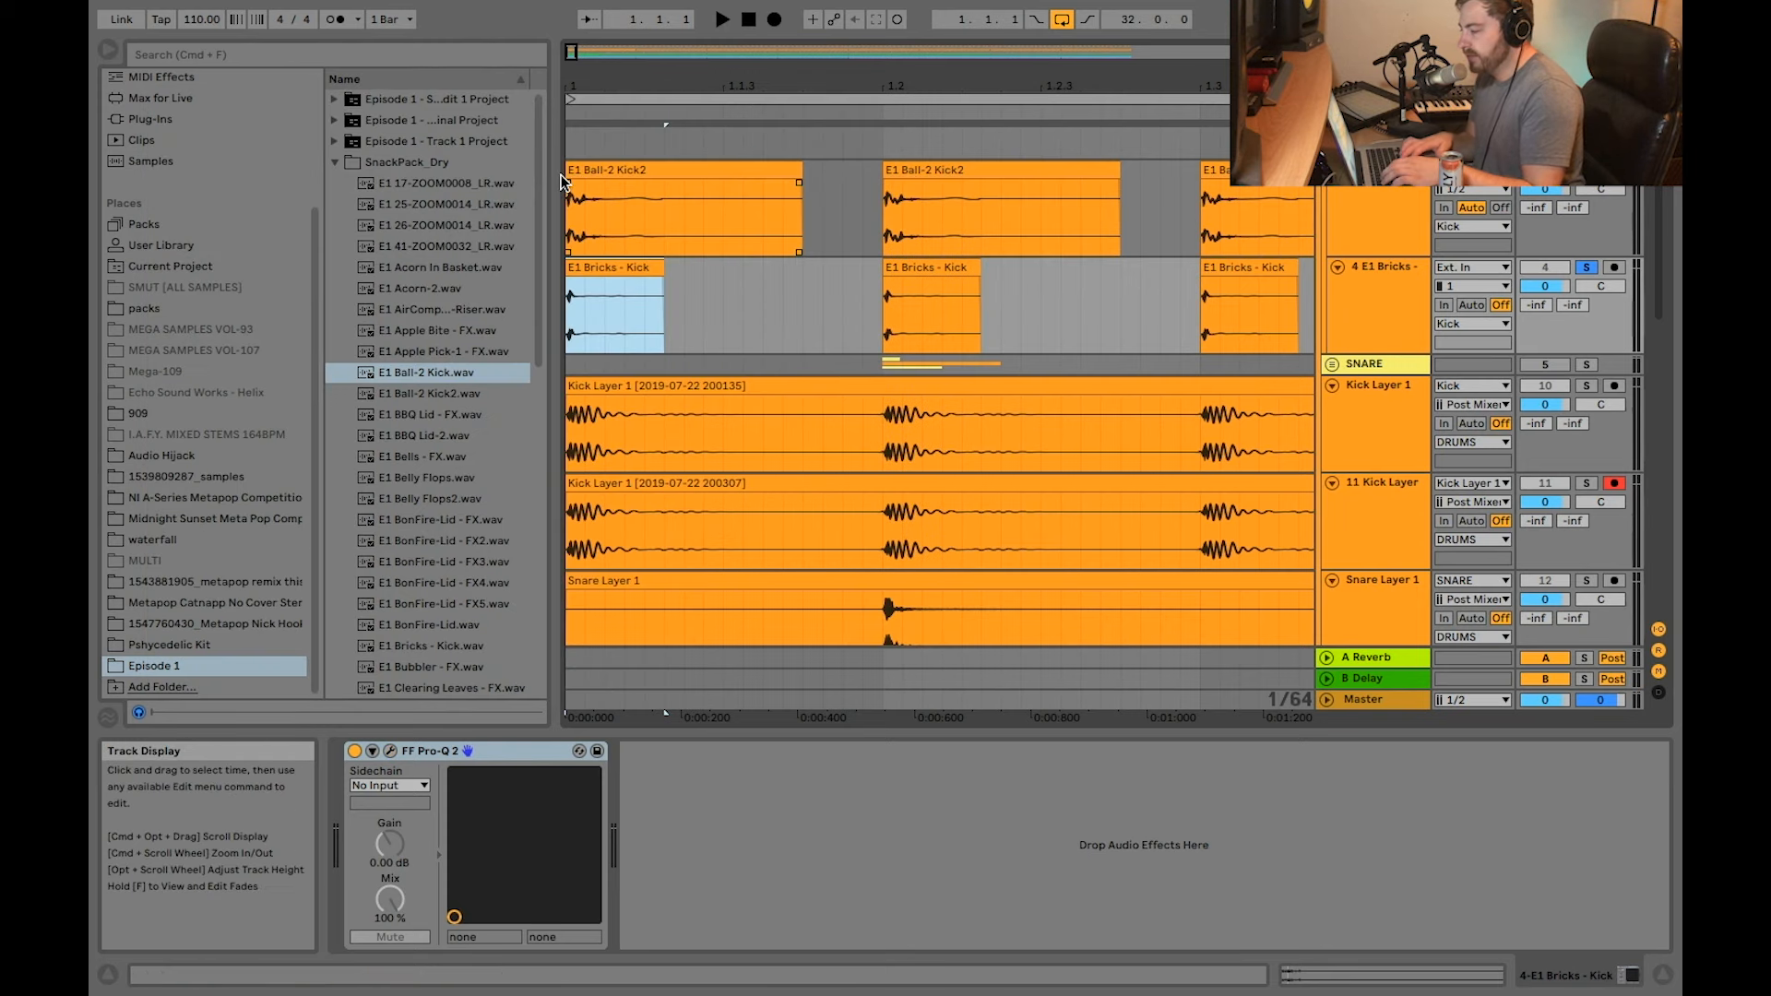
# Step: Compare the full Kick group with the E1 Bricks - Kick layer by switching solo between them during playback
pyautogui.scroll(3, 1014, 305)
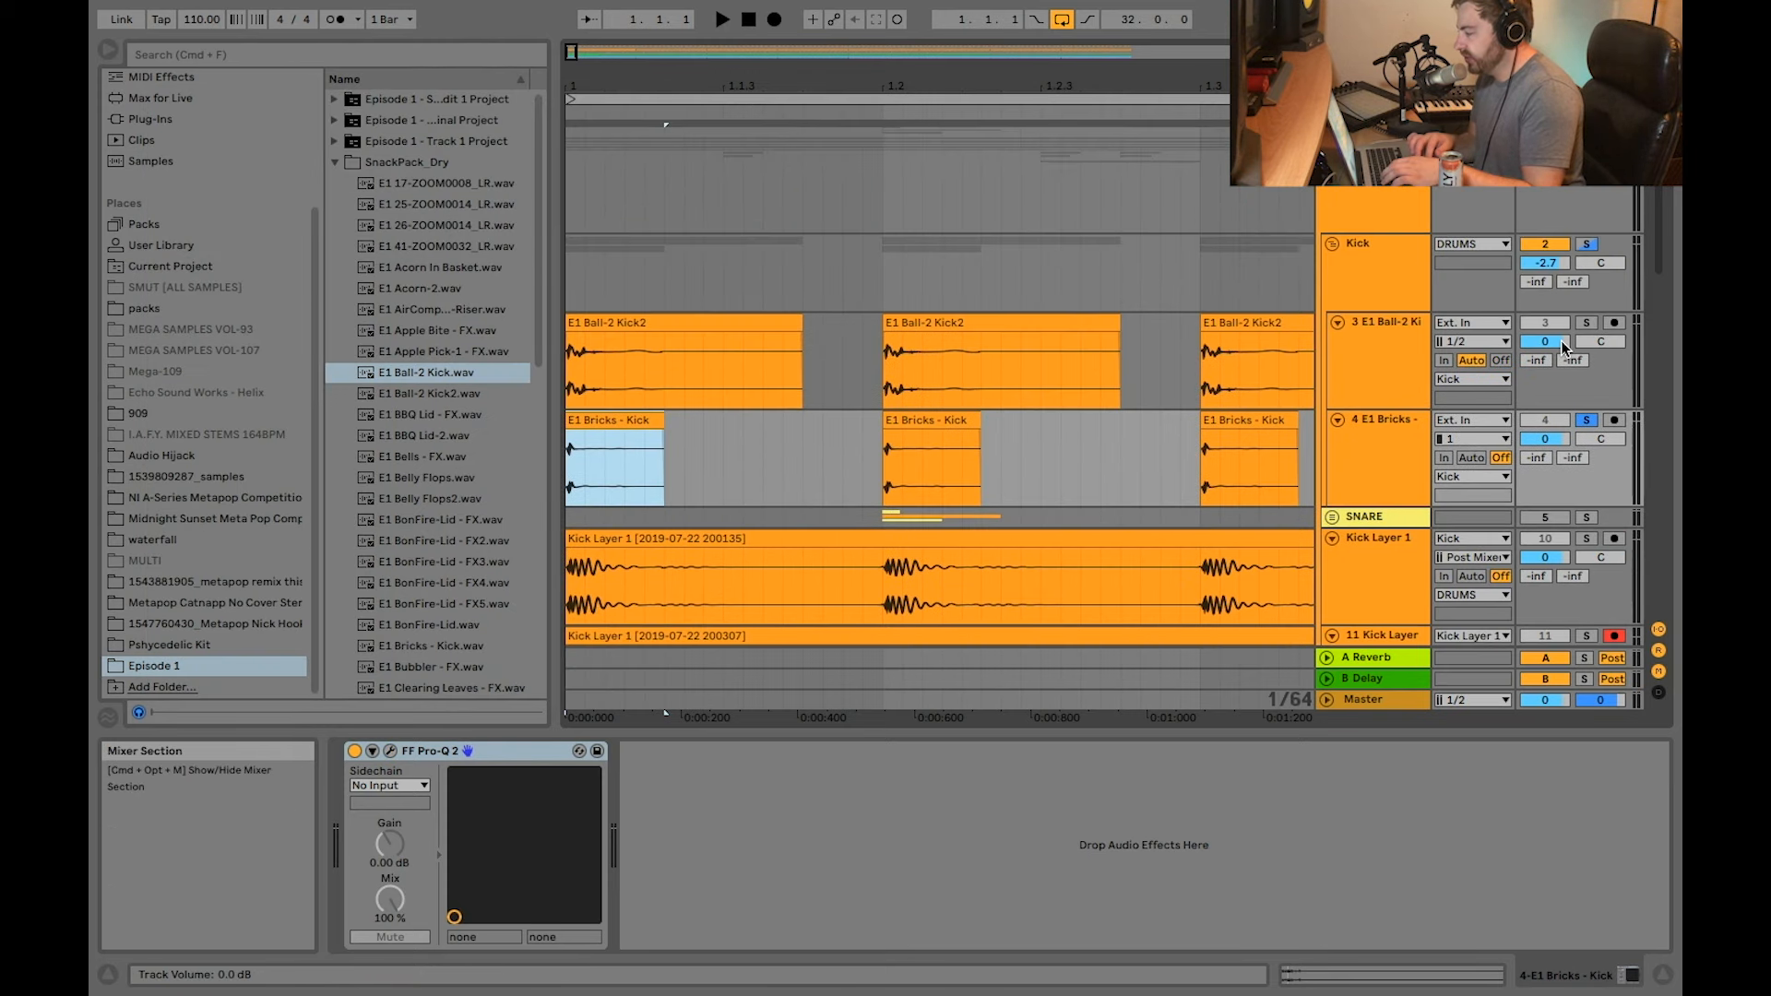
pyautogui.click(1595, 251)
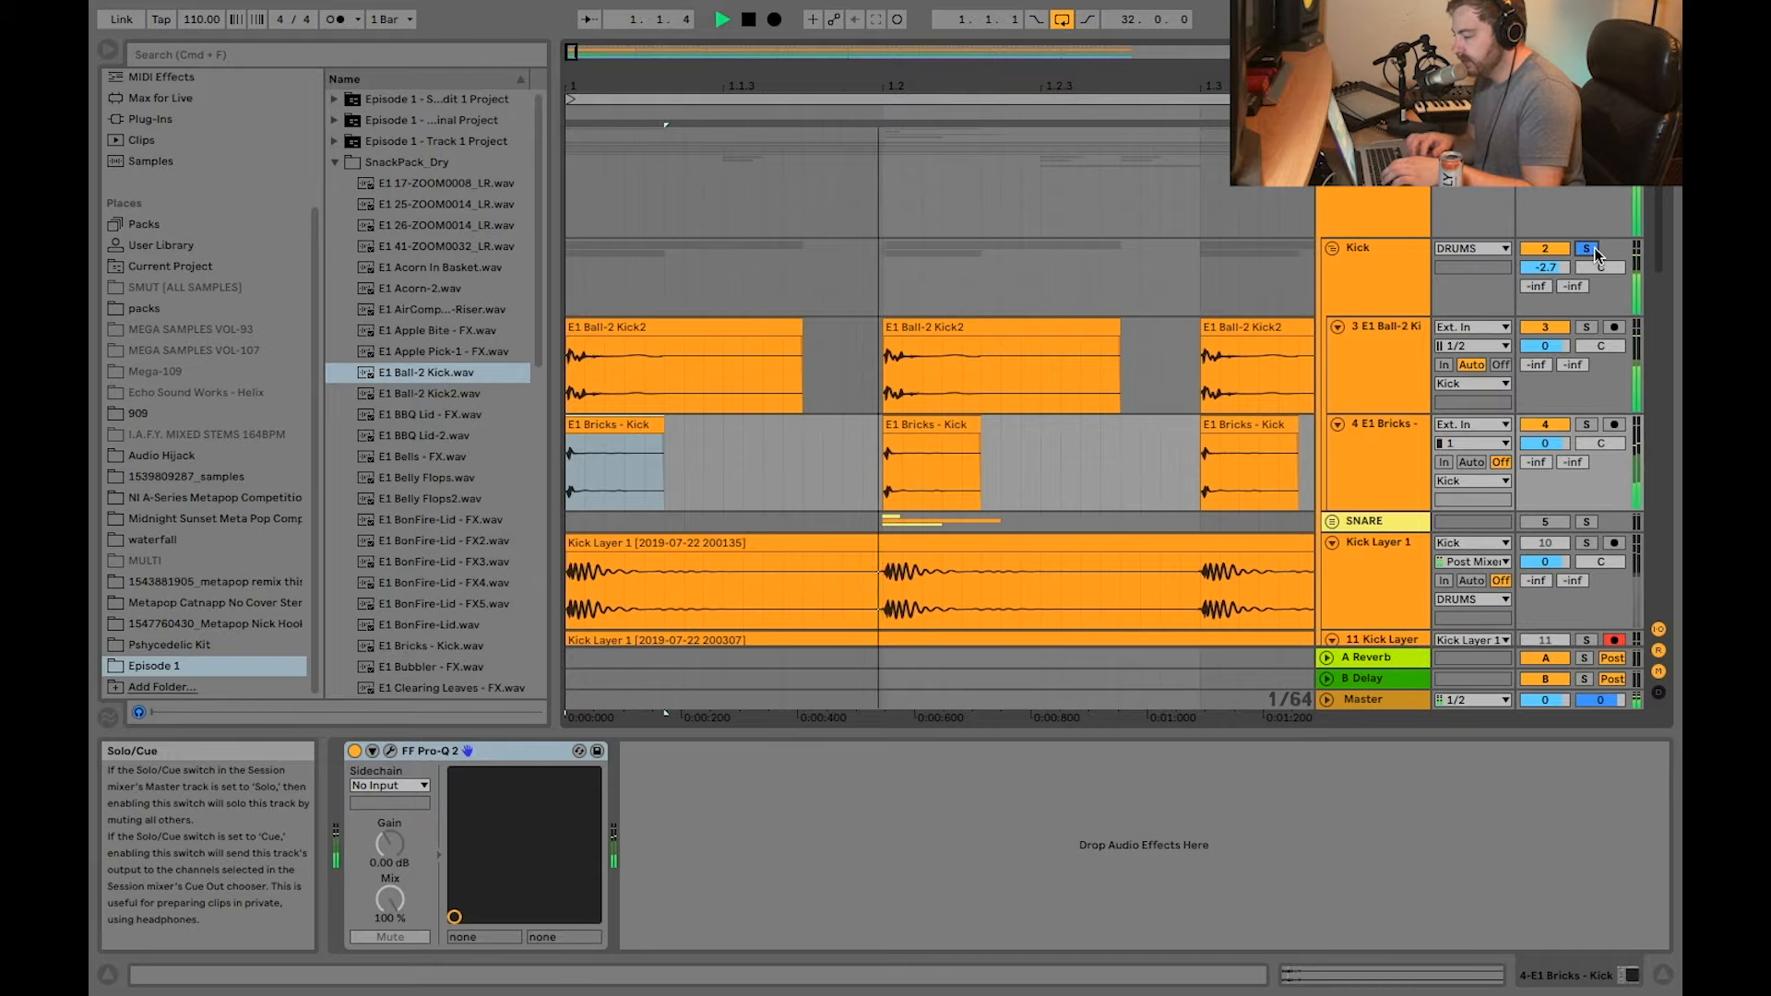
pyautogui.click(1586, 424)
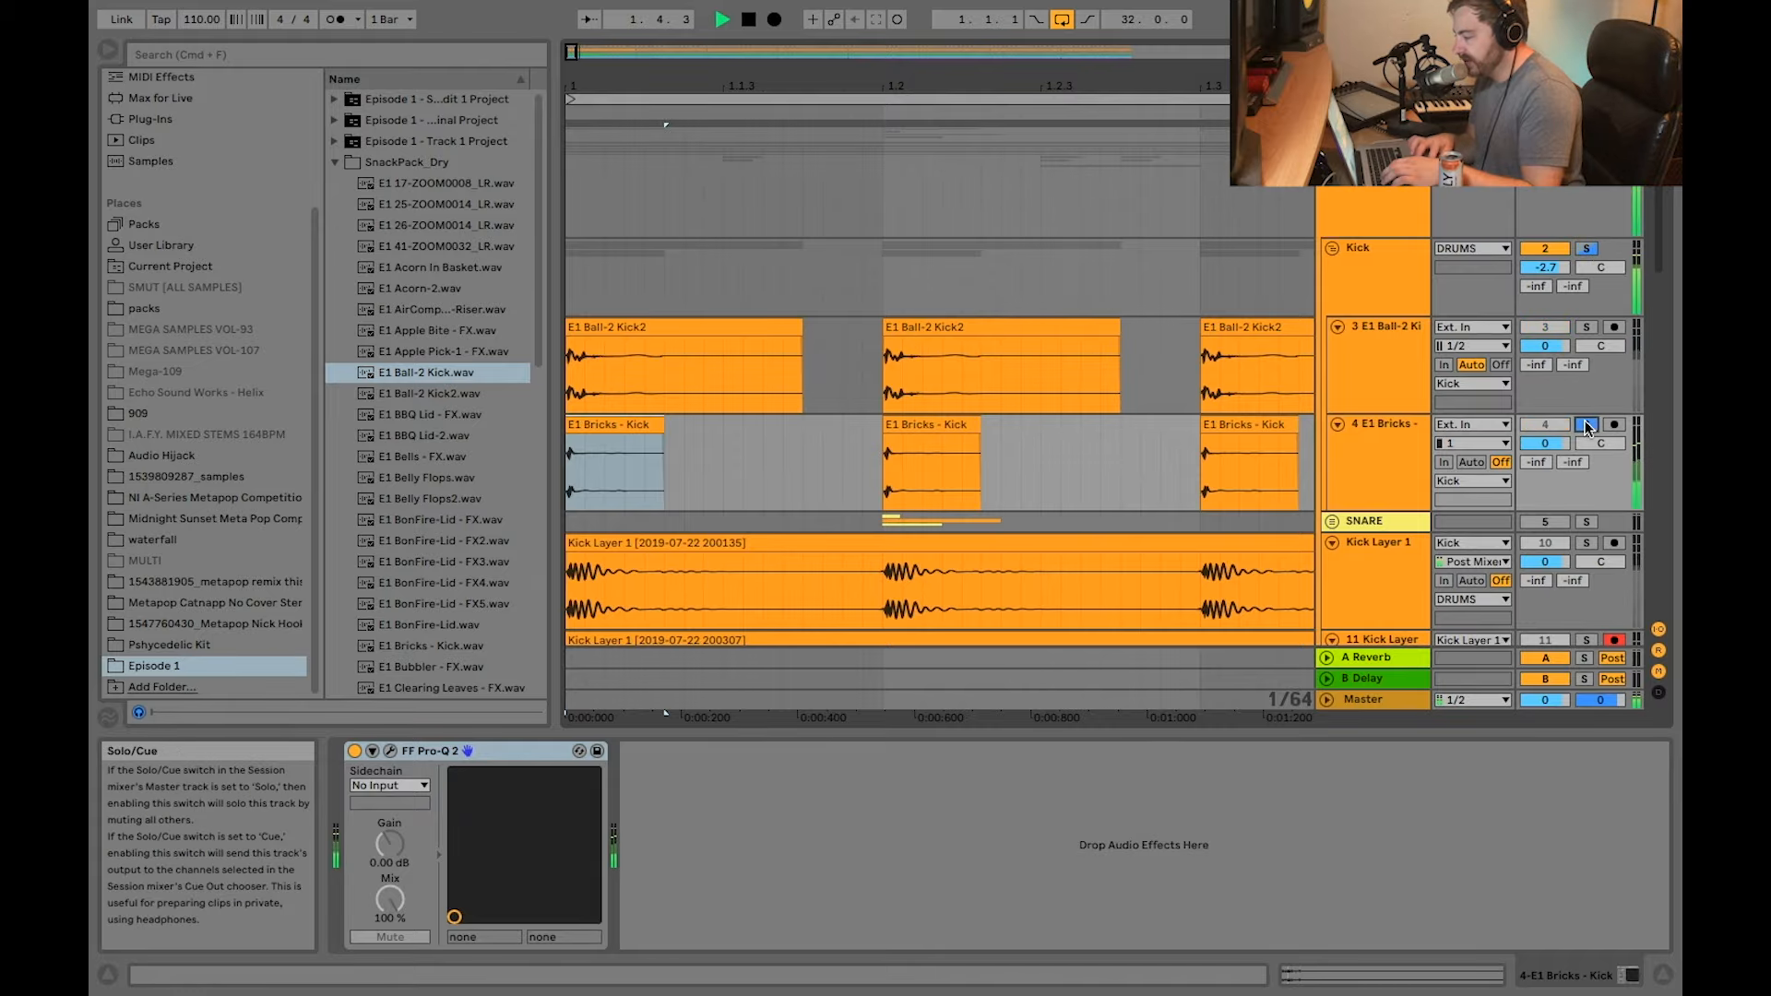
pyautogui.click(936, 522)
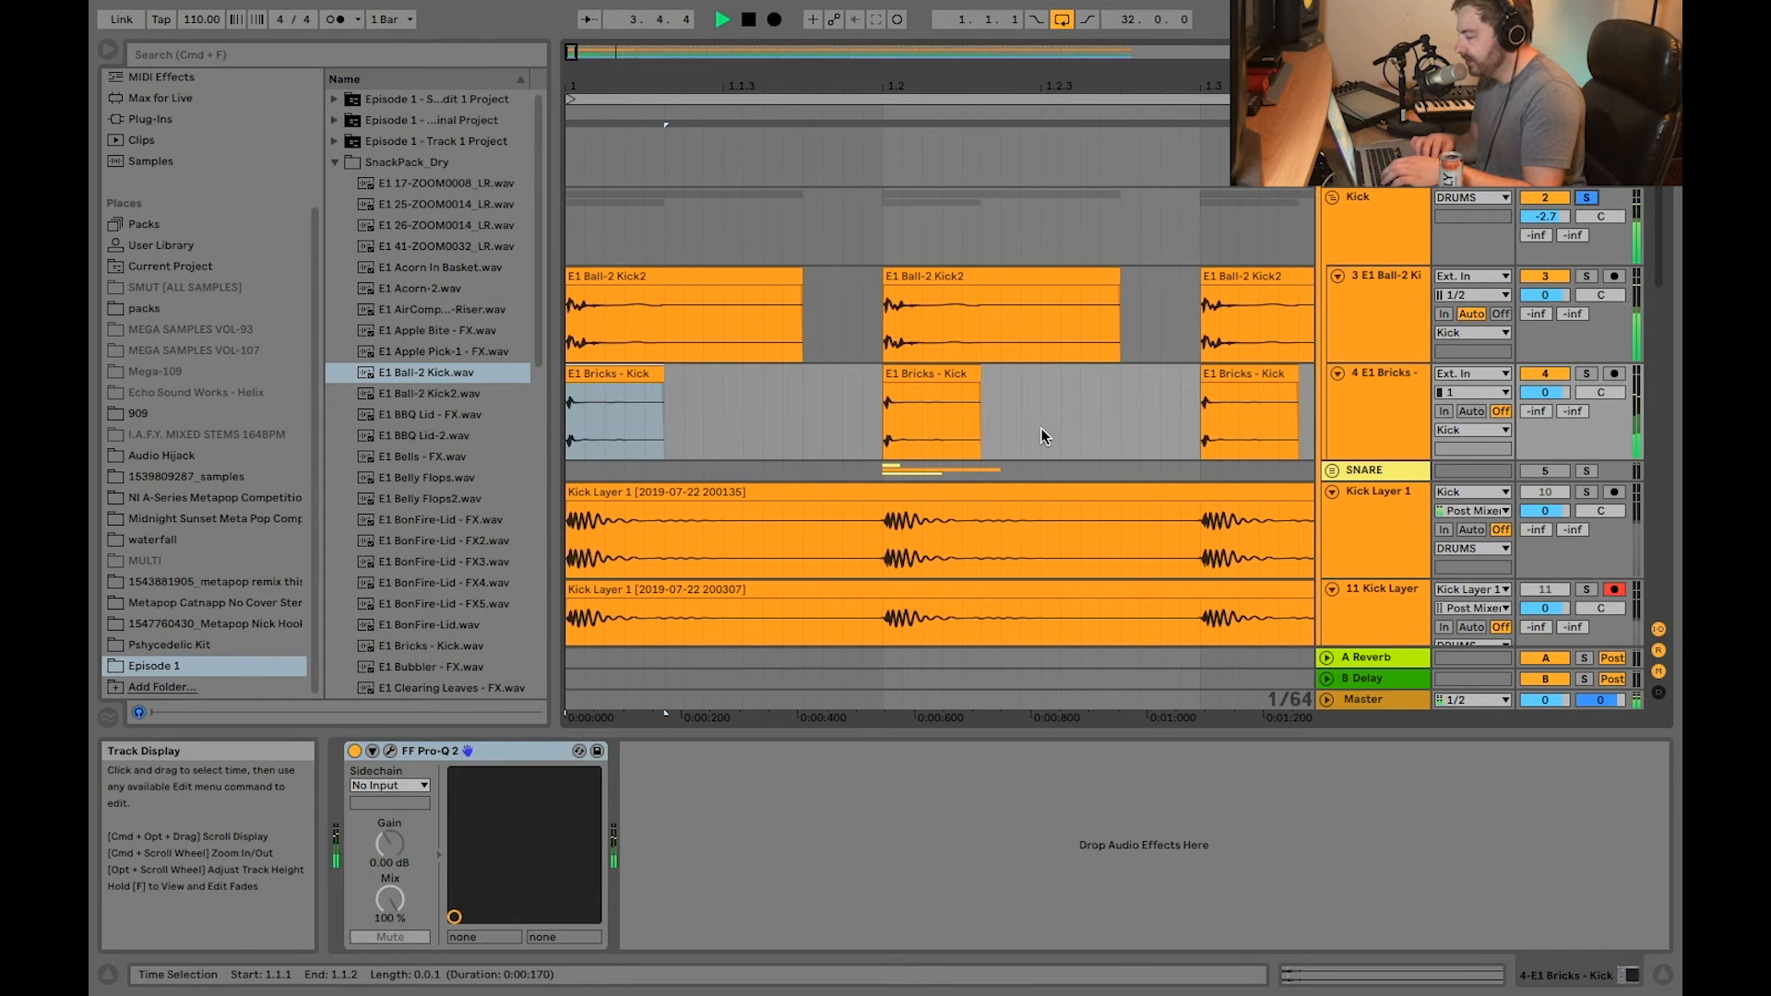
pyautogui.scroll(-5, 1041, 436)
pyautogui.scroll(-1, 835, 378)
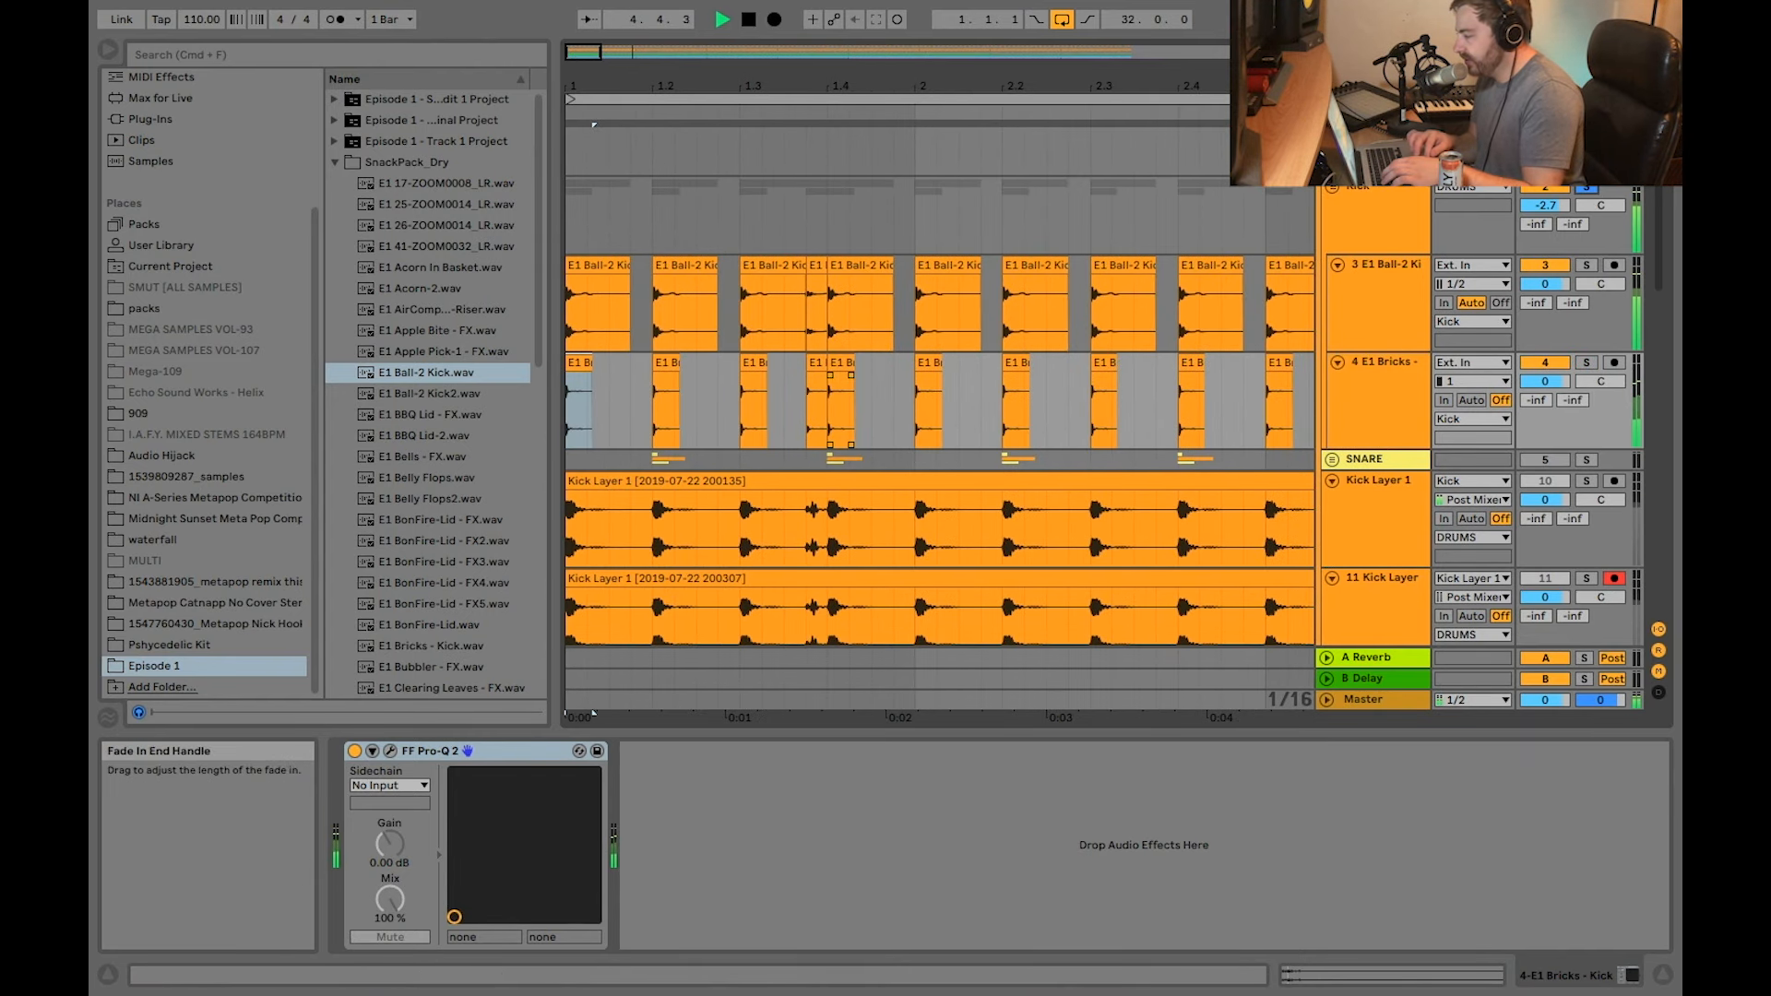
# Step: Inspect the UAD Distressor and Virtual Tape Machines settings on the Kick group, closing both plug-in windows
pyautogui.click(1366, 214)
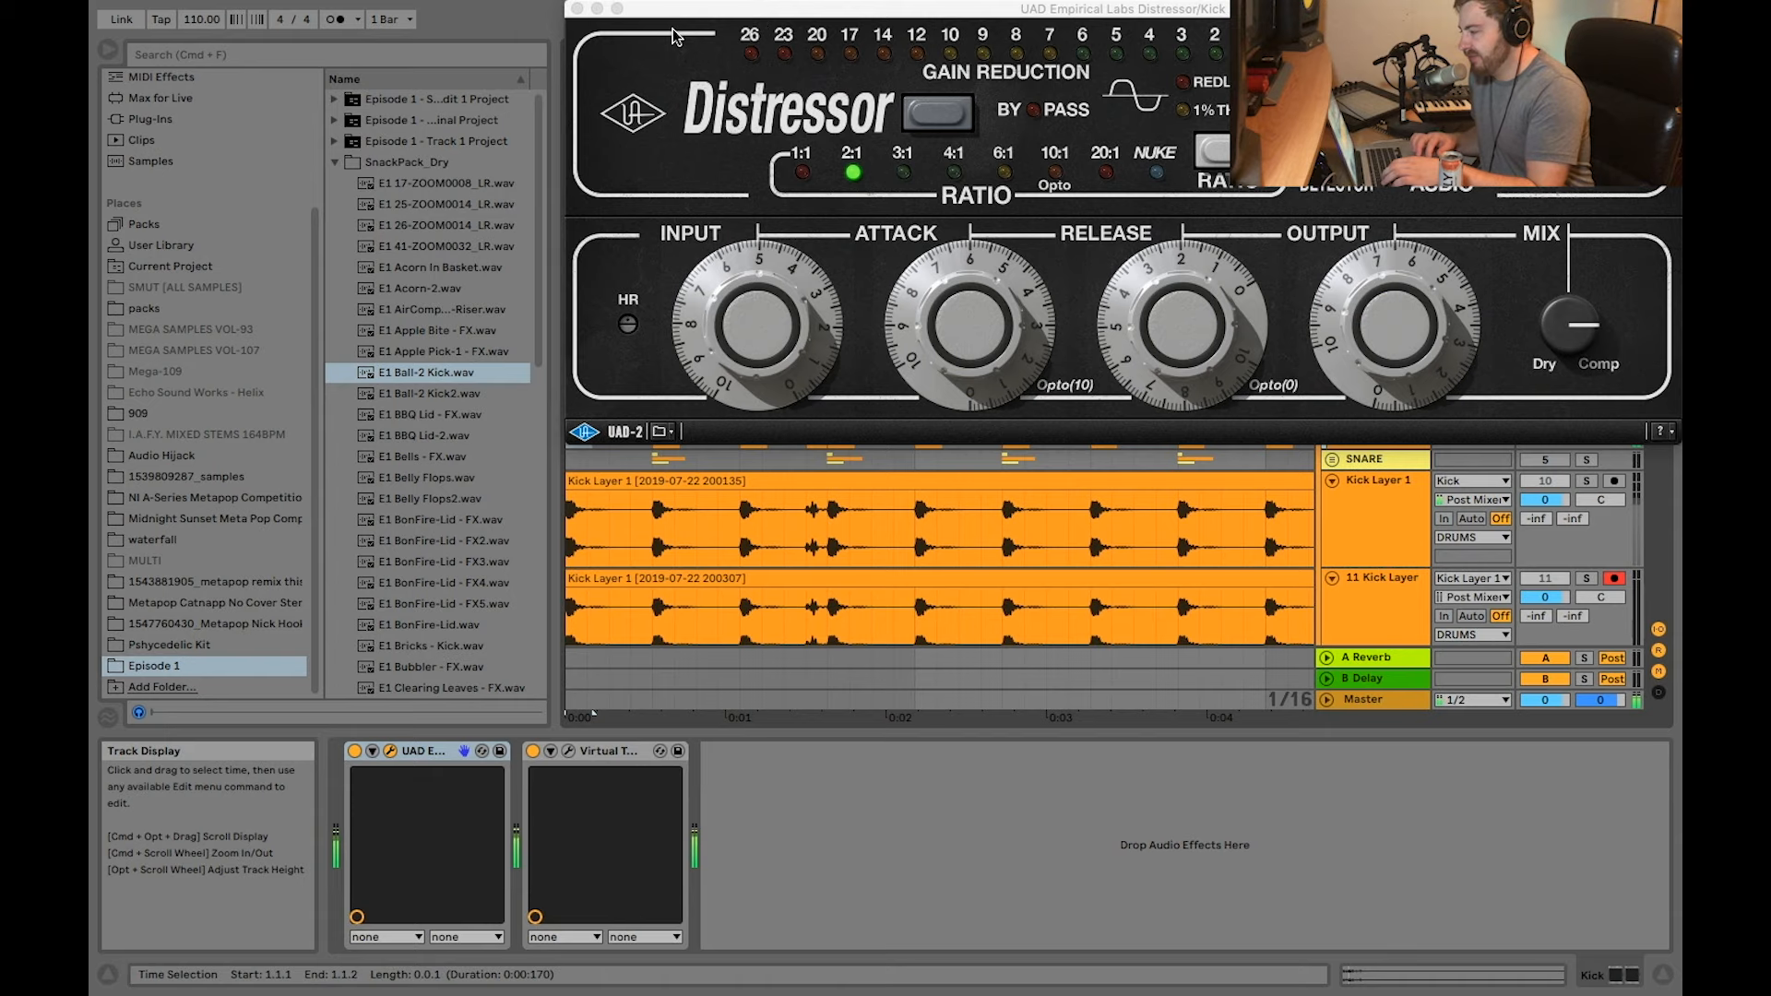
pyautogui.click(577, 10)
pyautogui.click(568, 750)
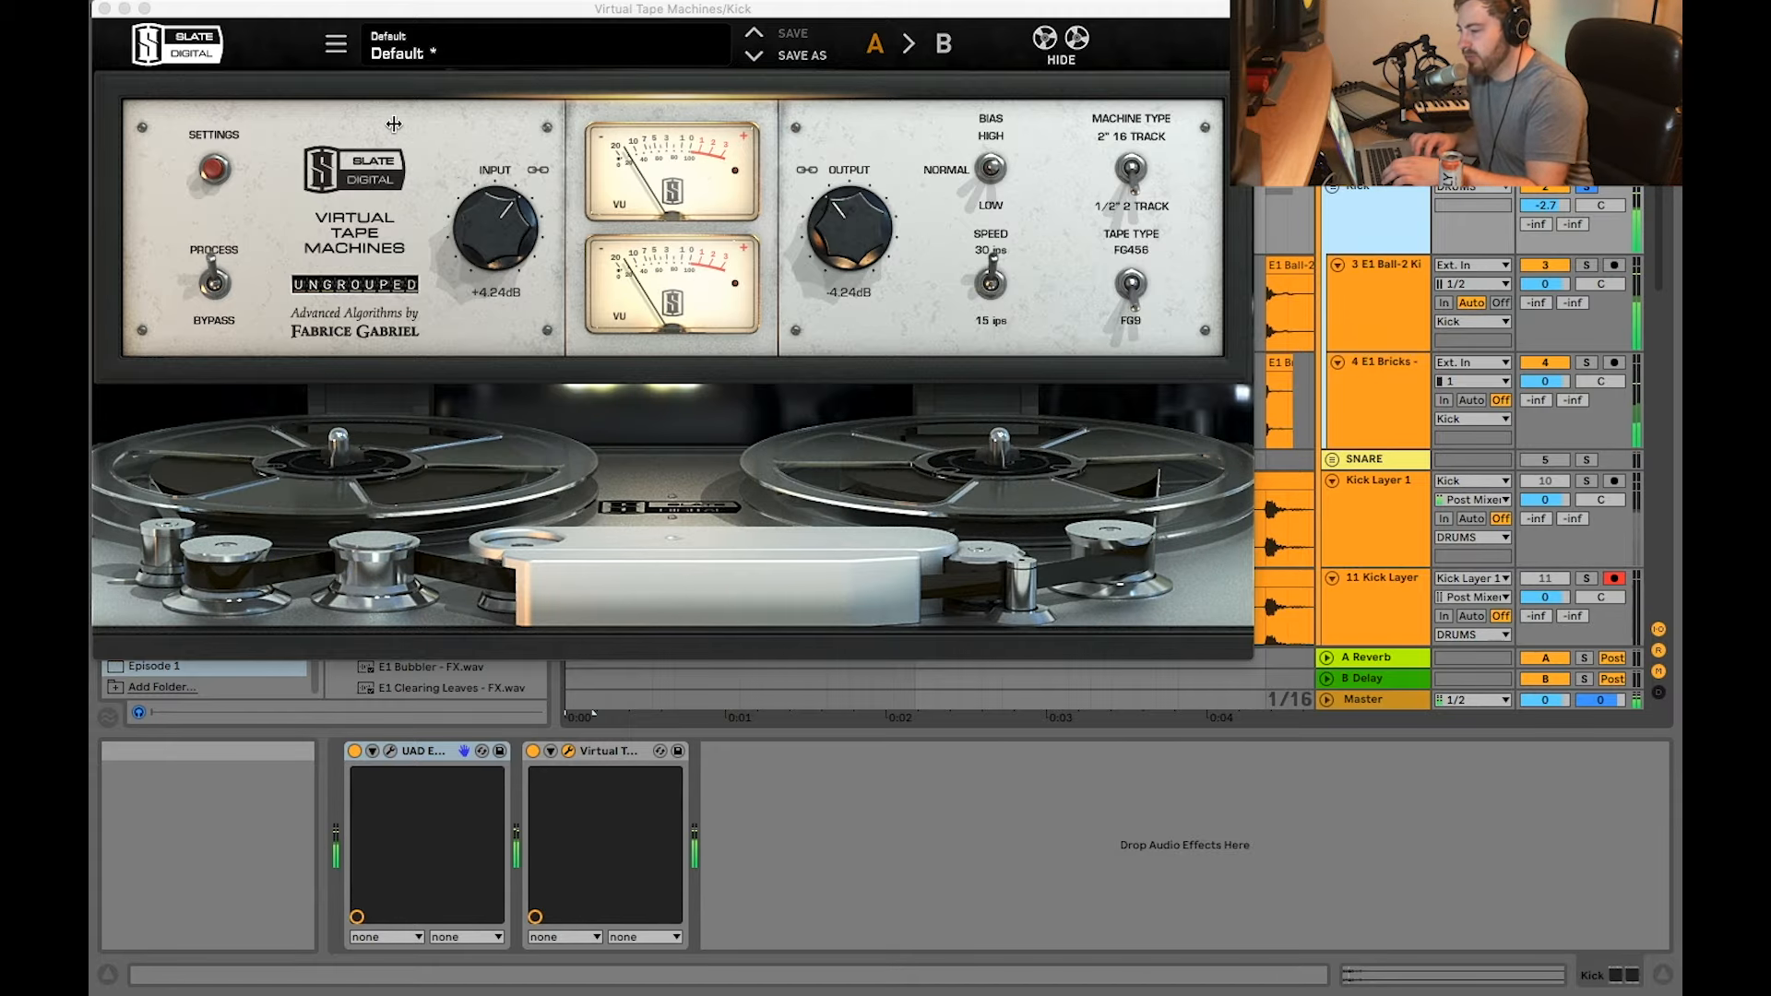
pyautogui.click(104, 8)
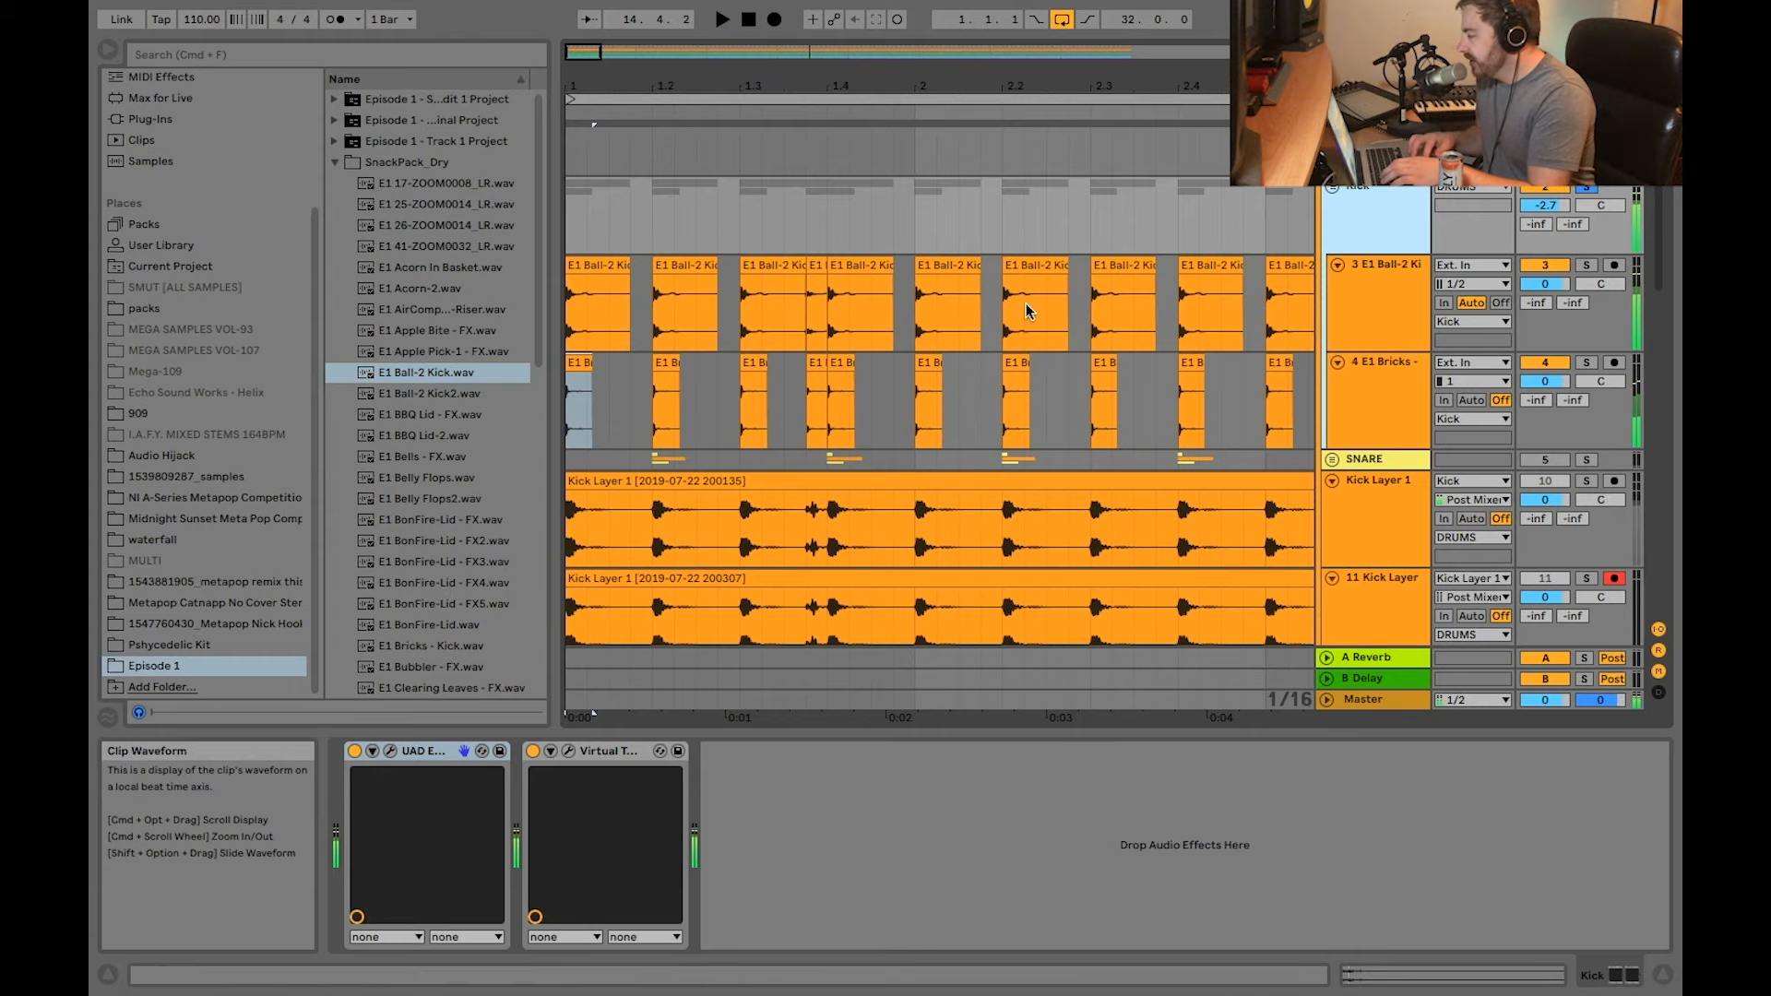
# Step: Examine the resampled kick and snare layers below the Kick group, including the Kick Layer 1 track and its FF Pro-Q 2 device
pyautogui.scroll(-3, 621, 423)
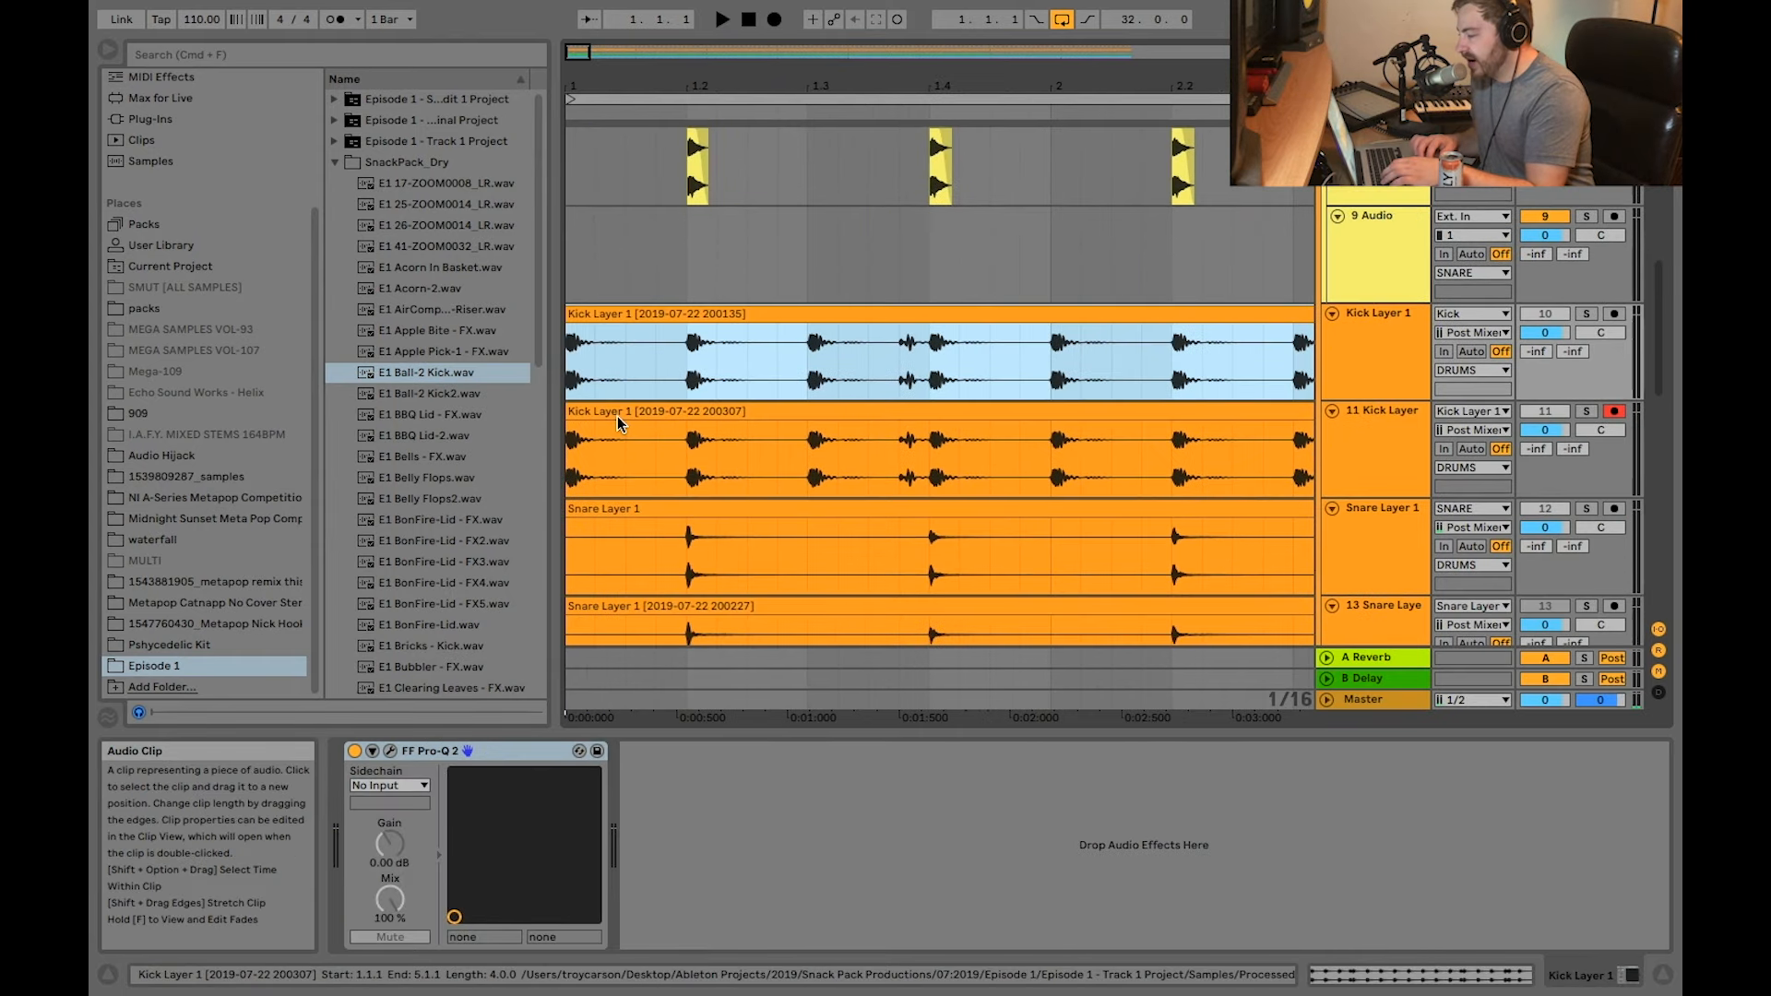
pyautogui.scroll(4, 738, 369)
pyautogui.scroll(-5, 867, 333)
pyautogui.scroll(1, 959, 323)
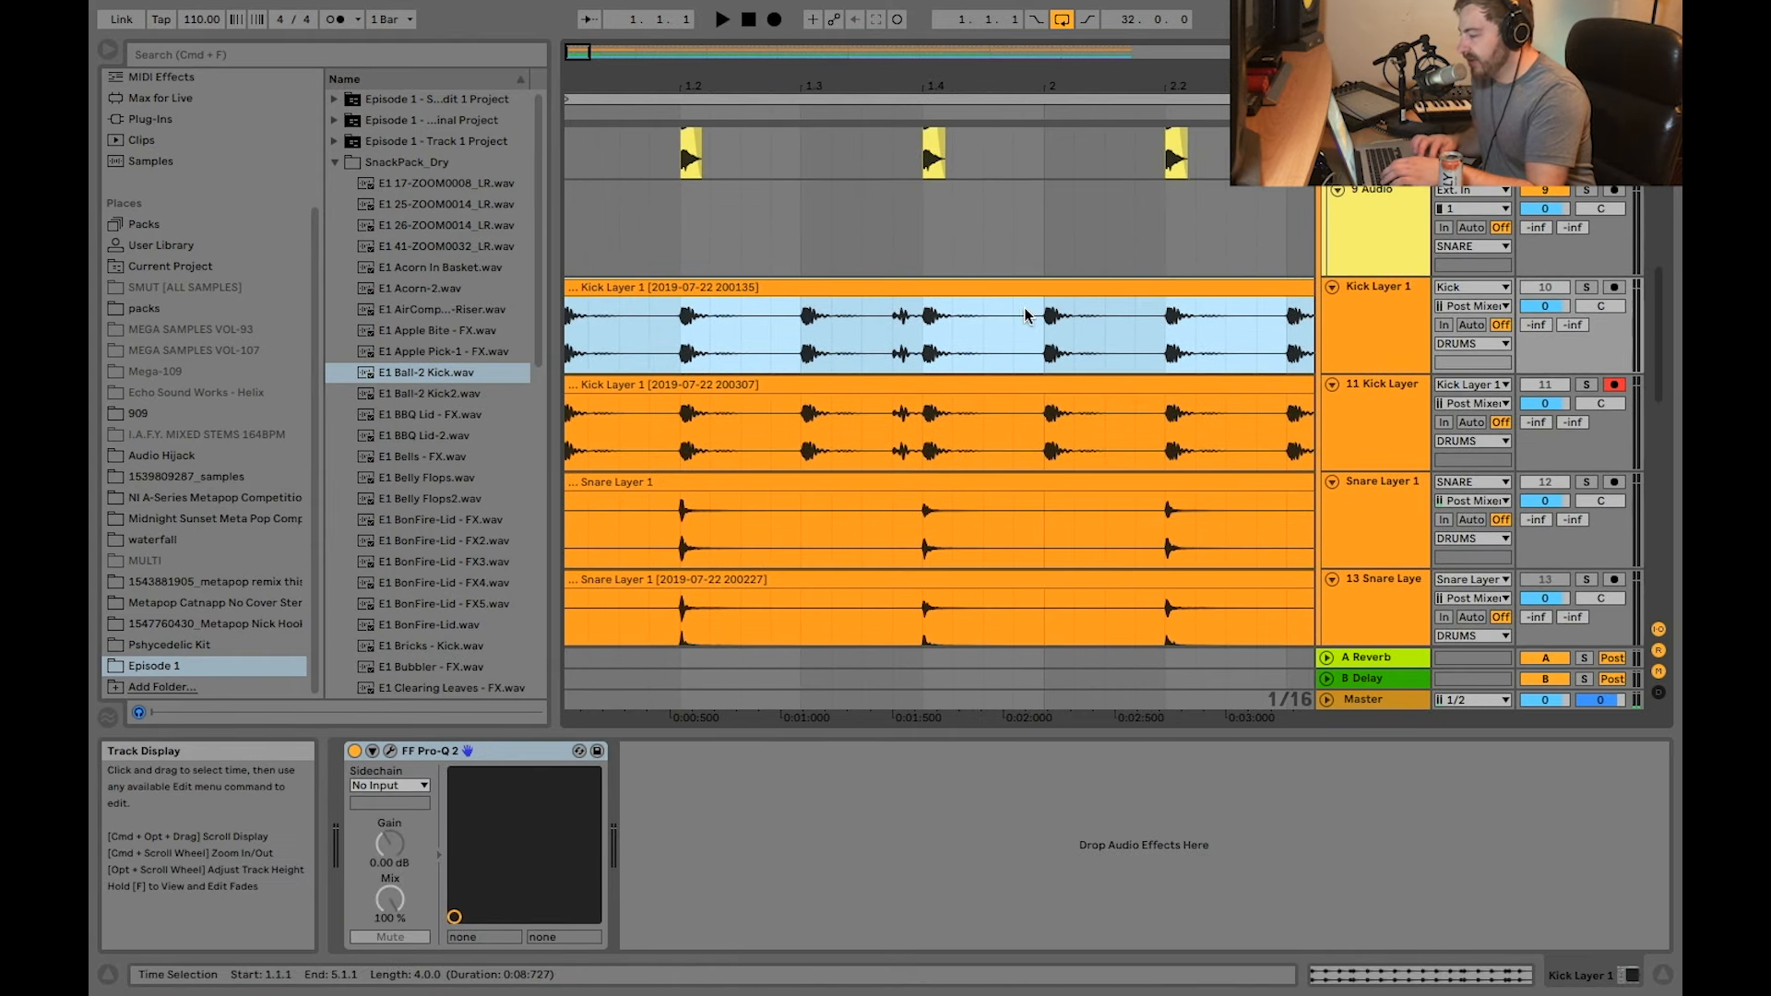
pyautogui.scroll(-5, 901, 350)
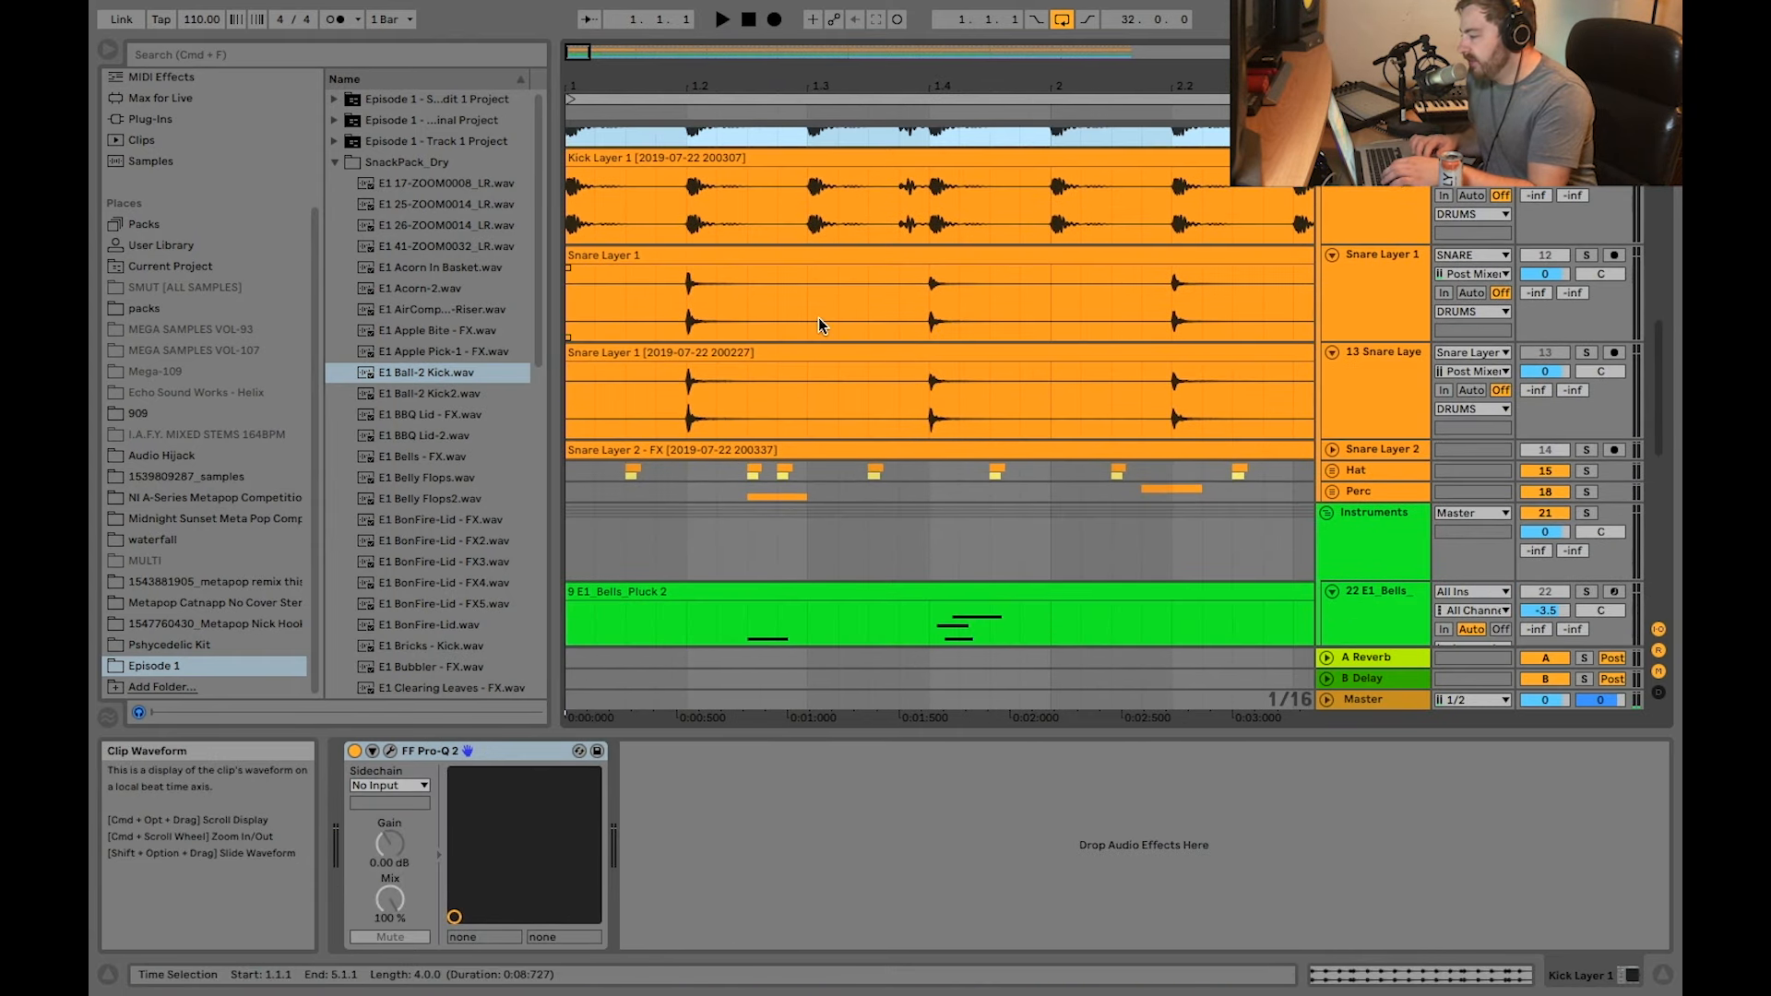
pyautogui.scroll(3, 817, 317)
pyautogui.scroll(6, 1148, 334)
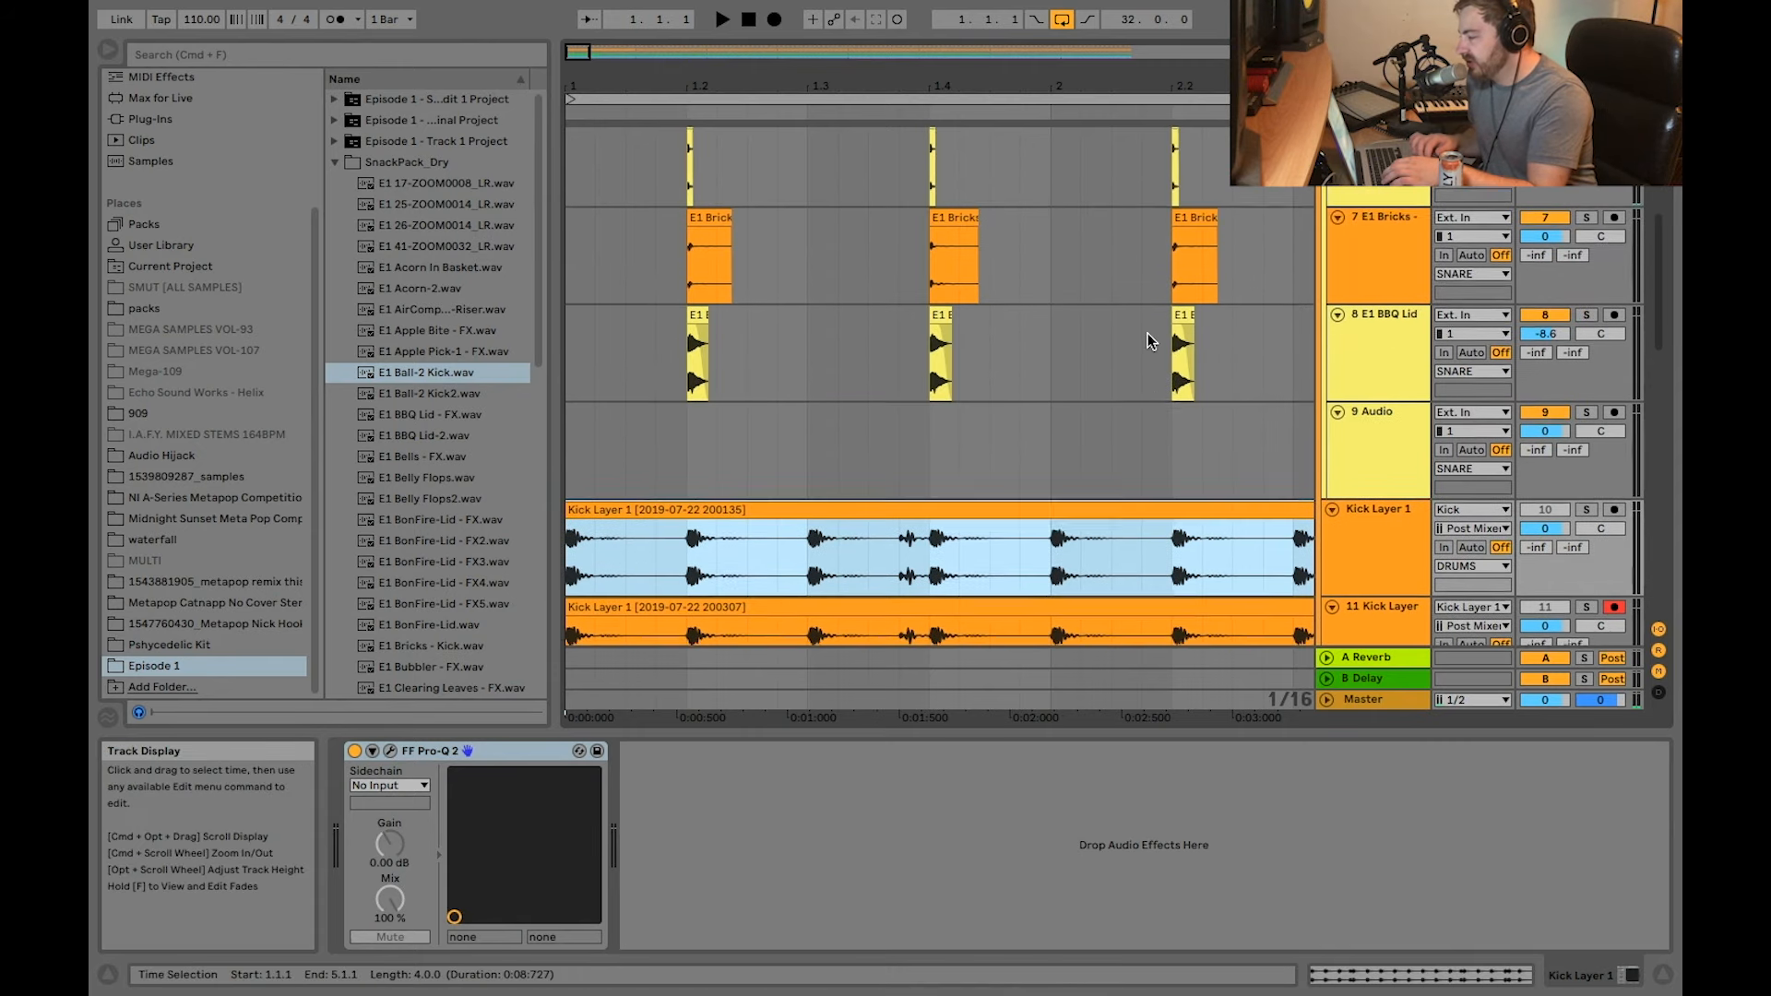
pyautogui.scroll(3, 1147, 334)
pyautogui.scroll(-8, 1148, 334)
pyautogui.click(1409, 329)
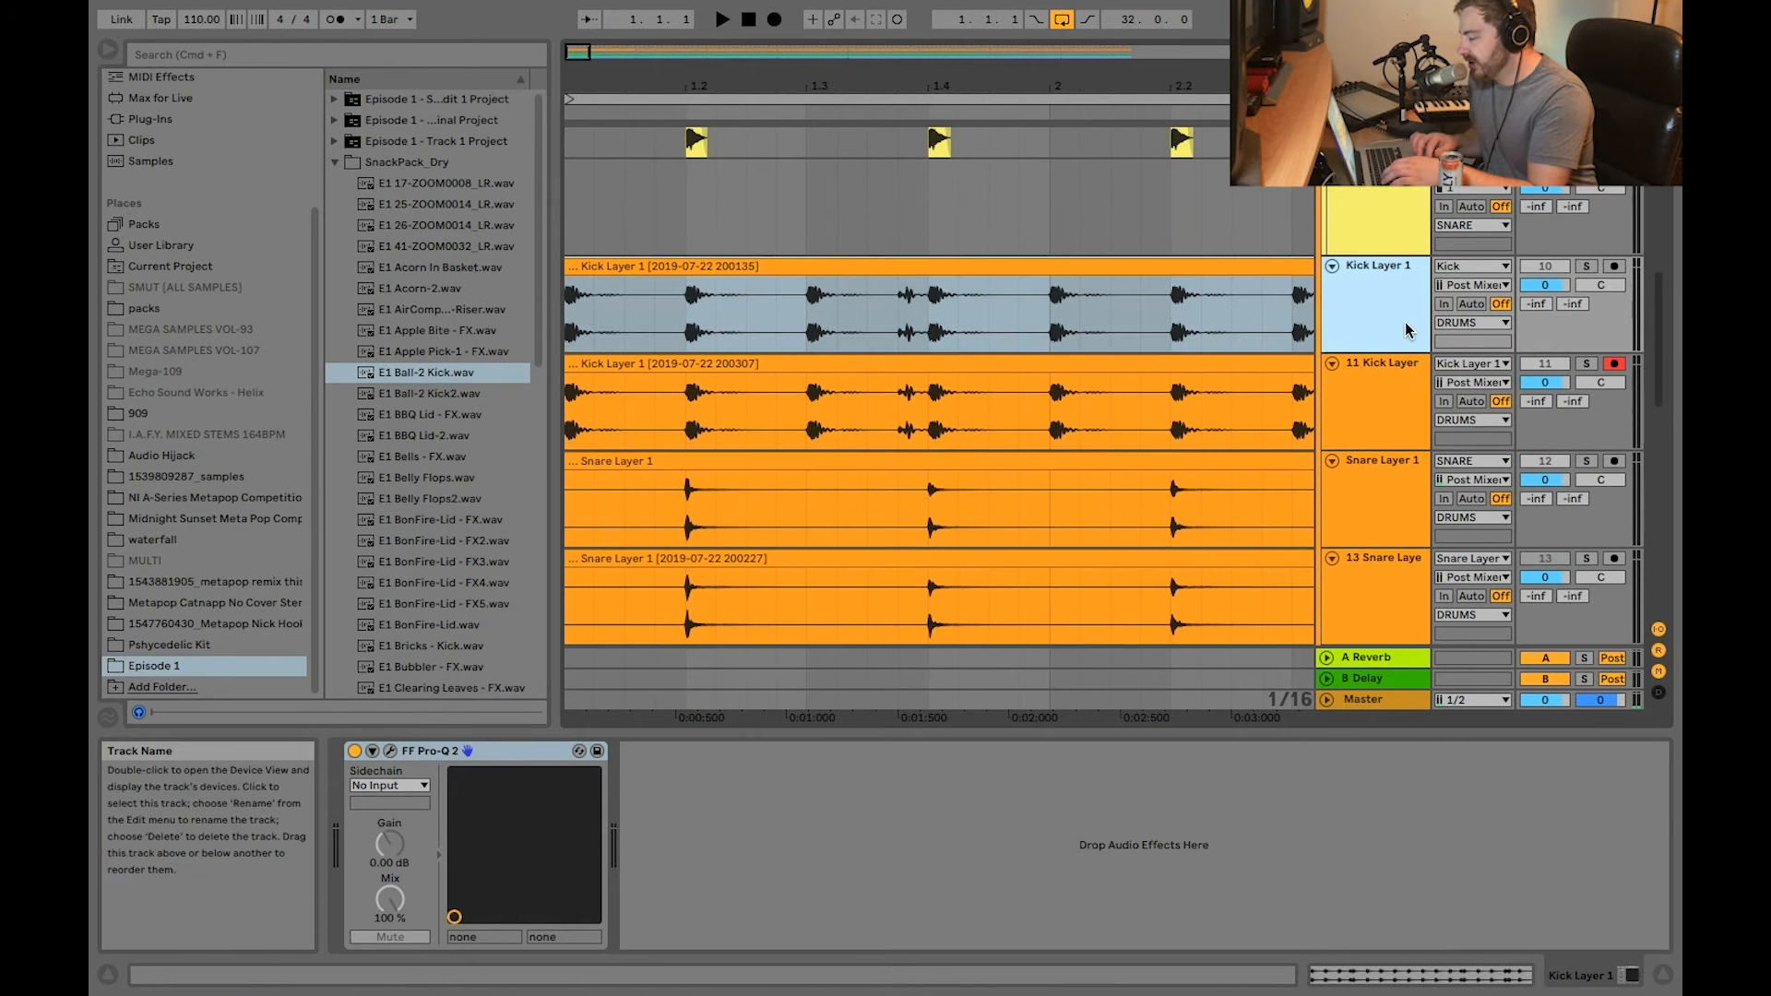
pyautogui.click(1441, 344)
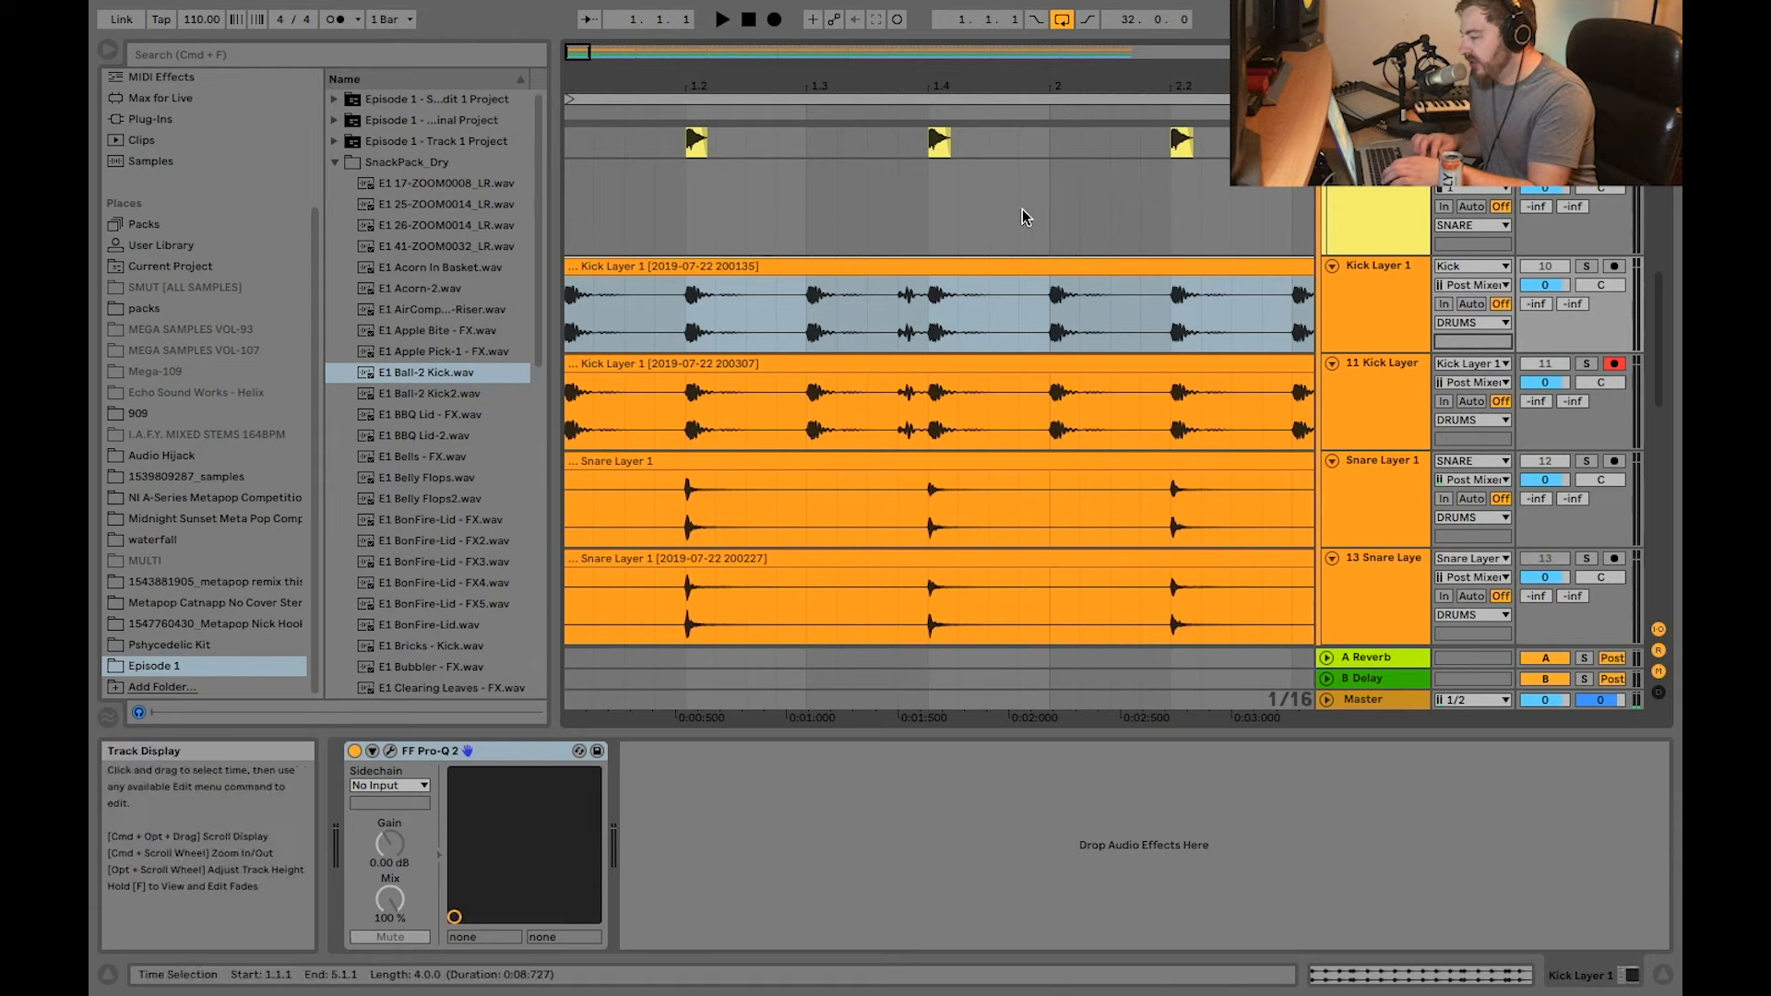
pyautogui.click(752, 265)
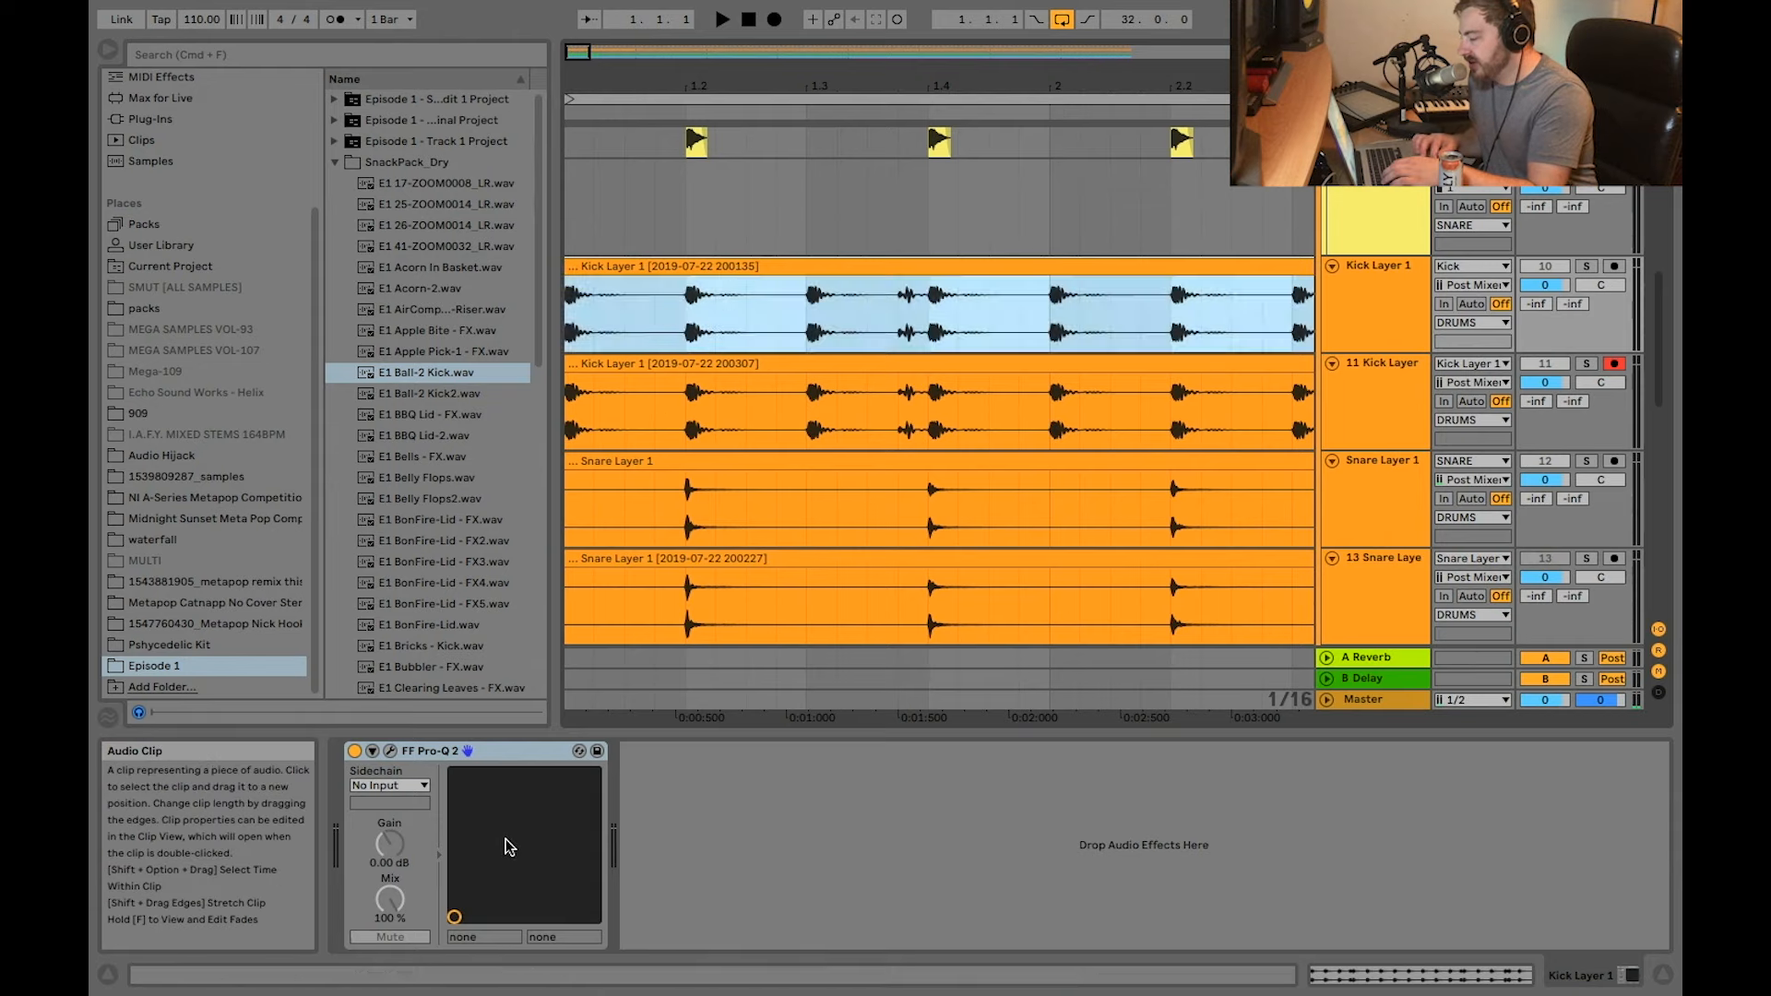
# Step: Select the clip on track 11 Kick Layer, solo that track and play it back
pyautogui.click(804, 364)
pyautogui.scroll(-3, 627, 336)
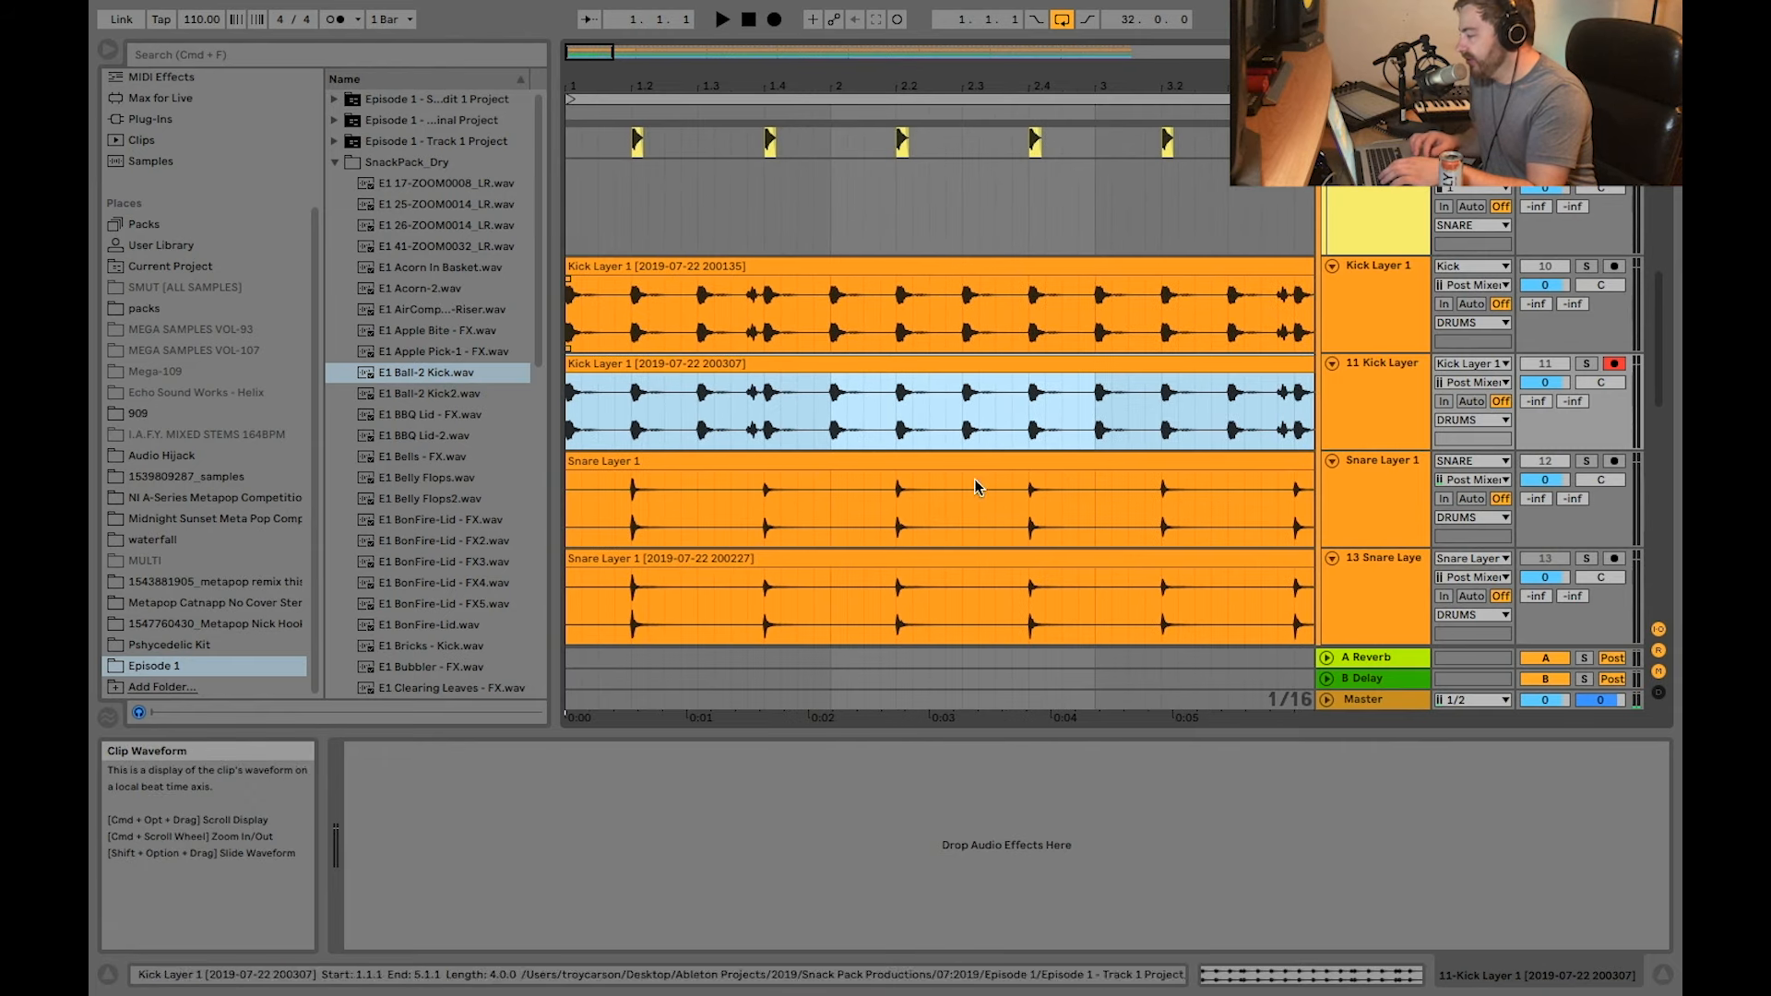
pyautogui.click(1586, 365)
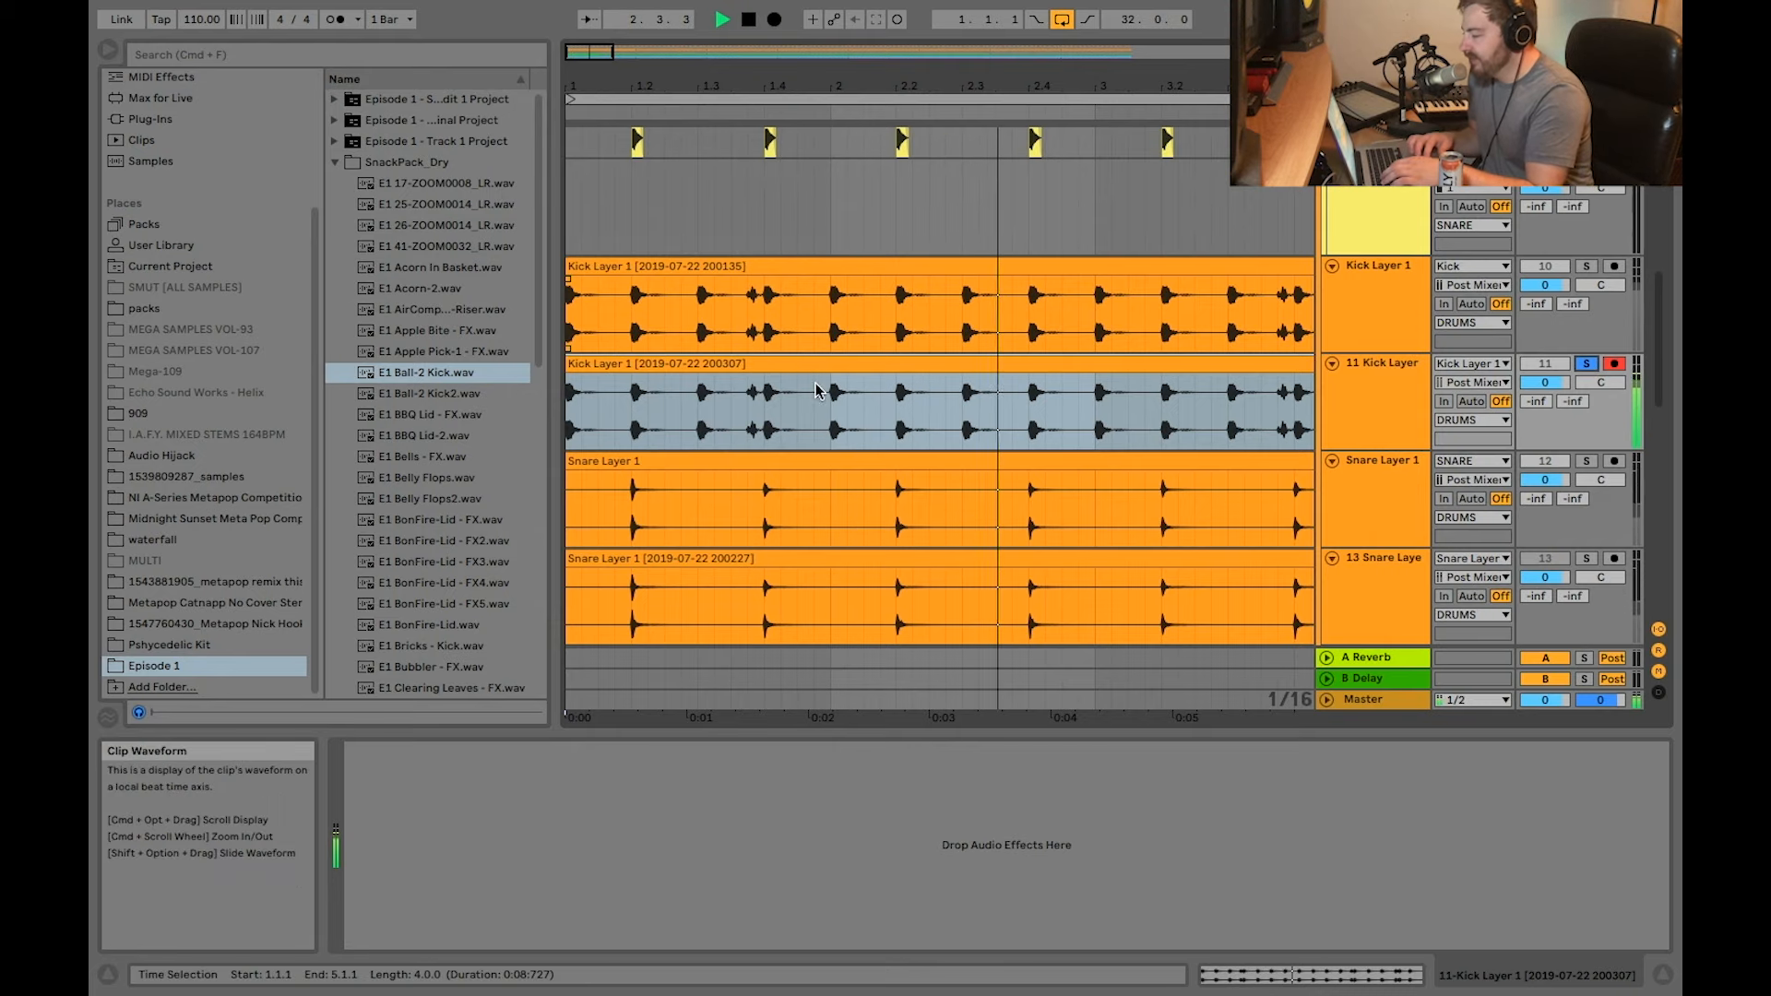
pyautogui.scroll(3, 830, 350)
pyautogui.hscroll(-5, 993, 415)
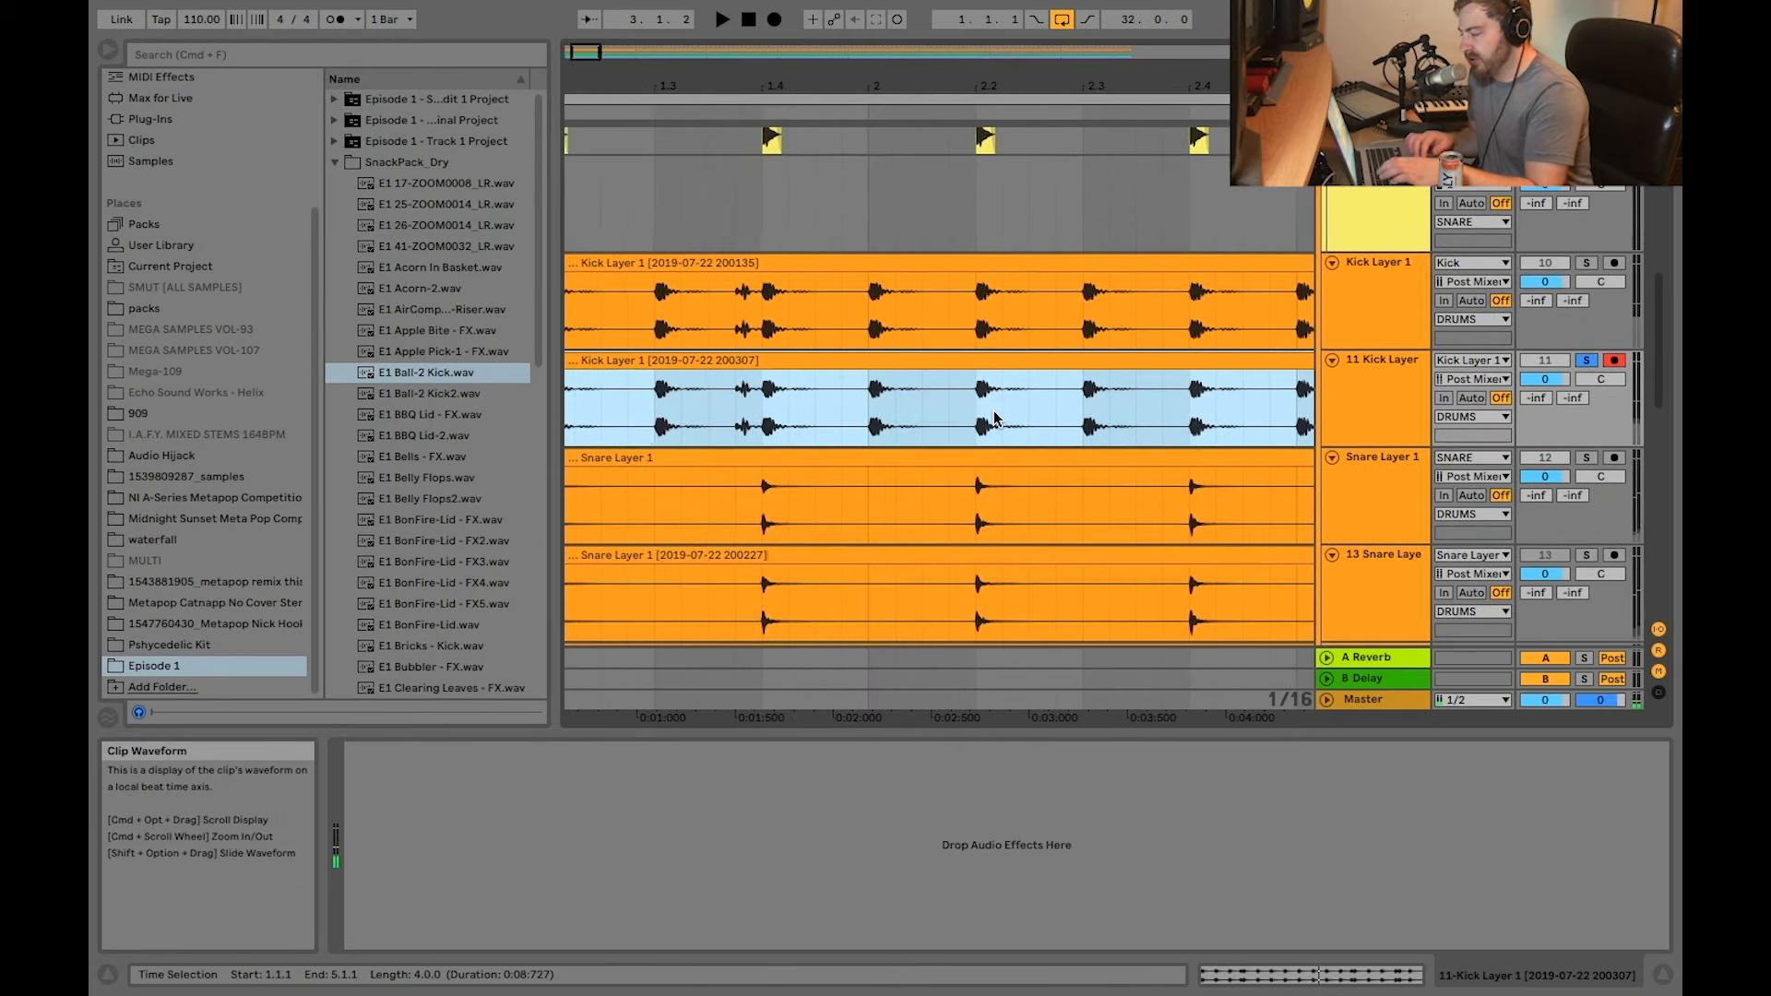
pyautogui.scroll(-3, 849, 369)
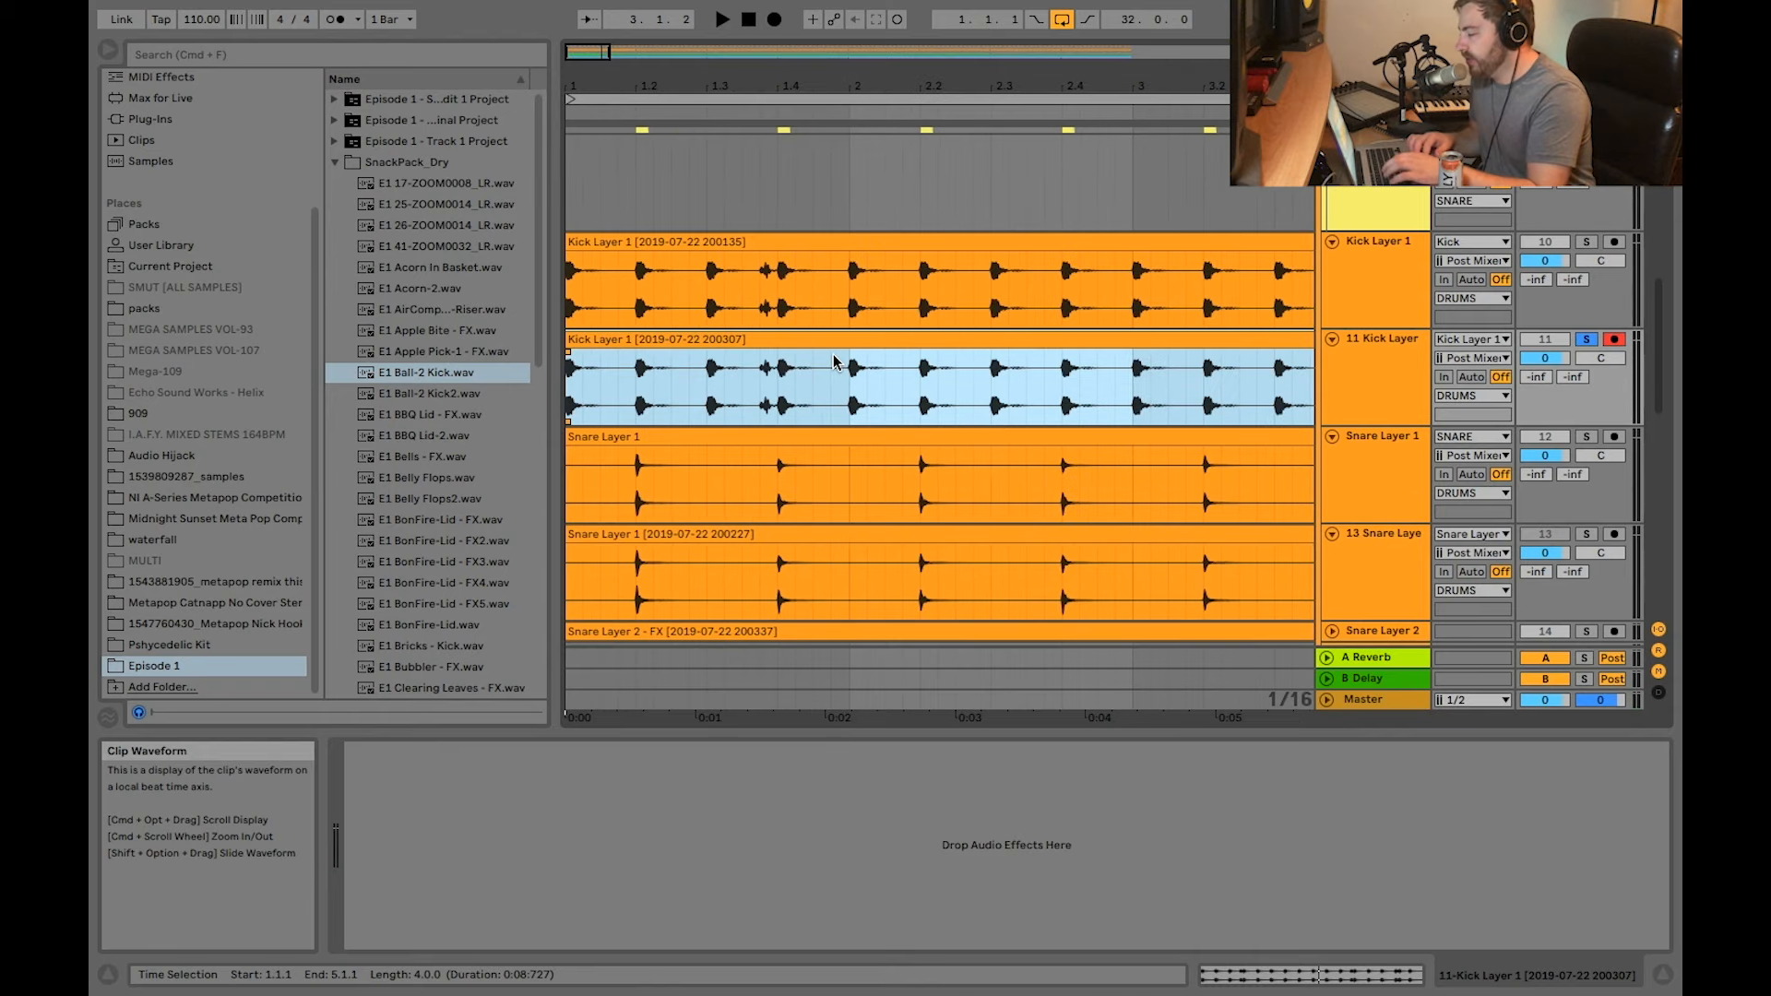
# Step: Set the playback start at the beginning of the Hat group's row, solo the Perc group and start playback
pyautogui.scroll(-5, 664, 420)
pyautogui.scroll(-5, 654, 424)
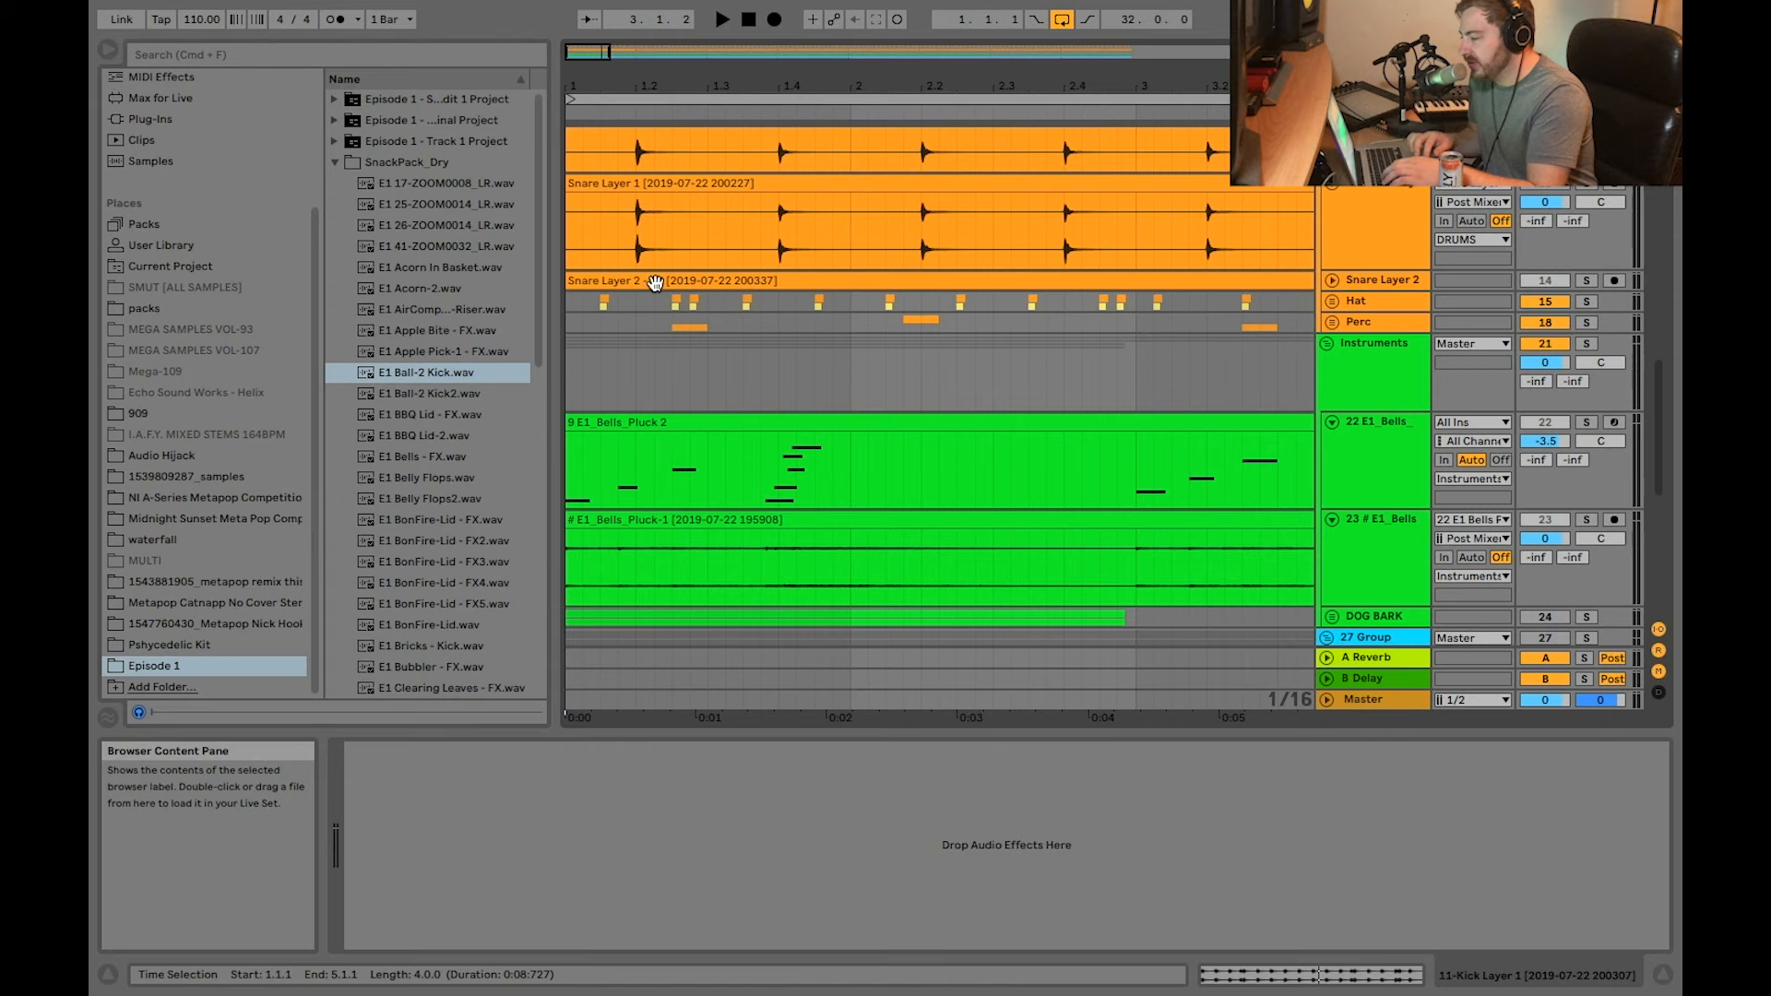
pyautogui.scroll(2, 684, 324)
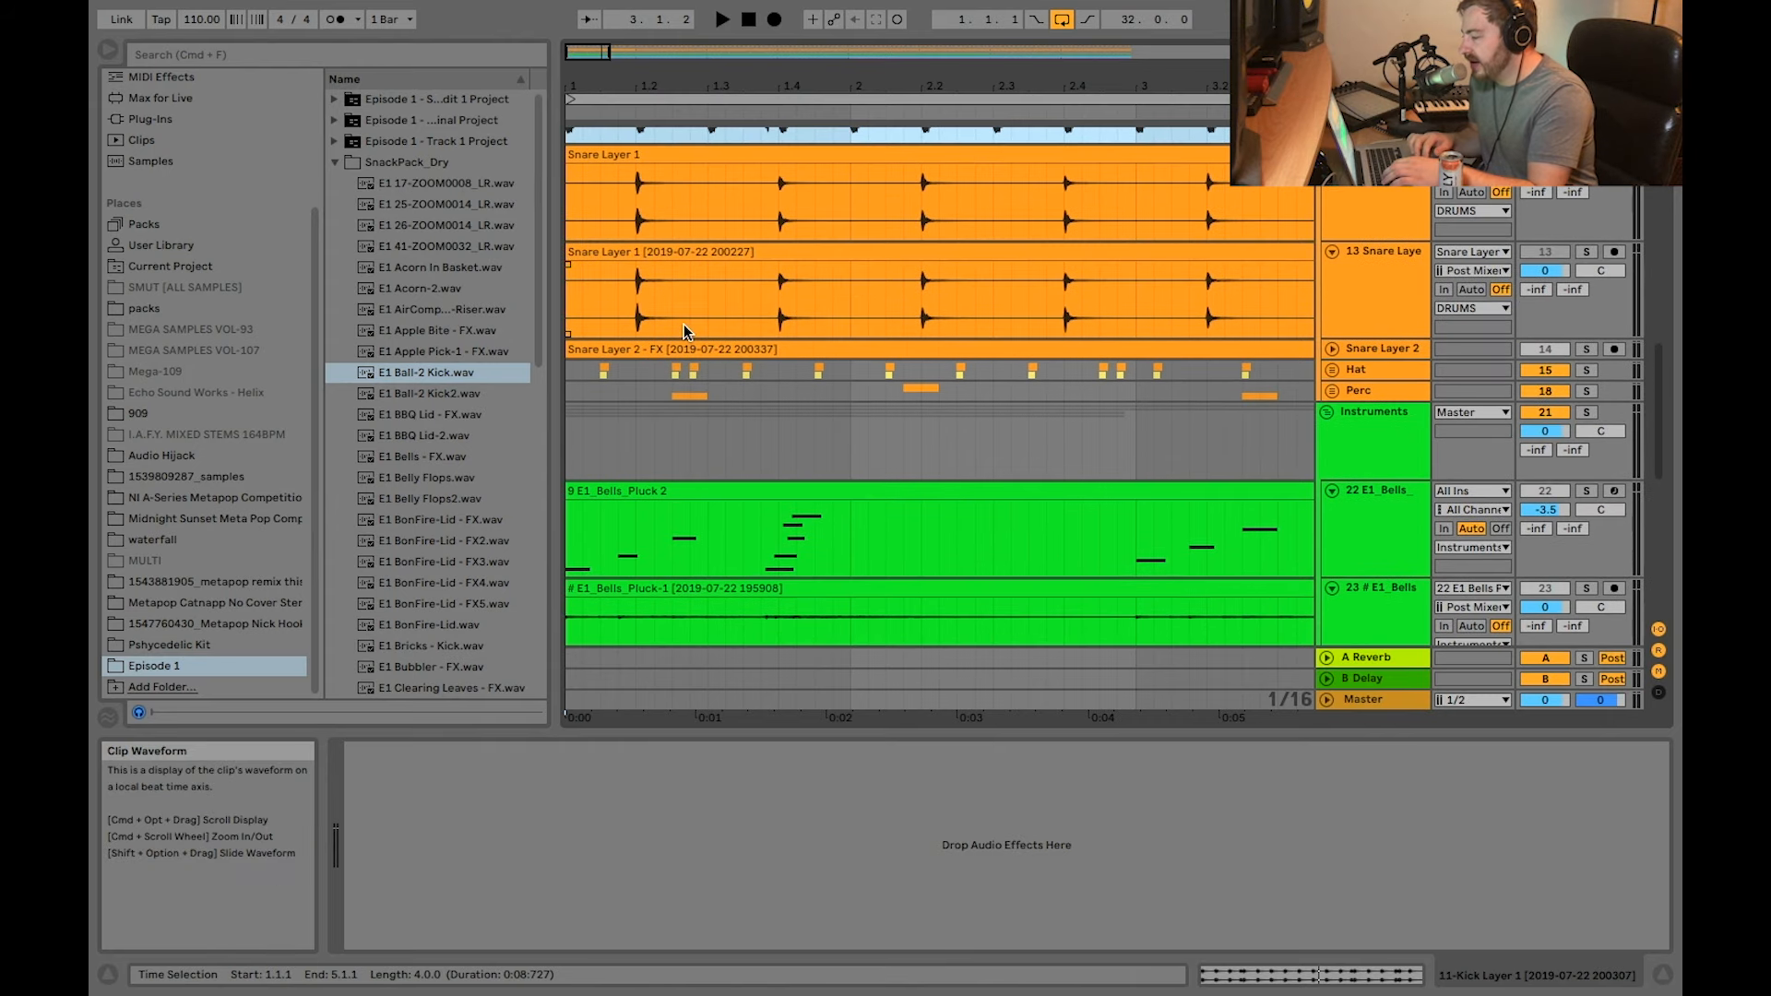
pyautogui.click(673, 370)
pyautogui.click(567, 372)
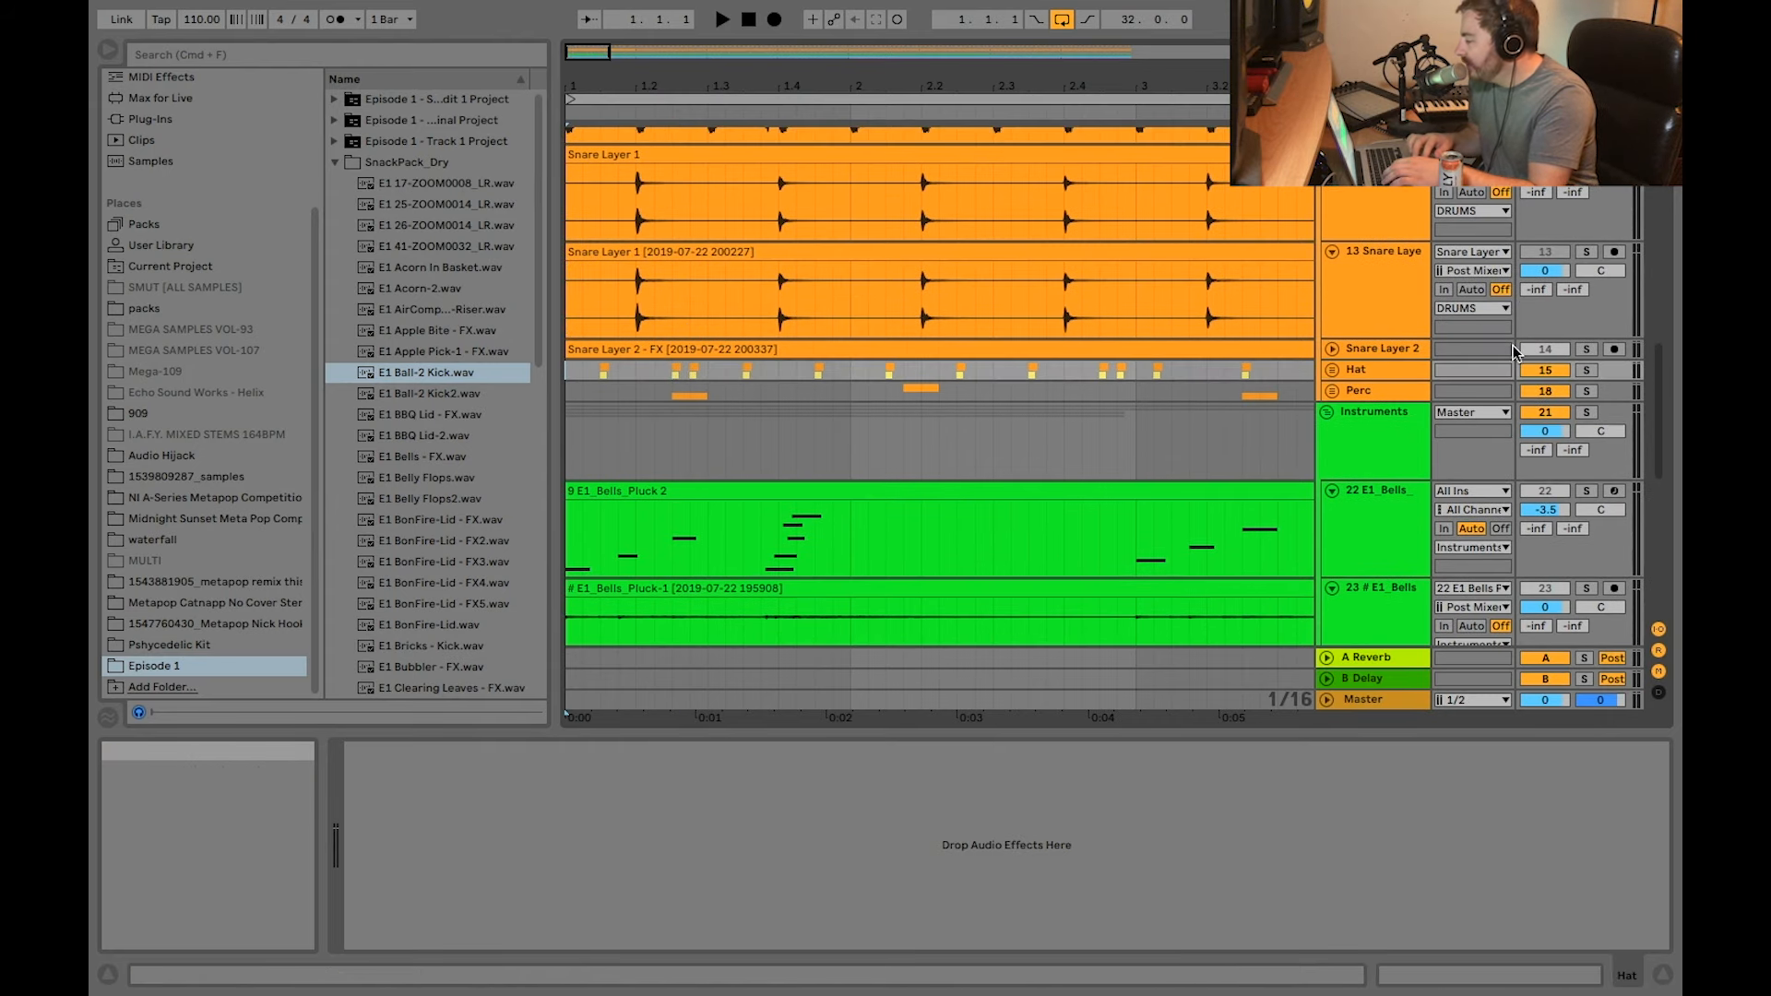
pyautogui.click(1588, 372)
pyautogui.press('space')
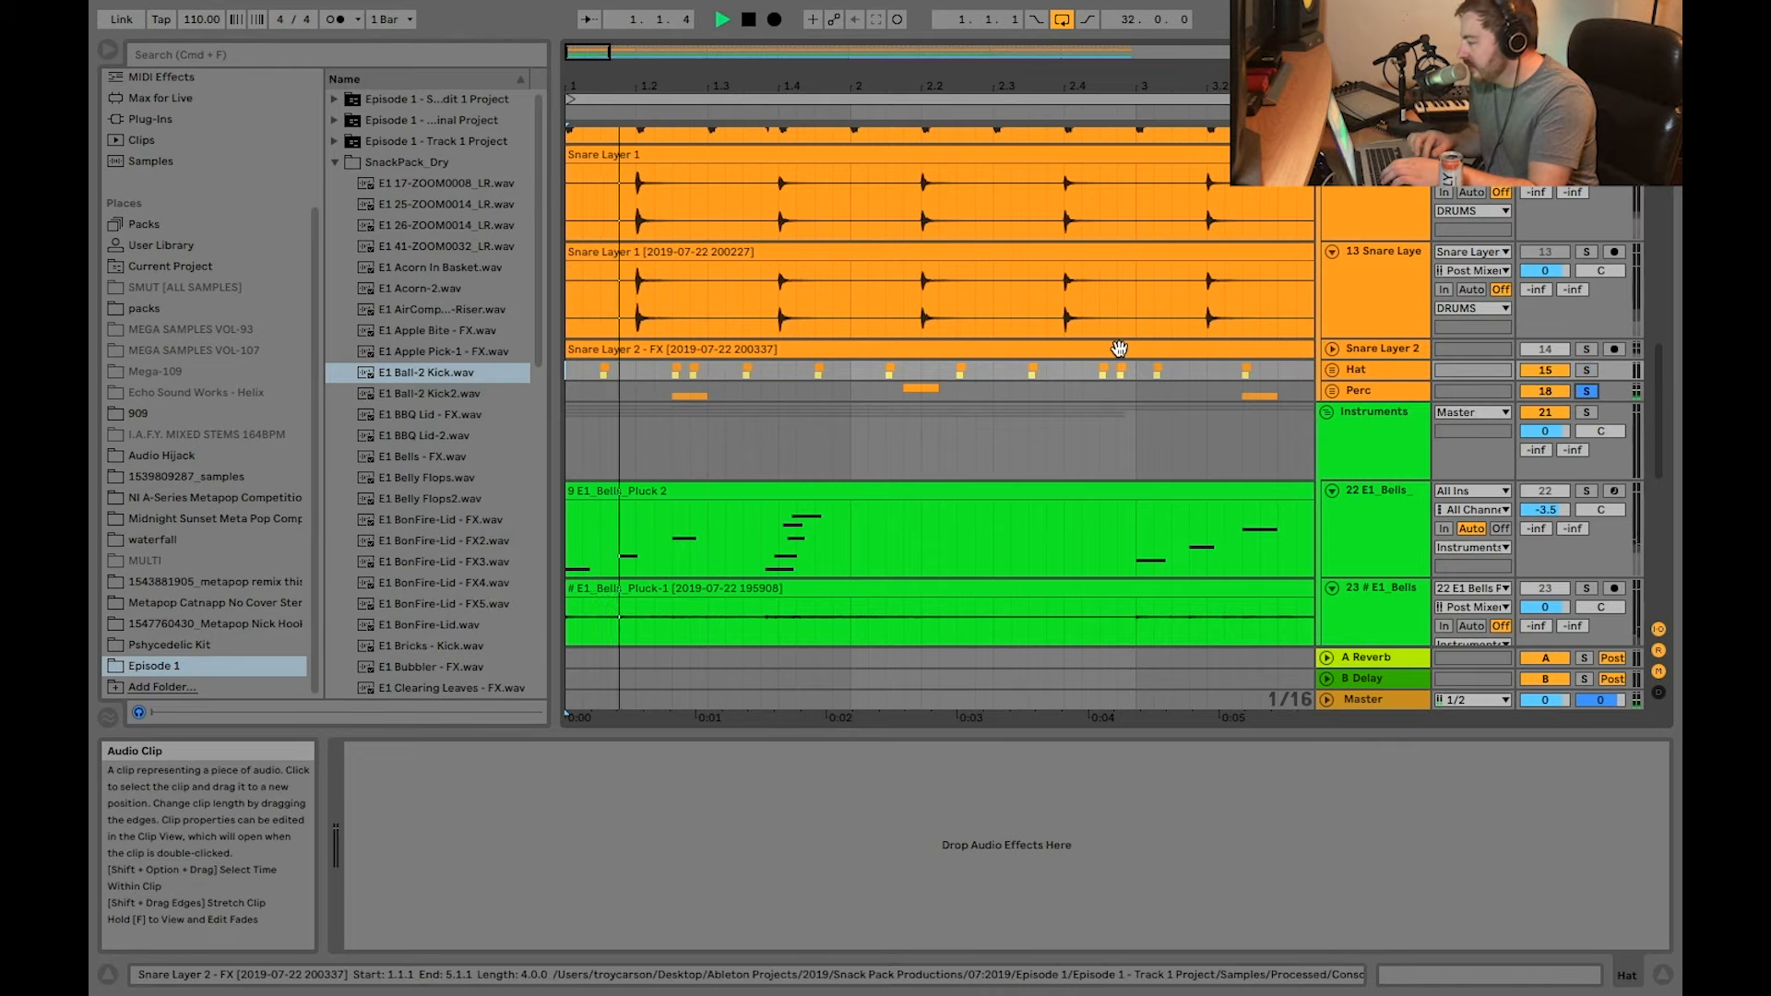
# Step: Unfold the Hat group, add it to the solo and play back its two layers
pyautogui.click(1332, 370)
pyautogui.scroll(-5, 1436, 379)
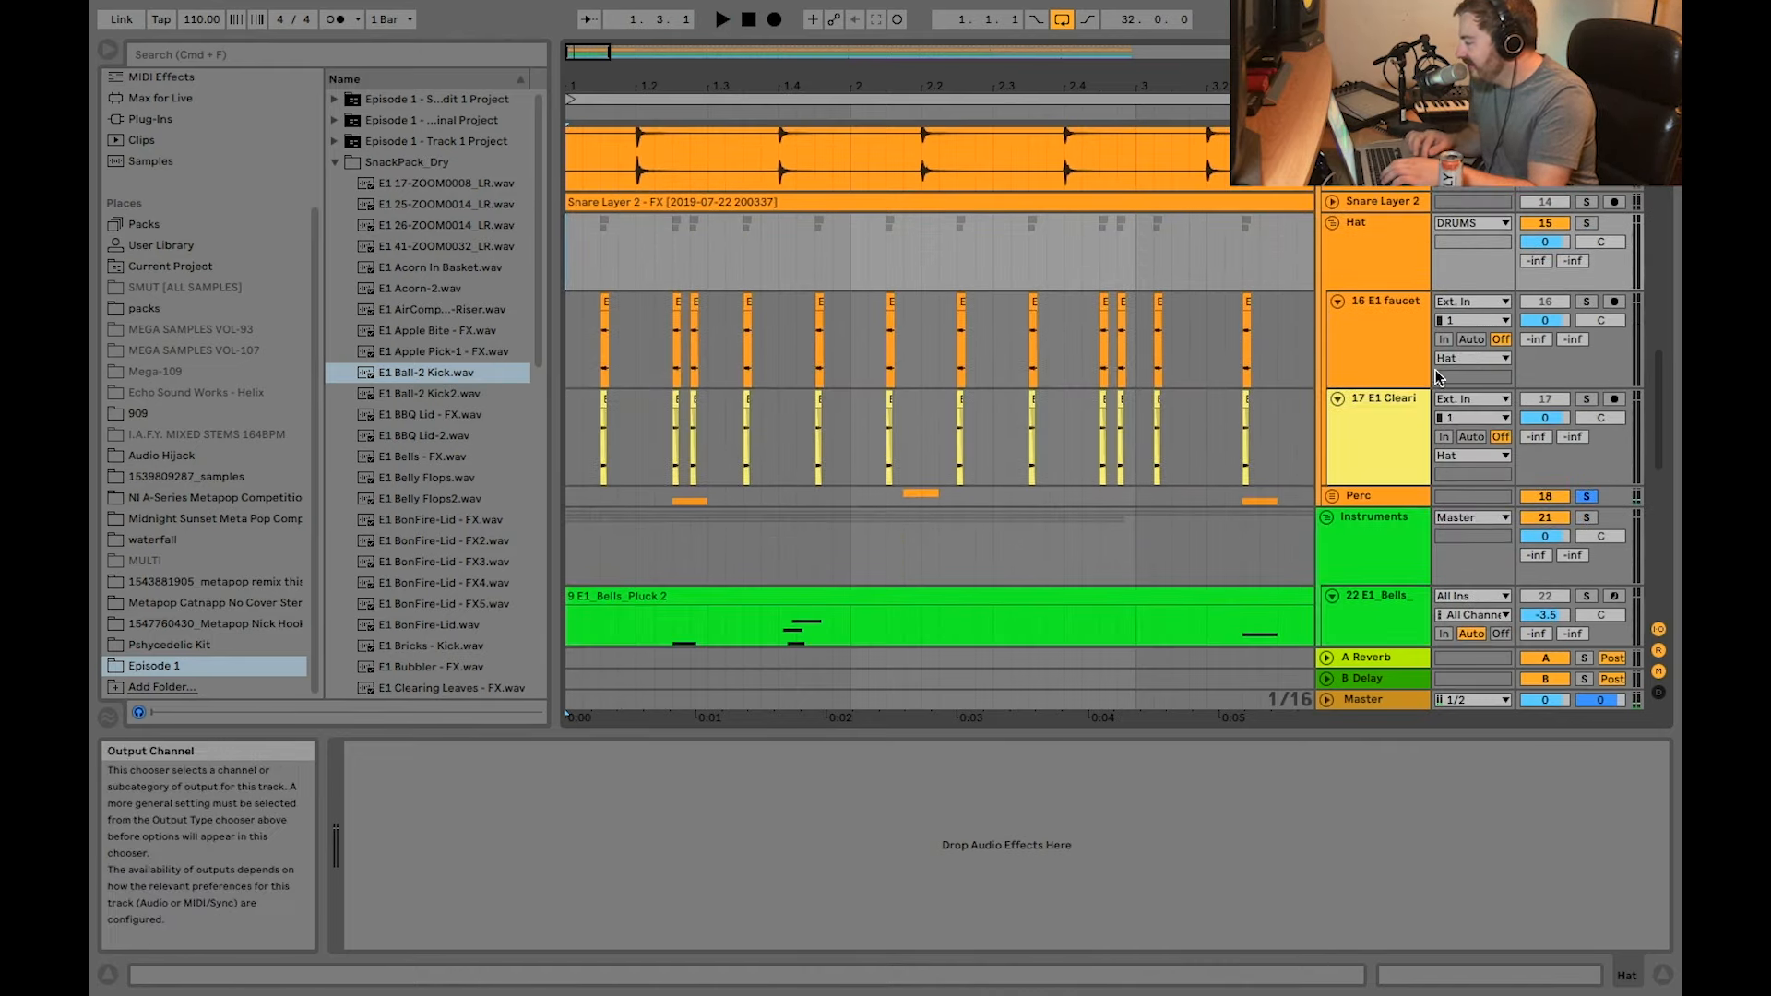
pyautogui.press('space')
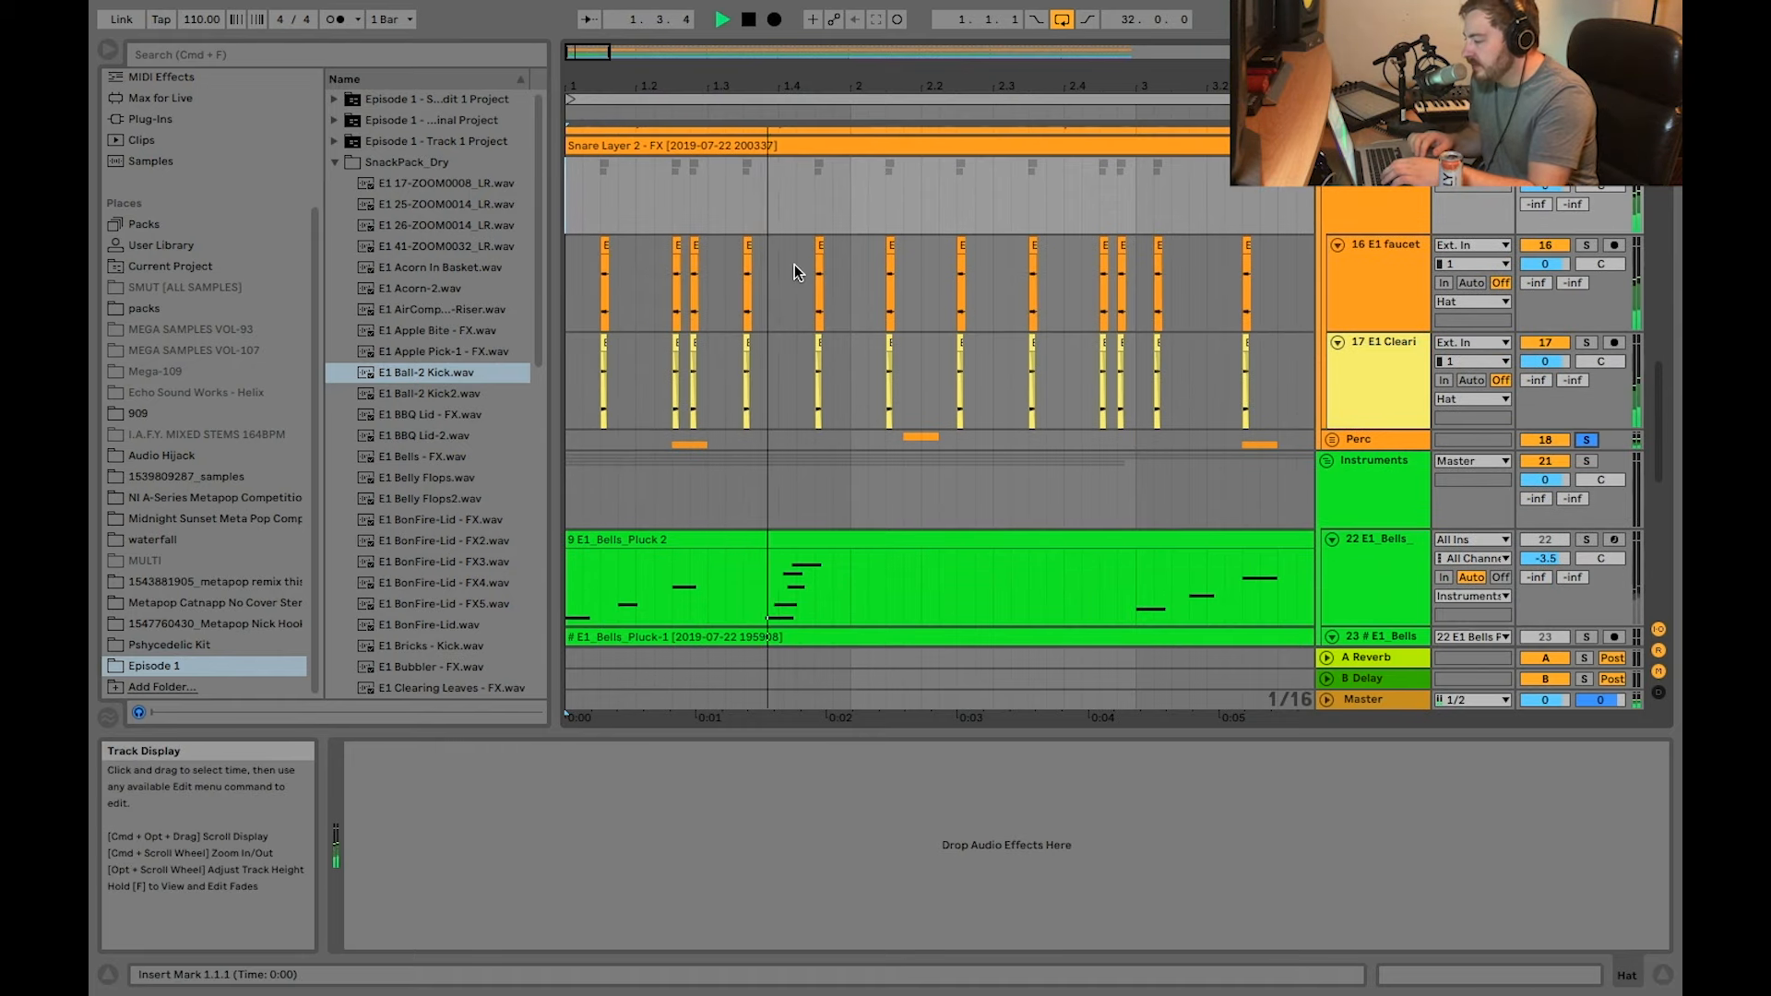
pyautogui.scroll(2, 794, 264)
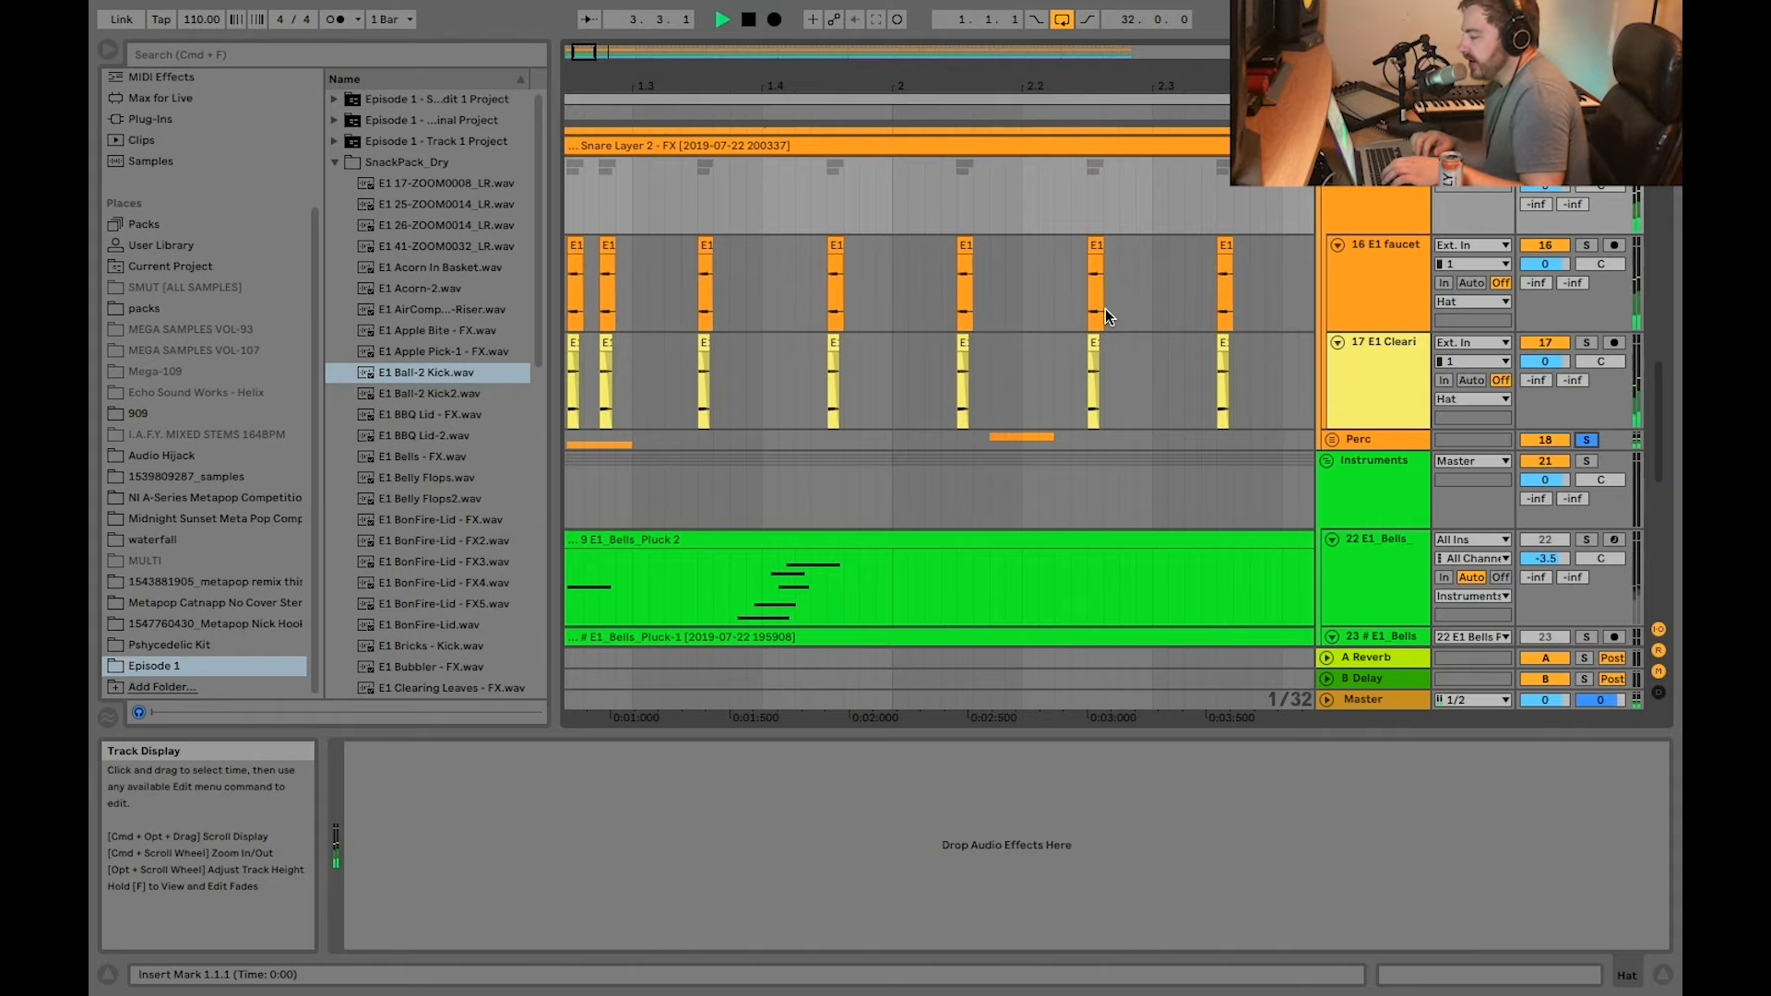
pyautogui.press('space')
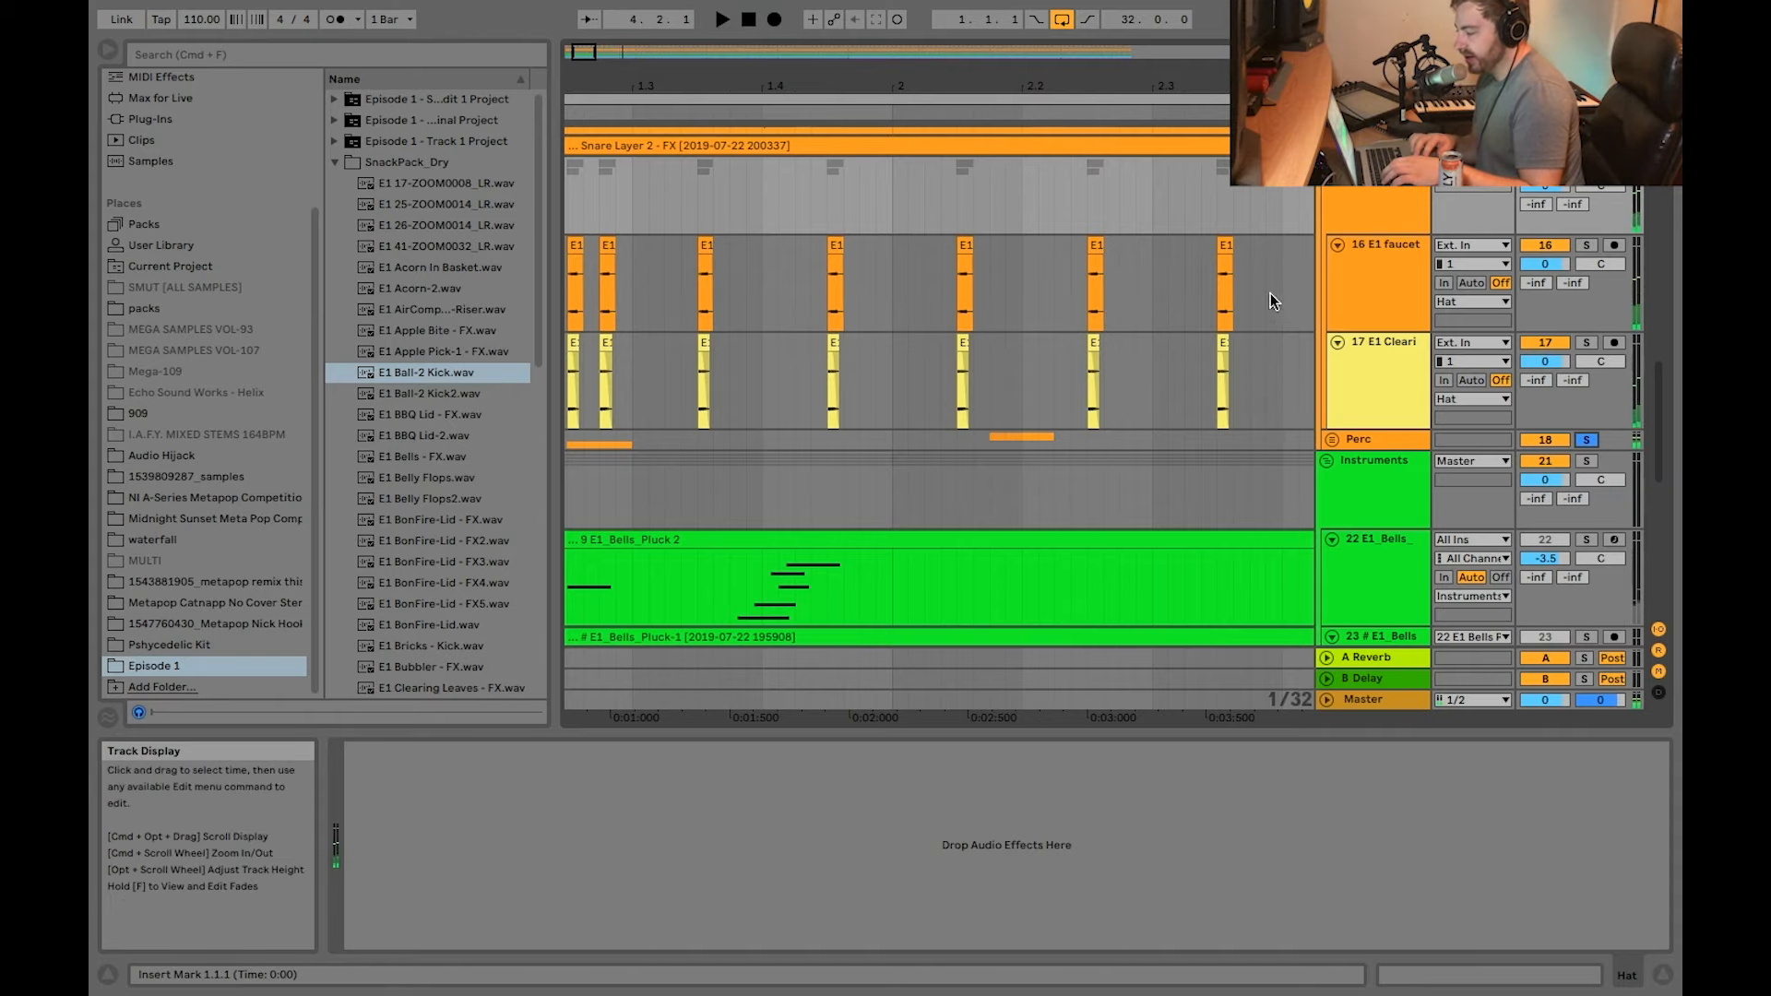
# Step: Examine the first clips of the Hat layers on the 16 E1 faucet and 17 E1 Clearing Leaves - FX tracks
pyautogui.hscroll(-3, 834, 308)
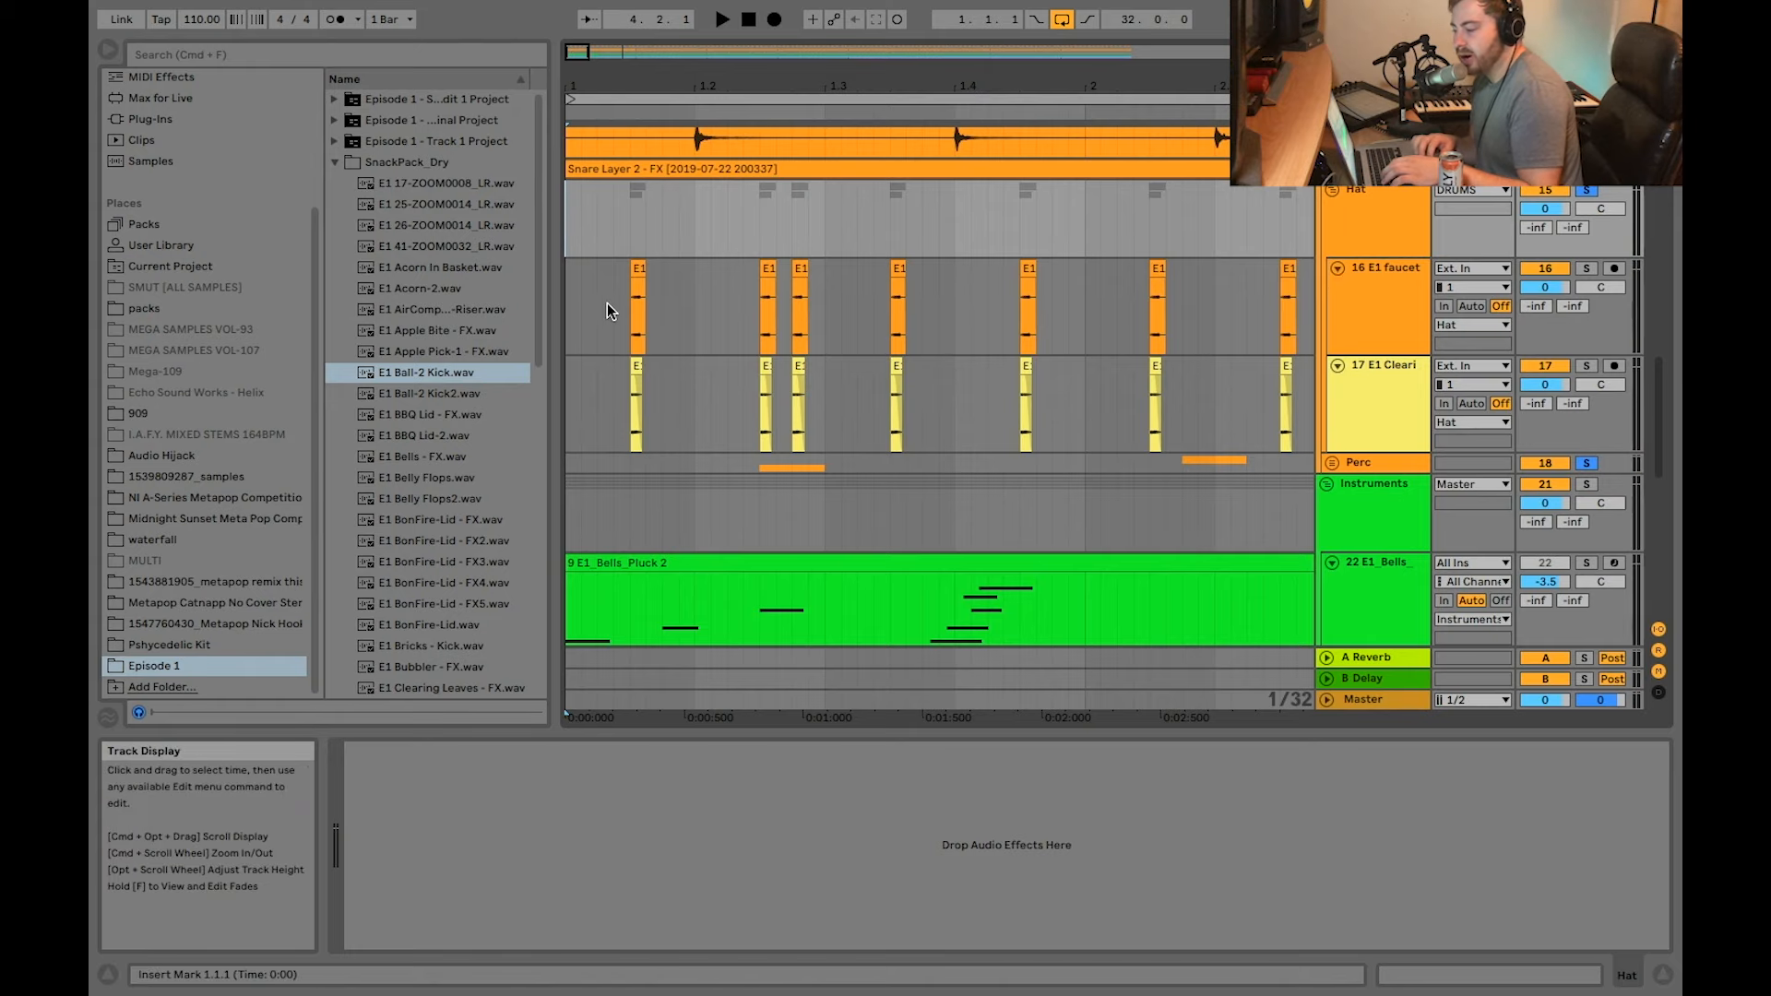
pyautogui.scroll(3, 600, 309)
pyautogui.click(683, 264)
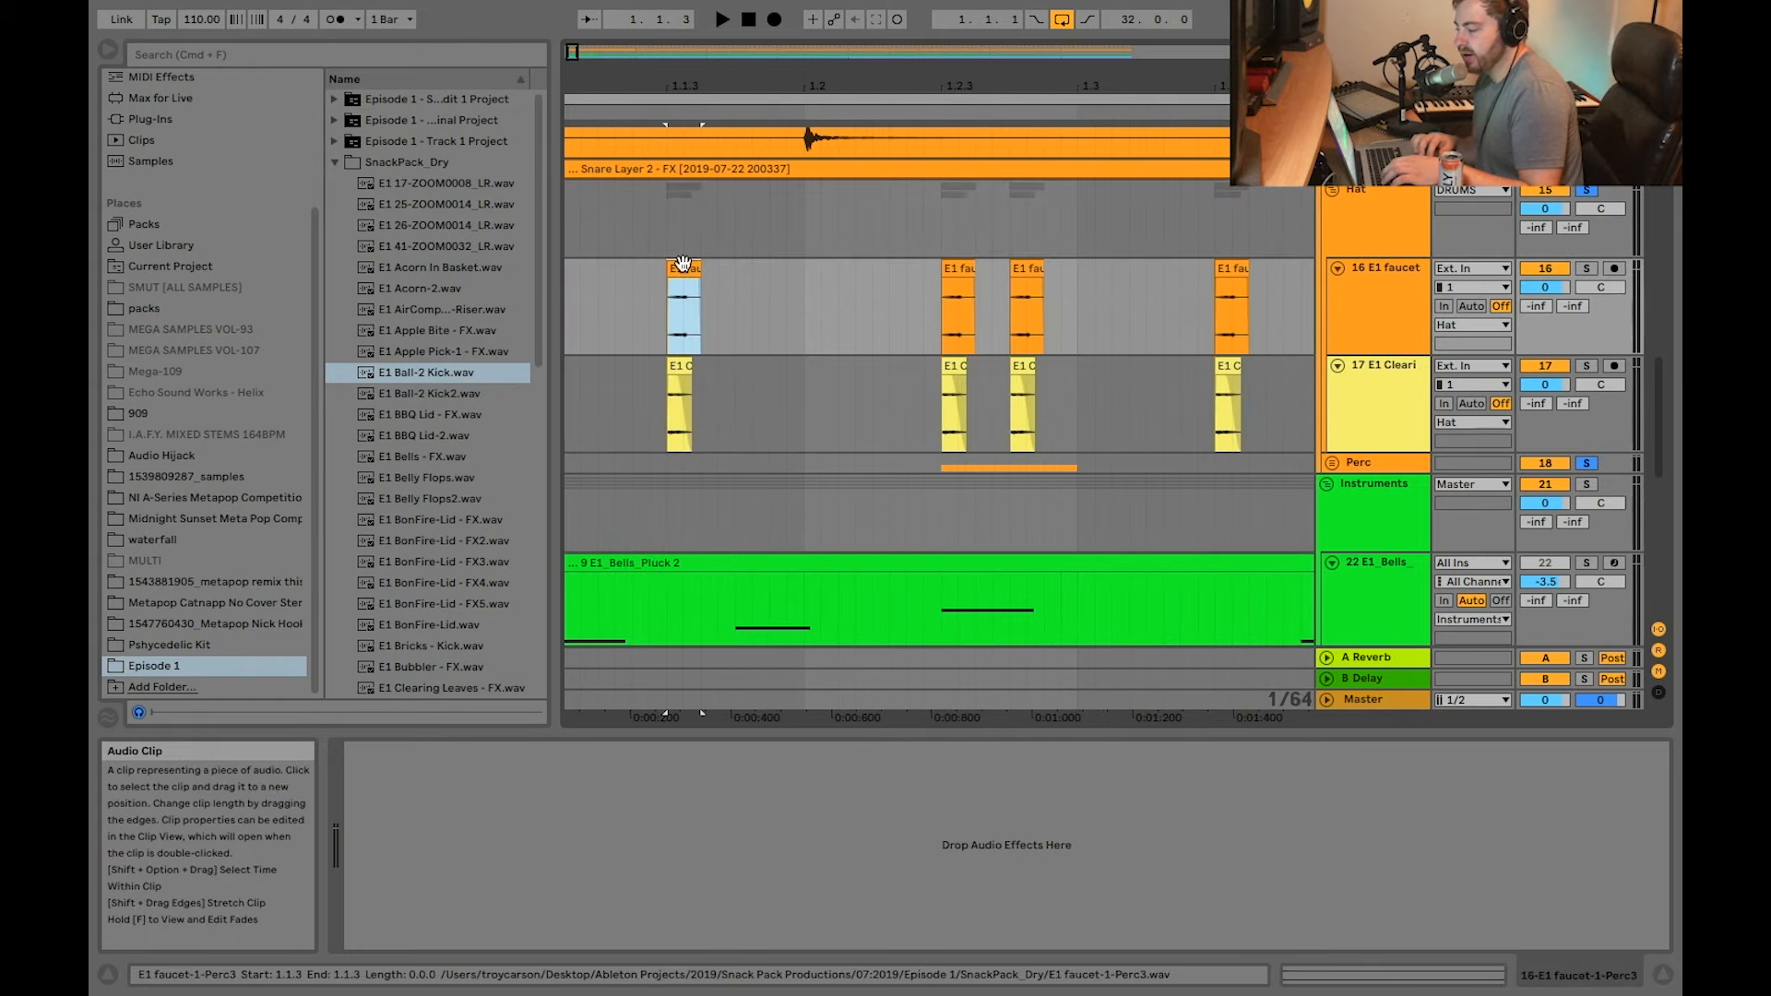
pyautogui.press('+')
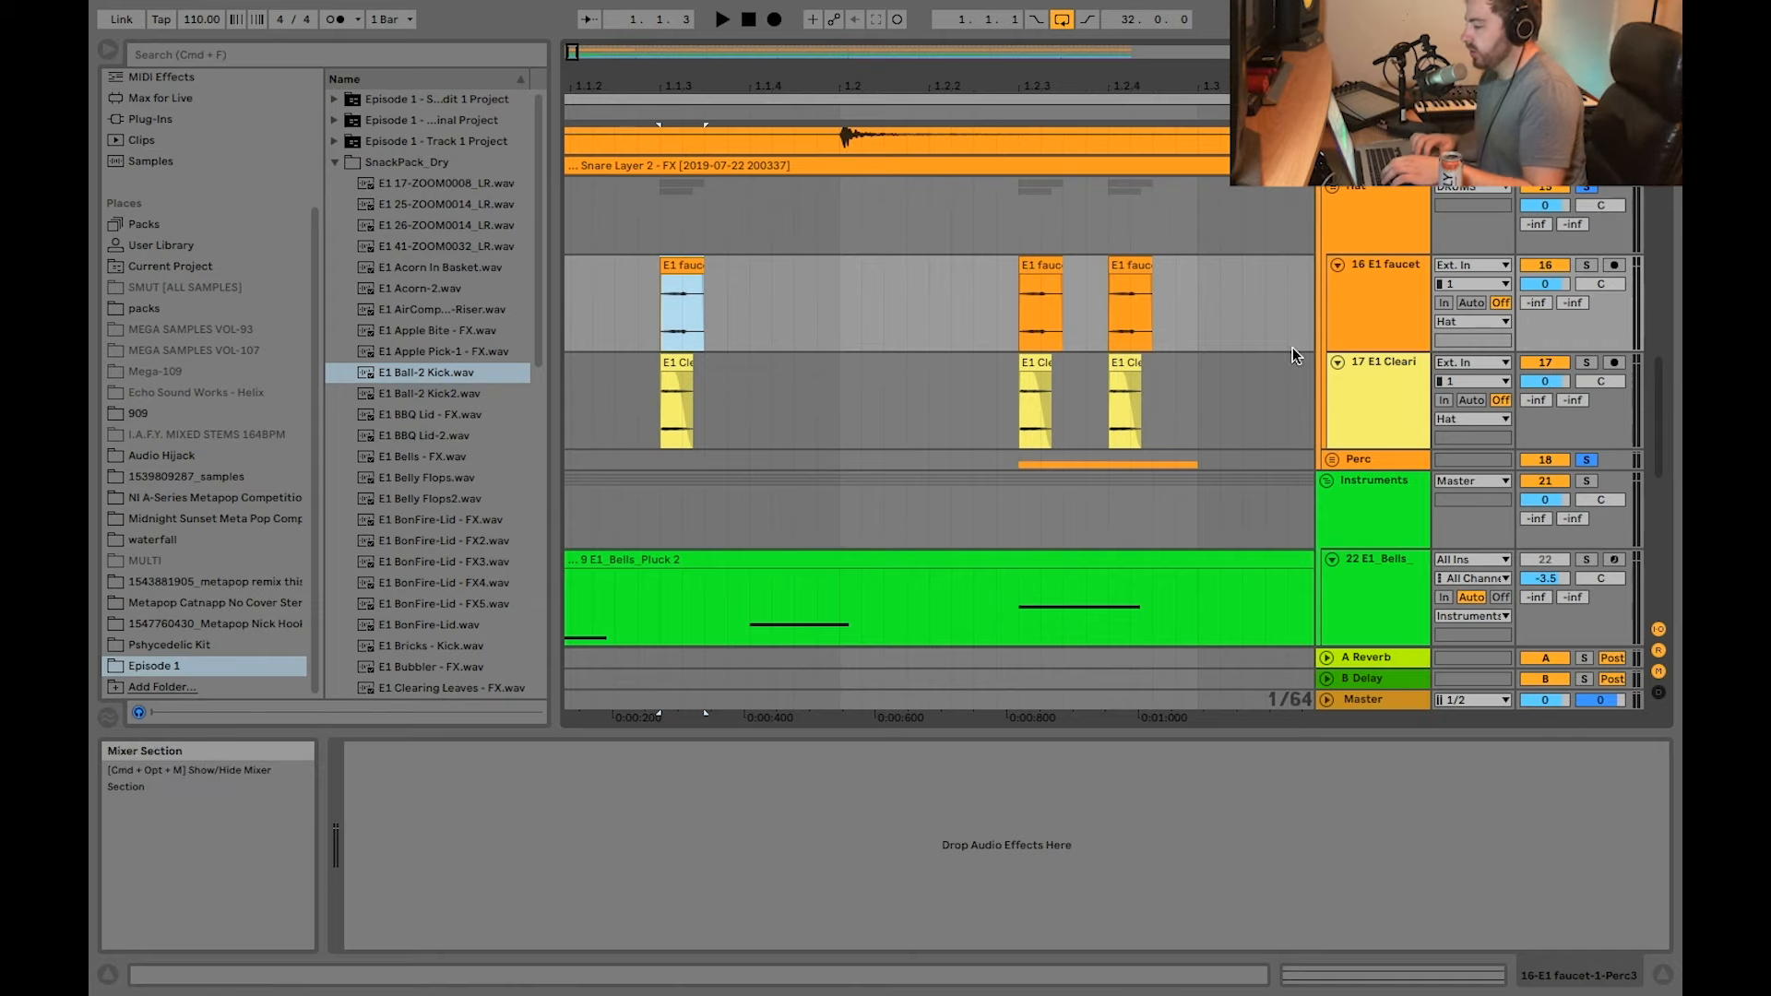
pyautogui.click(1376, 344)
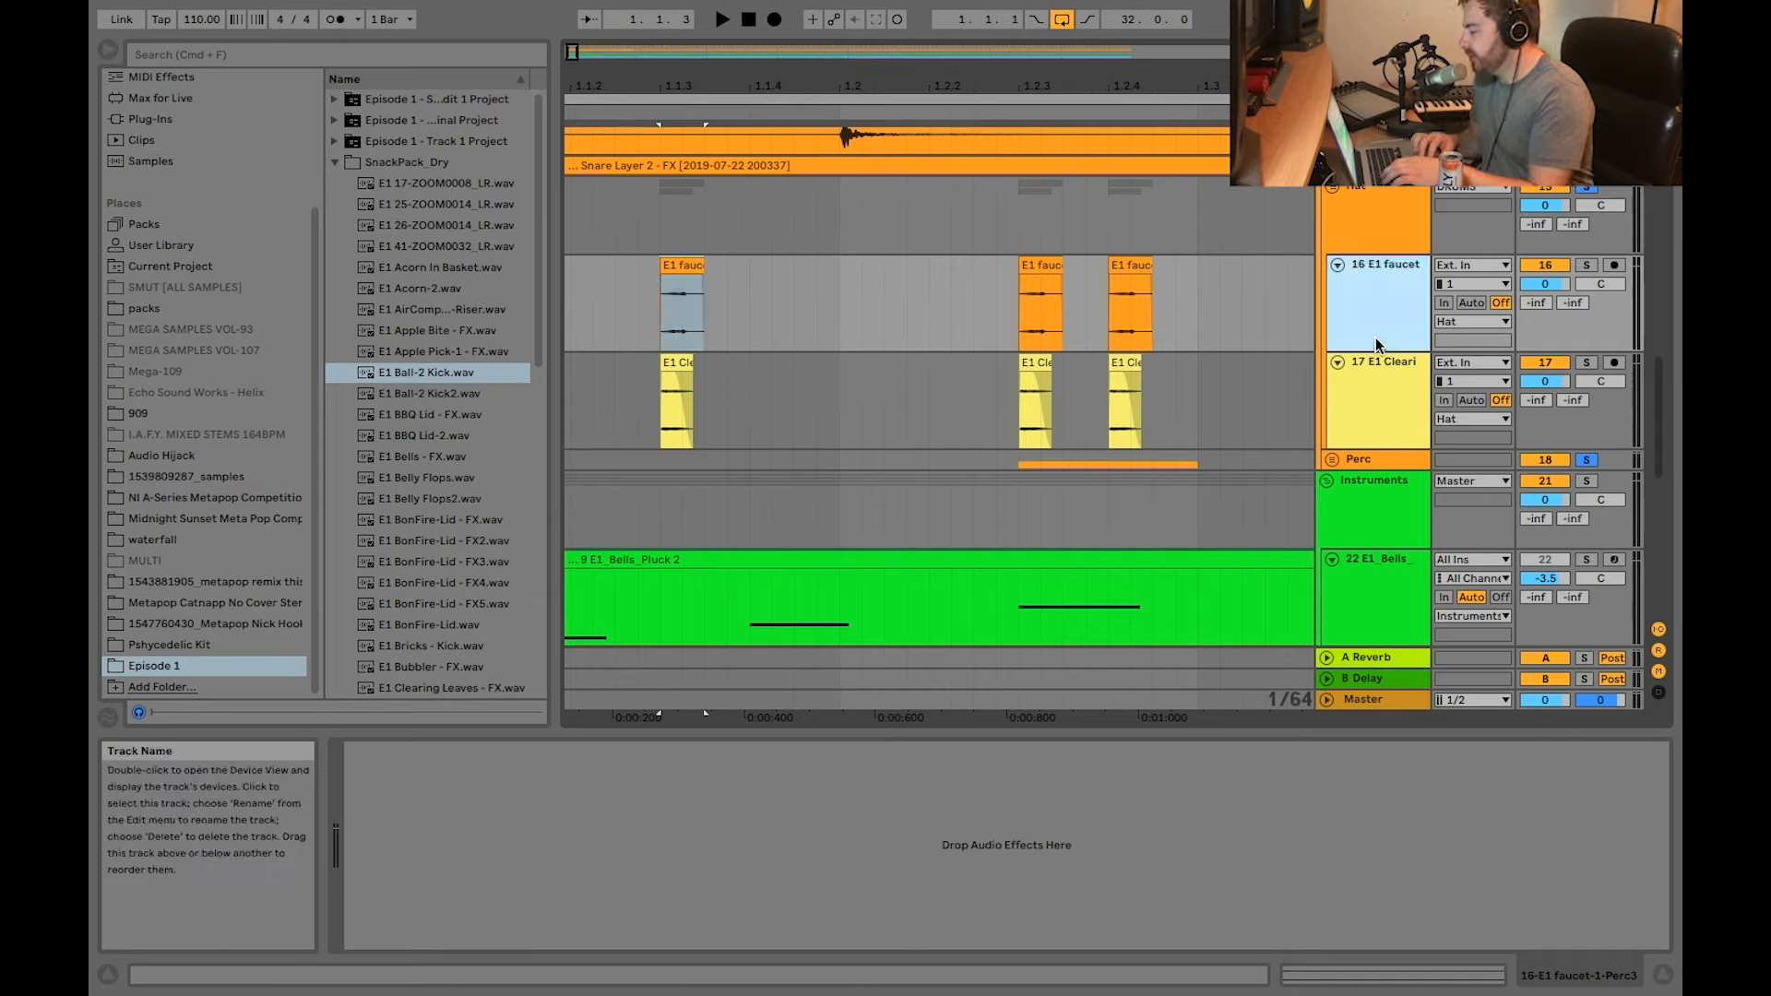
pyautogui.click(1395, 385)
pyautogui.click(673, 362)
pyautogui.scroll(3, 672, 277)
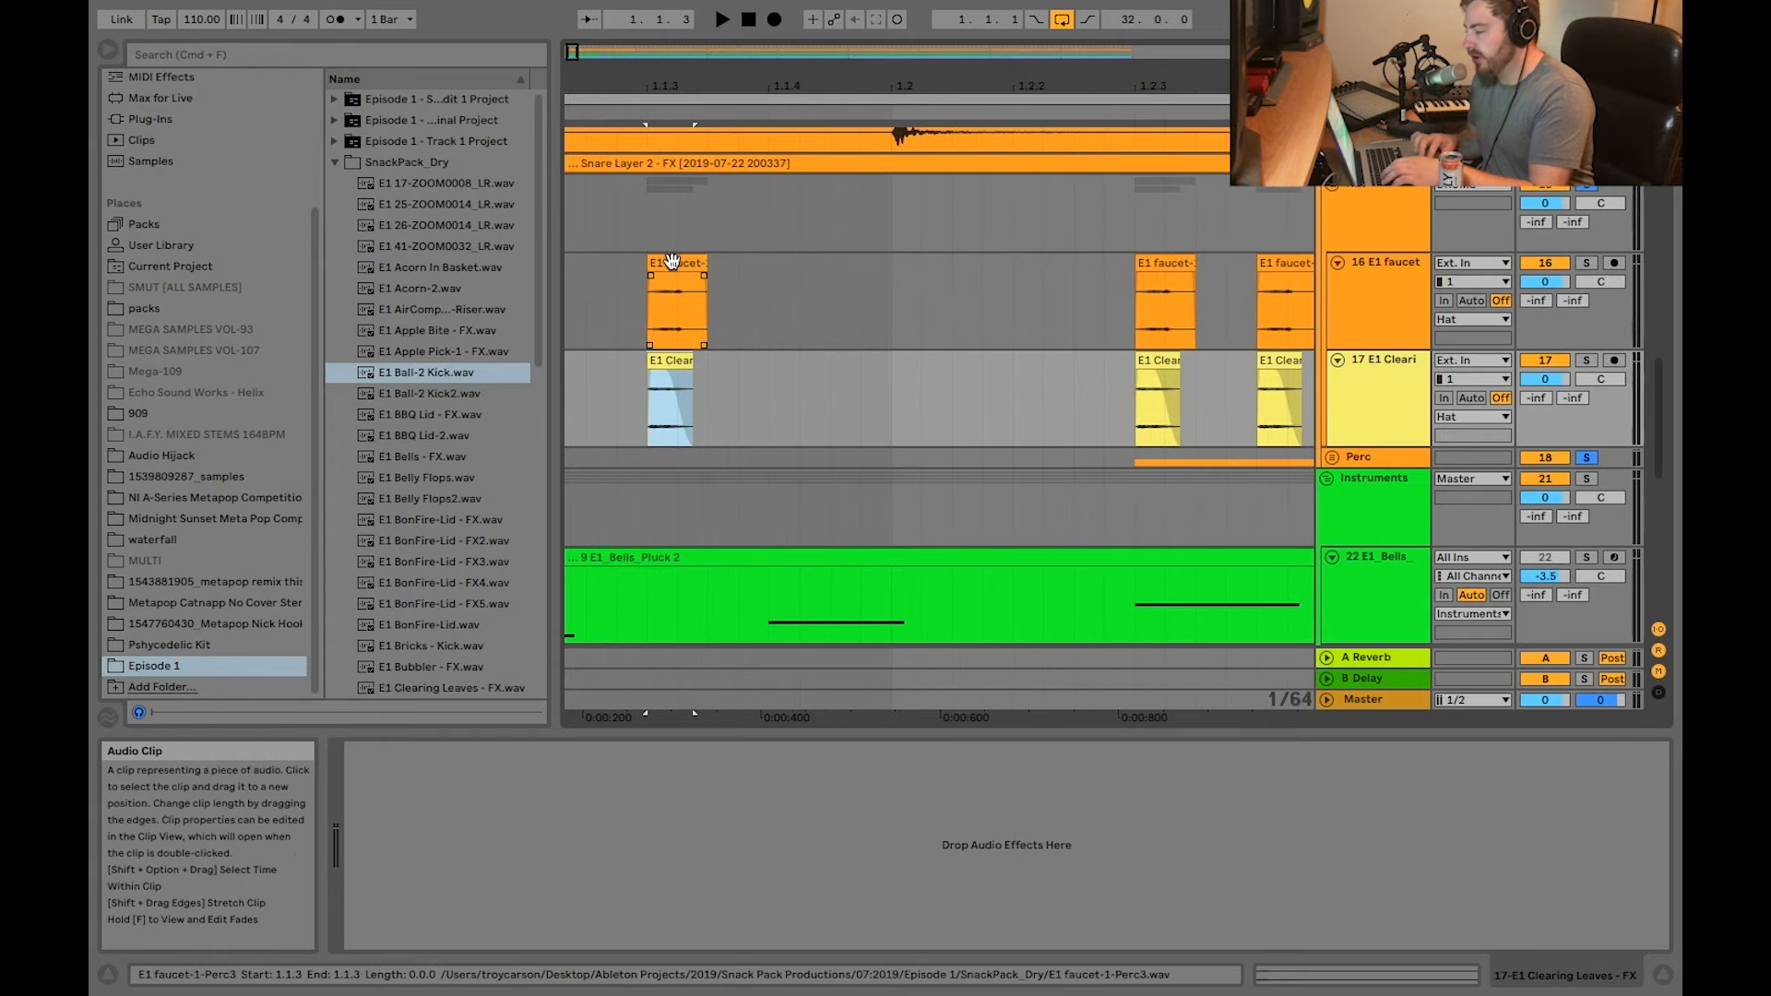
pyautogui.click(671, 267)
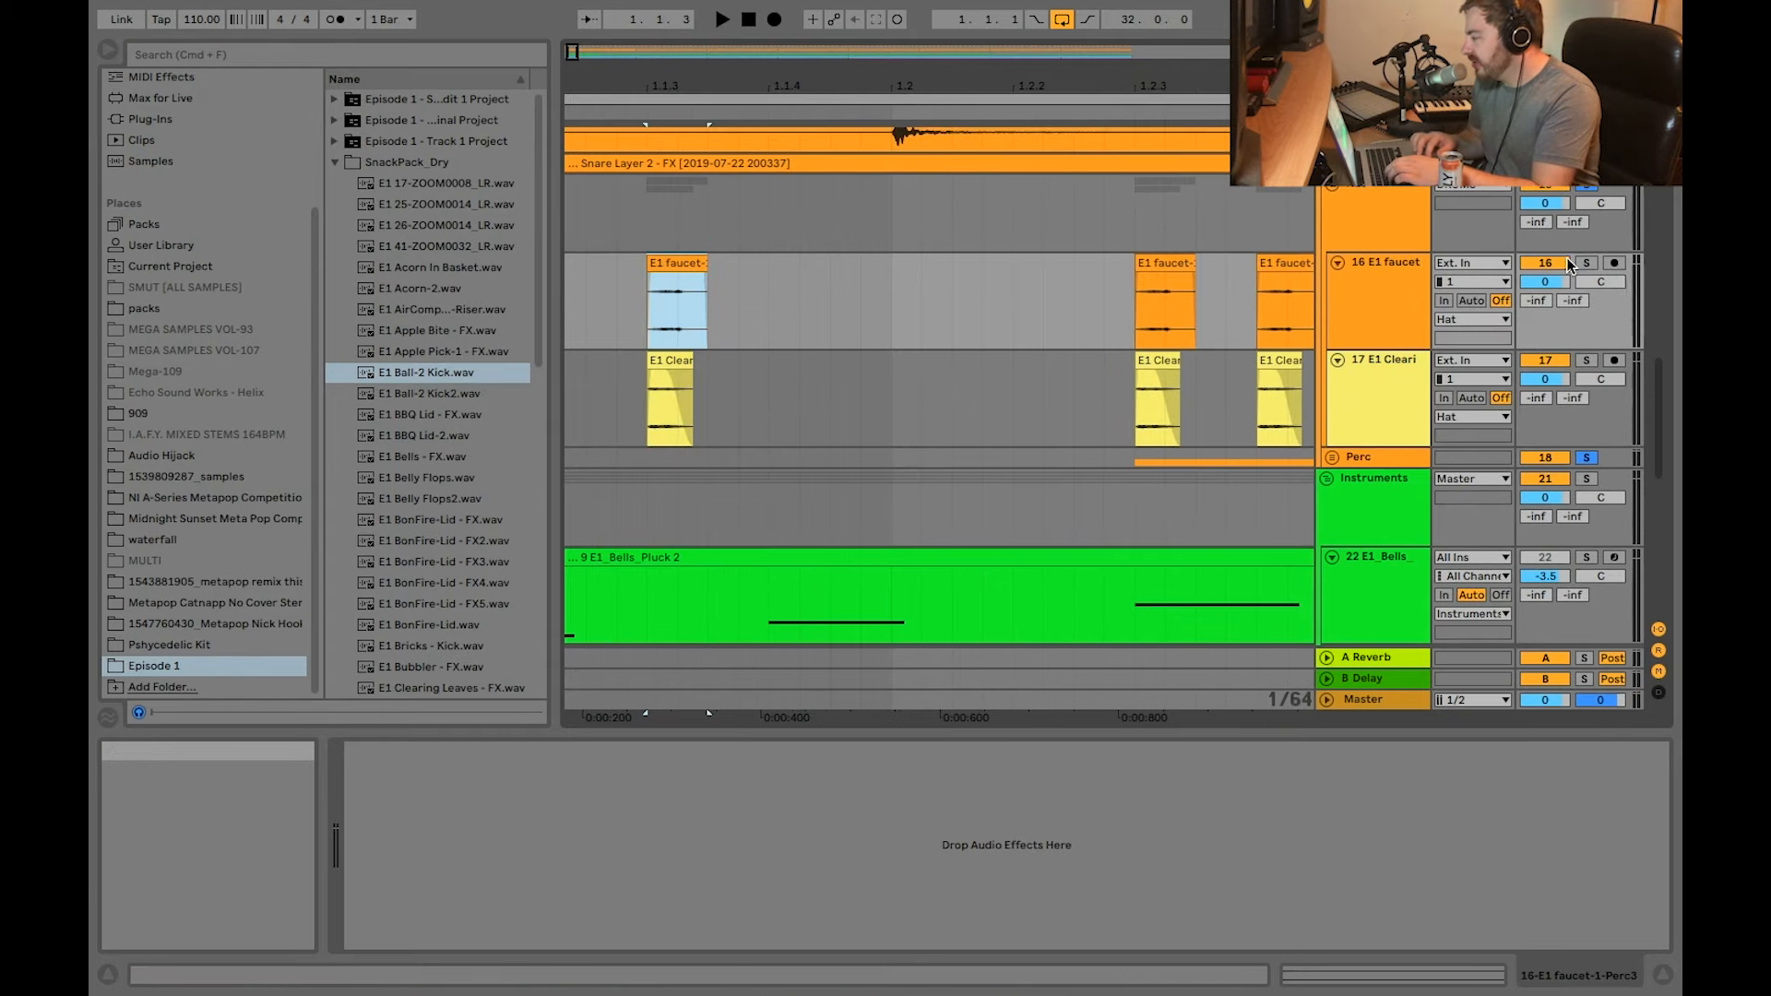
# Step: Audition the 17 E1 Clearing Leaves - FX layer on its own, followed by the whole Hat group soloed
pyautogui.click(646, 277)
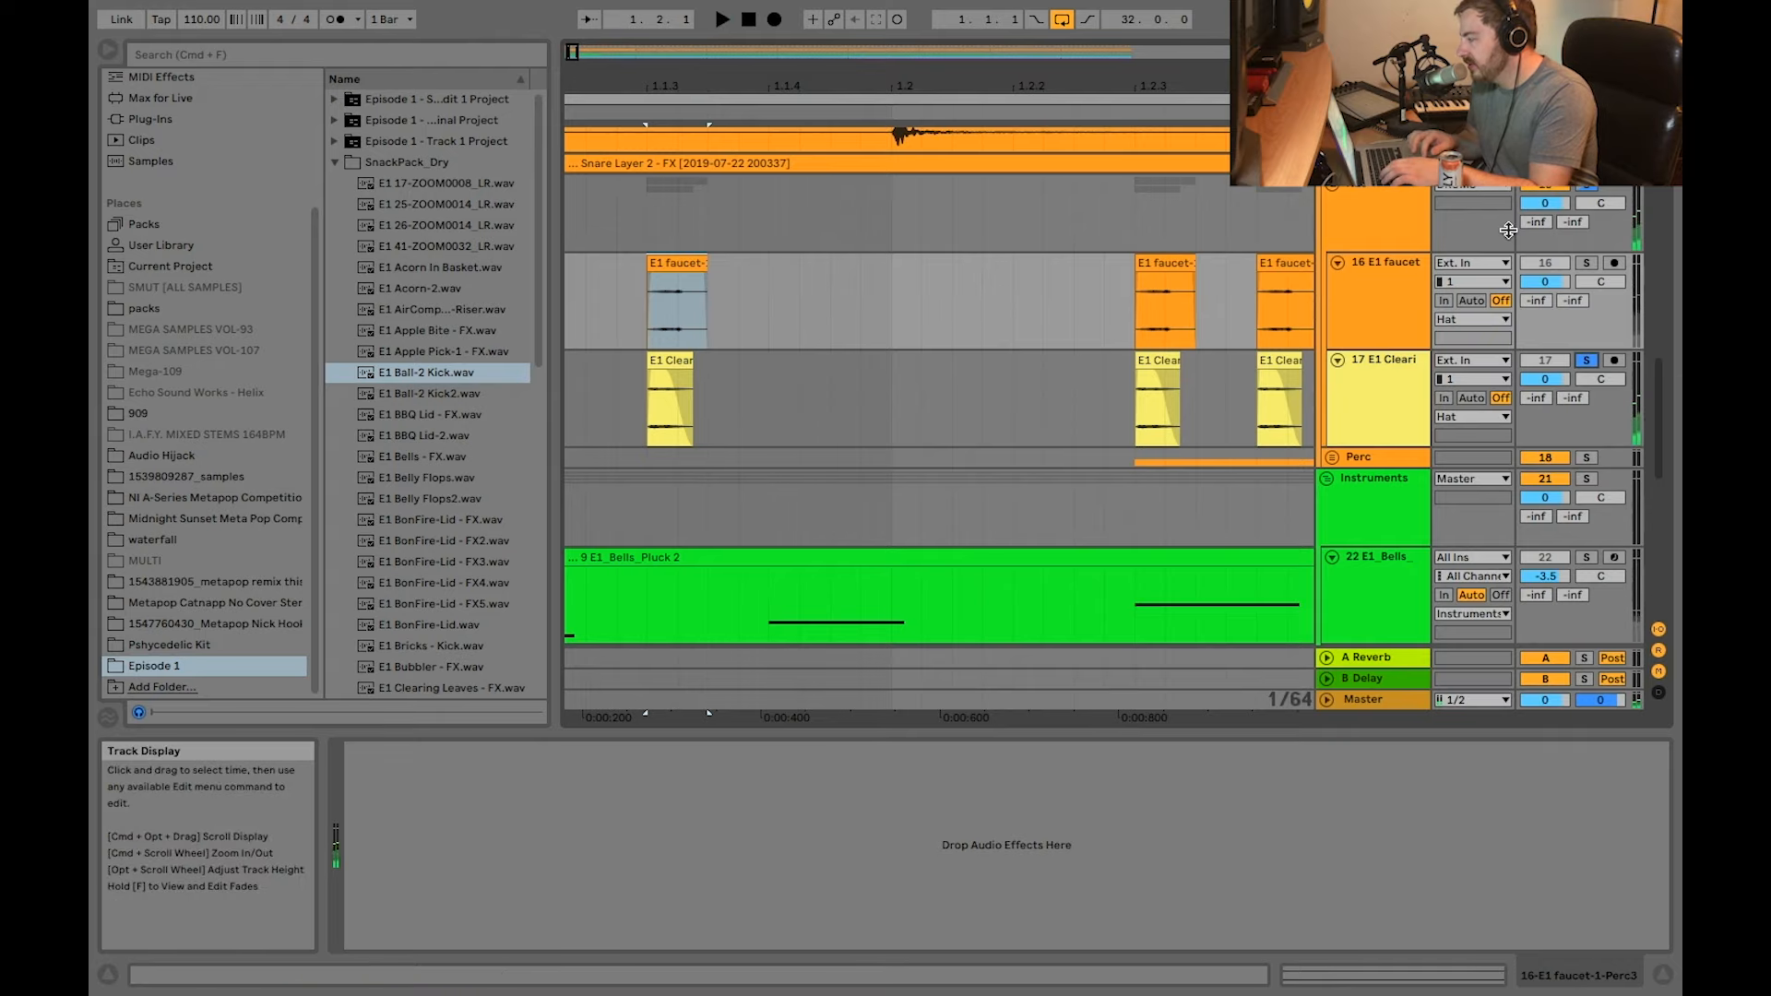
pyautogui.click(1588, 189)
pyautogui.press('space')
pyautogui.hscroll(3, 1169, 379)
pyautogui.scroll(-5, 1168, 379)
pyautogui.press('space')
# Step: Unfold the Perc group and examine its 19 E1 BonFire-Lid - FX4 and 20 E1 faucet-1-Perc2 layers
pyautogui.scroll(3, 1133, 534)
pyautogui.scroll(3, 1133, 533)
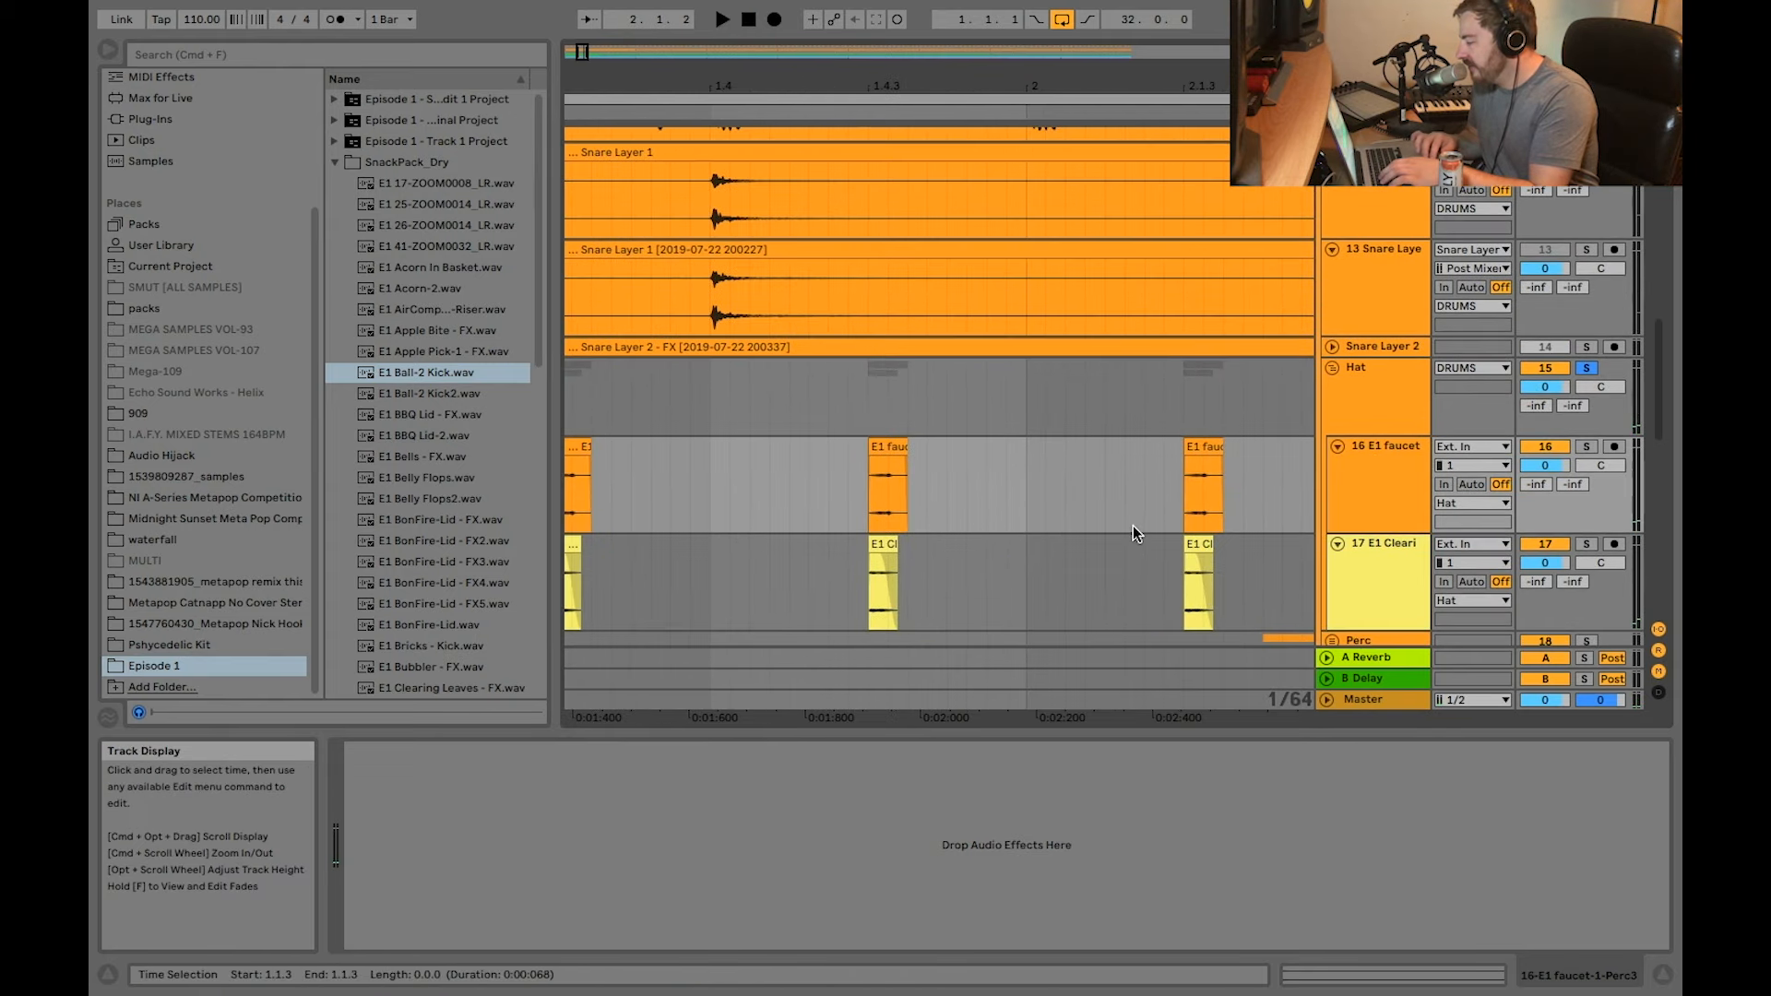
pyautogui.scroll(-5, 1133, 524)
pyautogui.hscroll(2, 1133, 524)
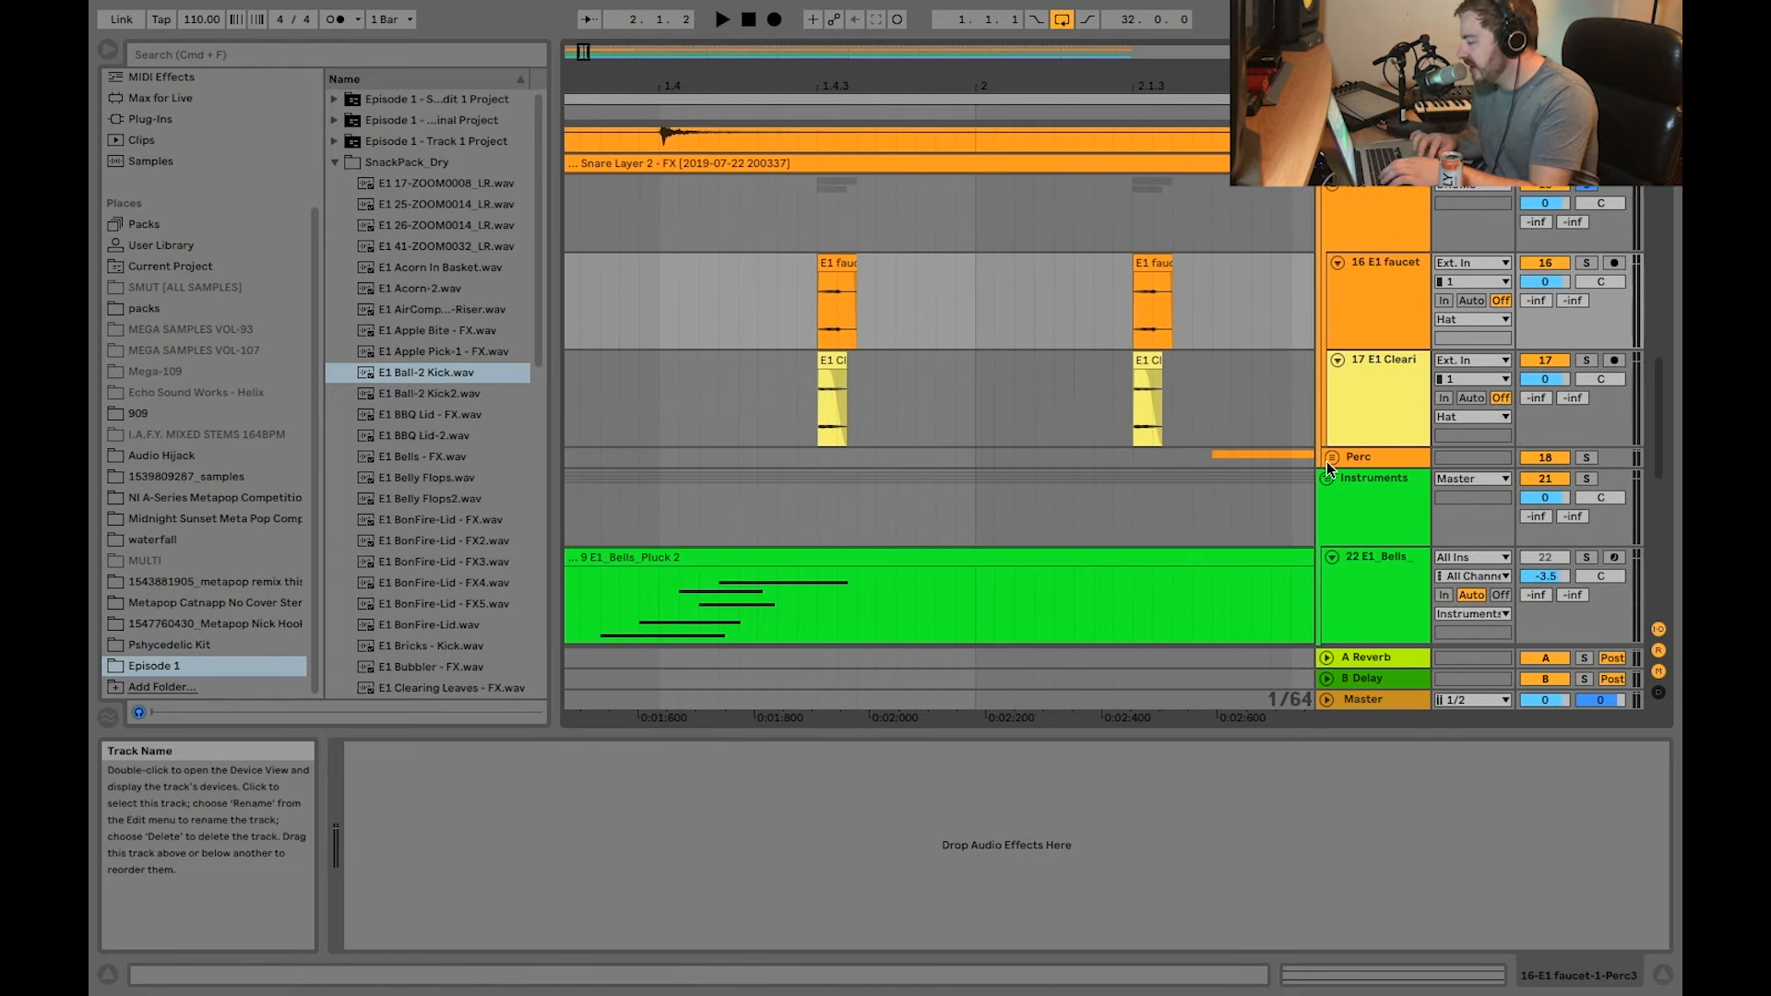
pyautogui.click(1330, 459)
pyautogui.scroll(-5, 1177, 419)
pyautogui.hscroll(3, 1144, 324)
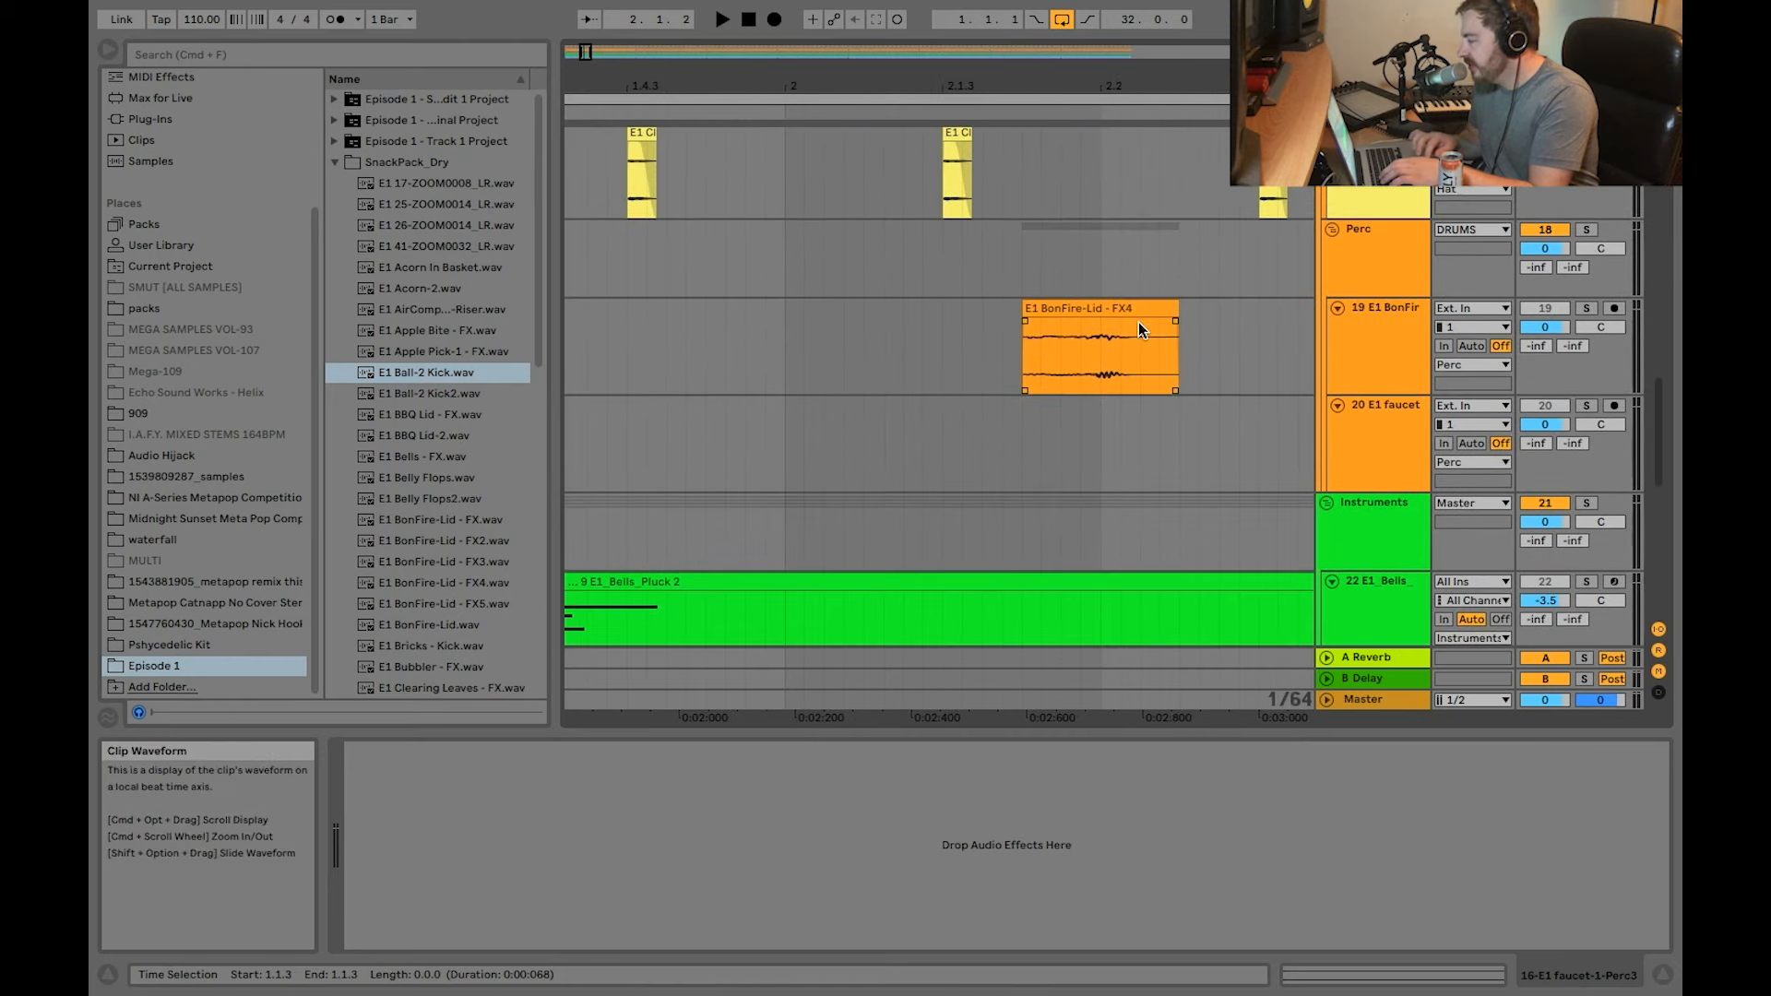
pyautogui.click(1347, 337)
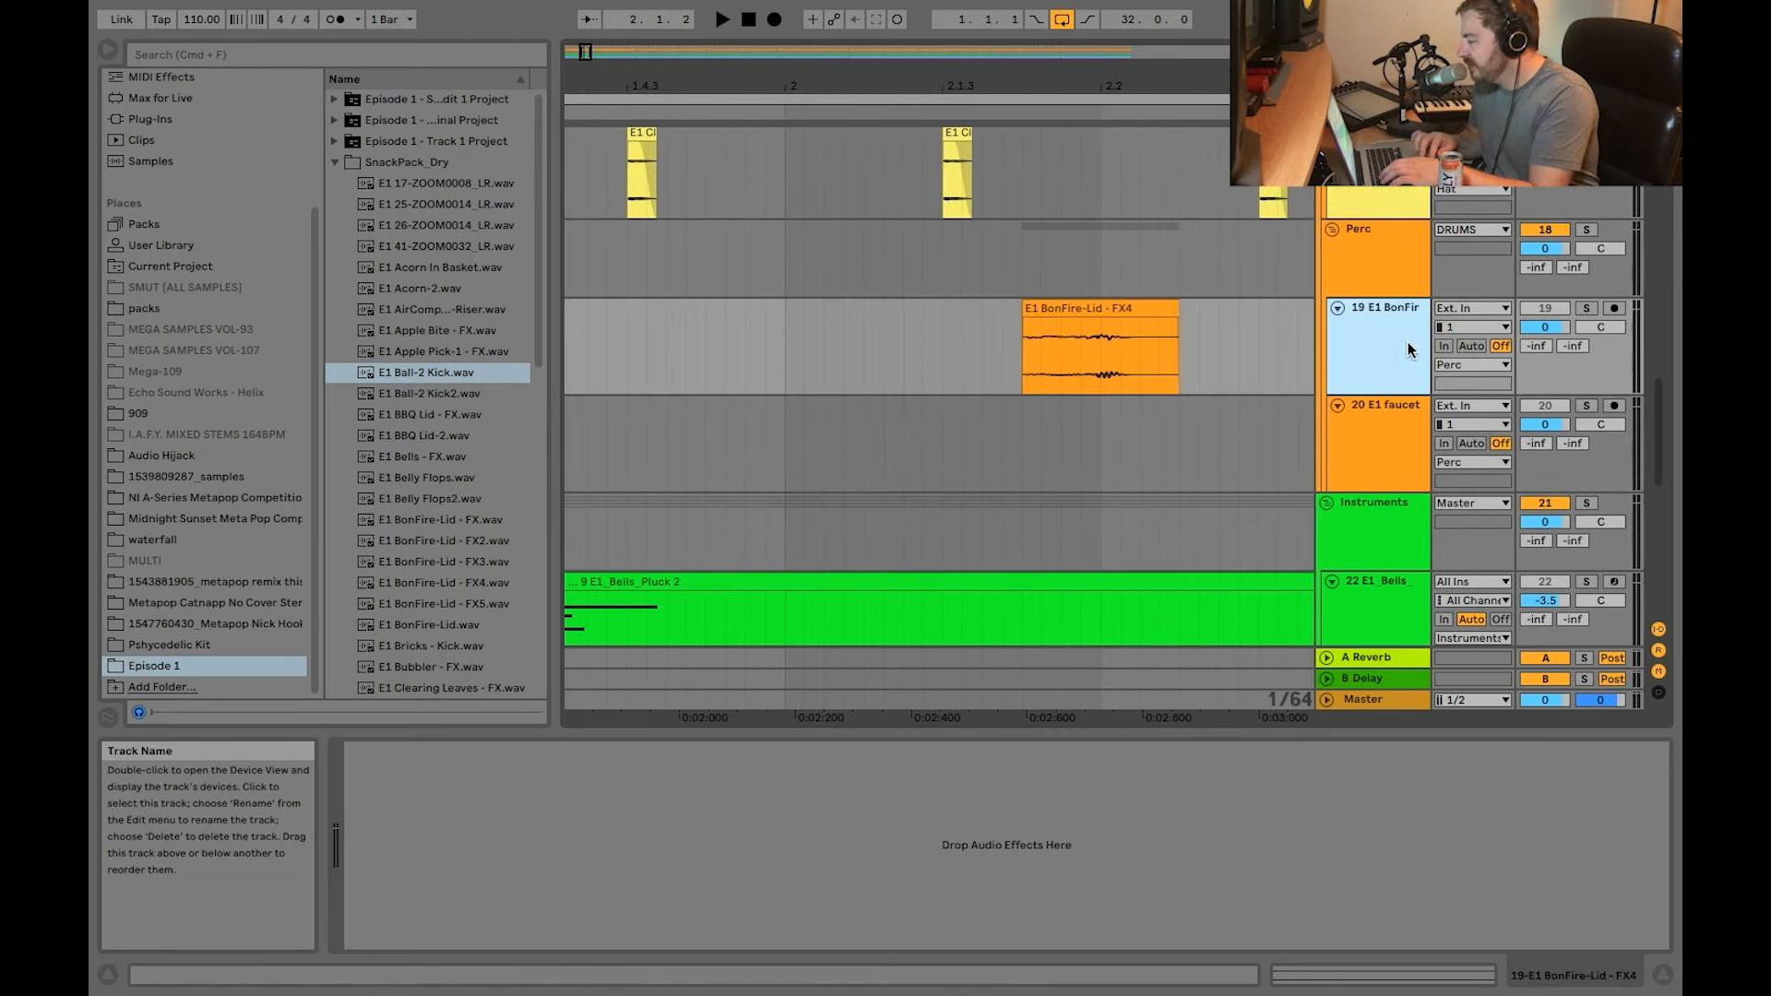
pyautogui.click(1377, 412)
pyautogui.scroll(-5, 1083, 367)
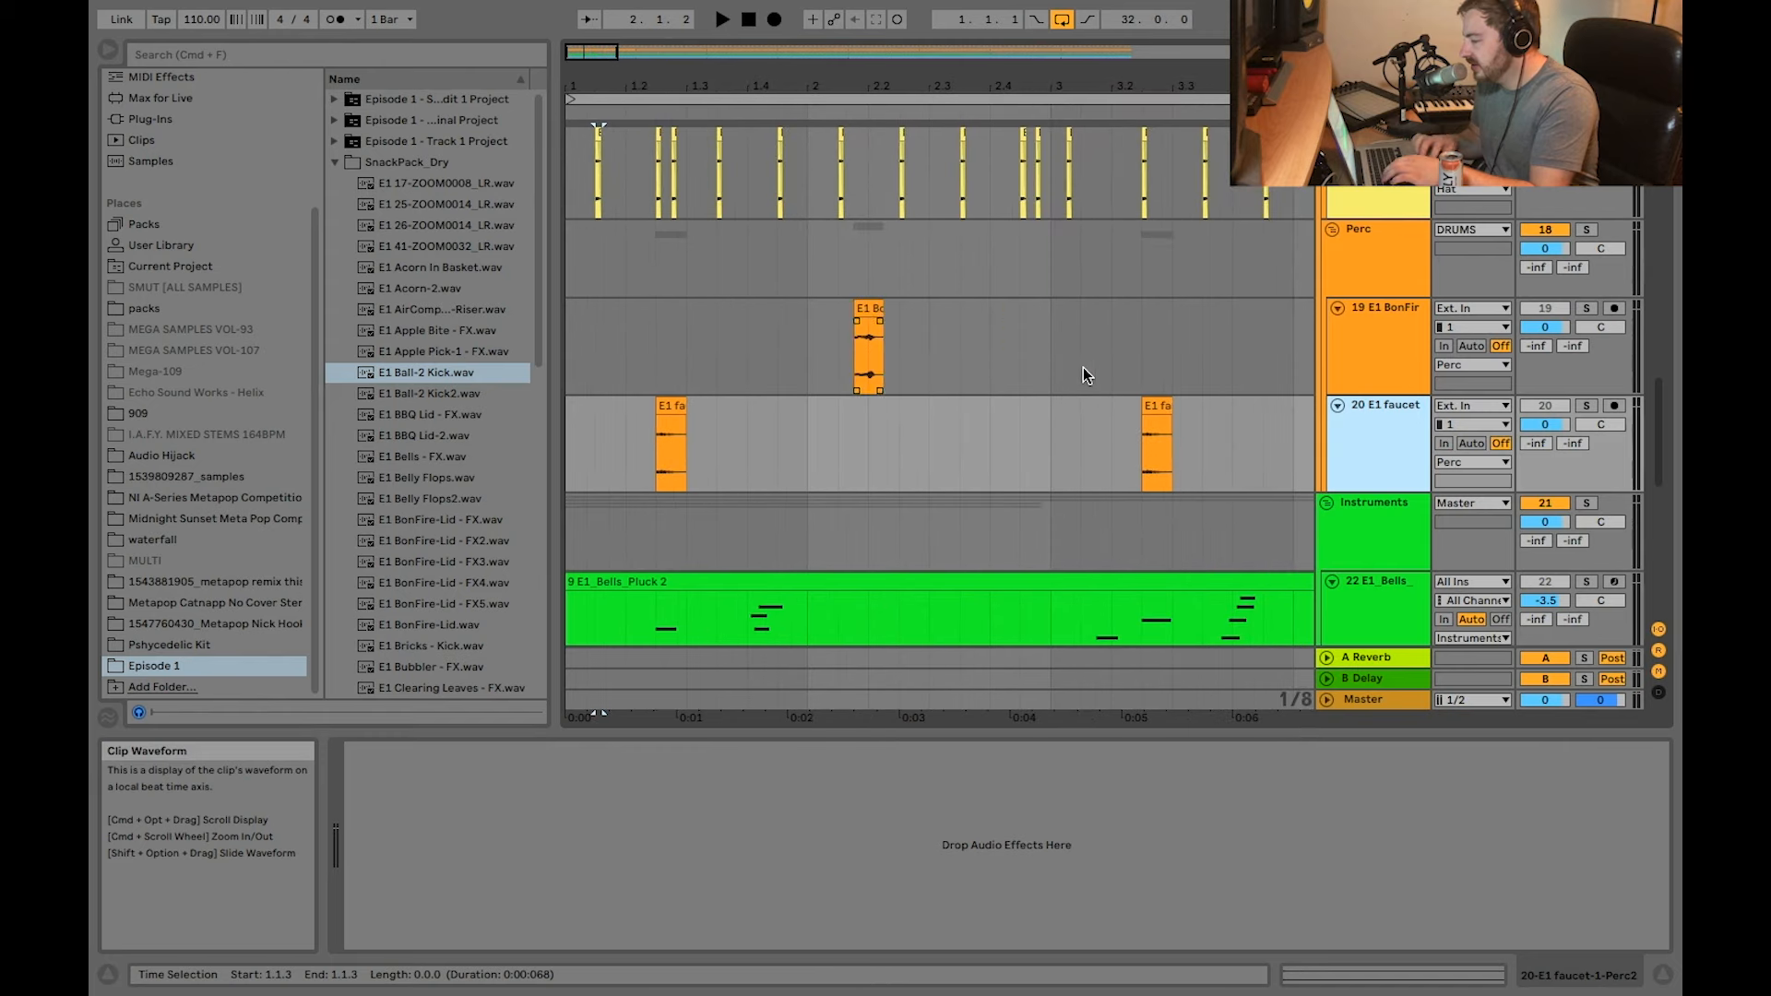
pyautogui.scroll(4, 590, 356)
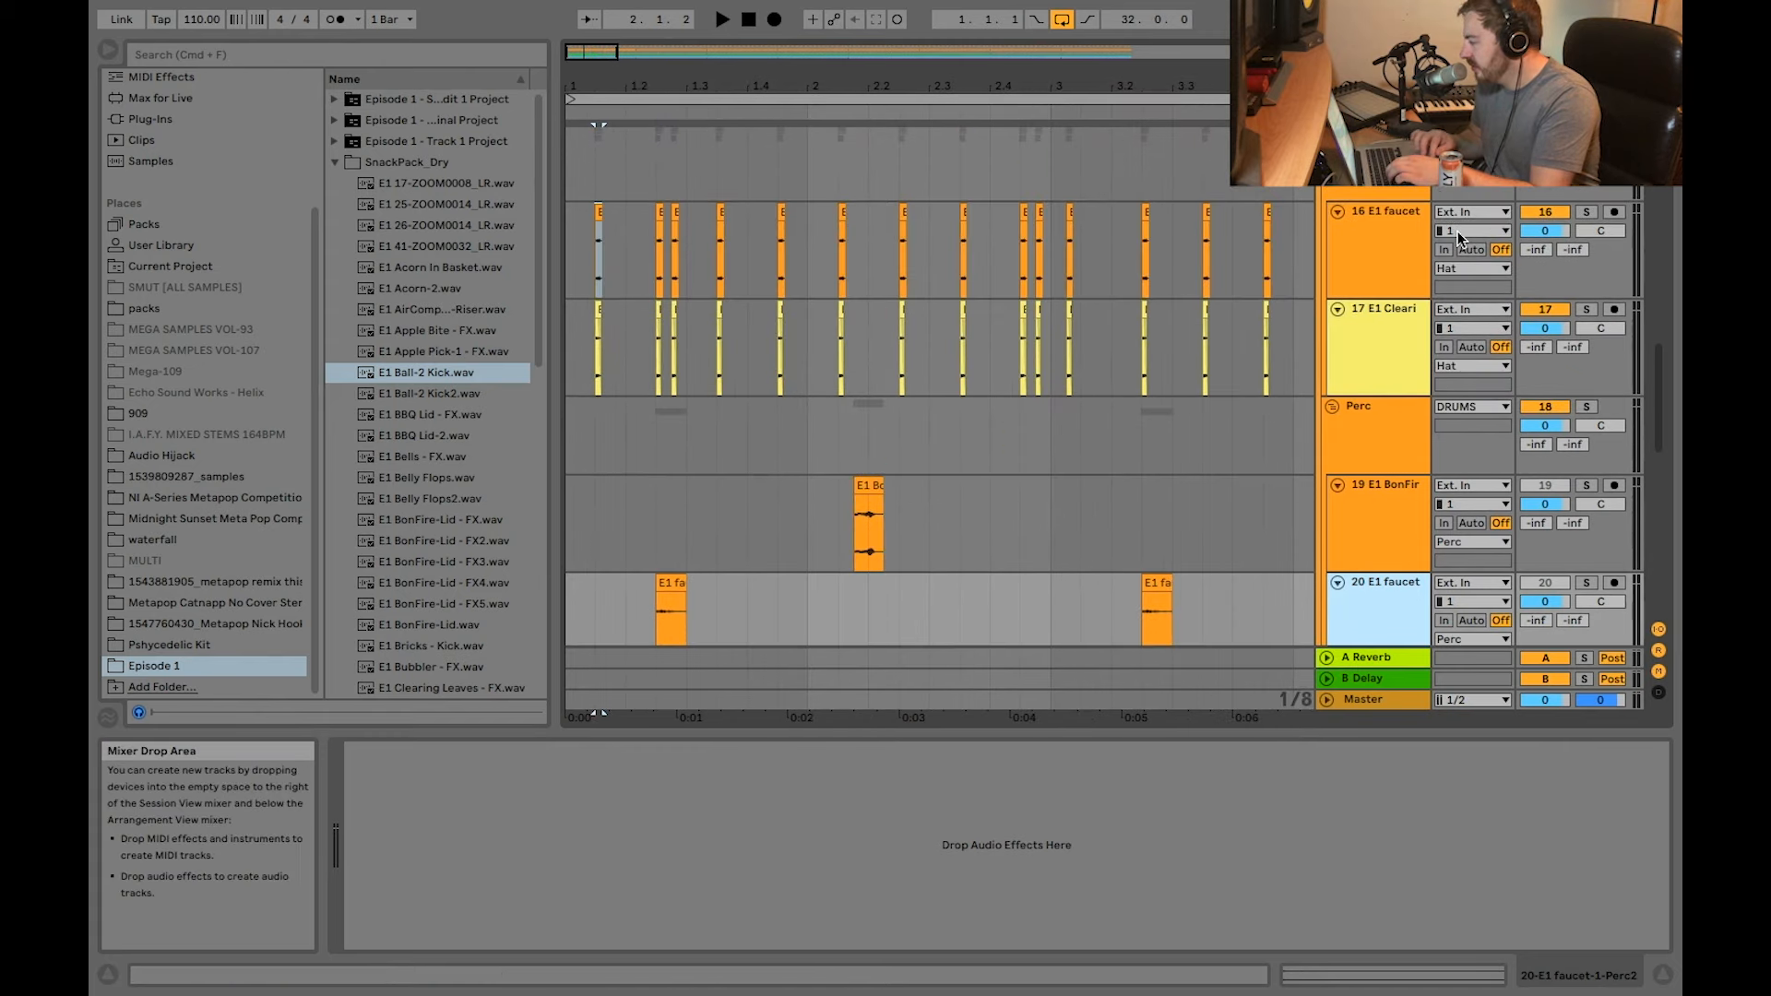
# Step: Solo the Perc group together with the Hat group and play them back
pyautogui.click(1586, 407)
pyautogui.keyDown('super'); pyautogui.click(1587, 133); pyautogui.keyUp('super')
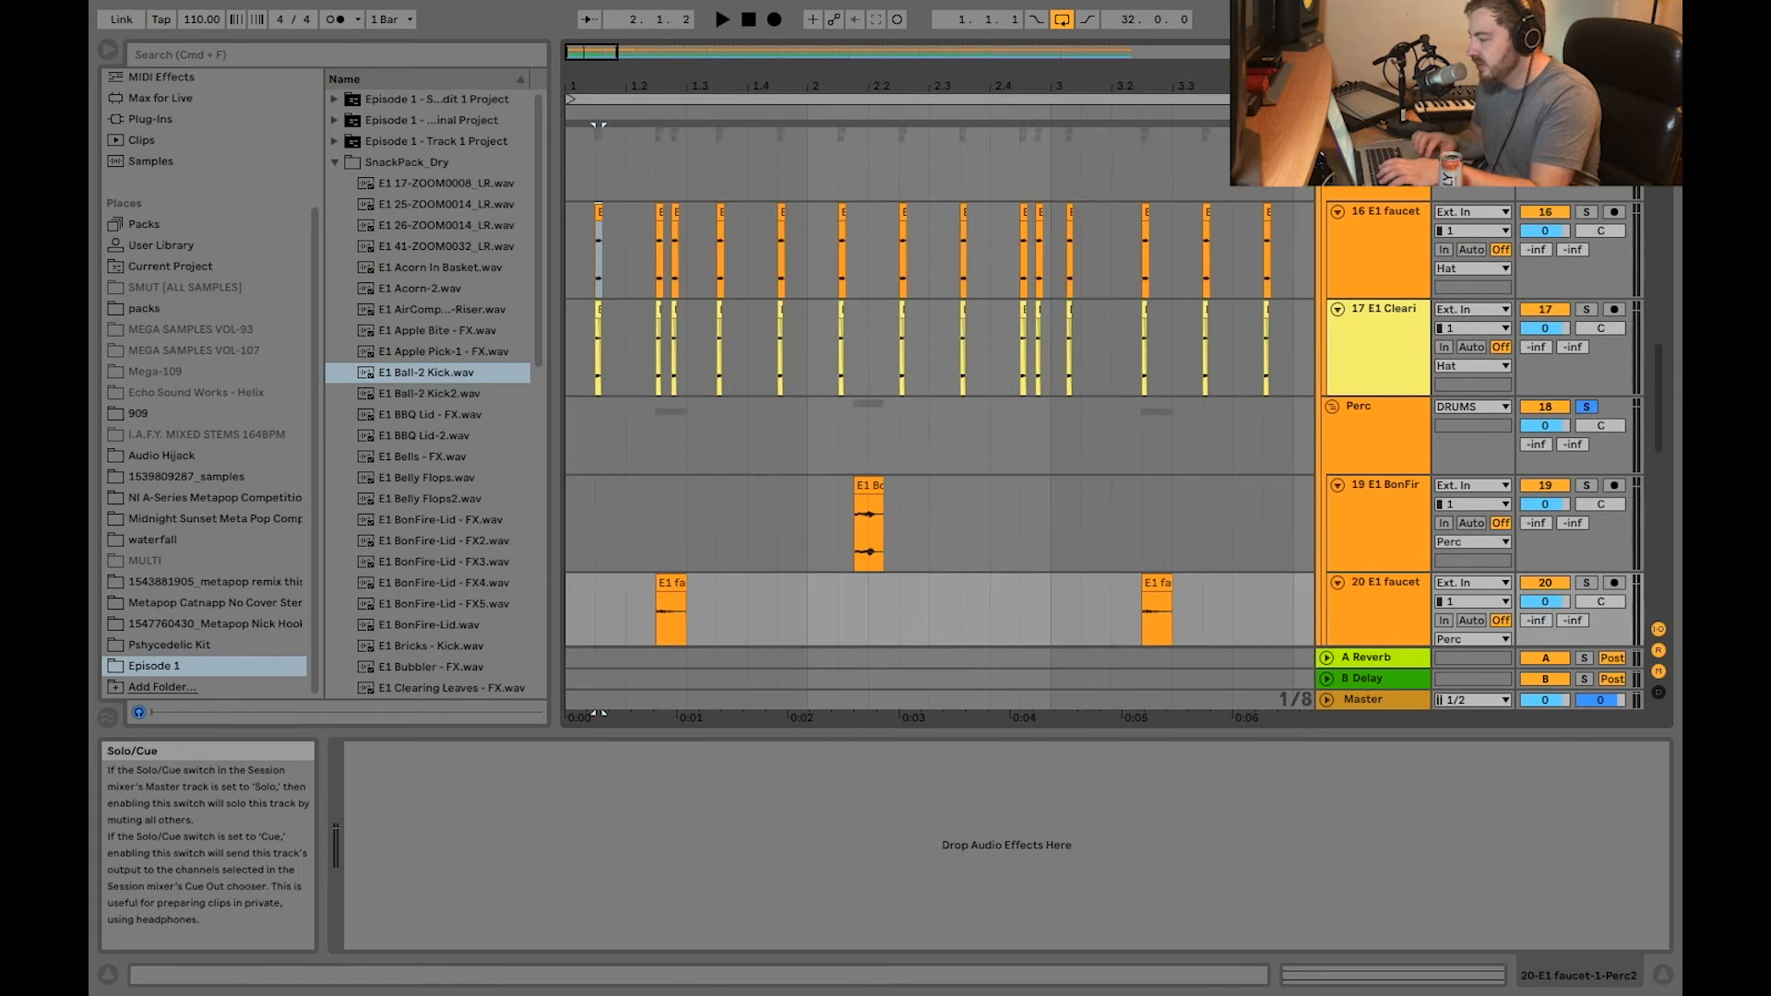
pyautogui.press('space')
pyautogui.scroll(4, 784, 535)
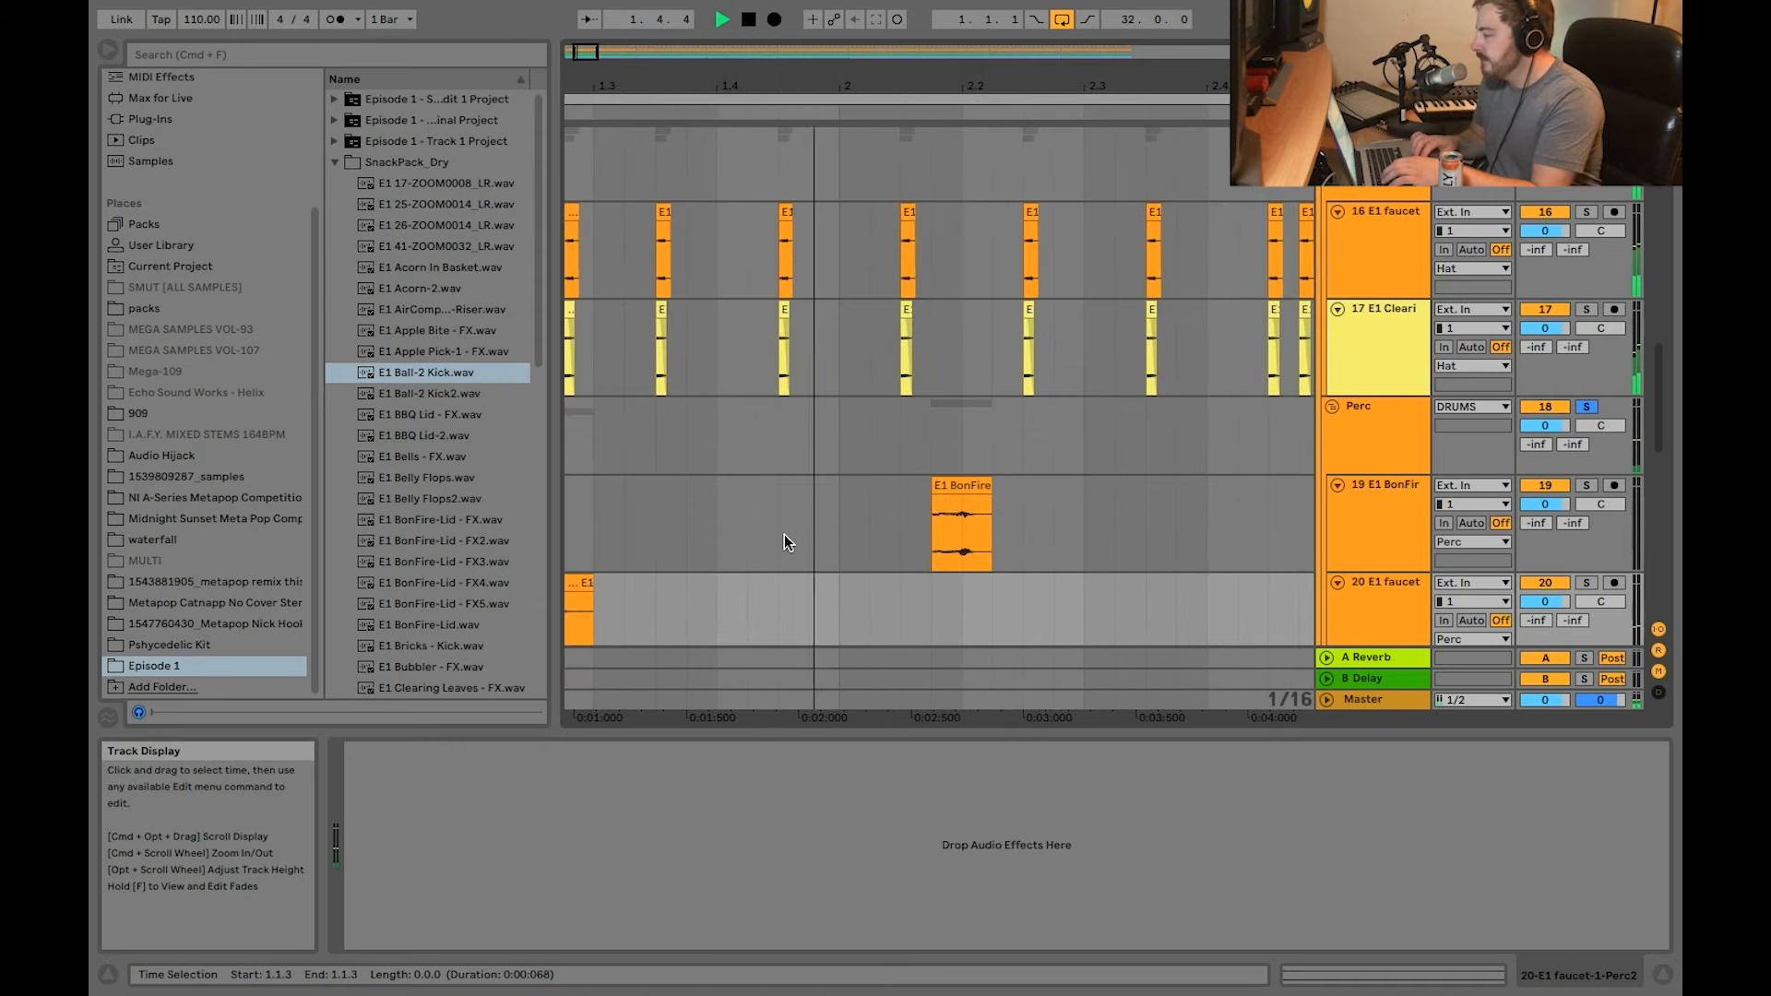
pyautogui.scroll(10, 784, 535)
# Step: Select the DRUMS group and listen to the kick, snare, hat and percussion layers playing together
pyautogui.scroll(8, 1254, 445)
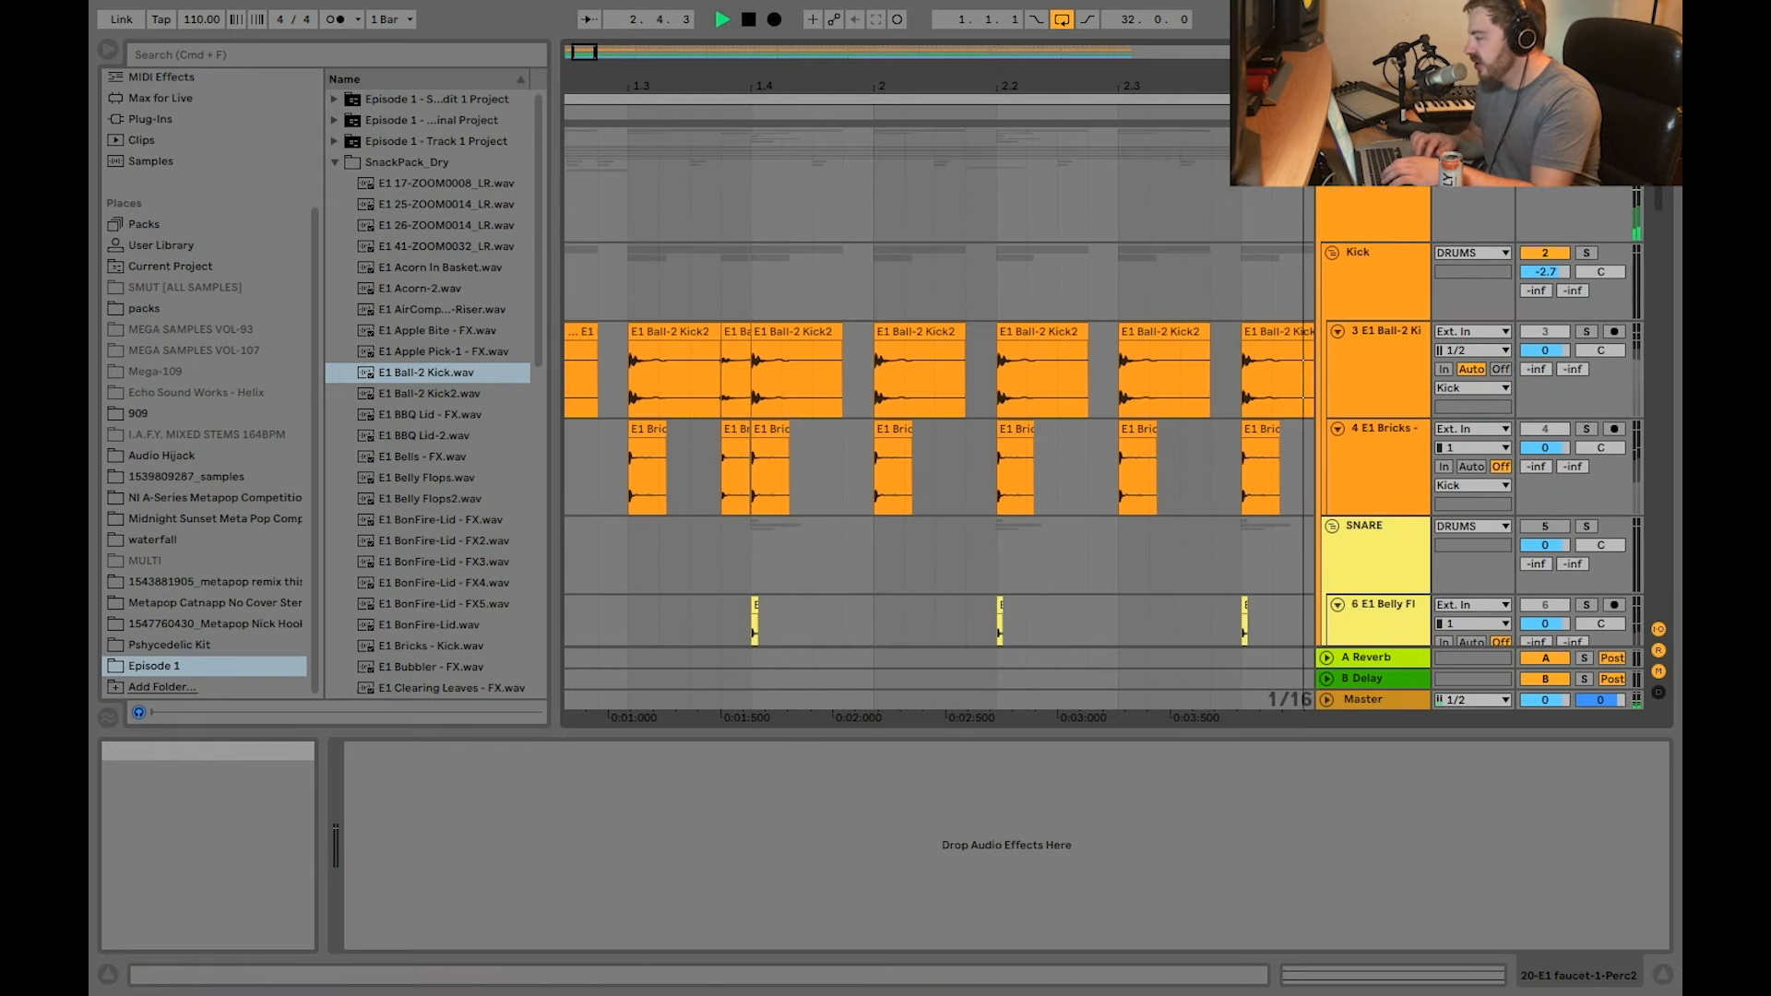
pyautogui.scroll(-5, 797, 519)
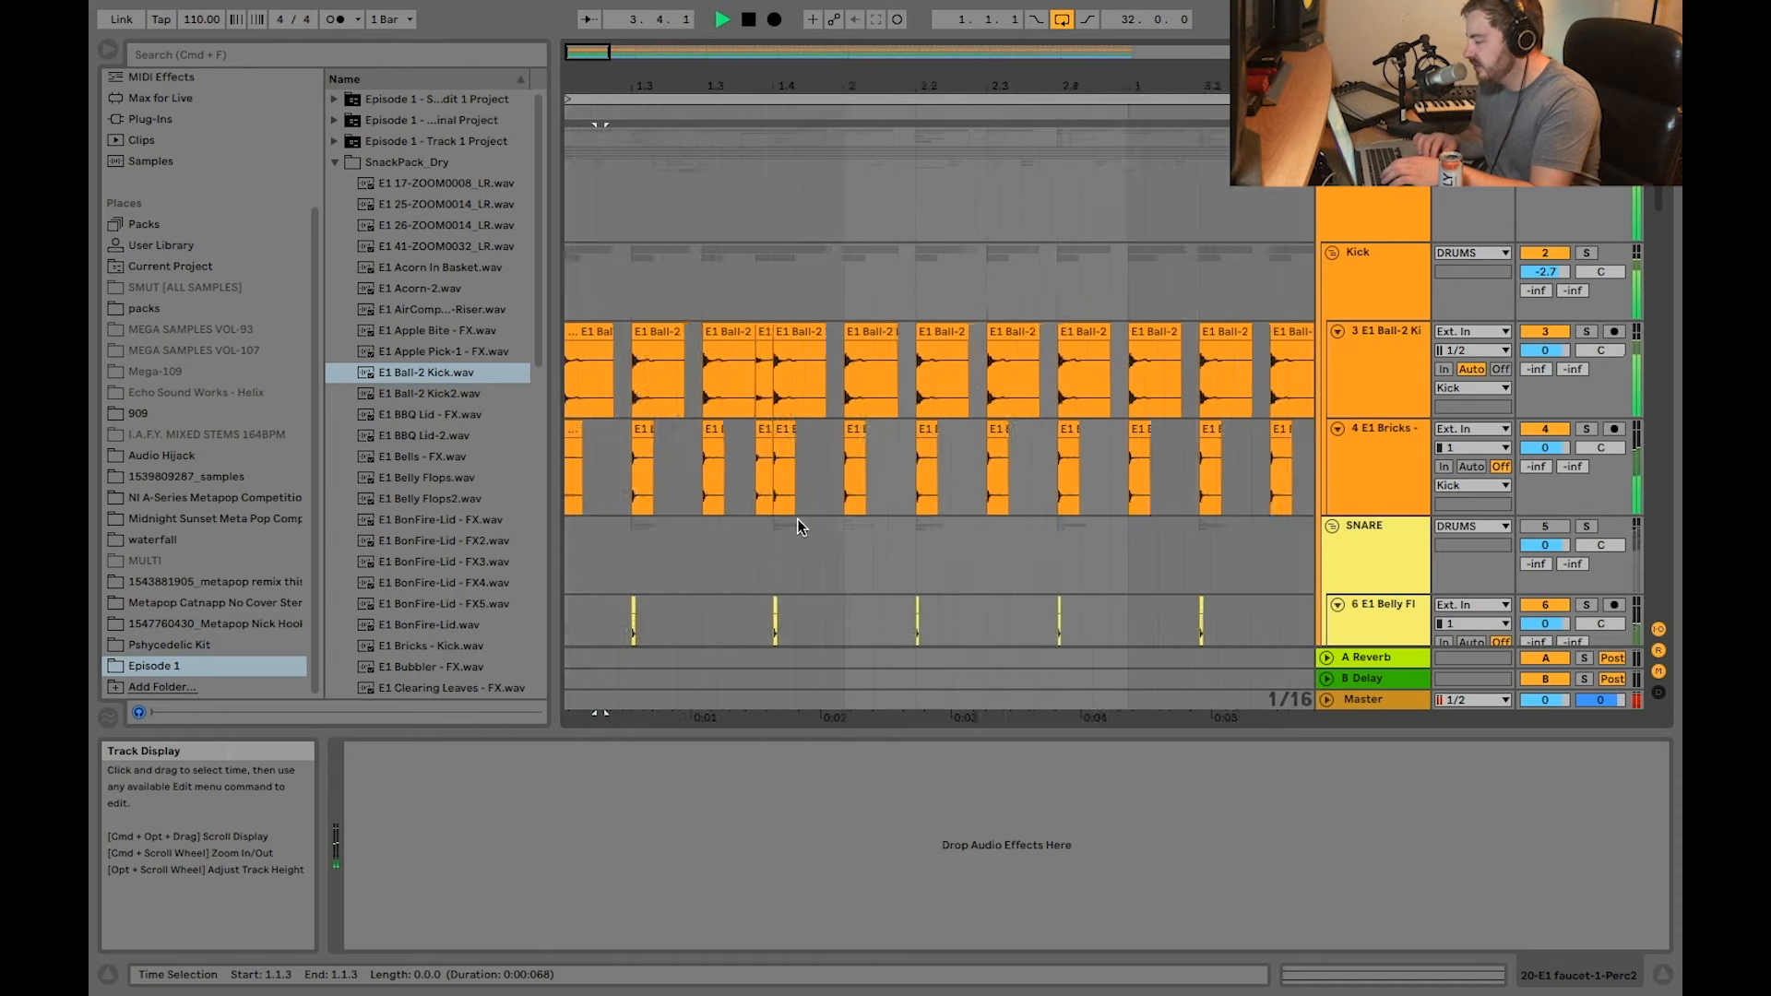
pyautogui.click(1372, 214)
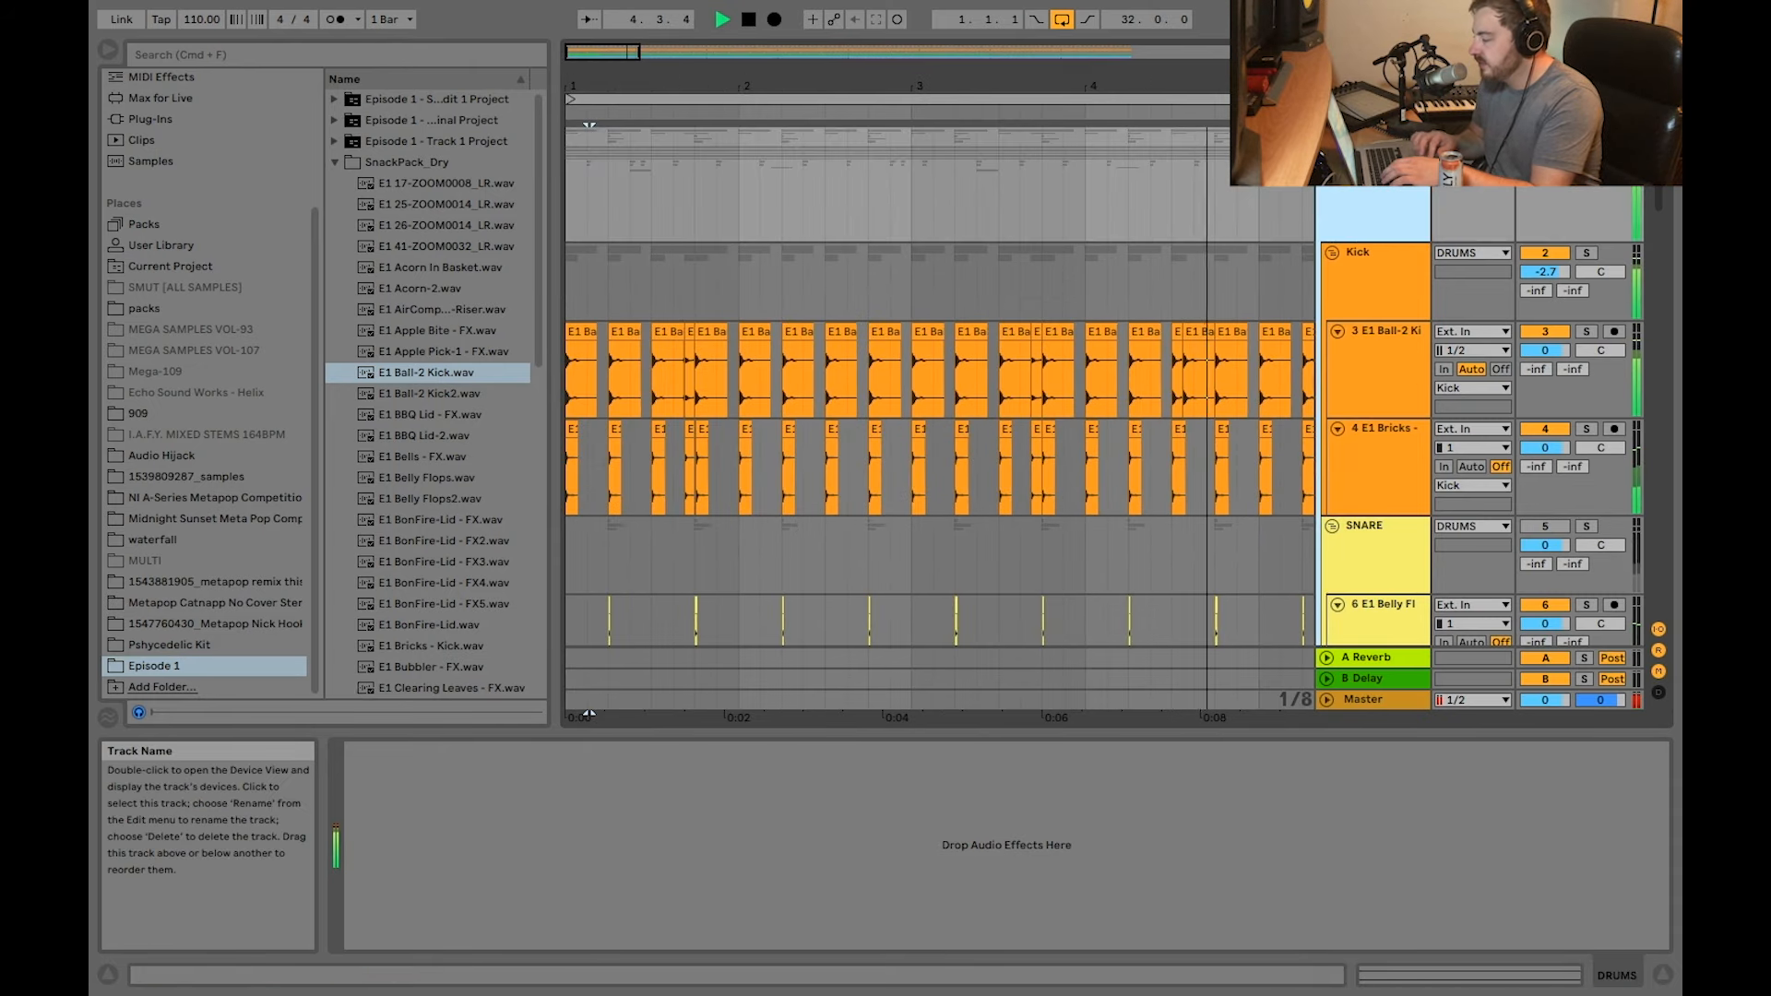
pyautogui.scroll(5, 1192, 445)
pyautogui.scroll(-3, 1192, 445)
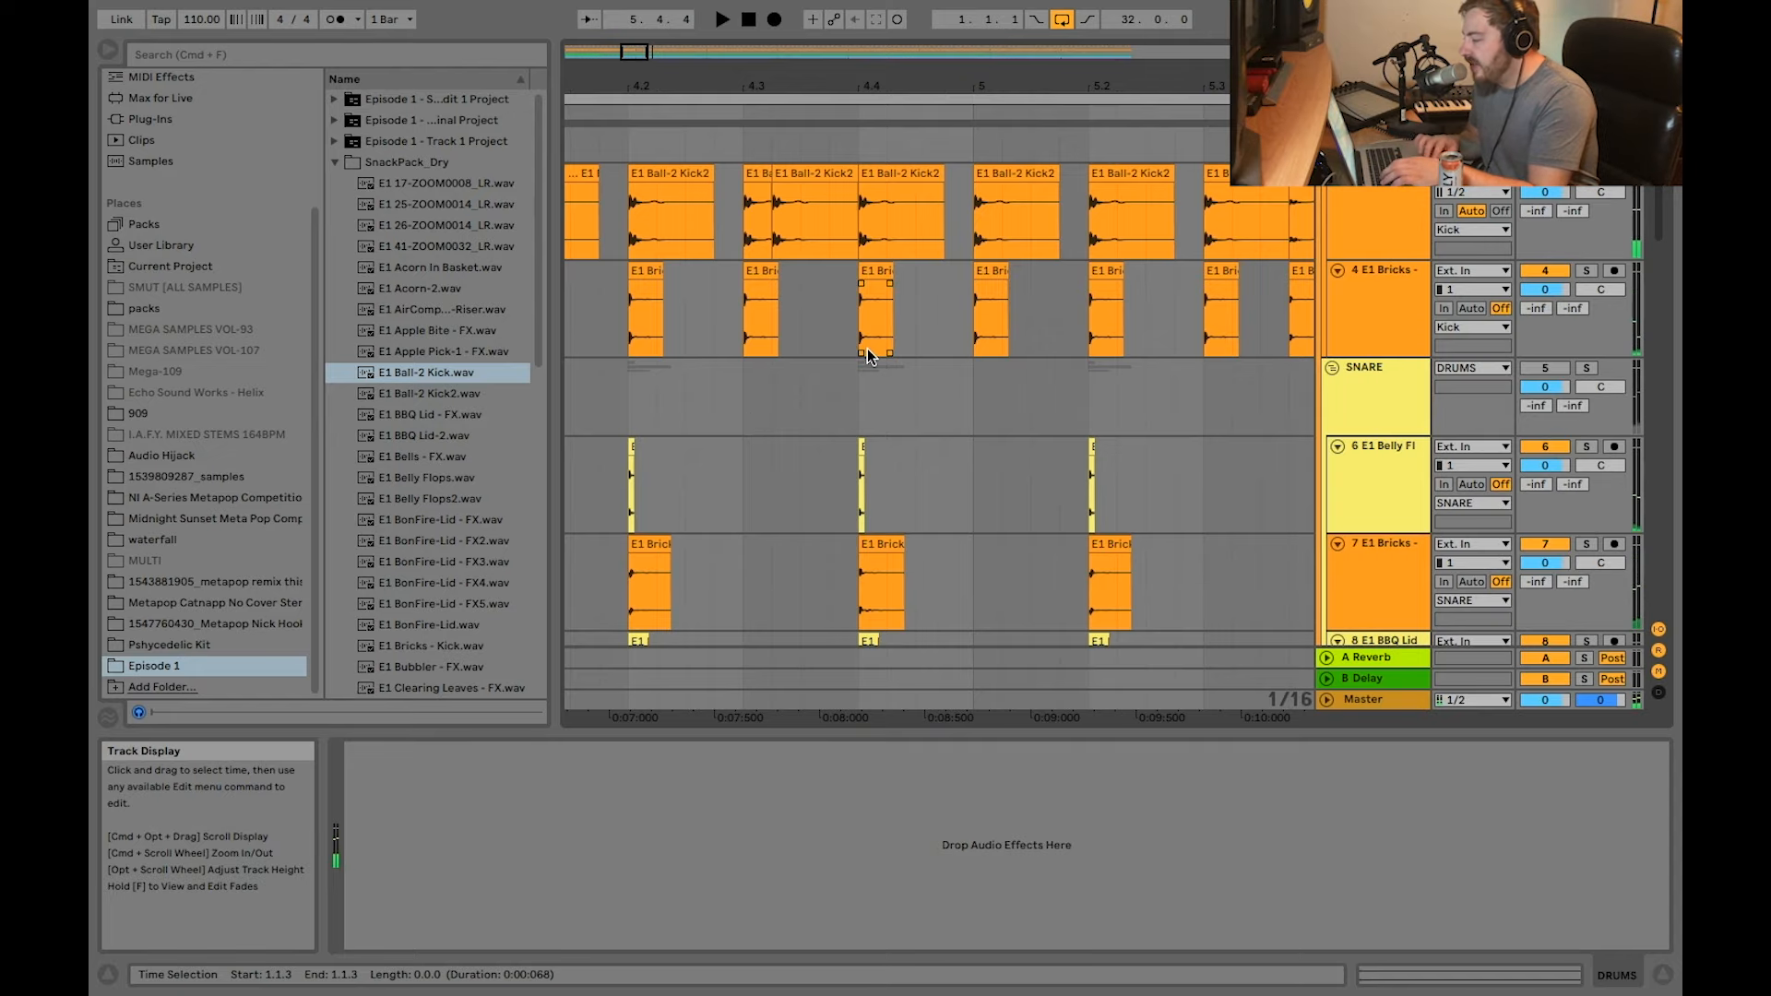
# Step: Select the MIDI clip on track 22 E1_Bells_Pluck in the Instruments group to show its device chain
pyautogui.scroll(-8, 867, 351)
pyautogui.scroll(-10, 867, 348)
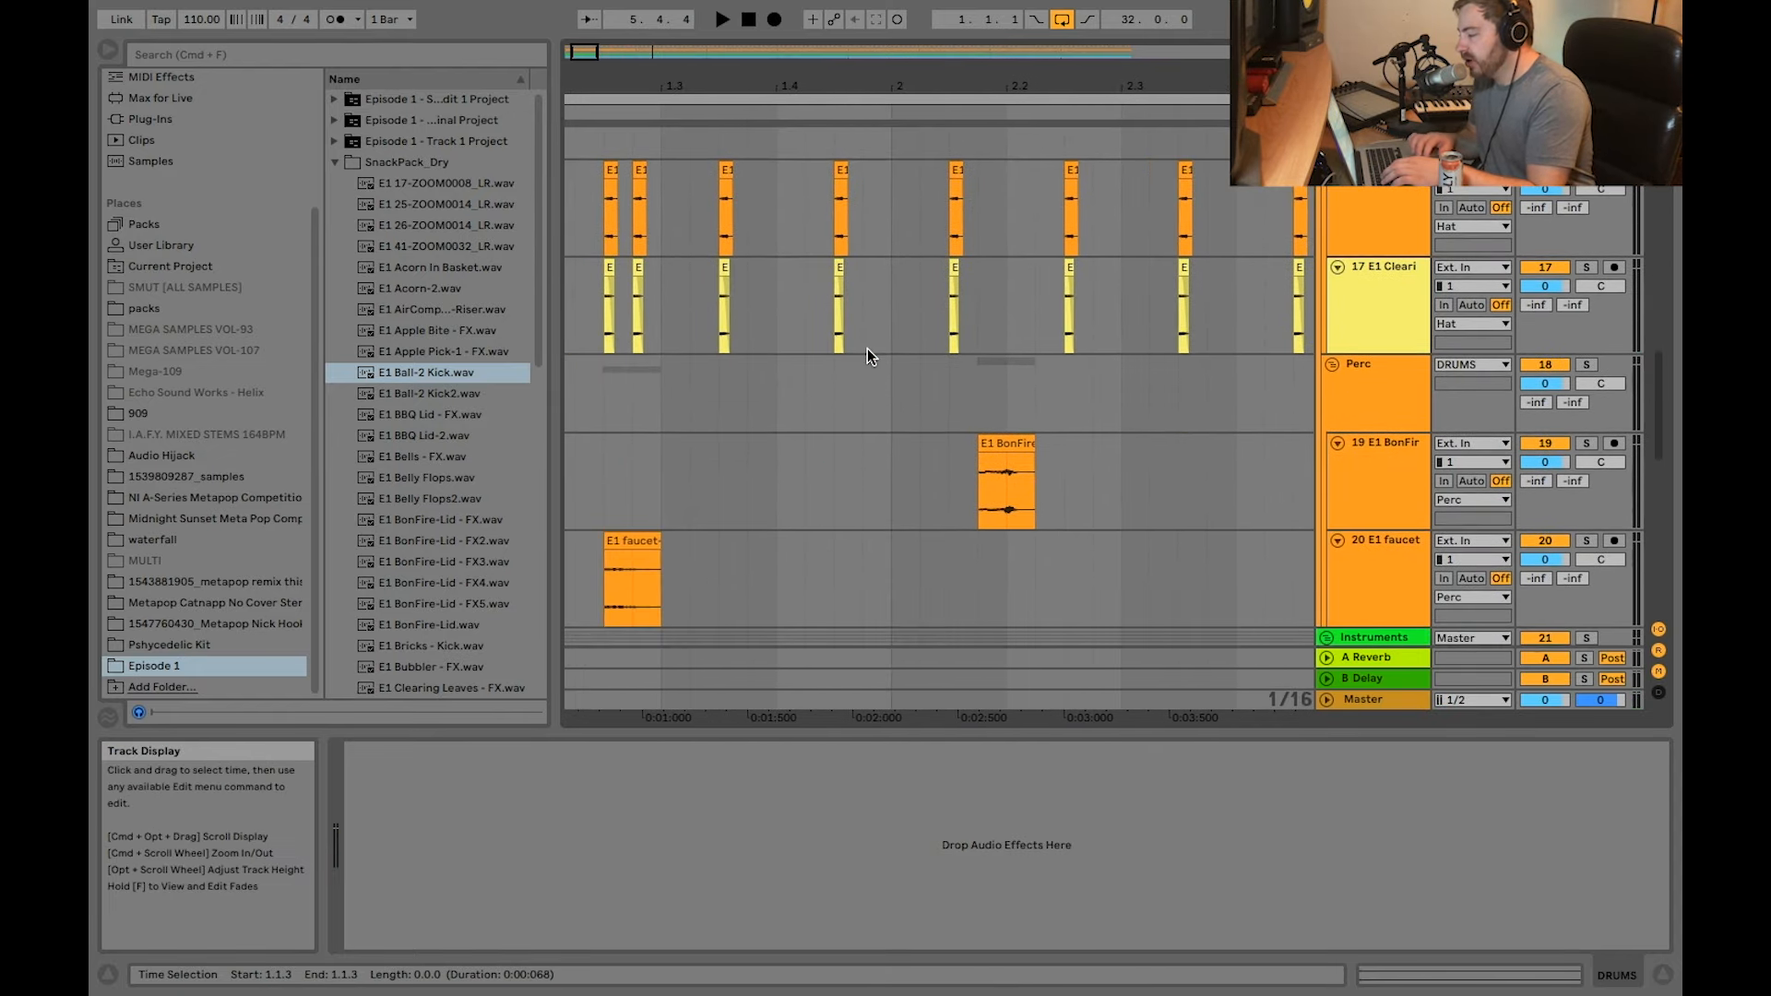
pyautogui.click(738, 309)
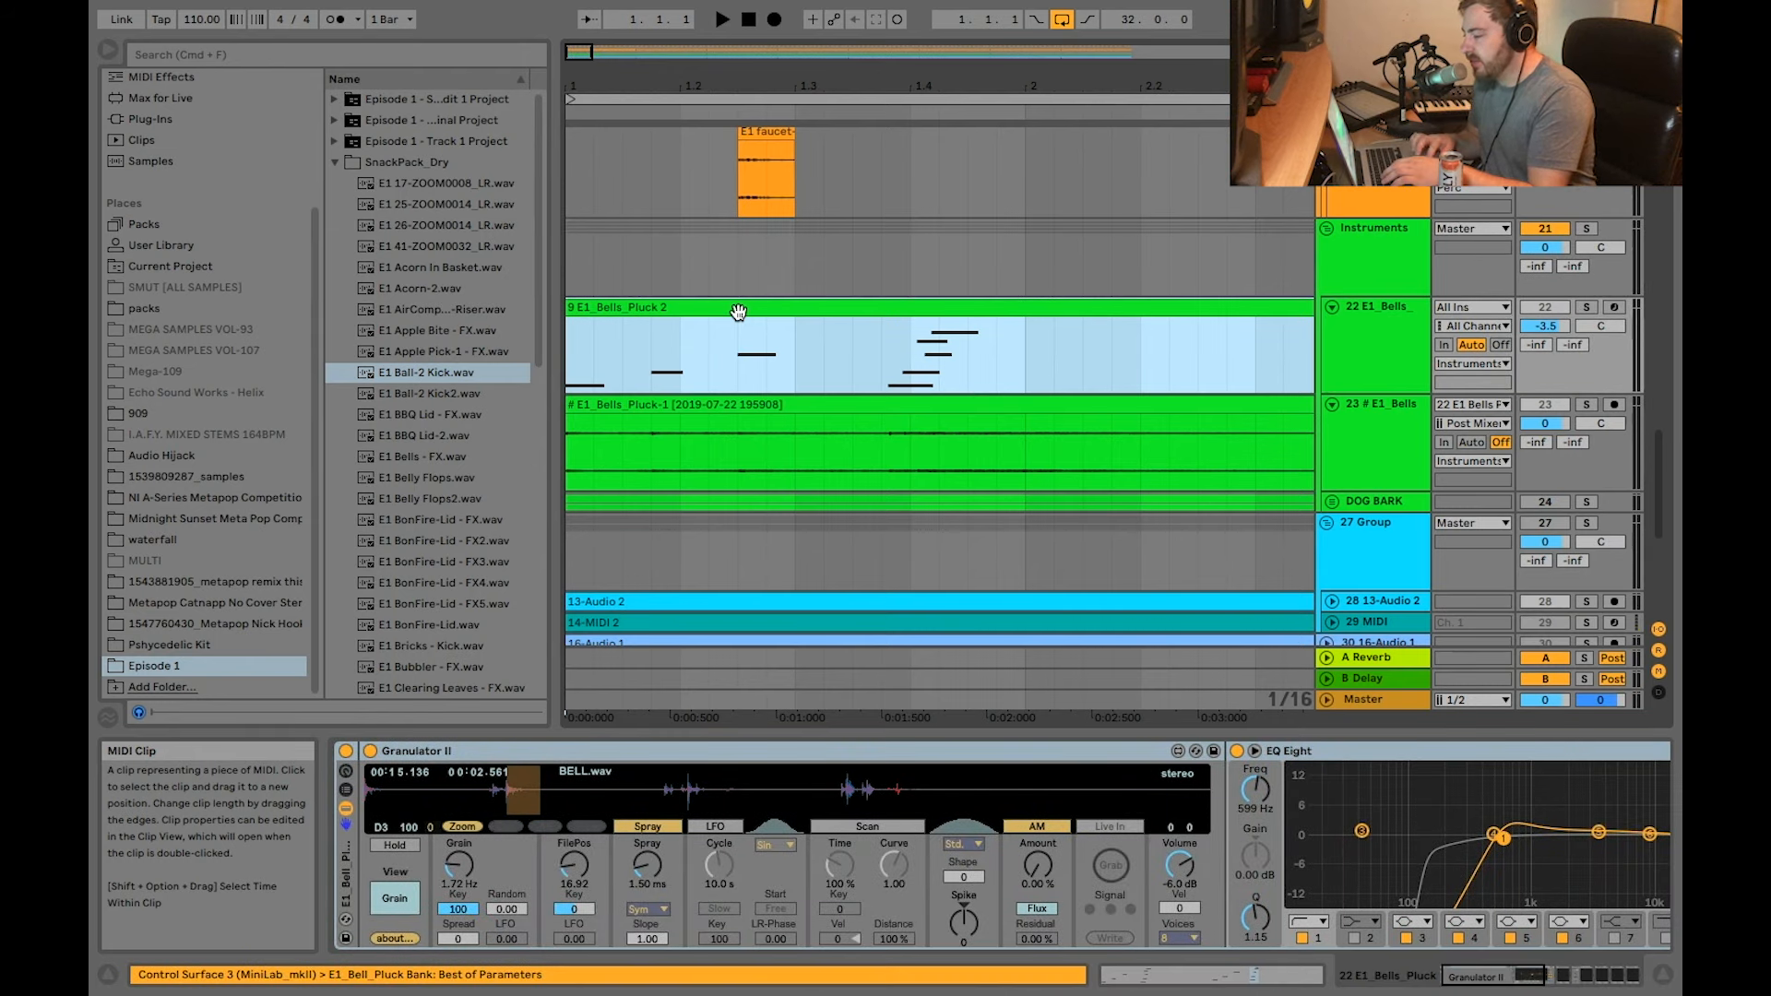
# Step: Locate the E1 Bells - FX.wav sample in the browser and select the Granulator II device
pyautogui.scroll(-3, 440, 308)
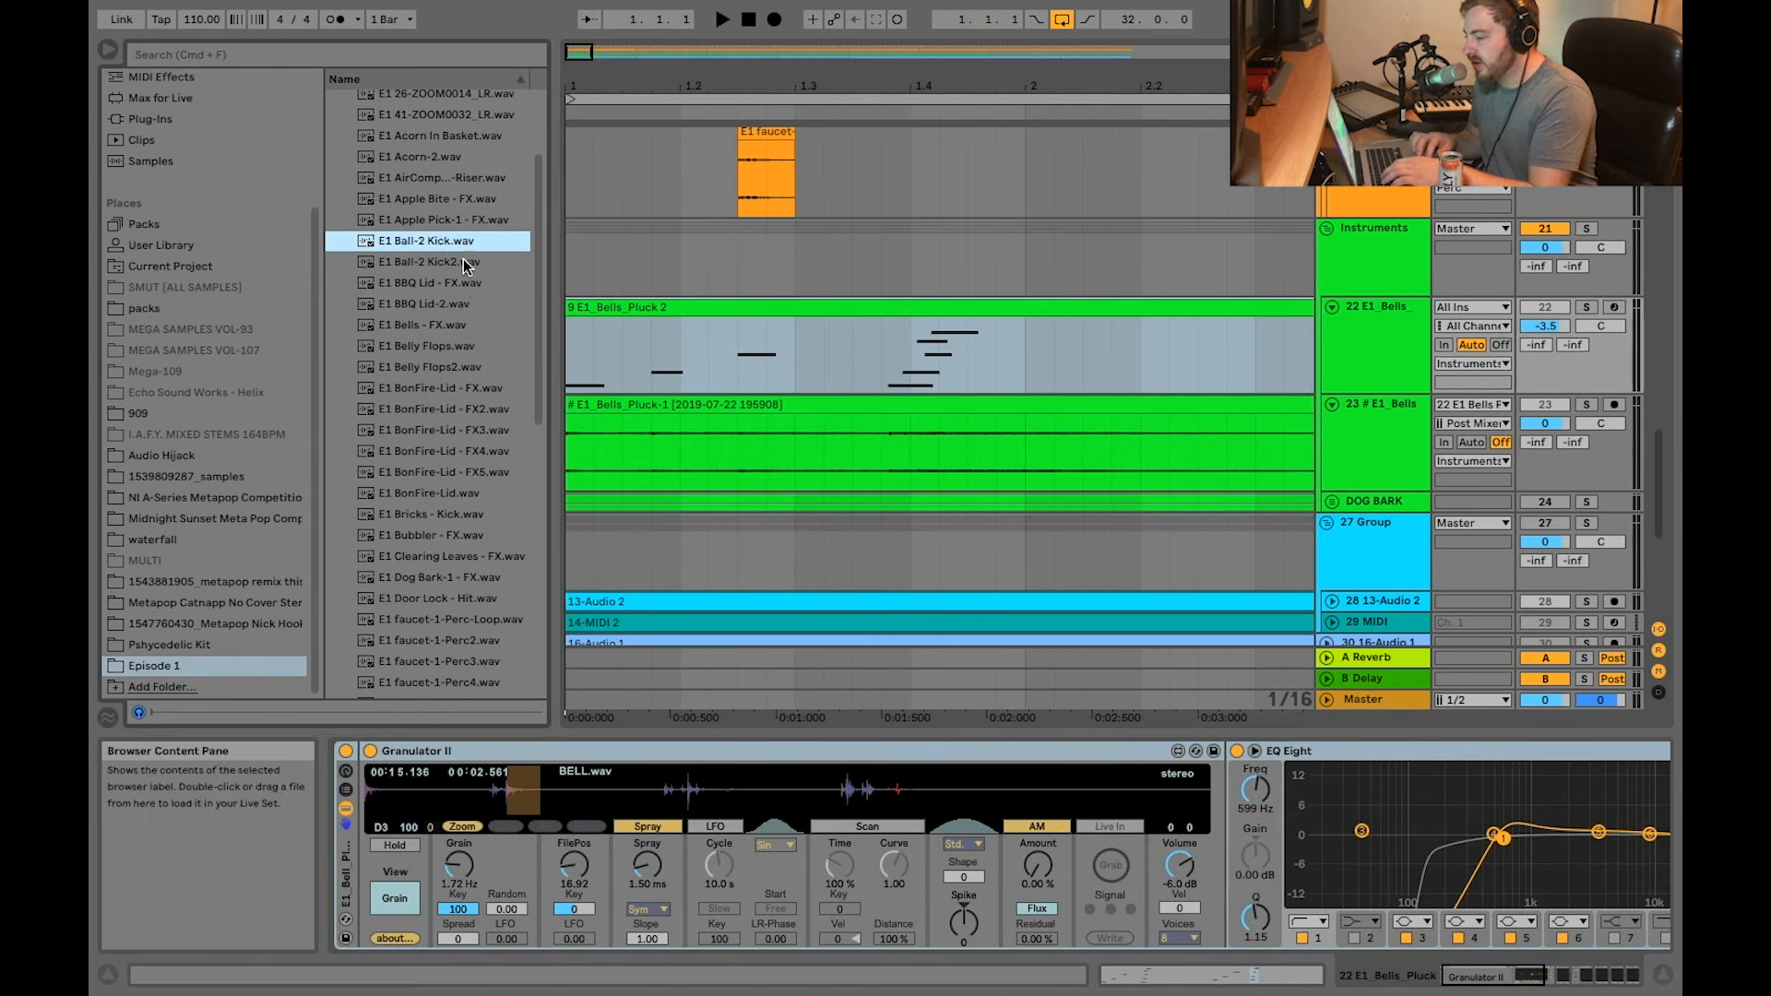
pyautogui.scroll(1, 451, 343)
pyautogui.click(449, 336)
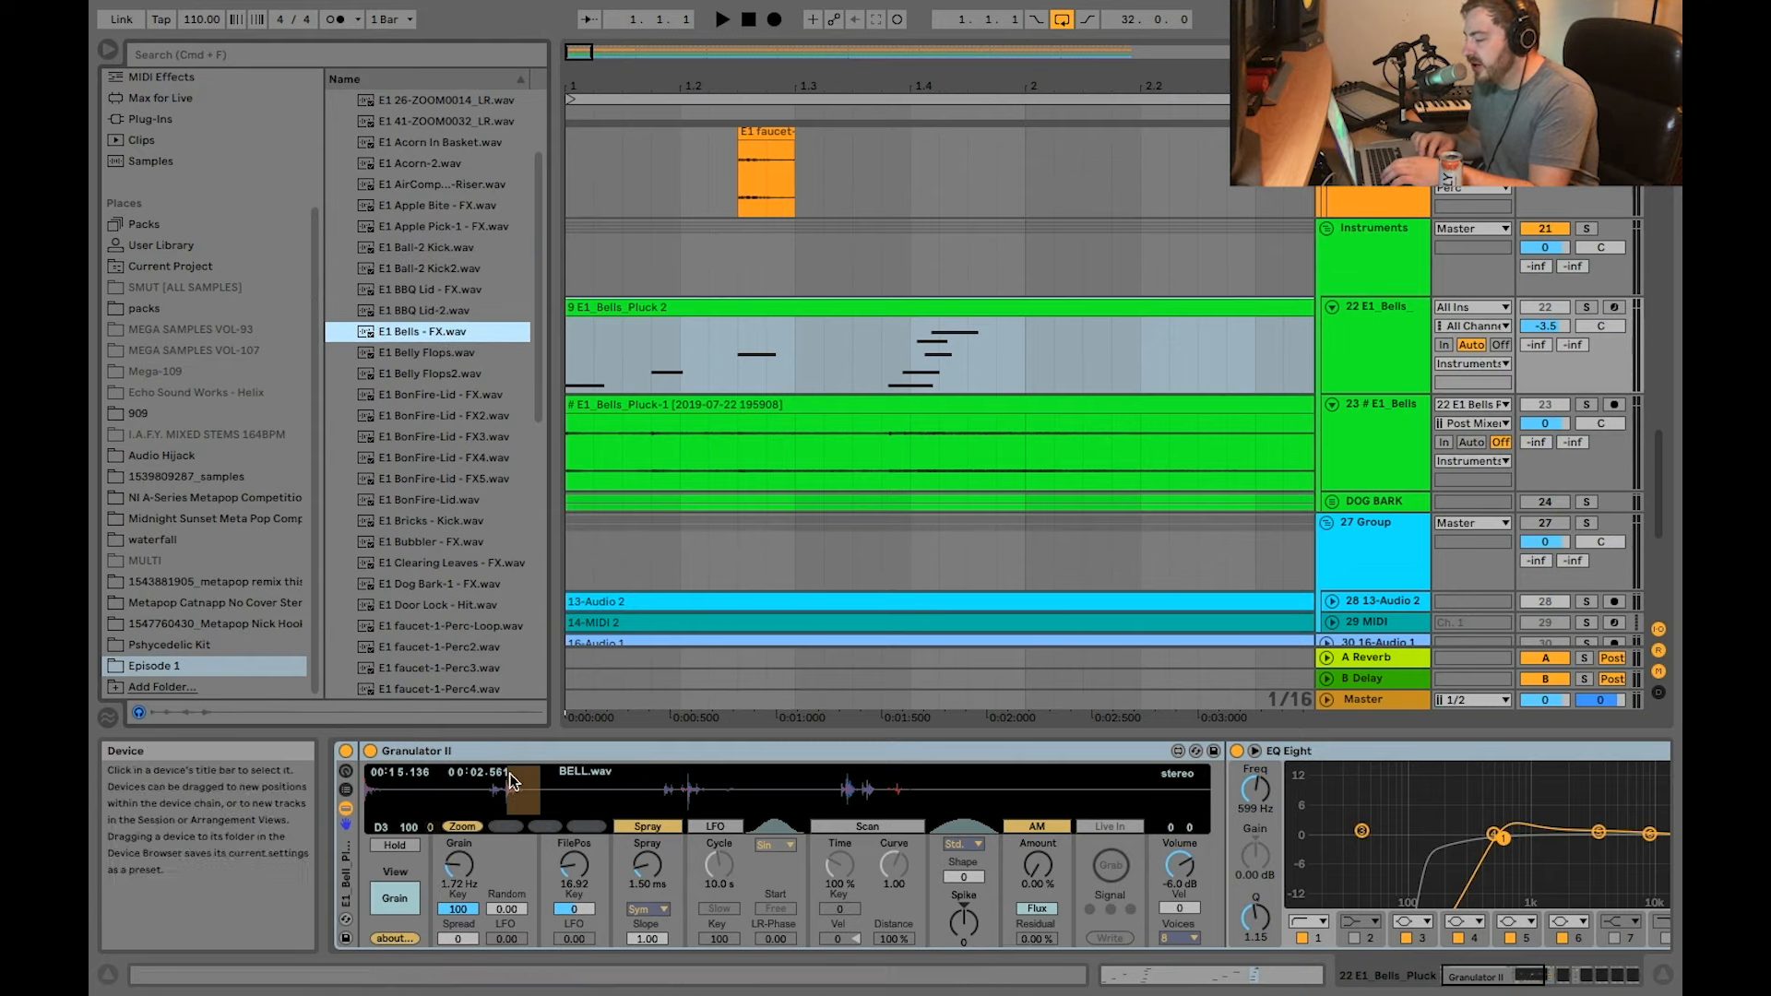
pyautogui.click(481, 747)
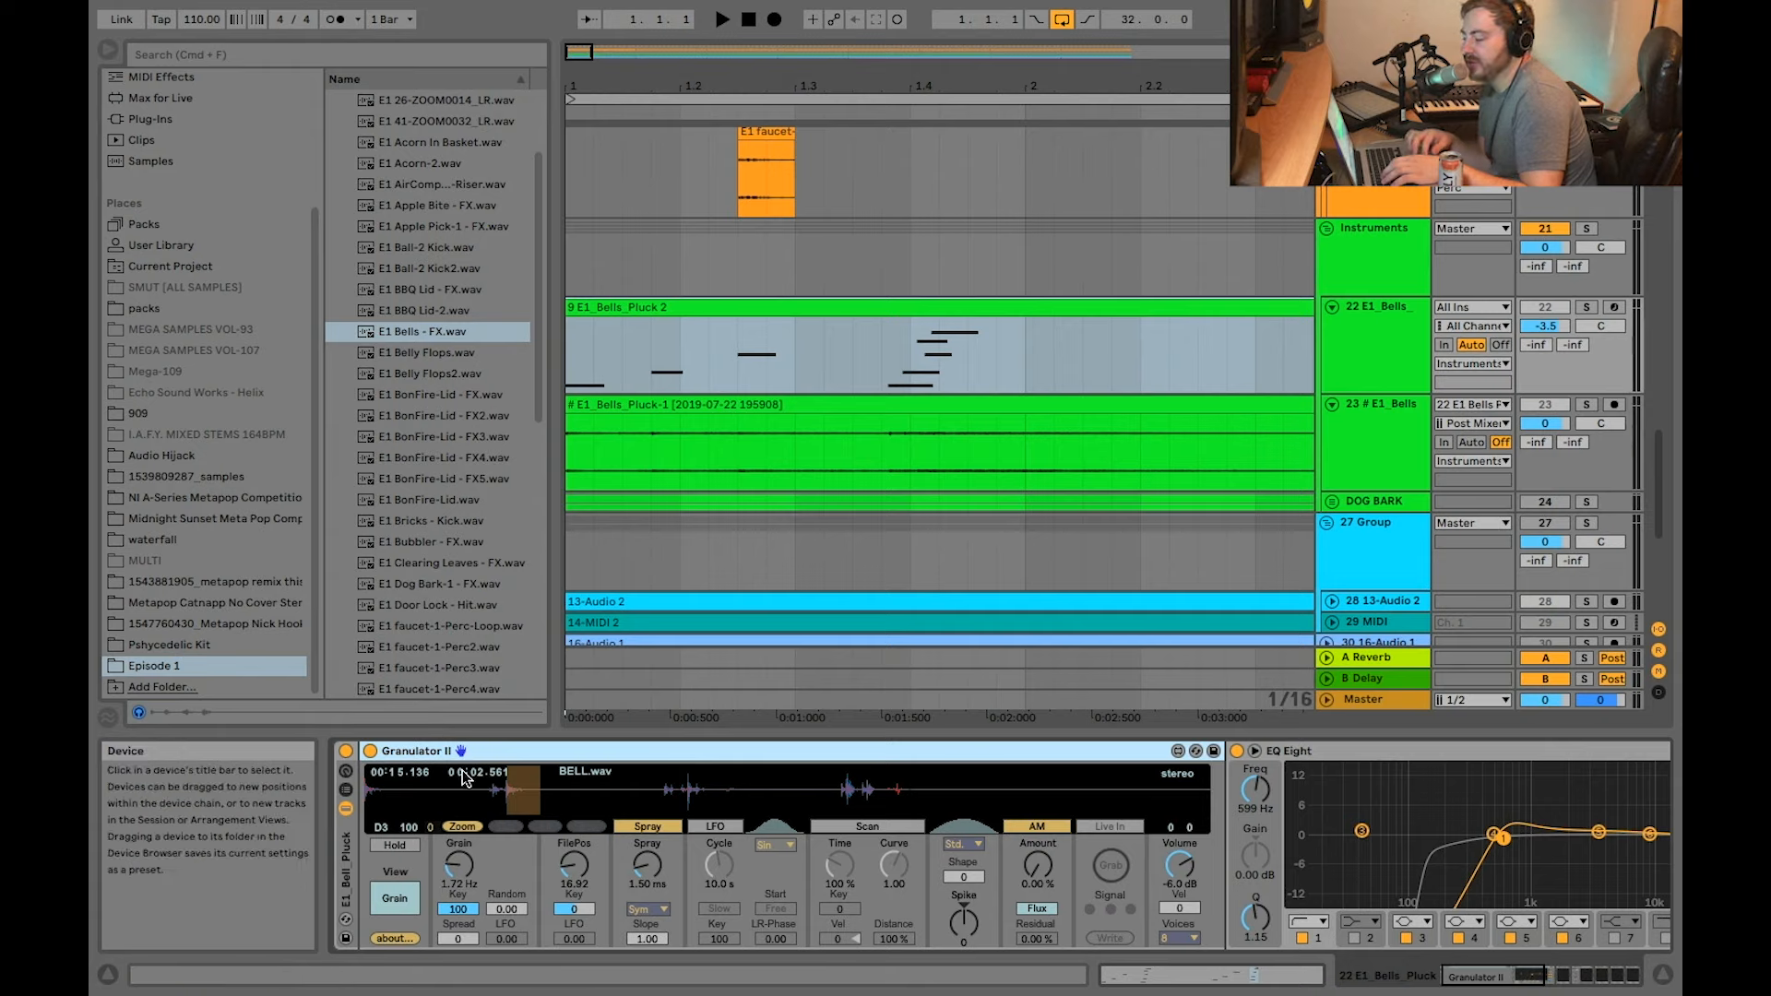
# Step: Undo the last change in Granulator II, solo track 22 E1_Bells_Pluck and play back its MIDI clip
pyautogui.press('super+z')
pyautogui.click(1586, 307)
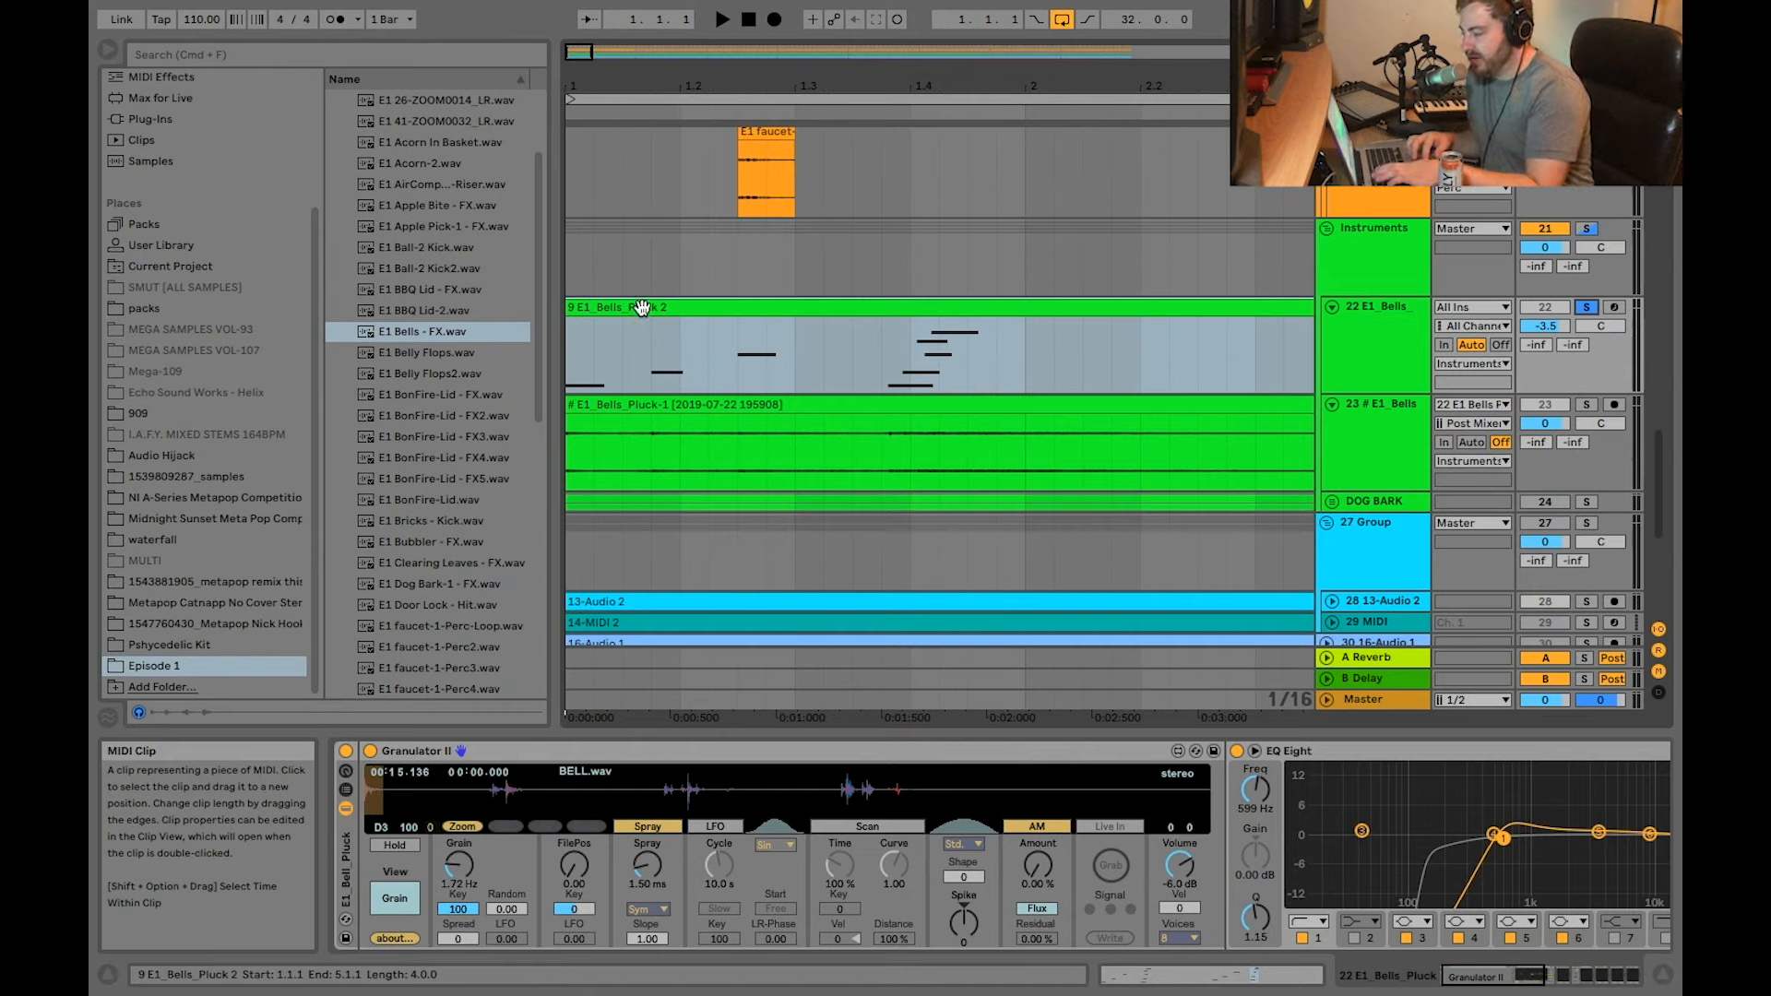
pyautogui.press('space')
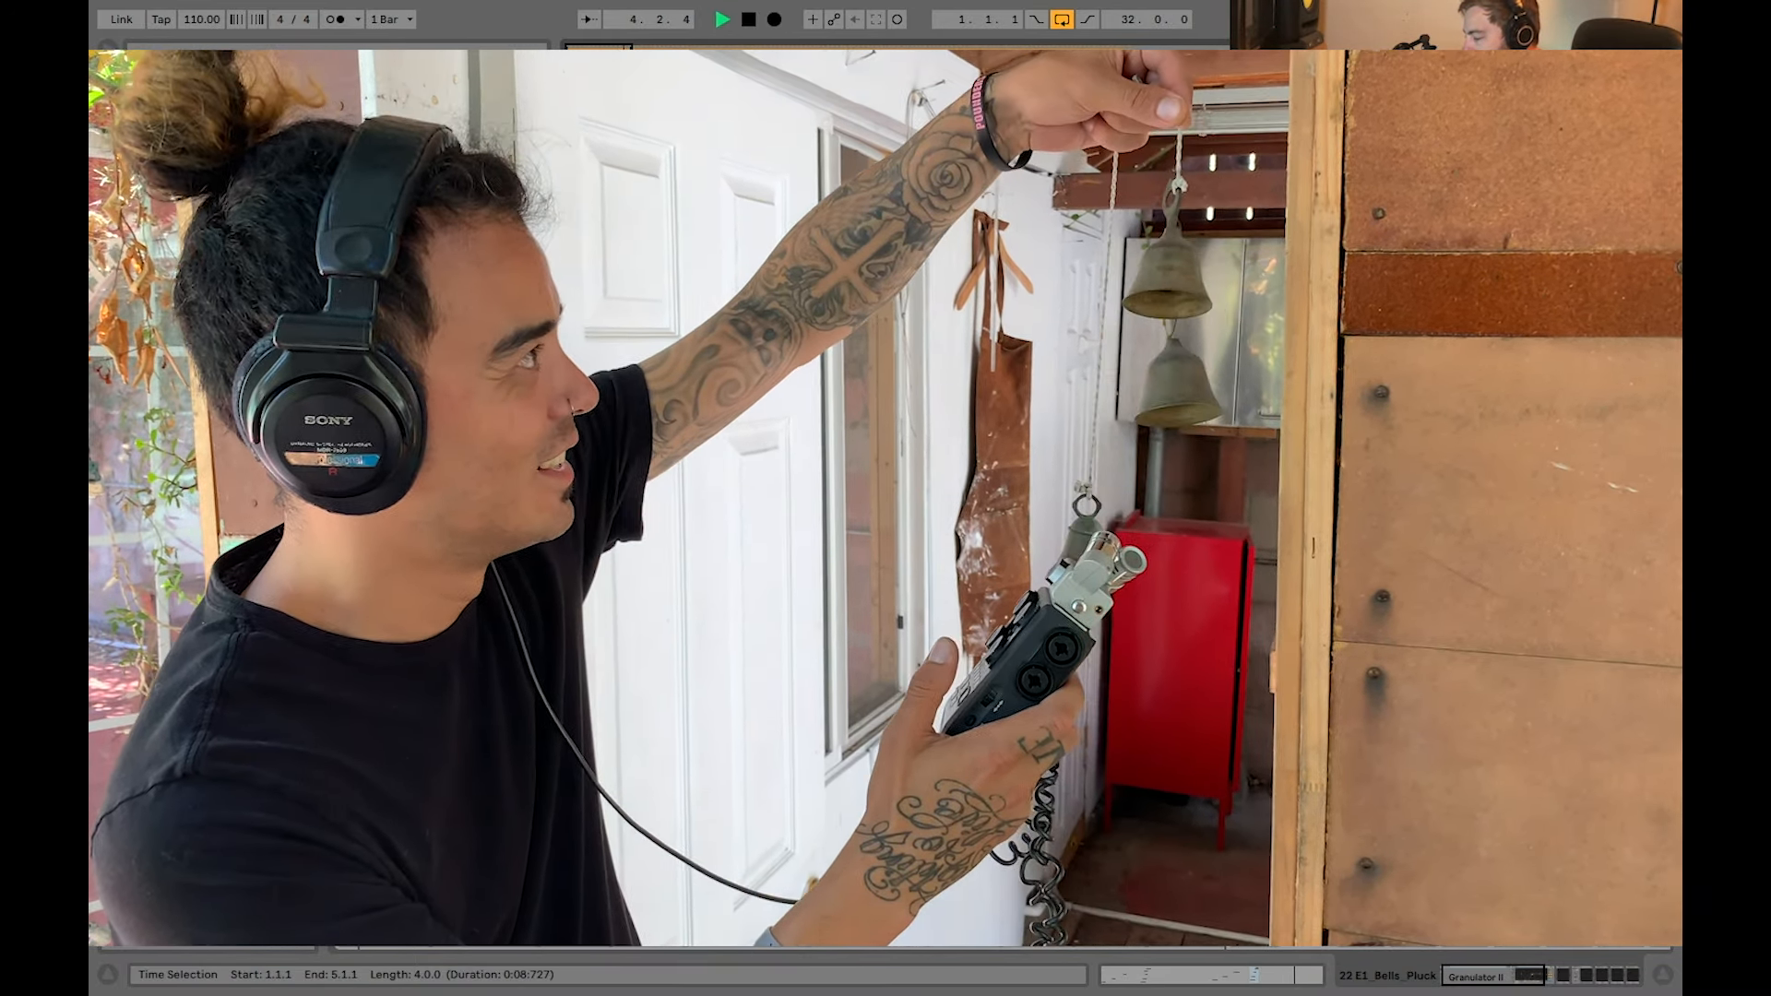
pyautogui.press('space')
pyautogui.hscroll(10, 1358, 790)
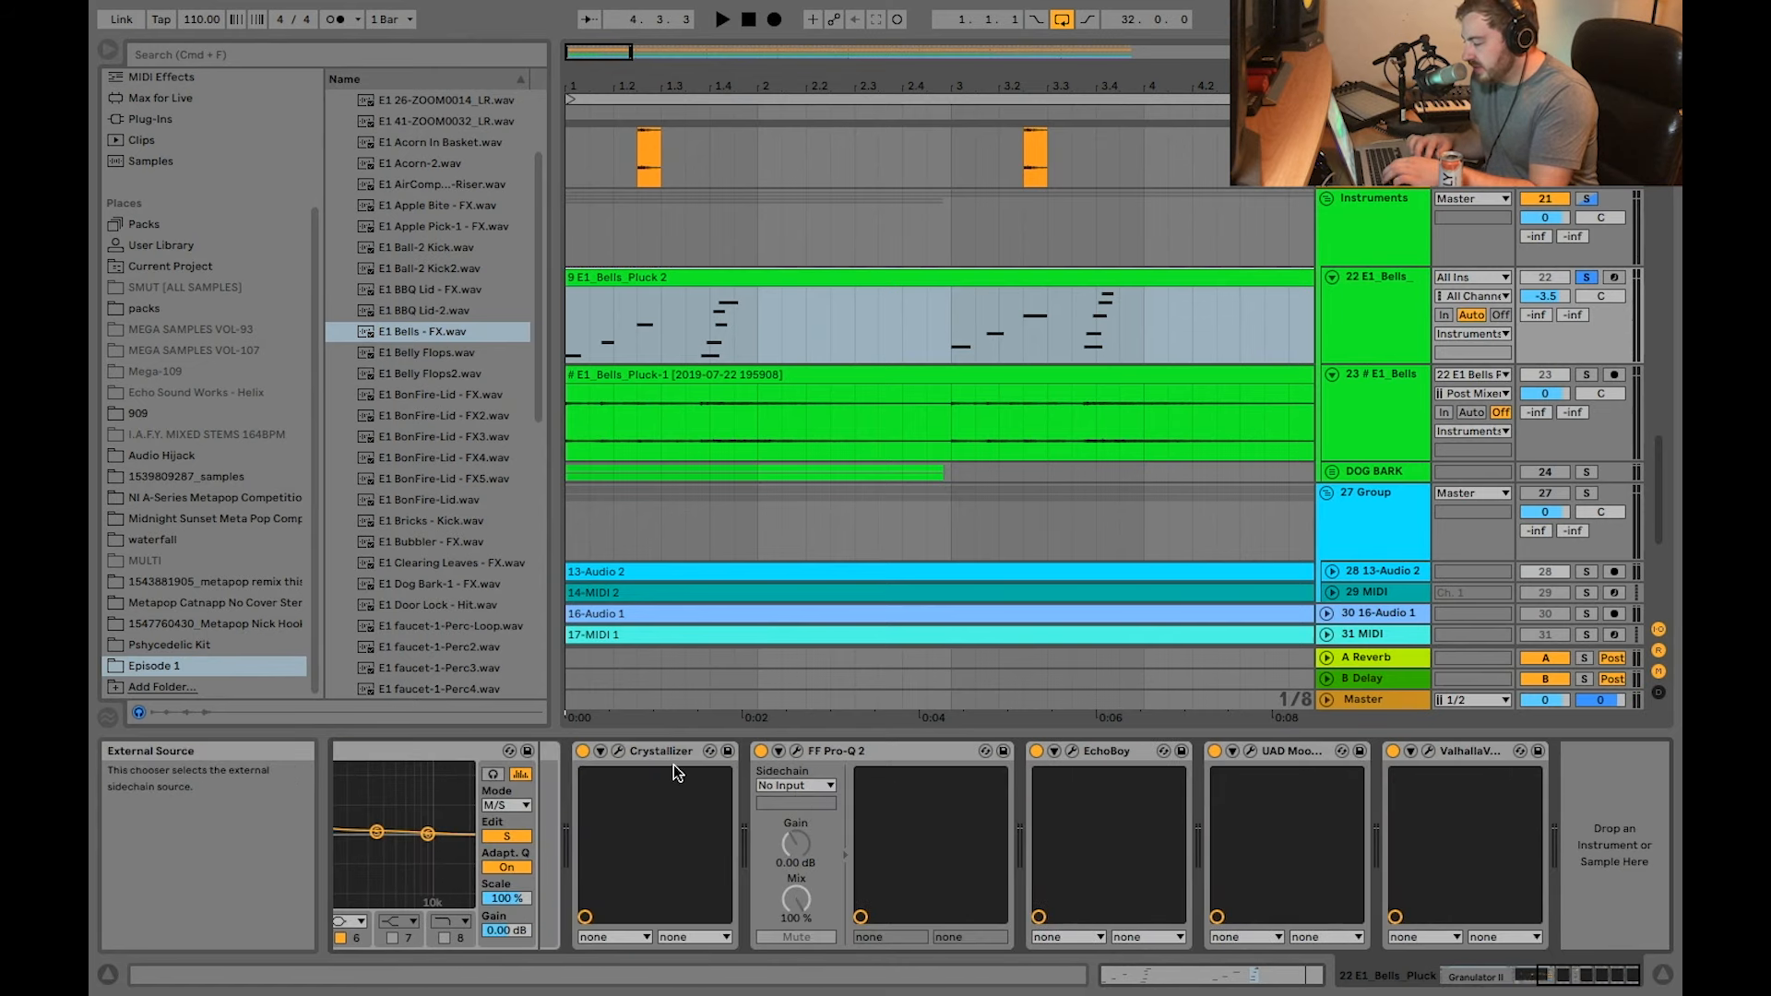
# Step: Play back the bell pluck clip and review the Granulator II and EQ Eight devices in its chain
pyautogui.hscroll(-10, 646, 788)
pyautogui.press('space')
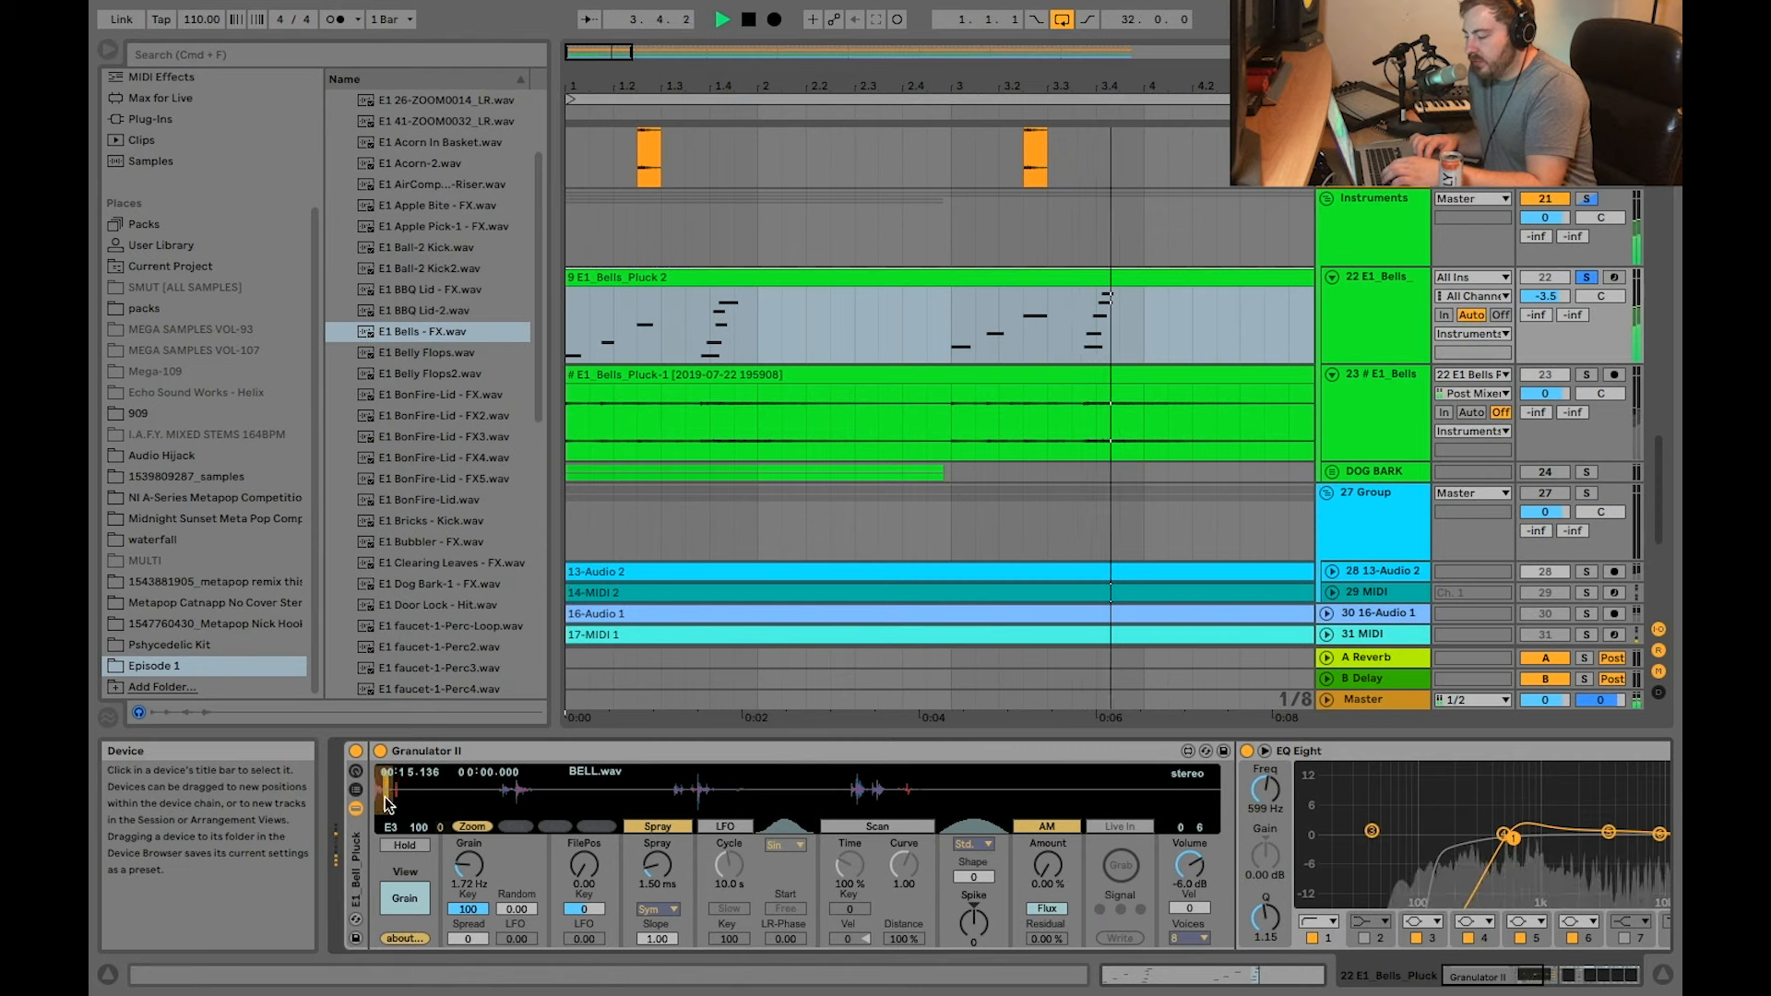
pyautogui.press('space')
pyautogui.hscroll(3, 668, 813)
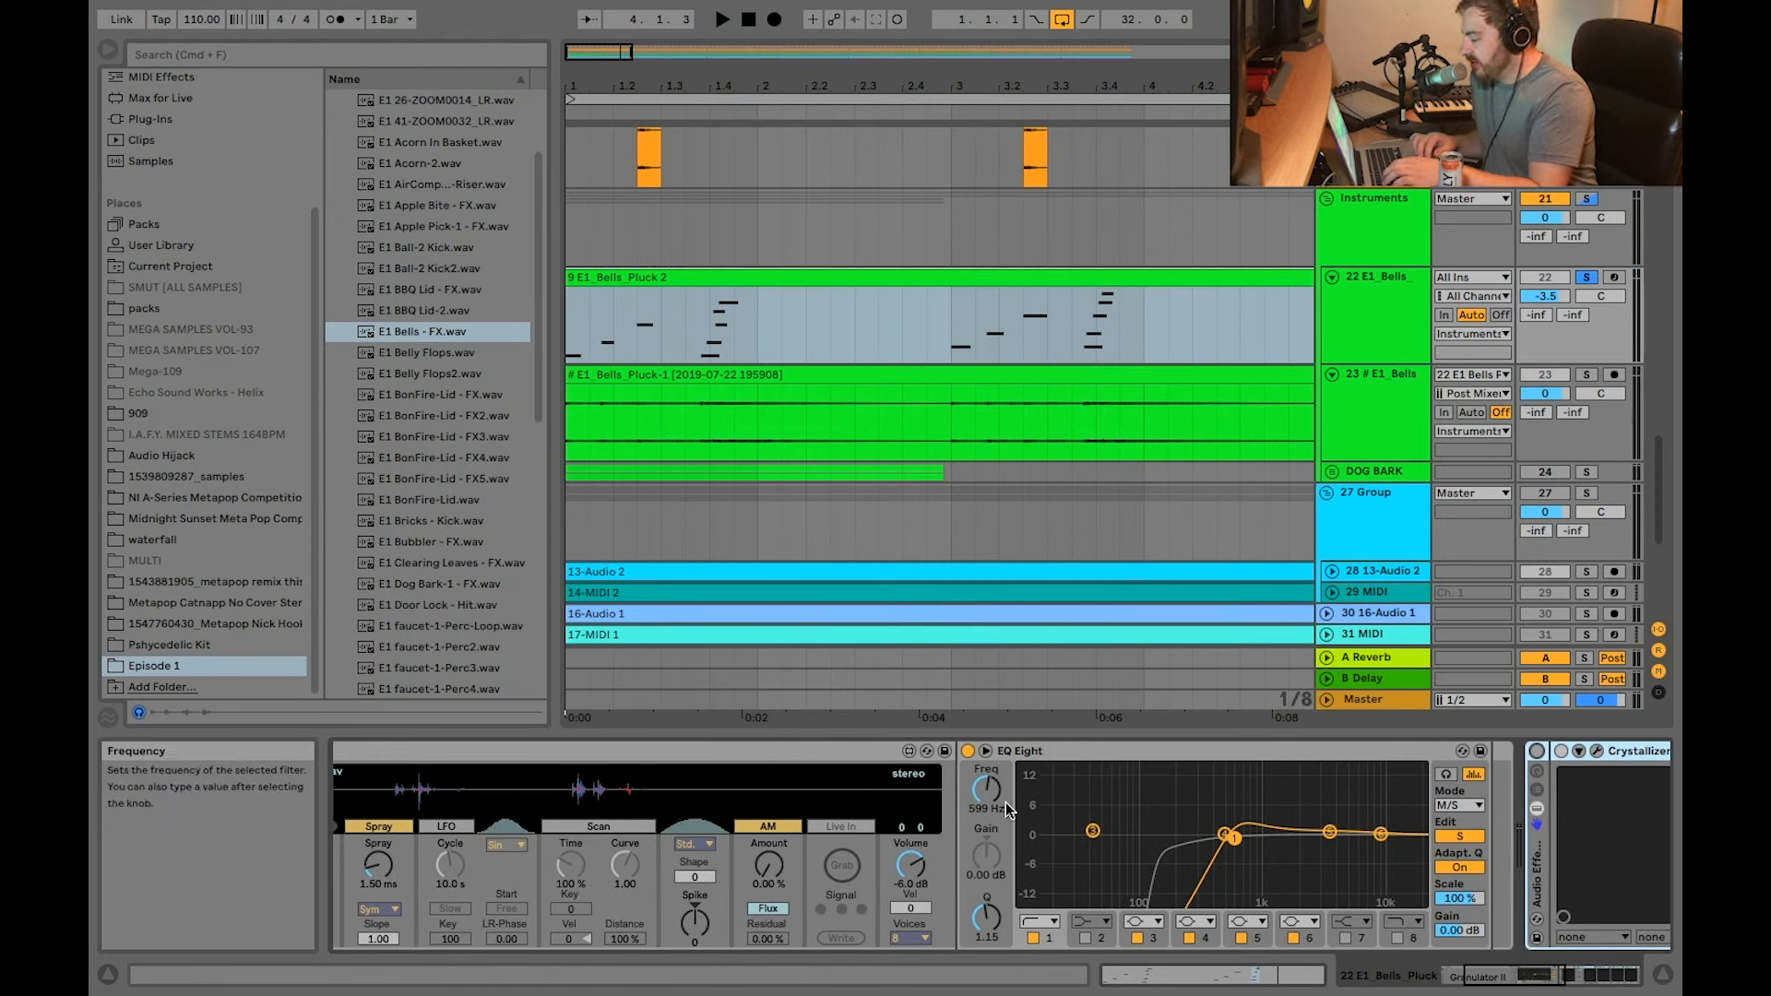
pyautogui.hscroll(2, 1005, 802)
pyautogui.hscroll(3, 1094, 810)
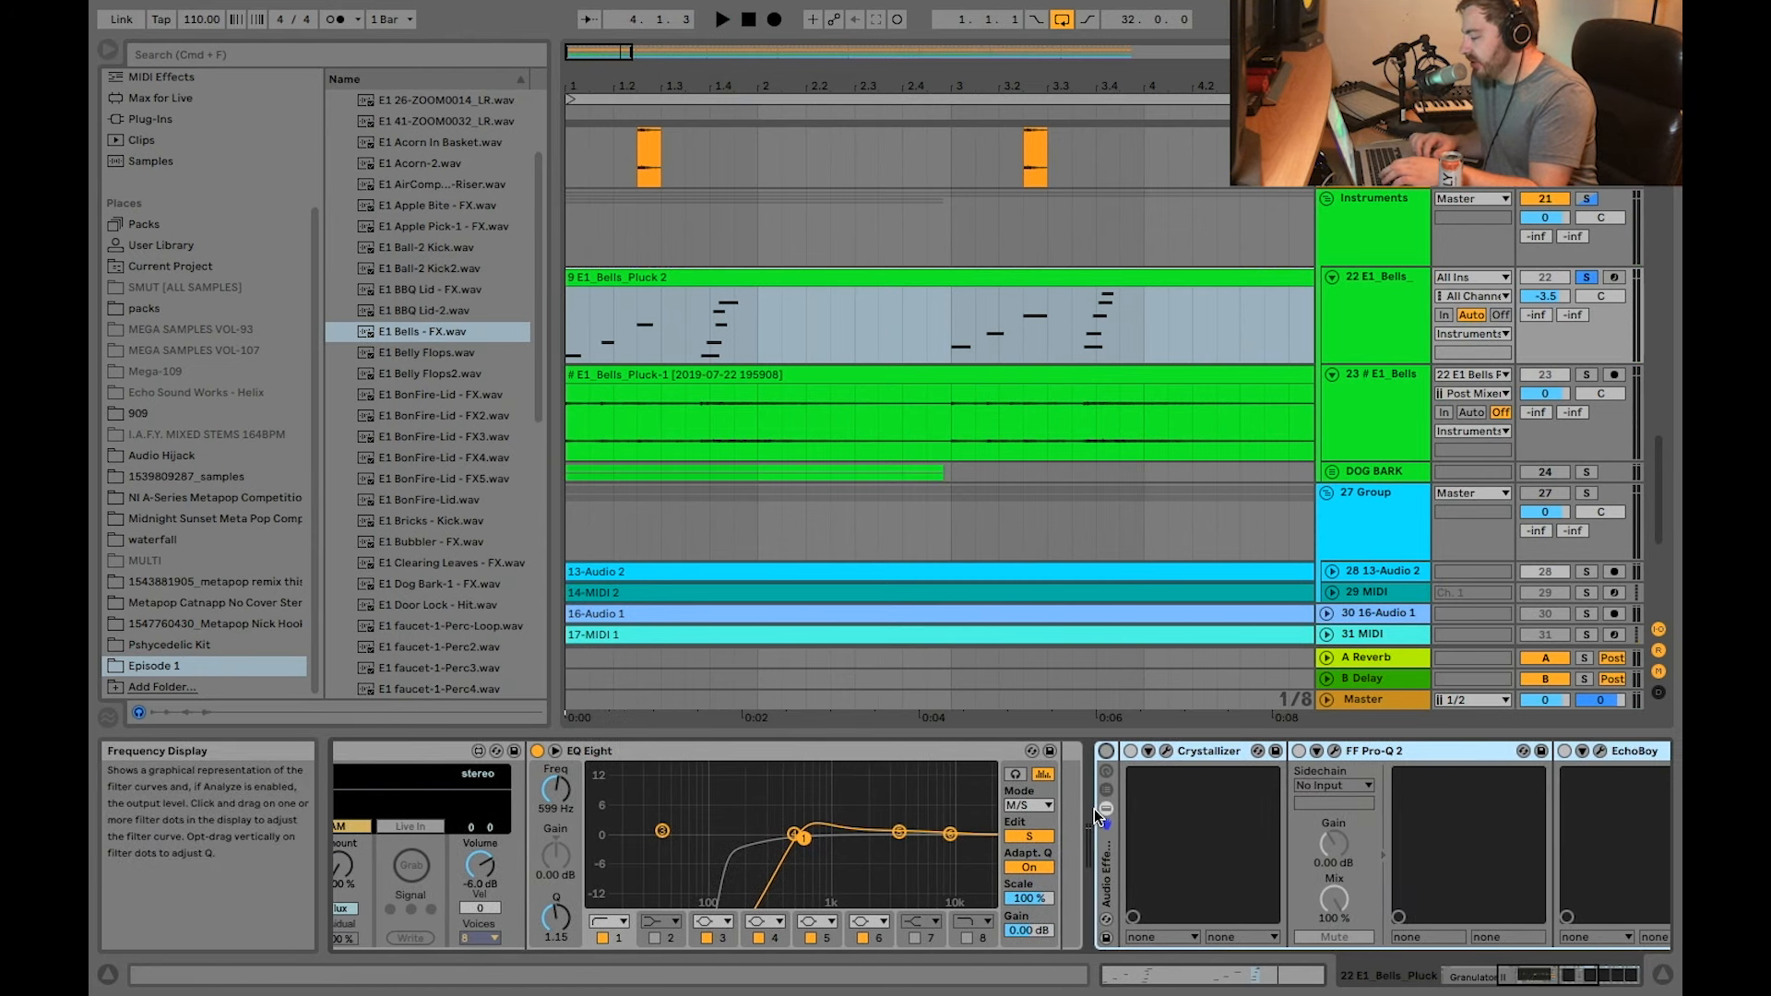
# Step: Select the bell pluck's Audio Effect Rack and inspect the Crystallizer and FF Pro-Q 2 plug-in windows, closing each
pyautogui.click(1108, 752)
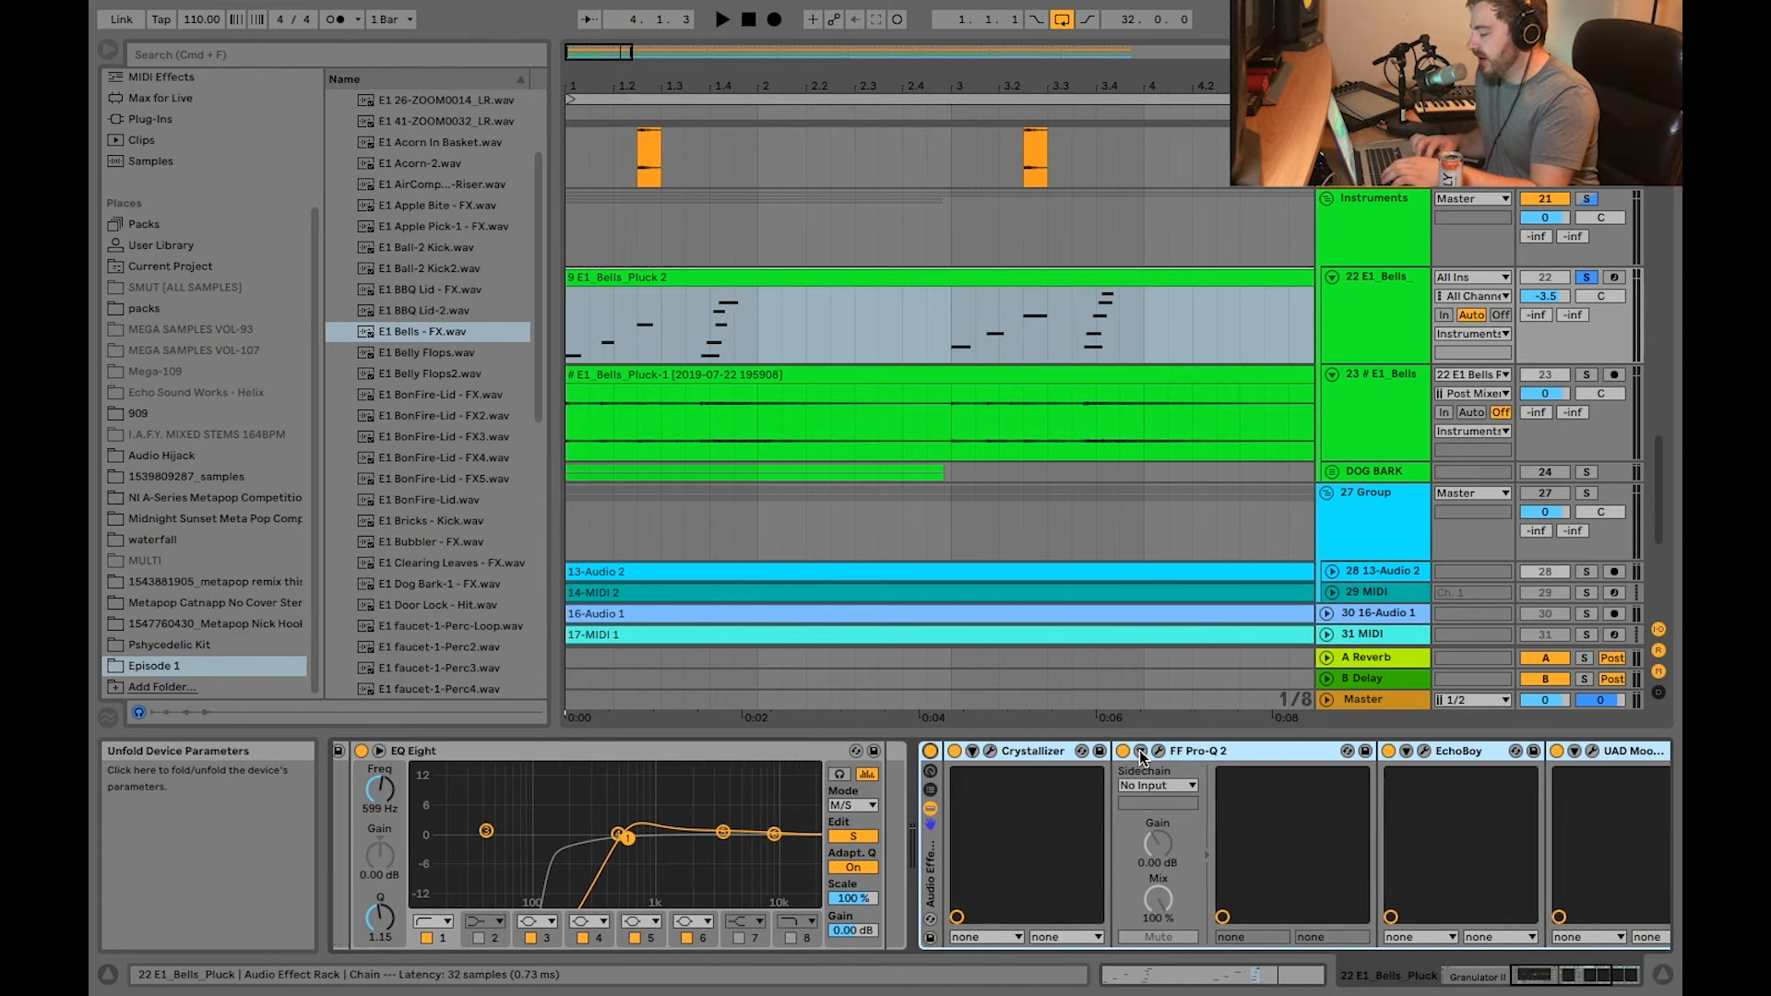
pyautogui.click(981, 754)
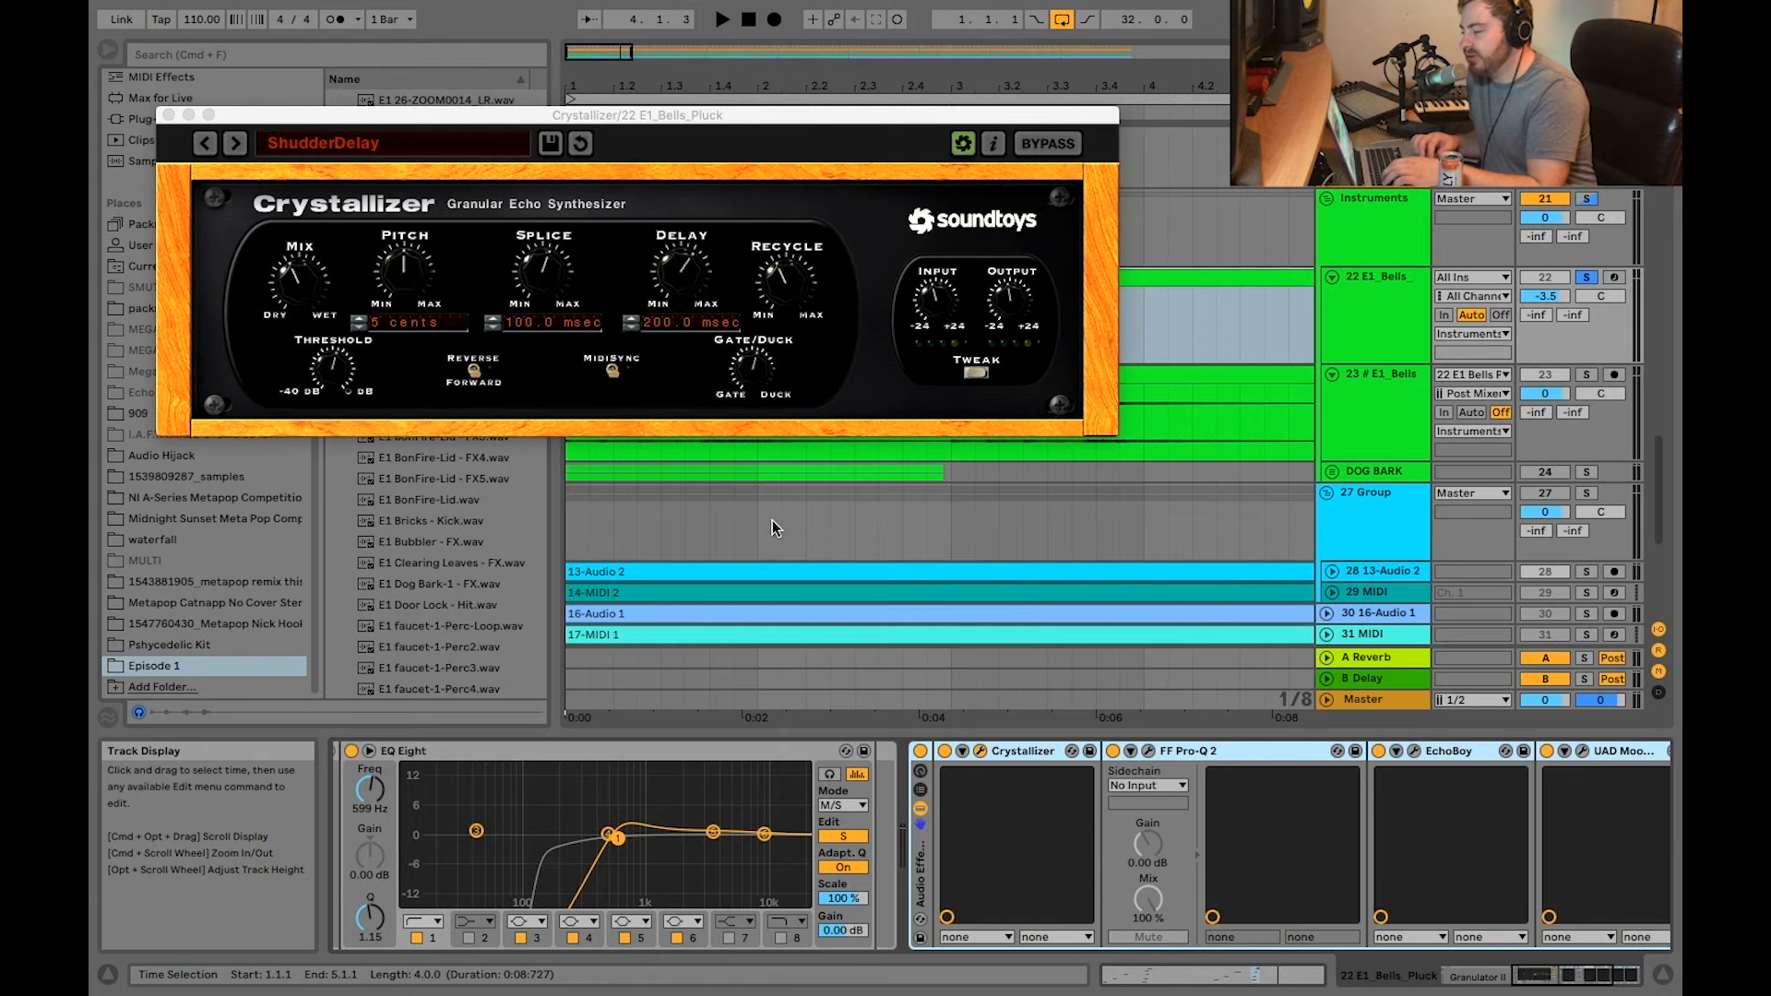
pyautogui.click(168, 114)
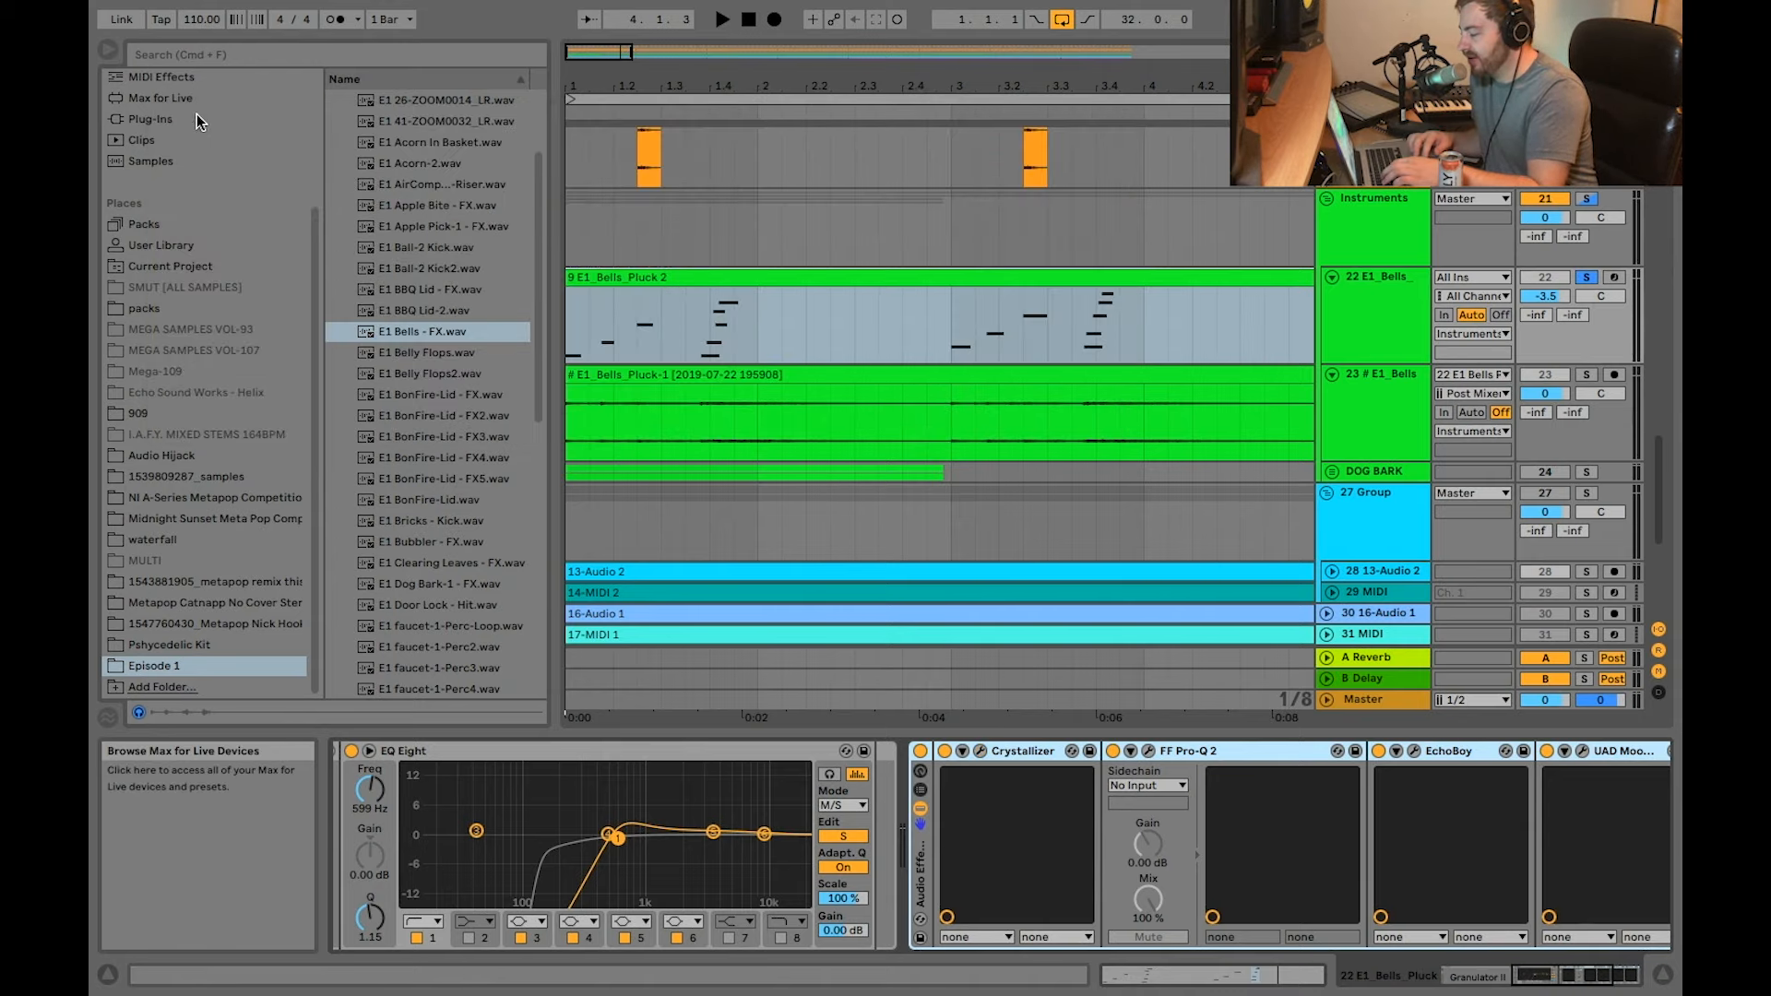
pyautogui.click(1149, 751)
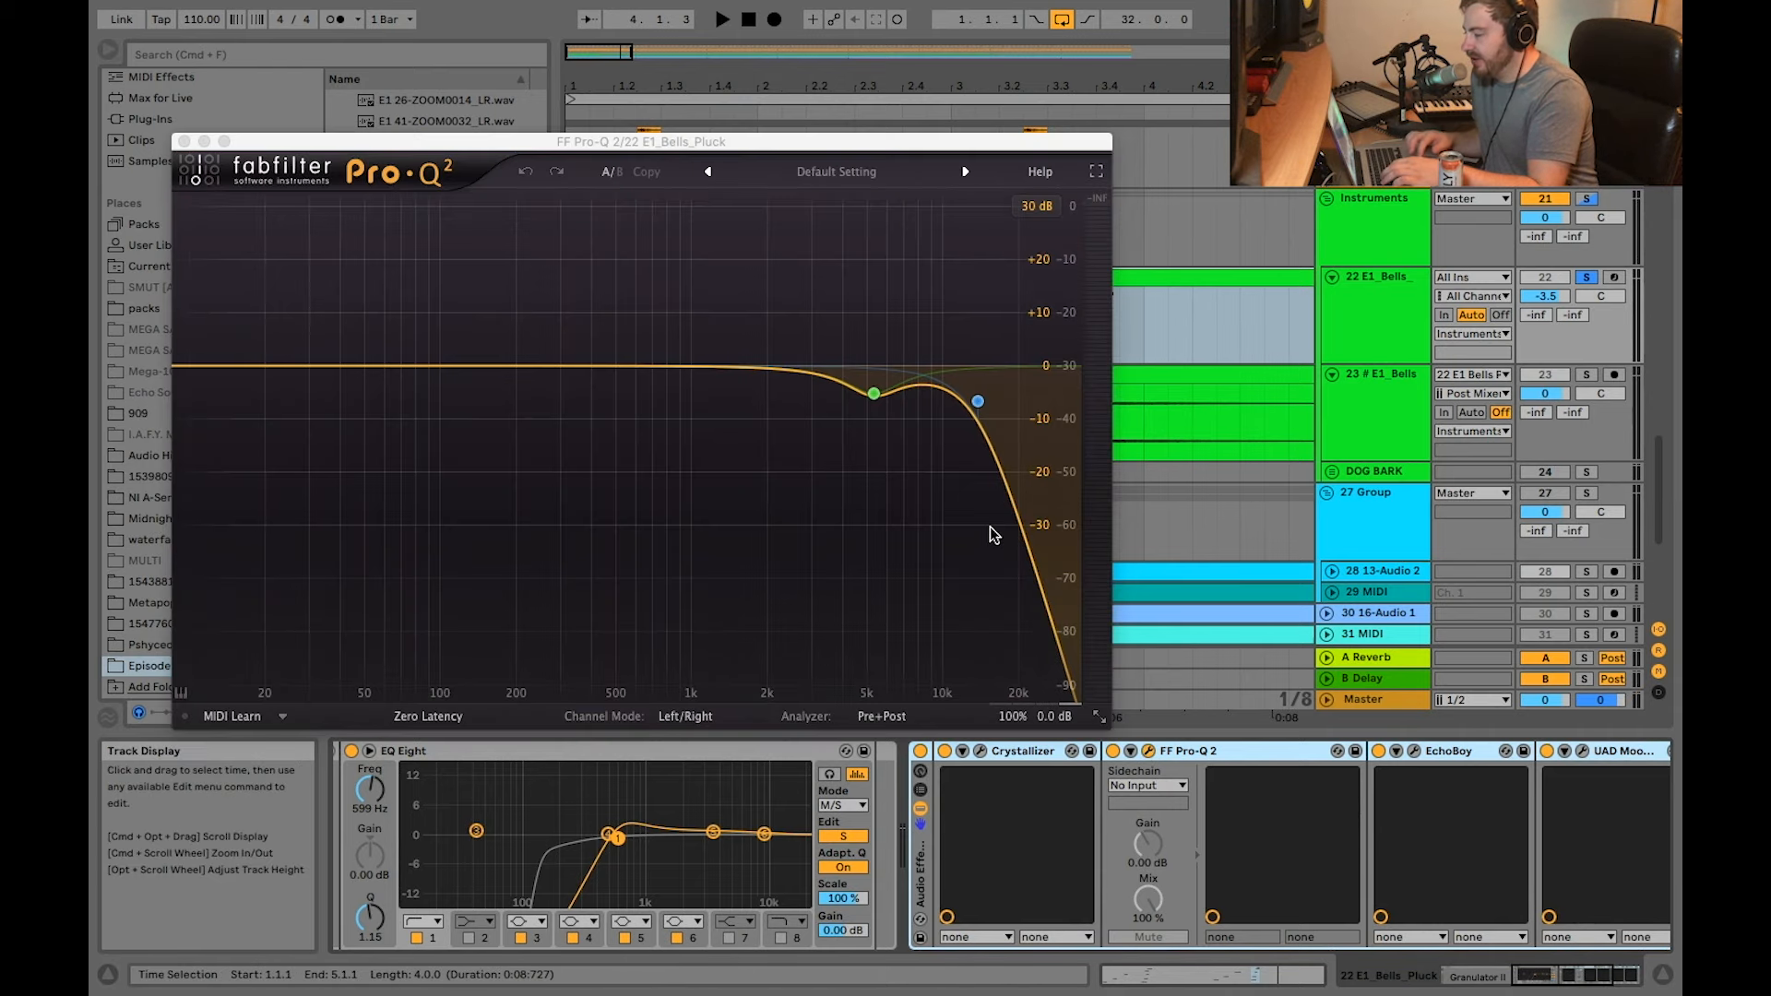
pyautogui.click(183, 143)
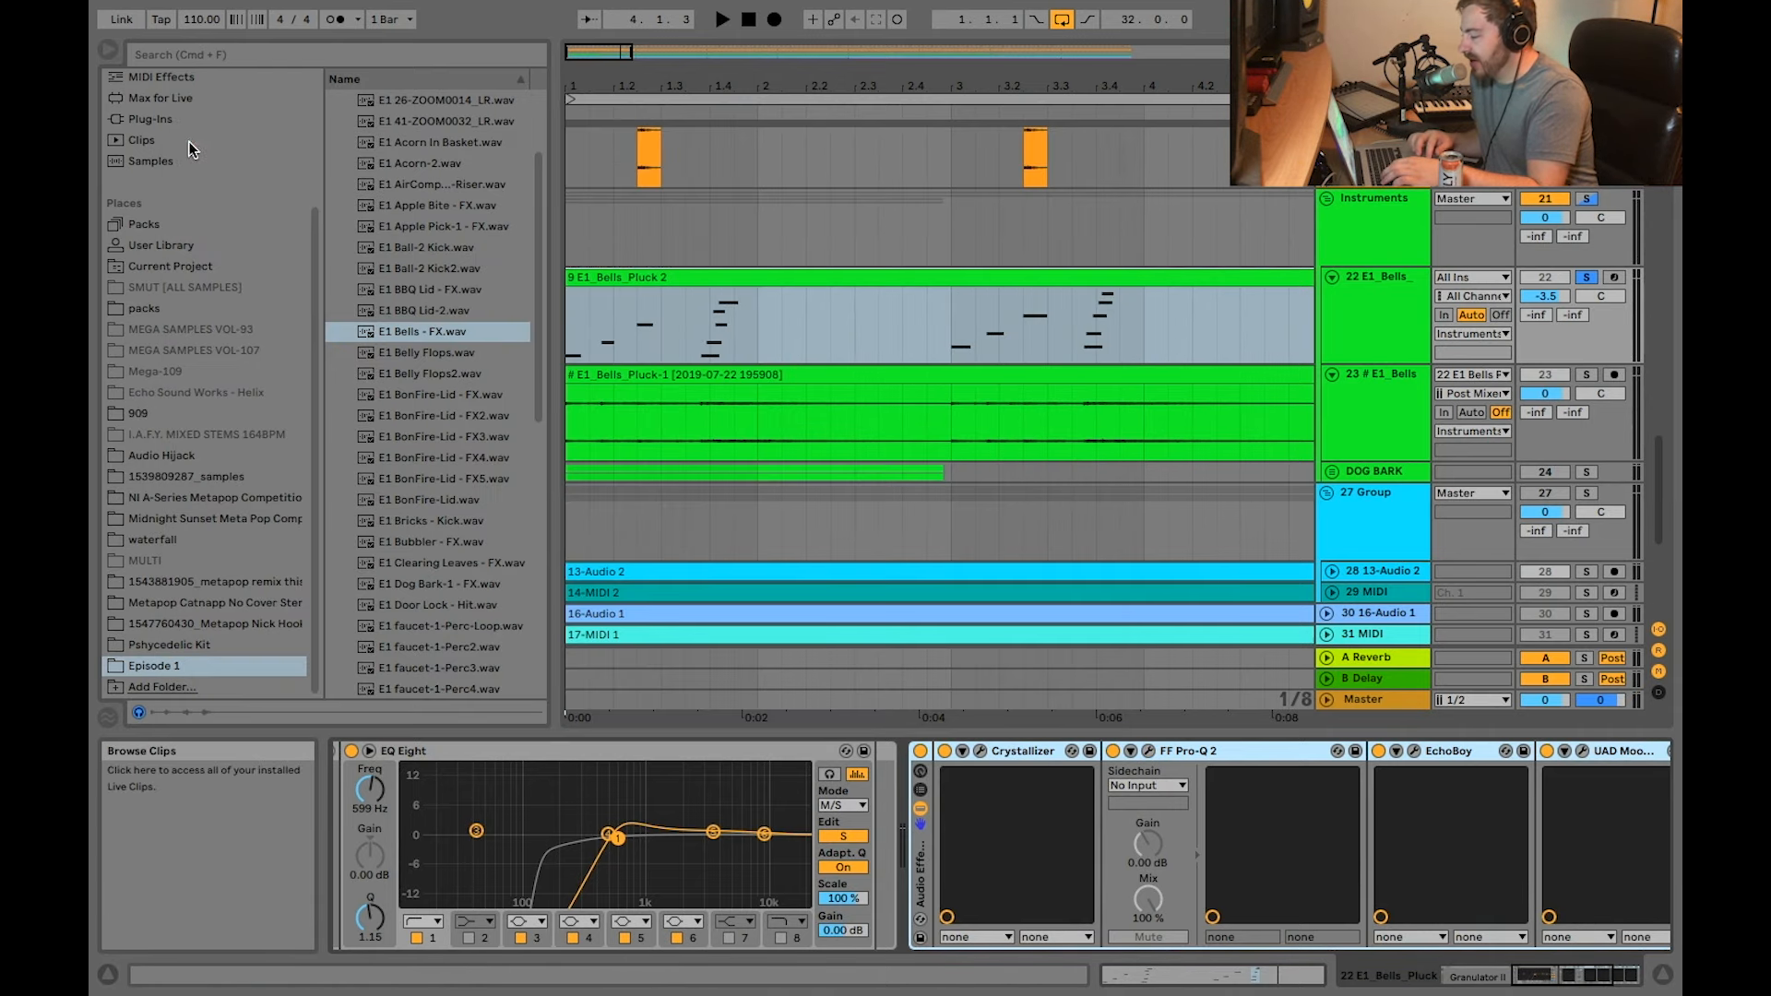
# Step: Inspect the EchoBoy, UAD Moog Multimode Filter XL and ValhallaVintageVerb plug-in windows, closing each
pyautogui.hscroll(3, 1144, 766)
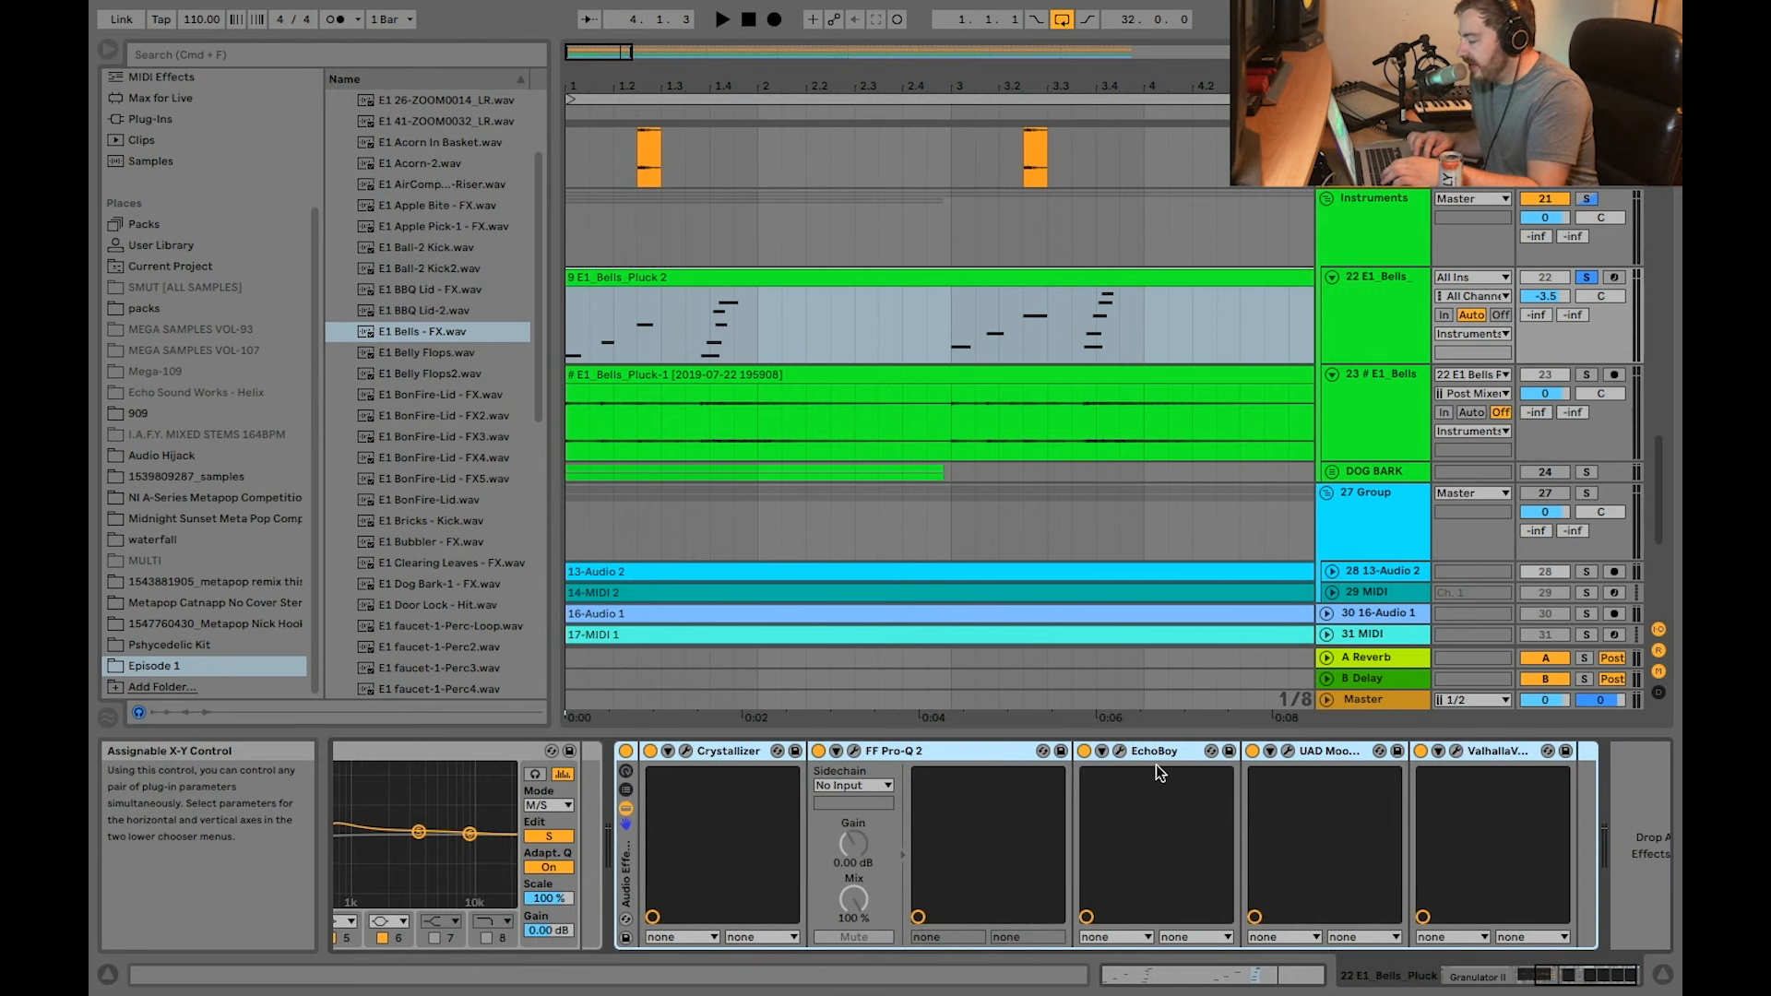
pyautogui.click(1121, 751)
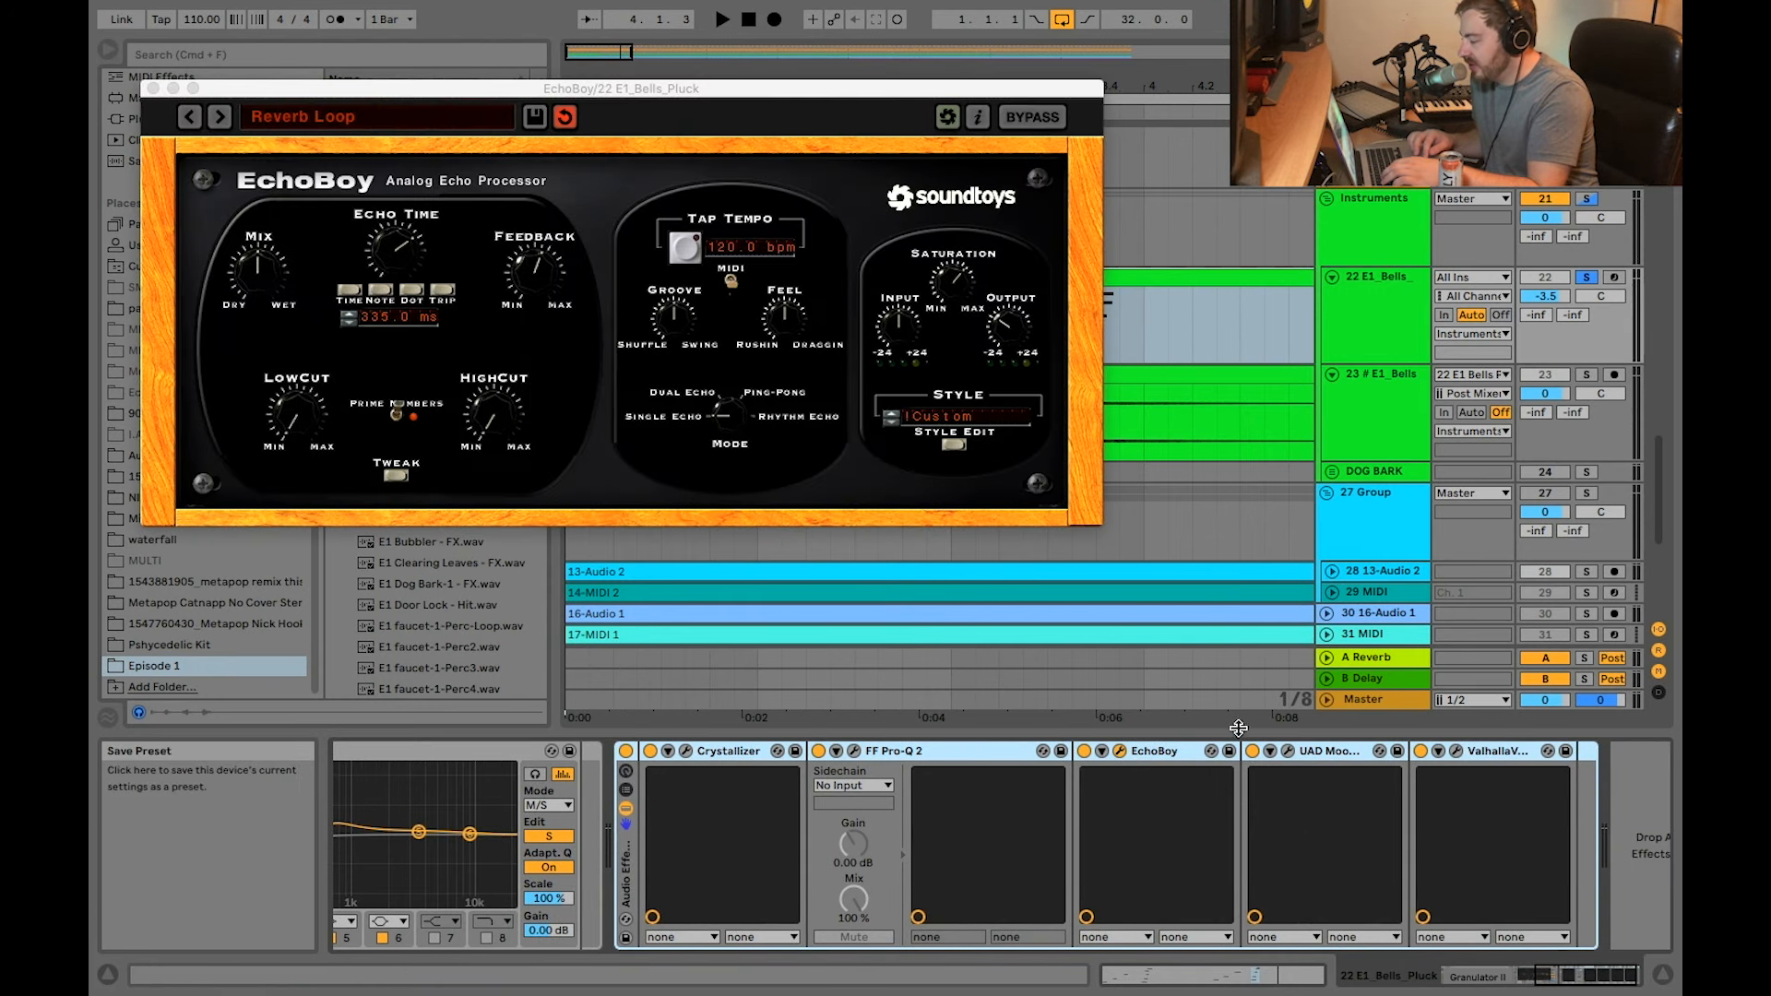
pyautogui.click(1289, 751)
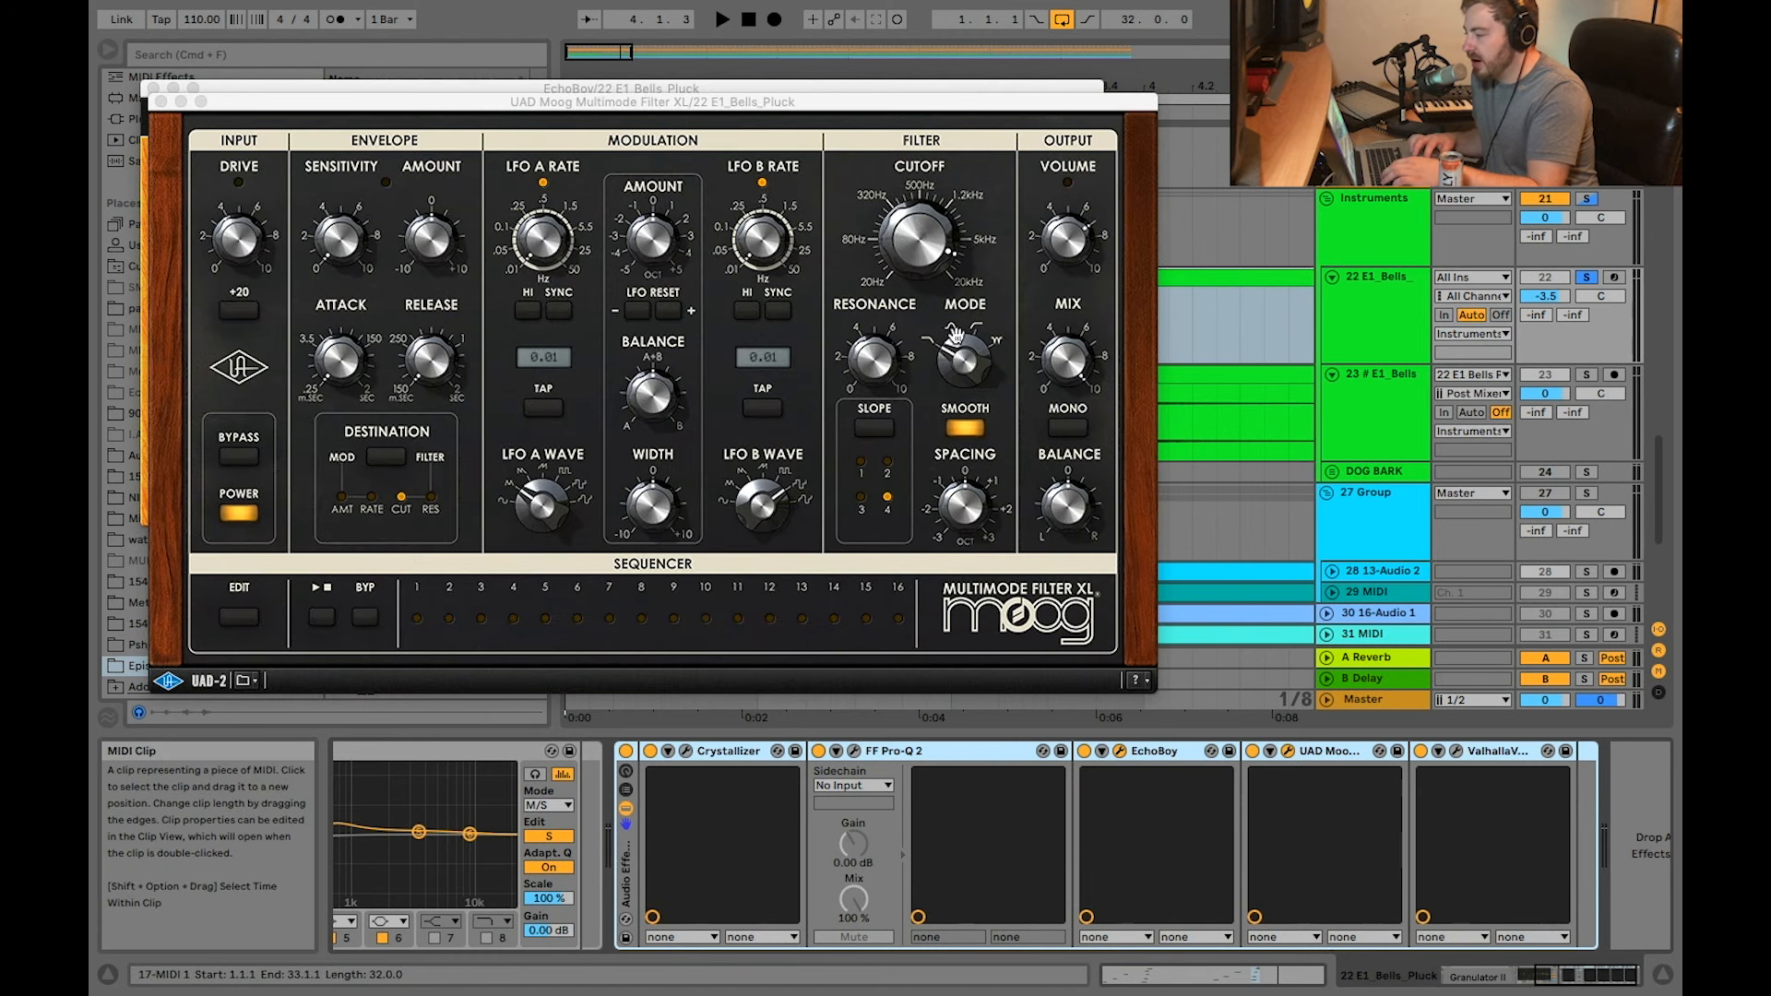
pyautogui.click(161, 103)
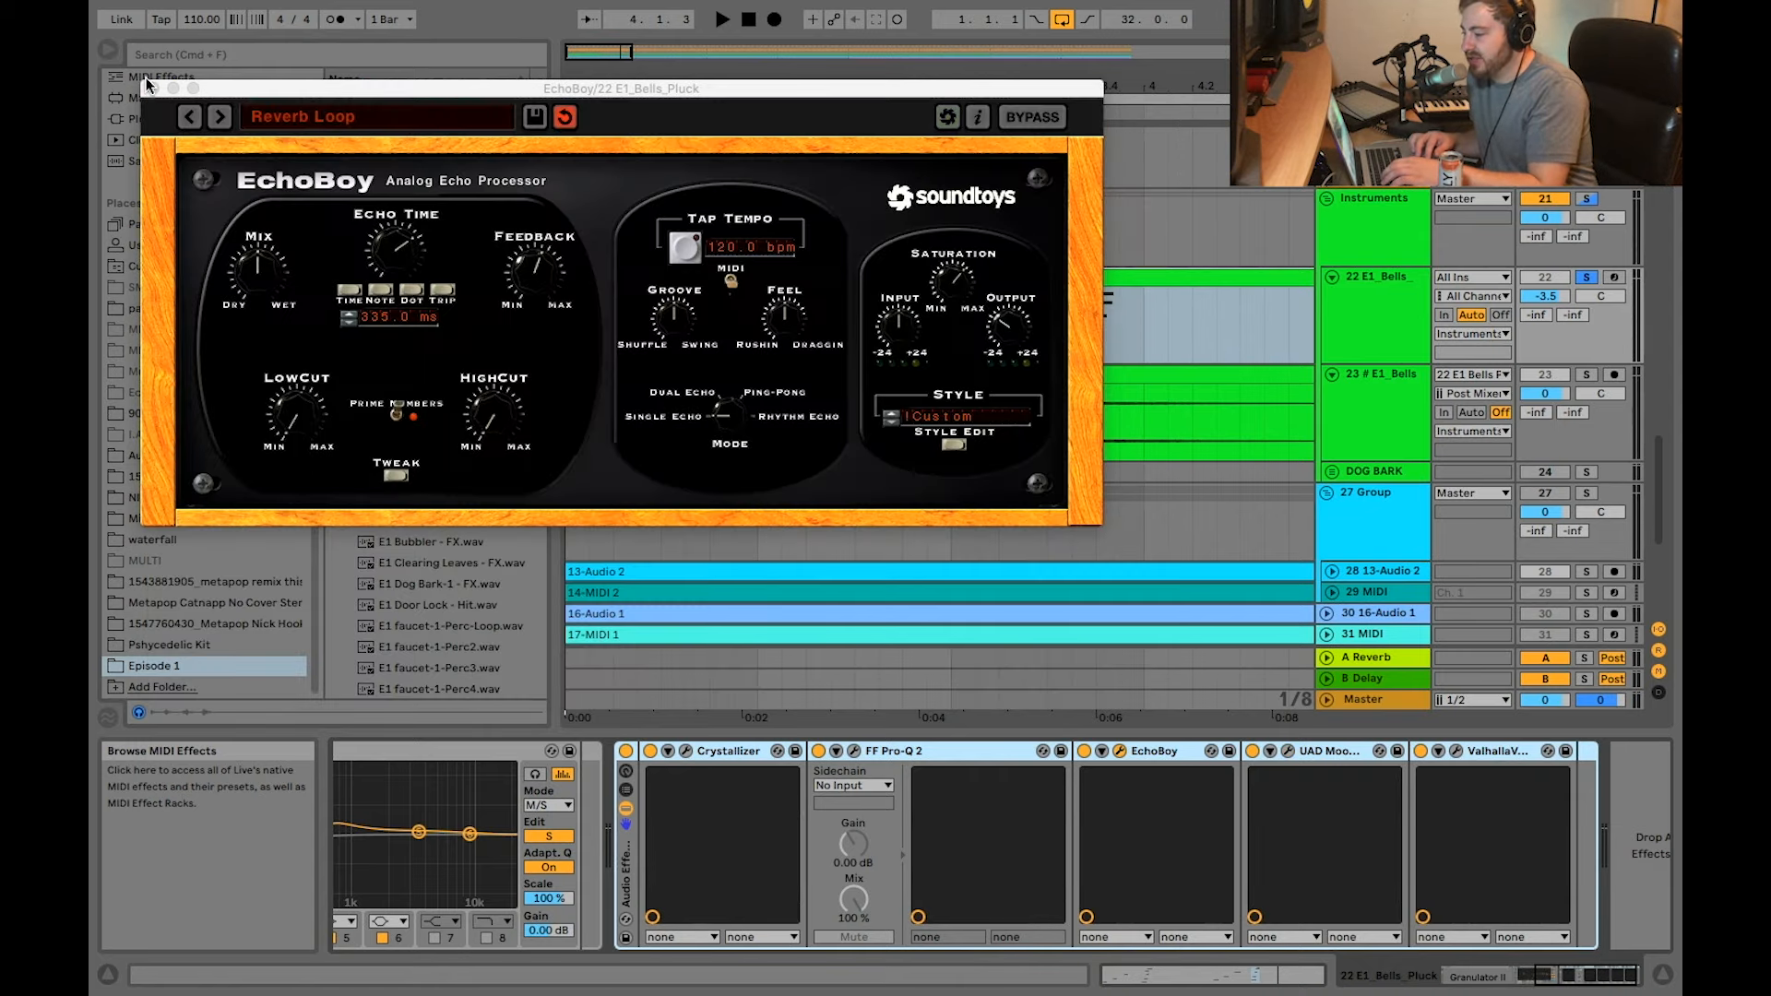
pyautogui.click(154, 87)
pyautogui.click(1454, 751)
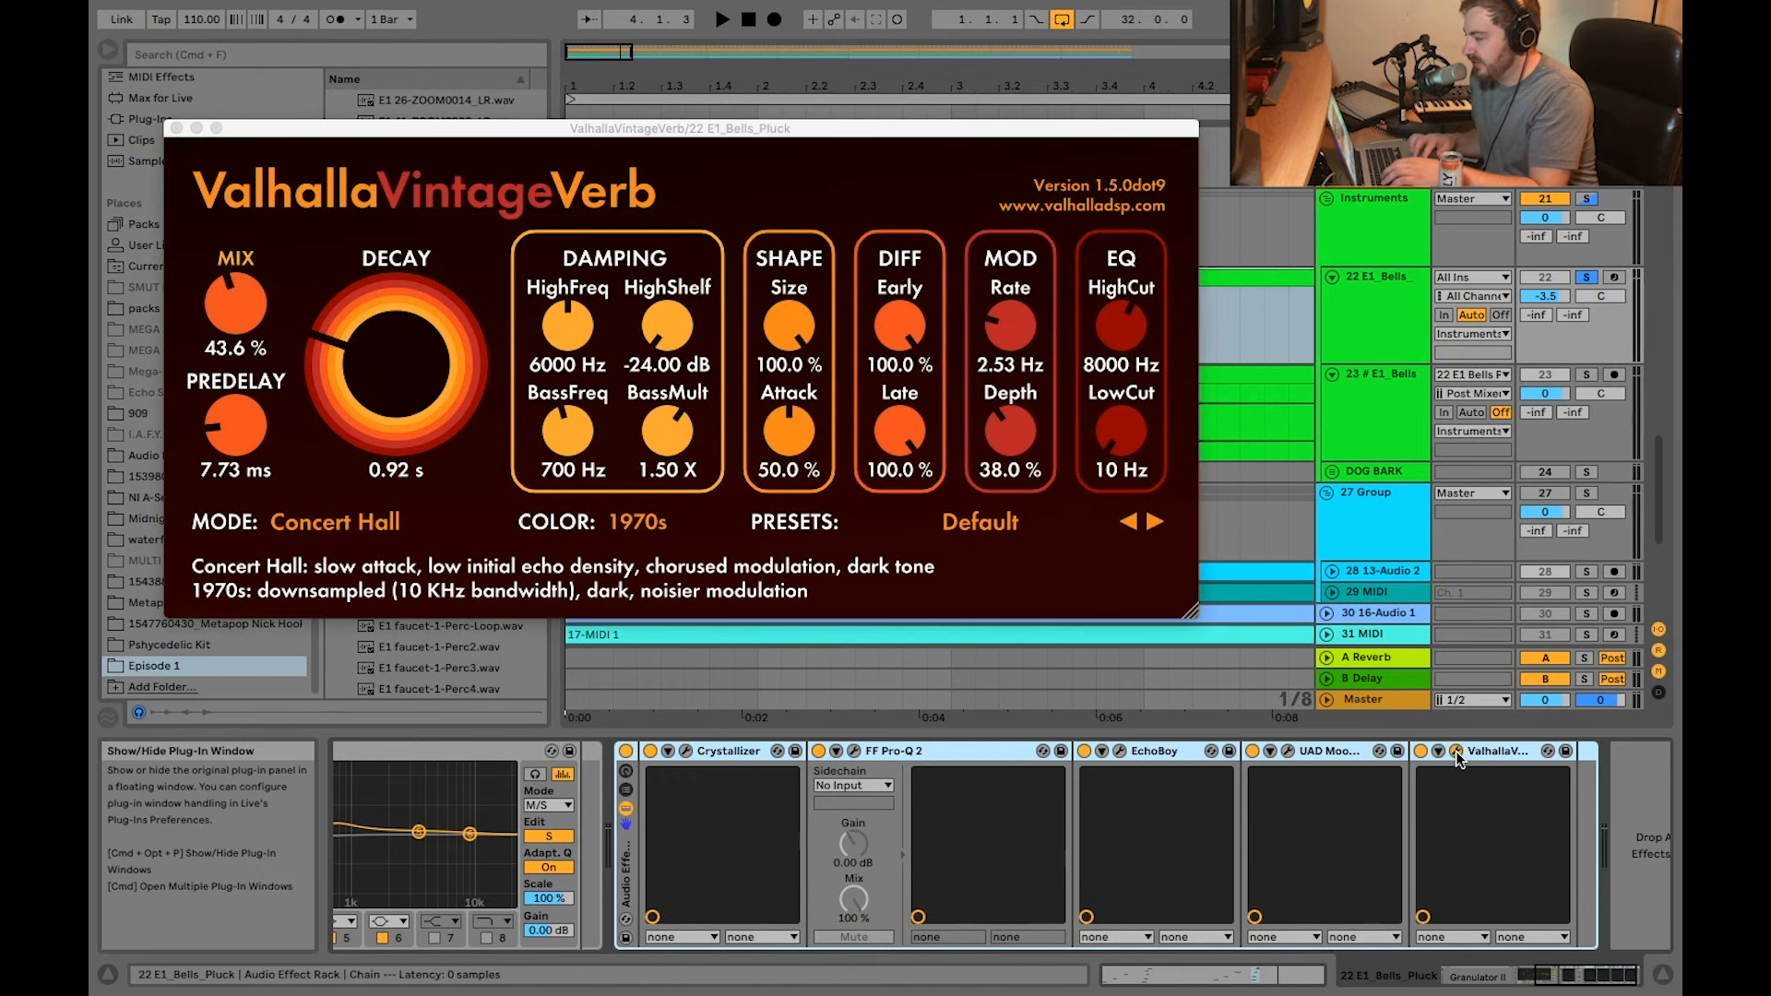
pyautogui.click(177, 129)
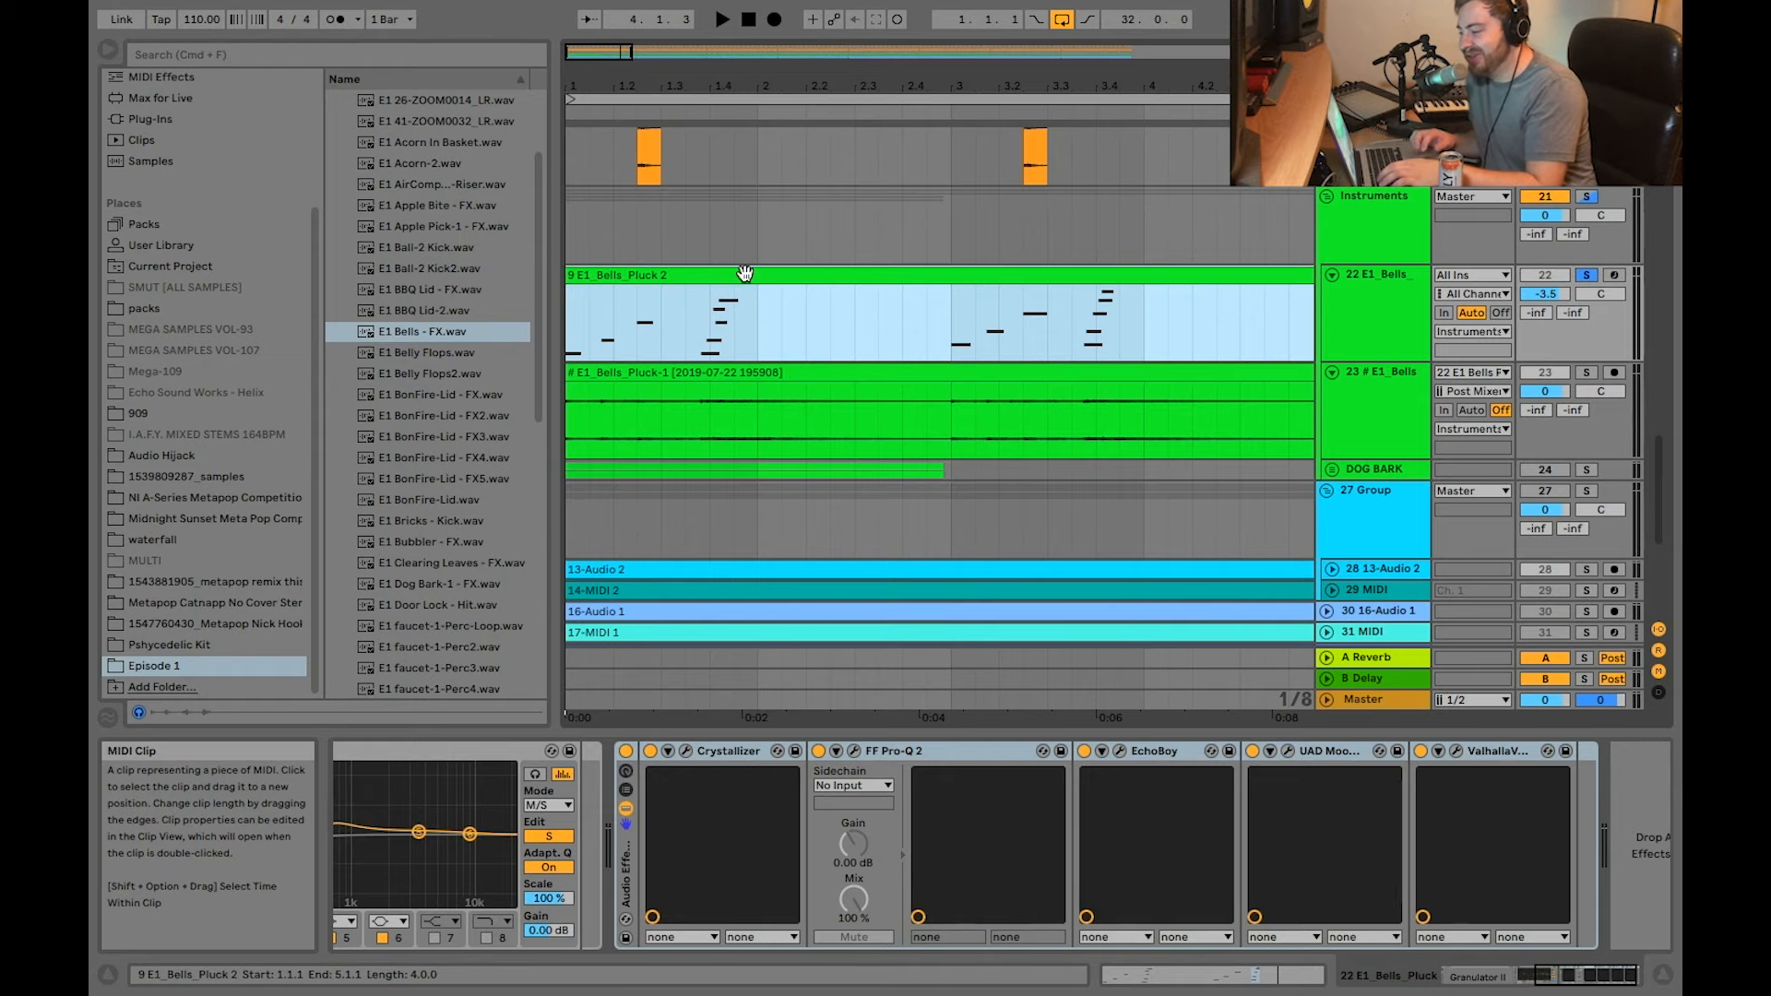
# Step: Examine the opening notes of the E1_Bells_Pluck 2 MIDI clip up close
pyautogui.scroll(4, 746, 274)
pyautogui.hscroll(-3, 746, 276)
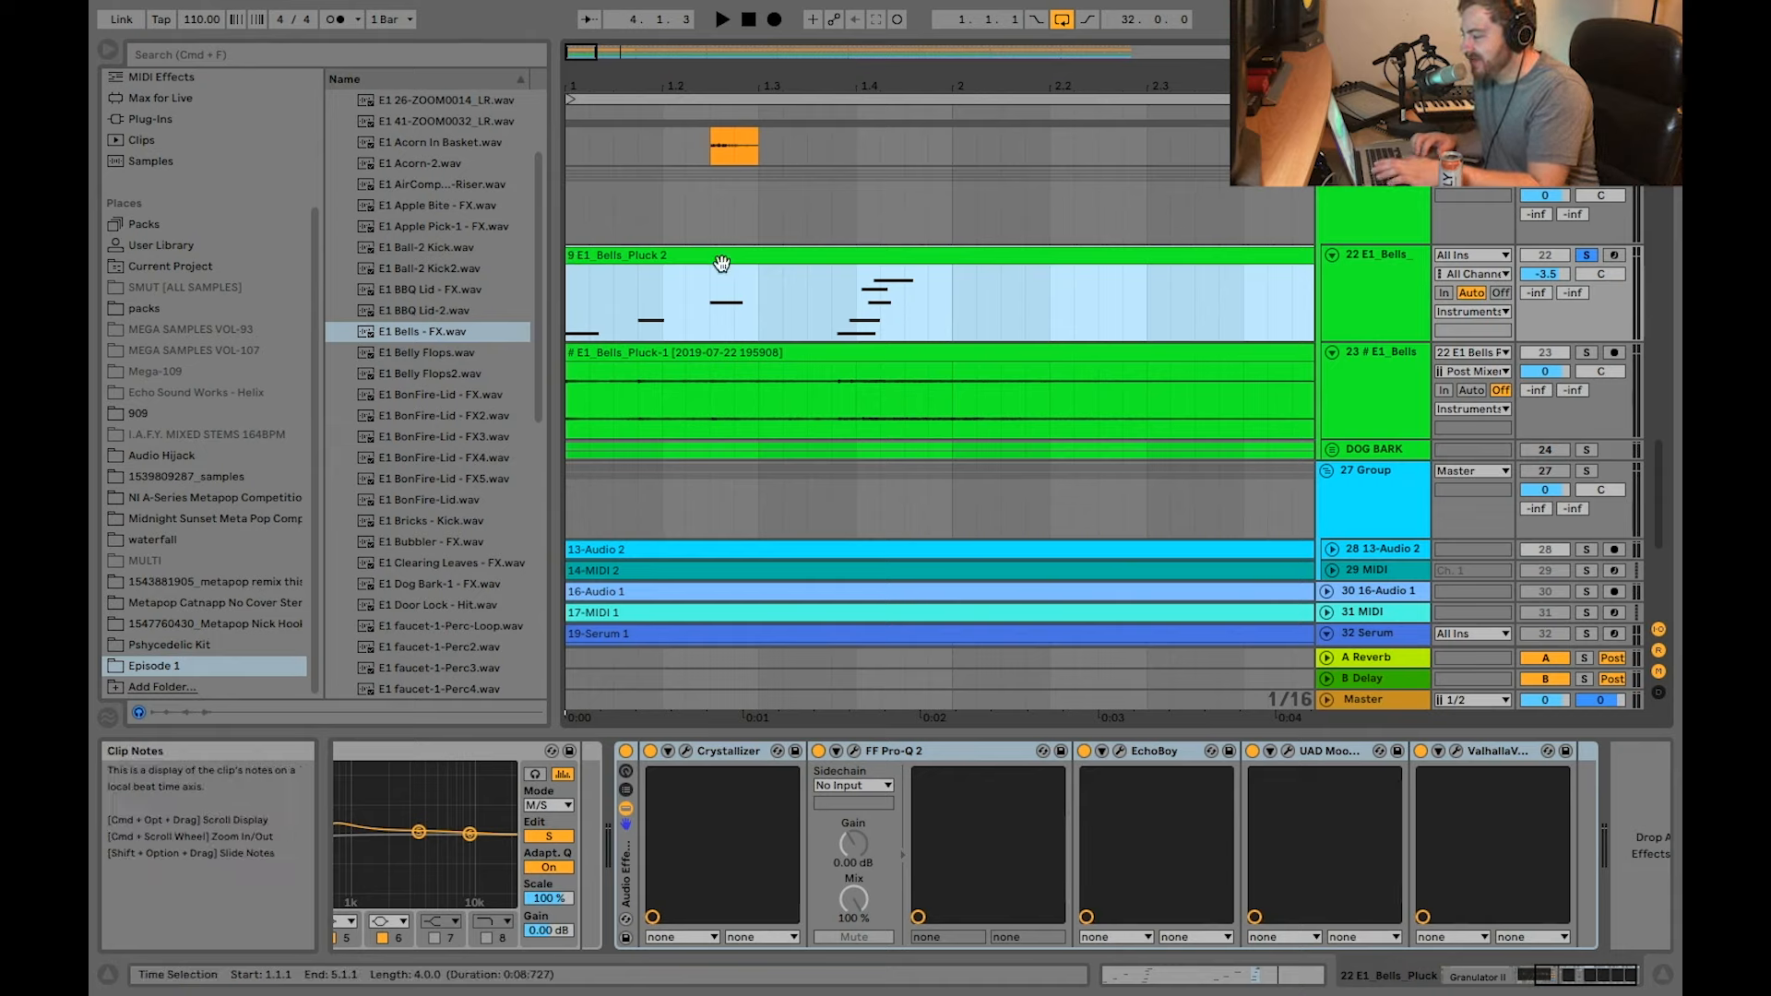
pyautogui.press('space')
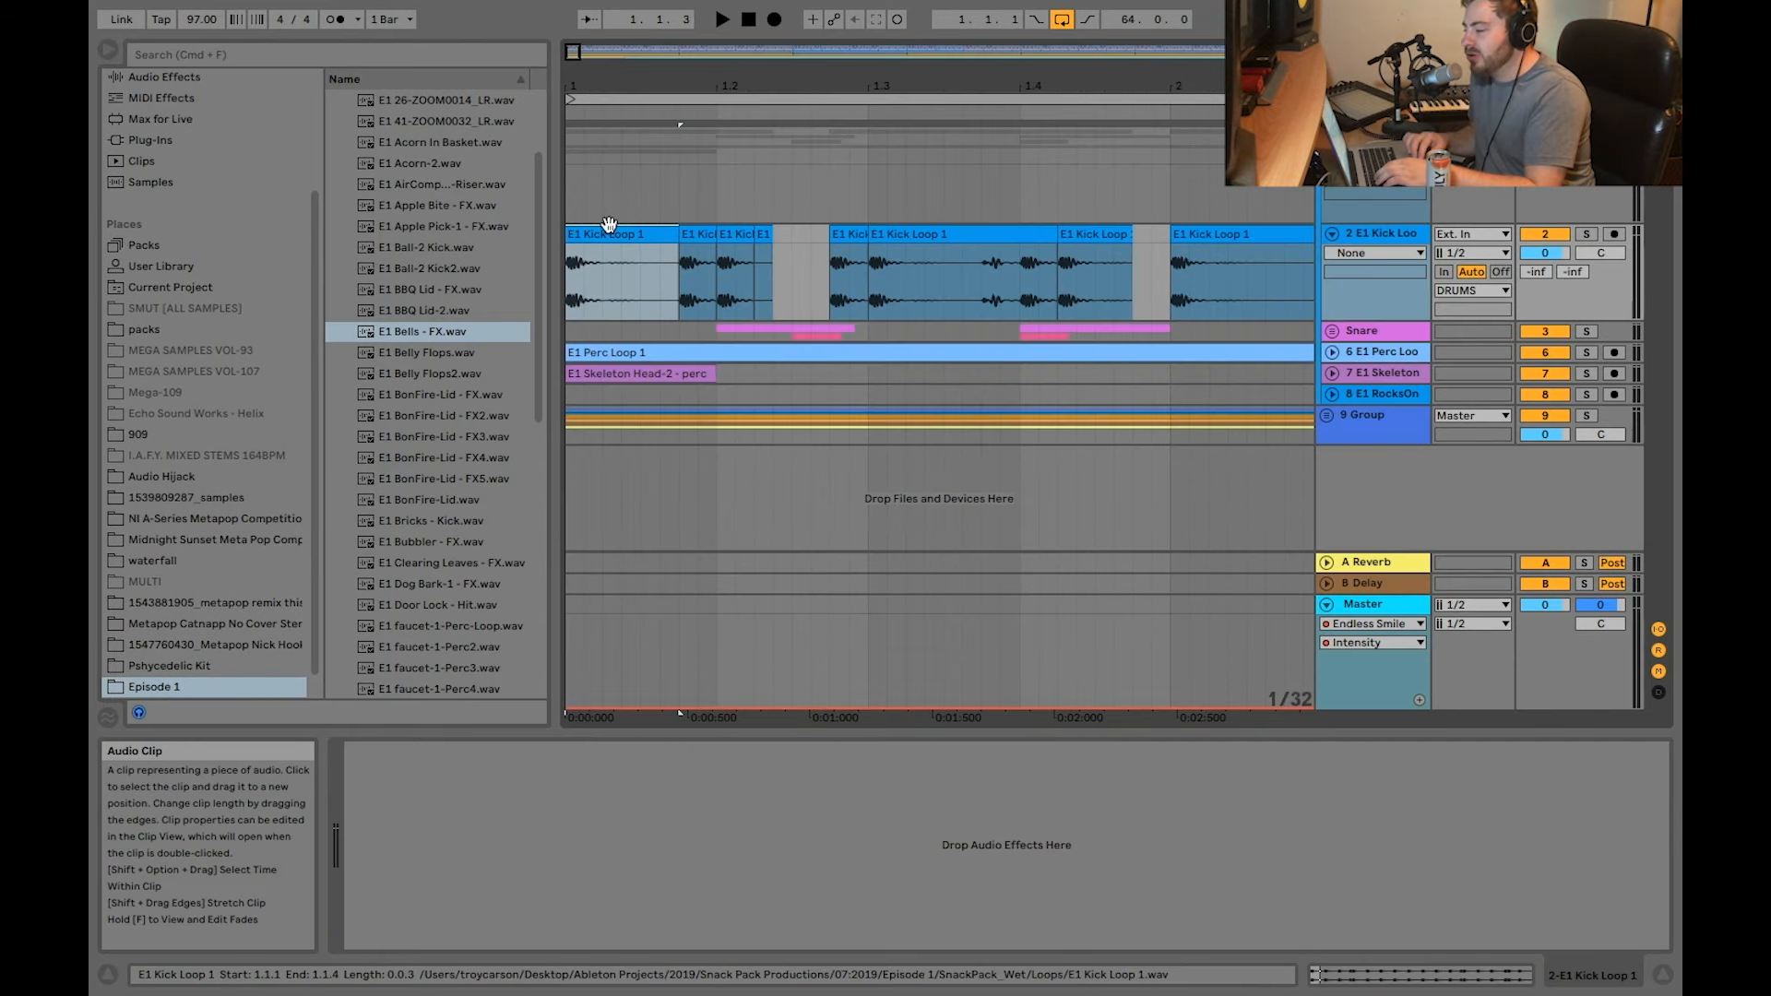
# Step: Examine how the E1 Kick Loop 1 audio on track 2 is sliced and rearranged across the opening bars
pyautogui.press('+')
pyautogui.press('+')
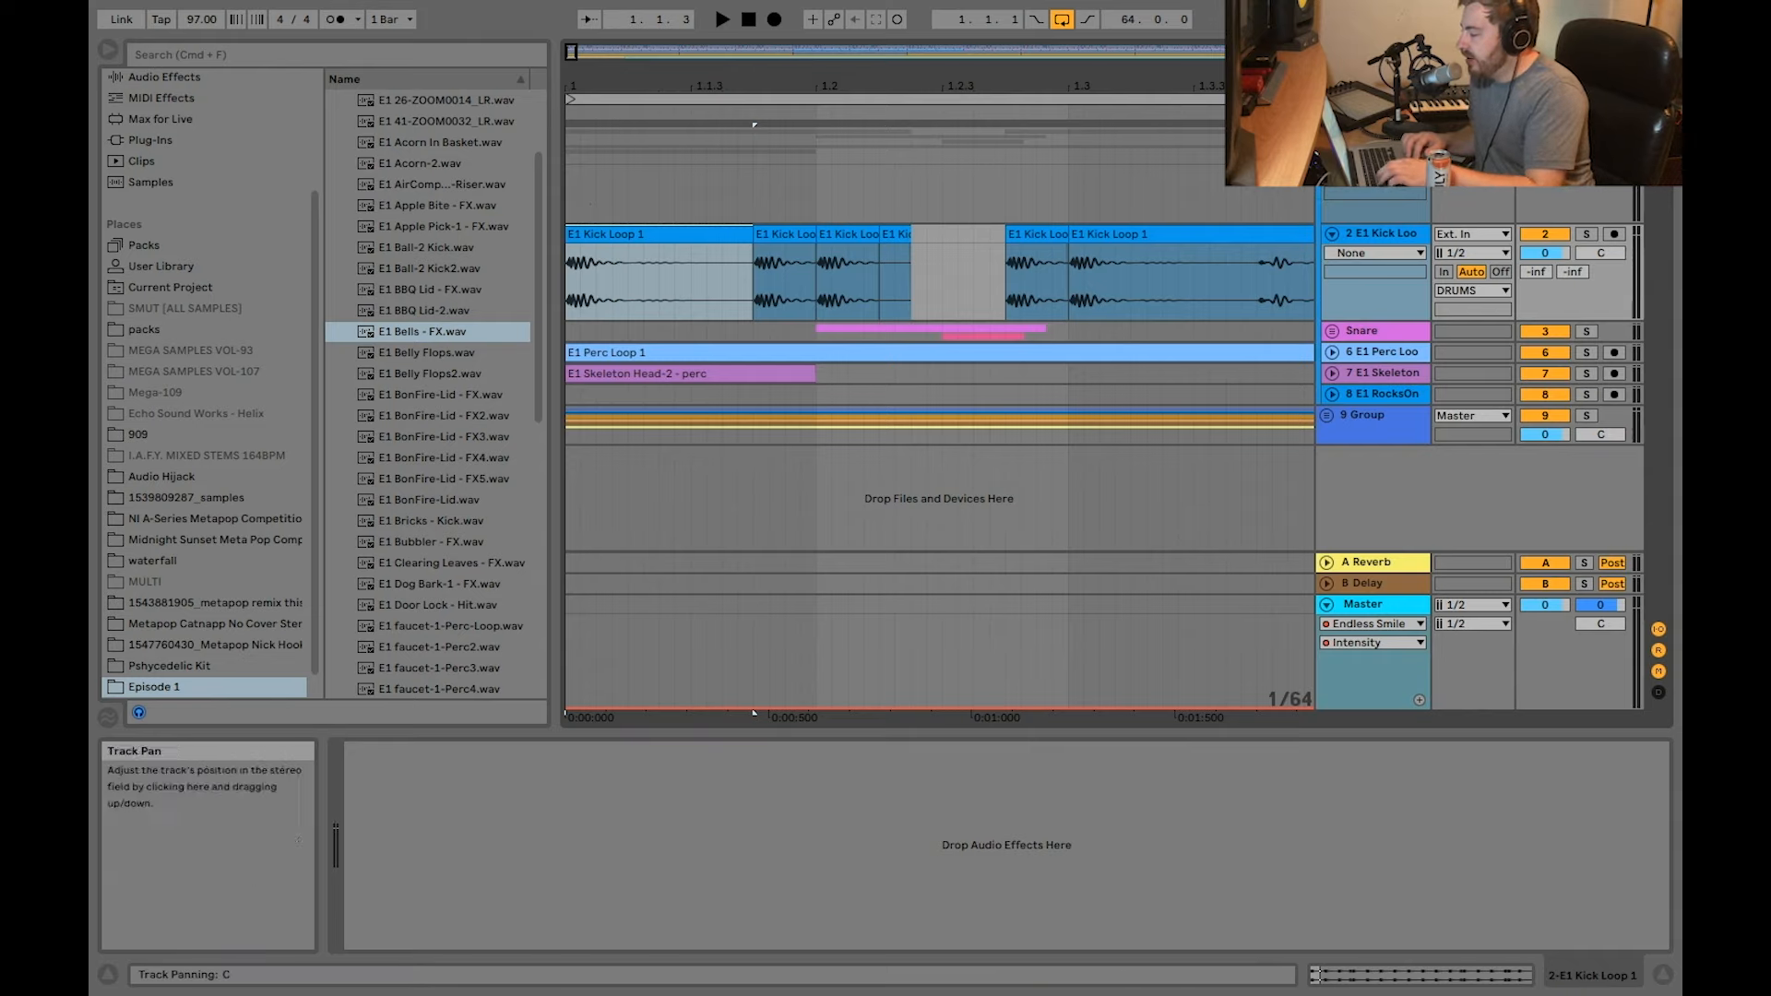
pyautogui.hscroll(1, 1126, 190)
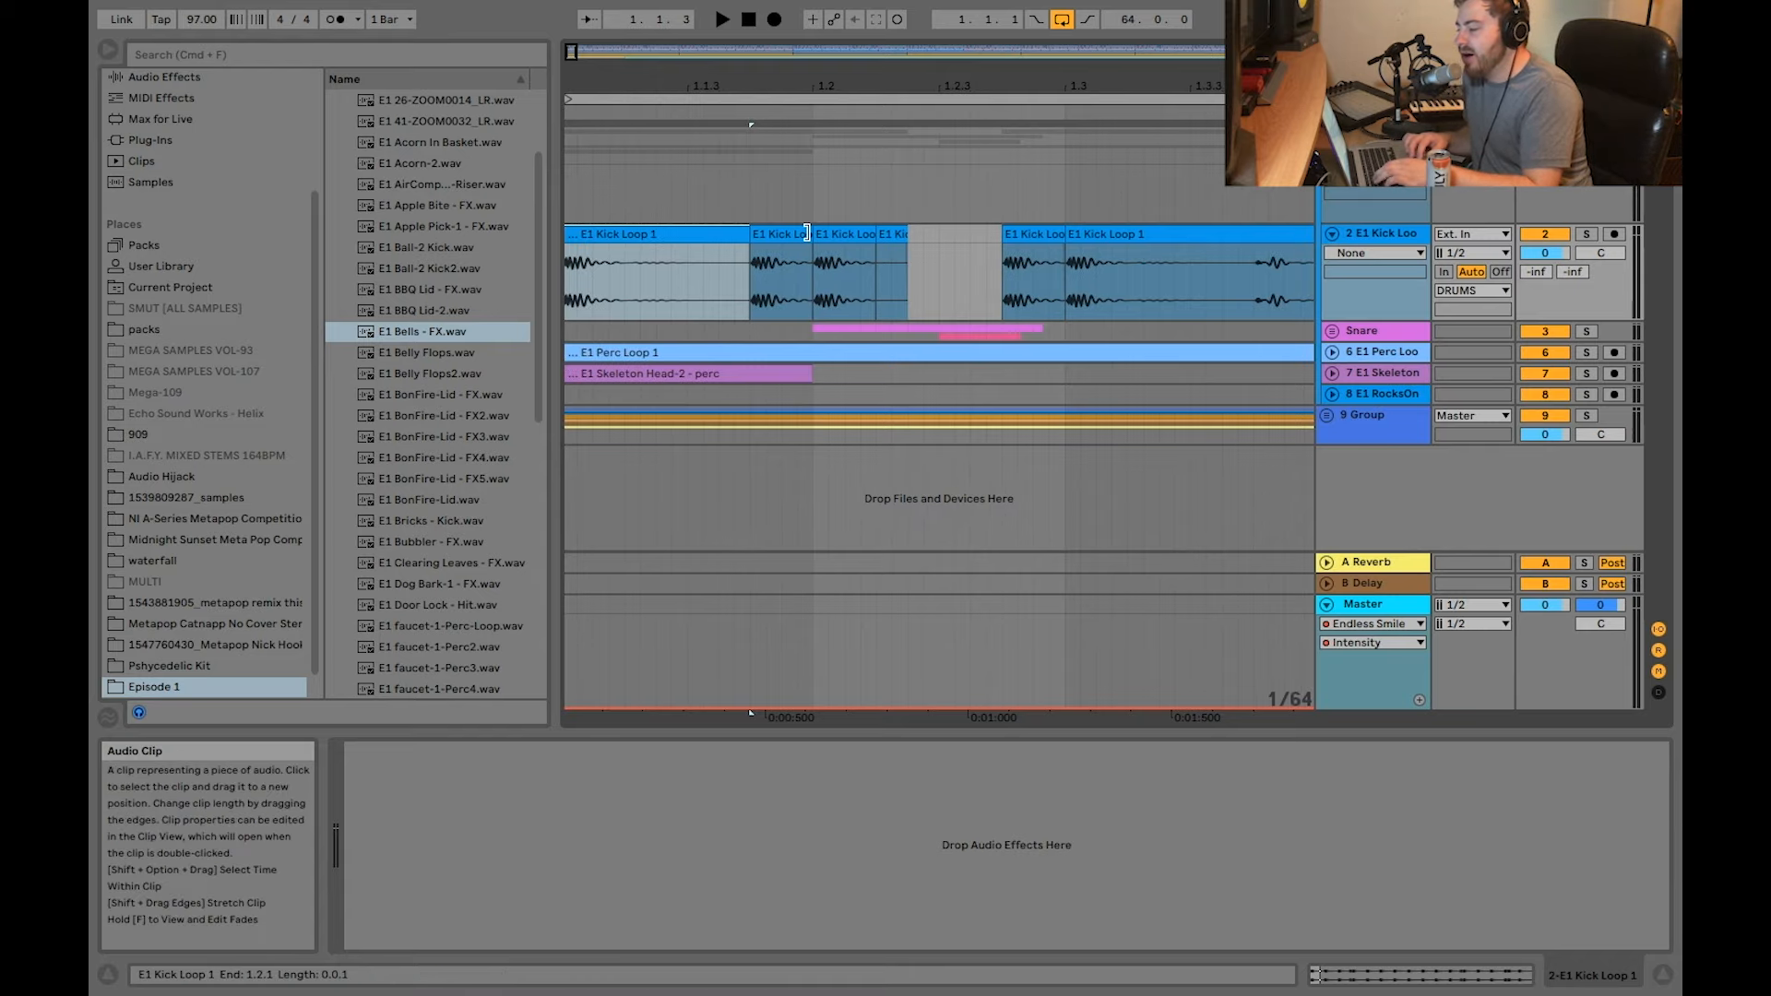
pyautogui.scroll(3, 733, 267)
pyautogui.hscroll(-2, 733, 268)
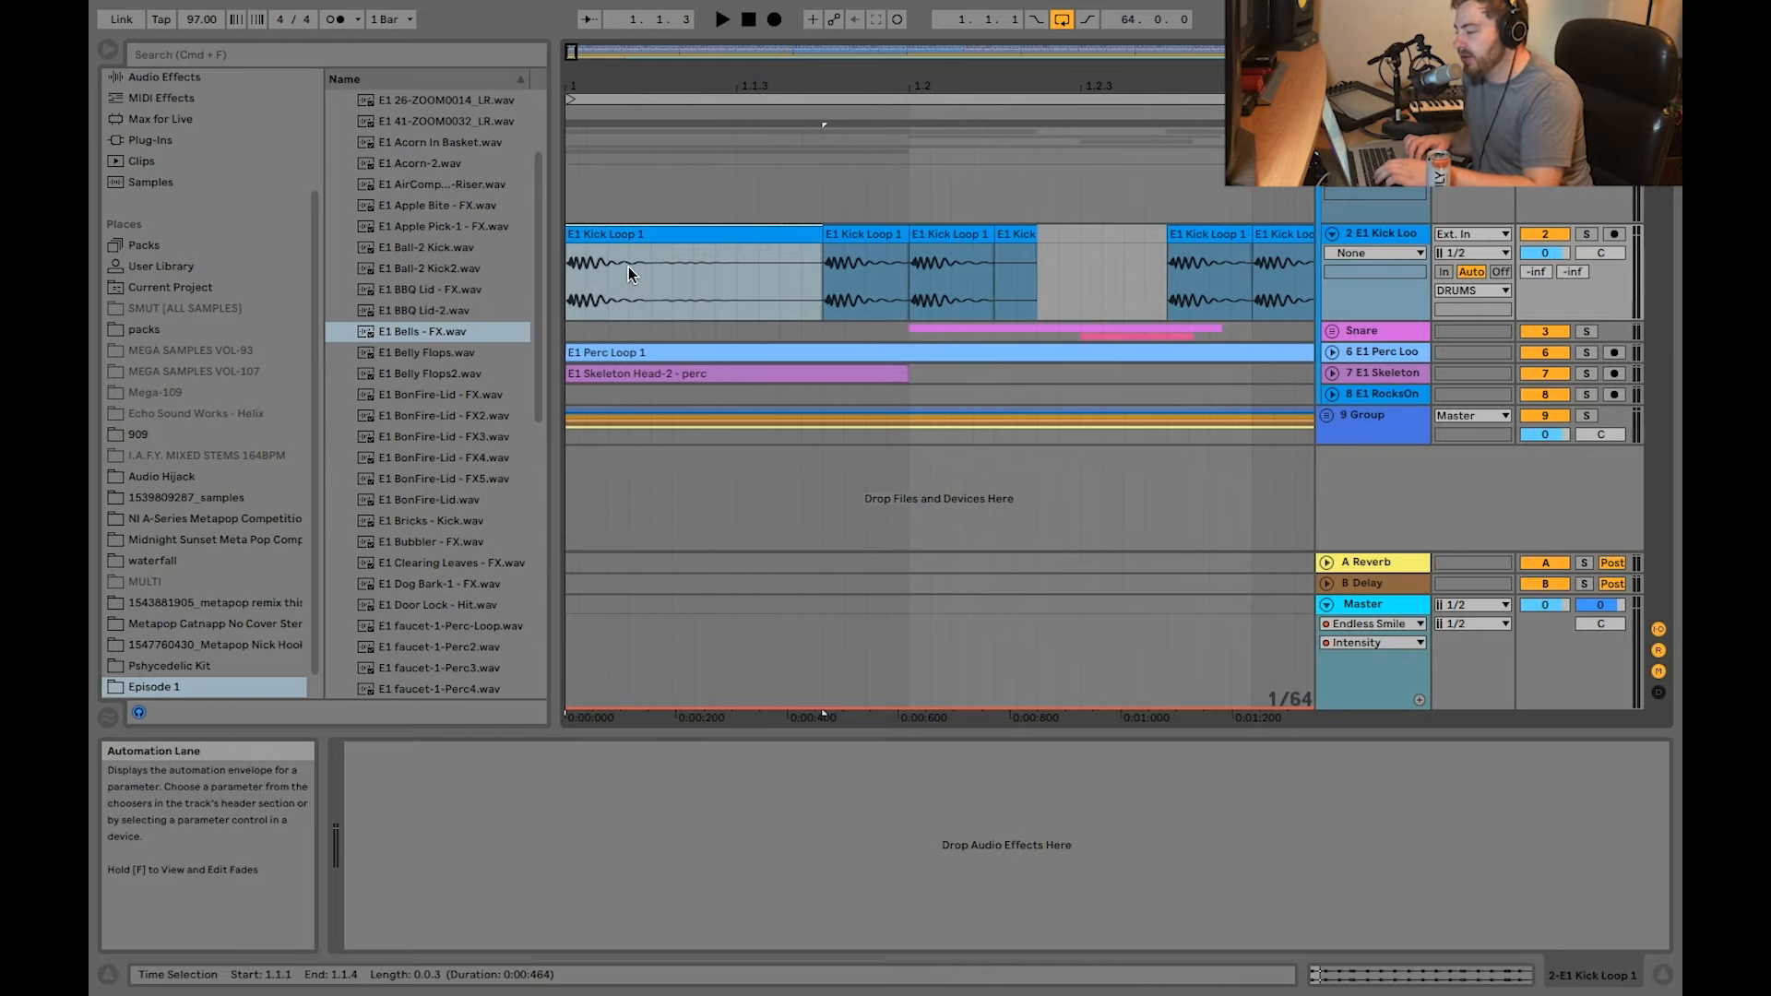
pyautogui.press('+')
pyautogui.press('+')
pyautogui.press('-')
pyautogui.press('-')
pyautogui.press('-')
pyautogui.press('-')
pyautogui.press('-')
pyautogui.press('-')
pyautogui.press('-')
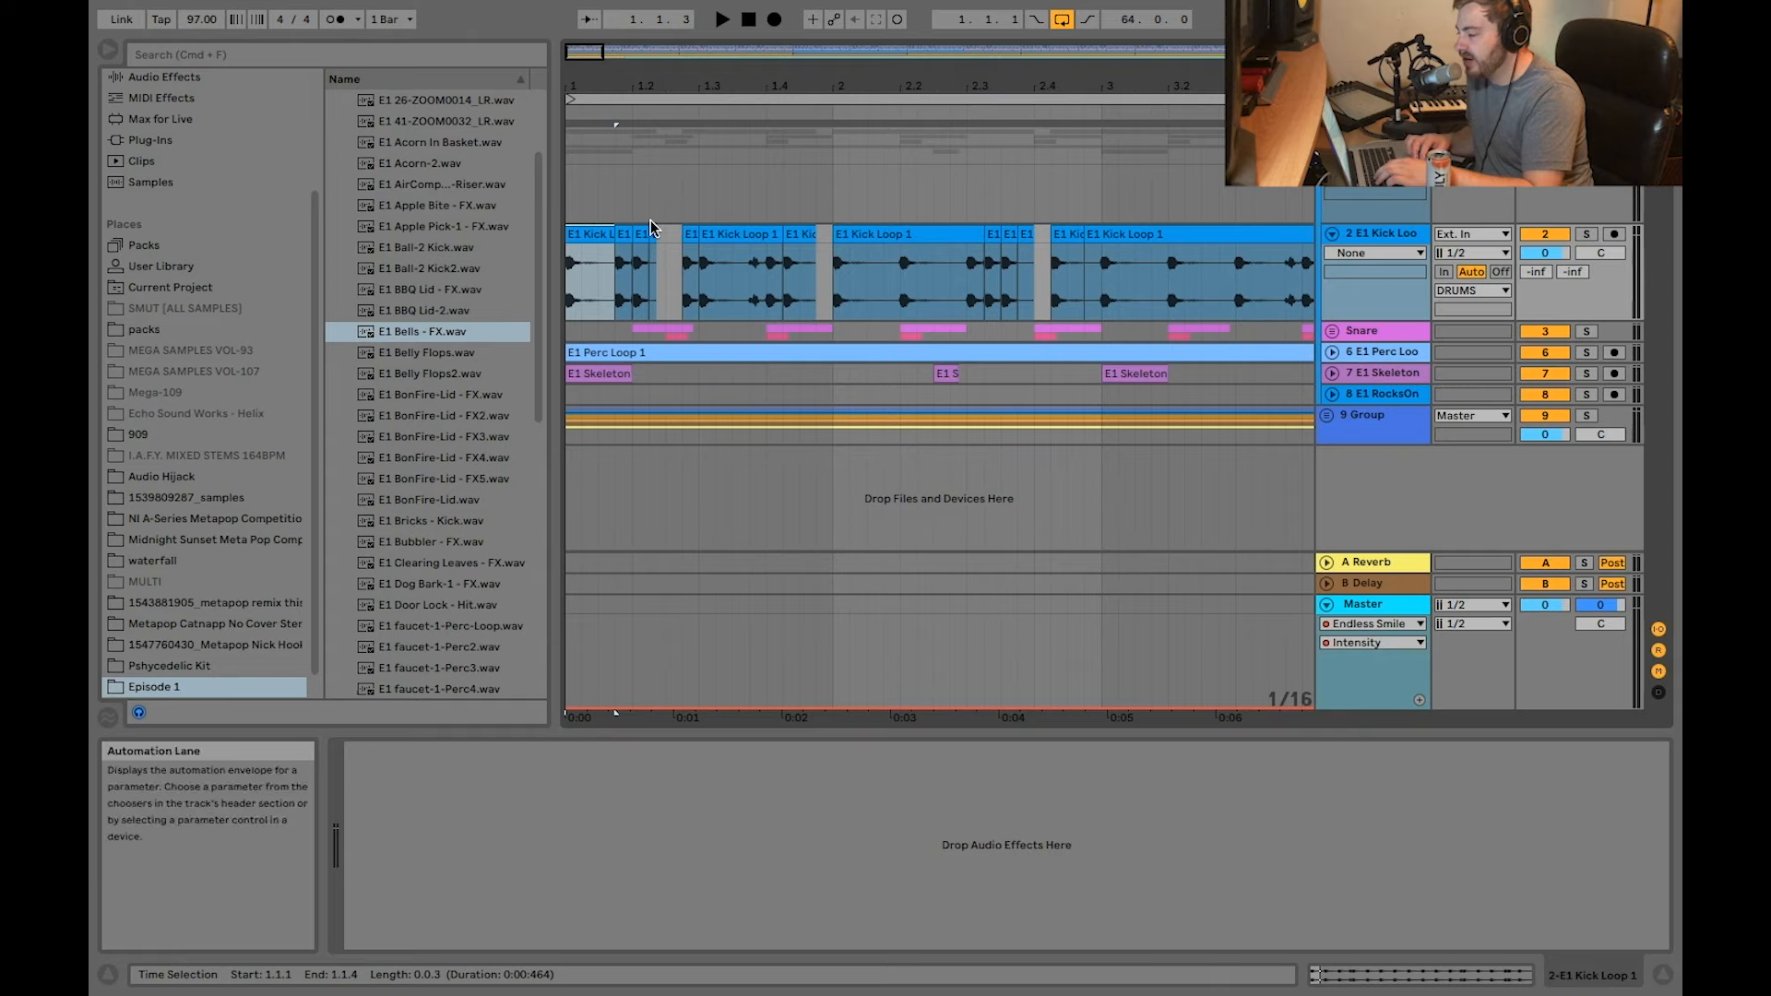
pyautogui.scroll(3, 650, 229)
pyautogui.hscroll(-1, 644, 229)
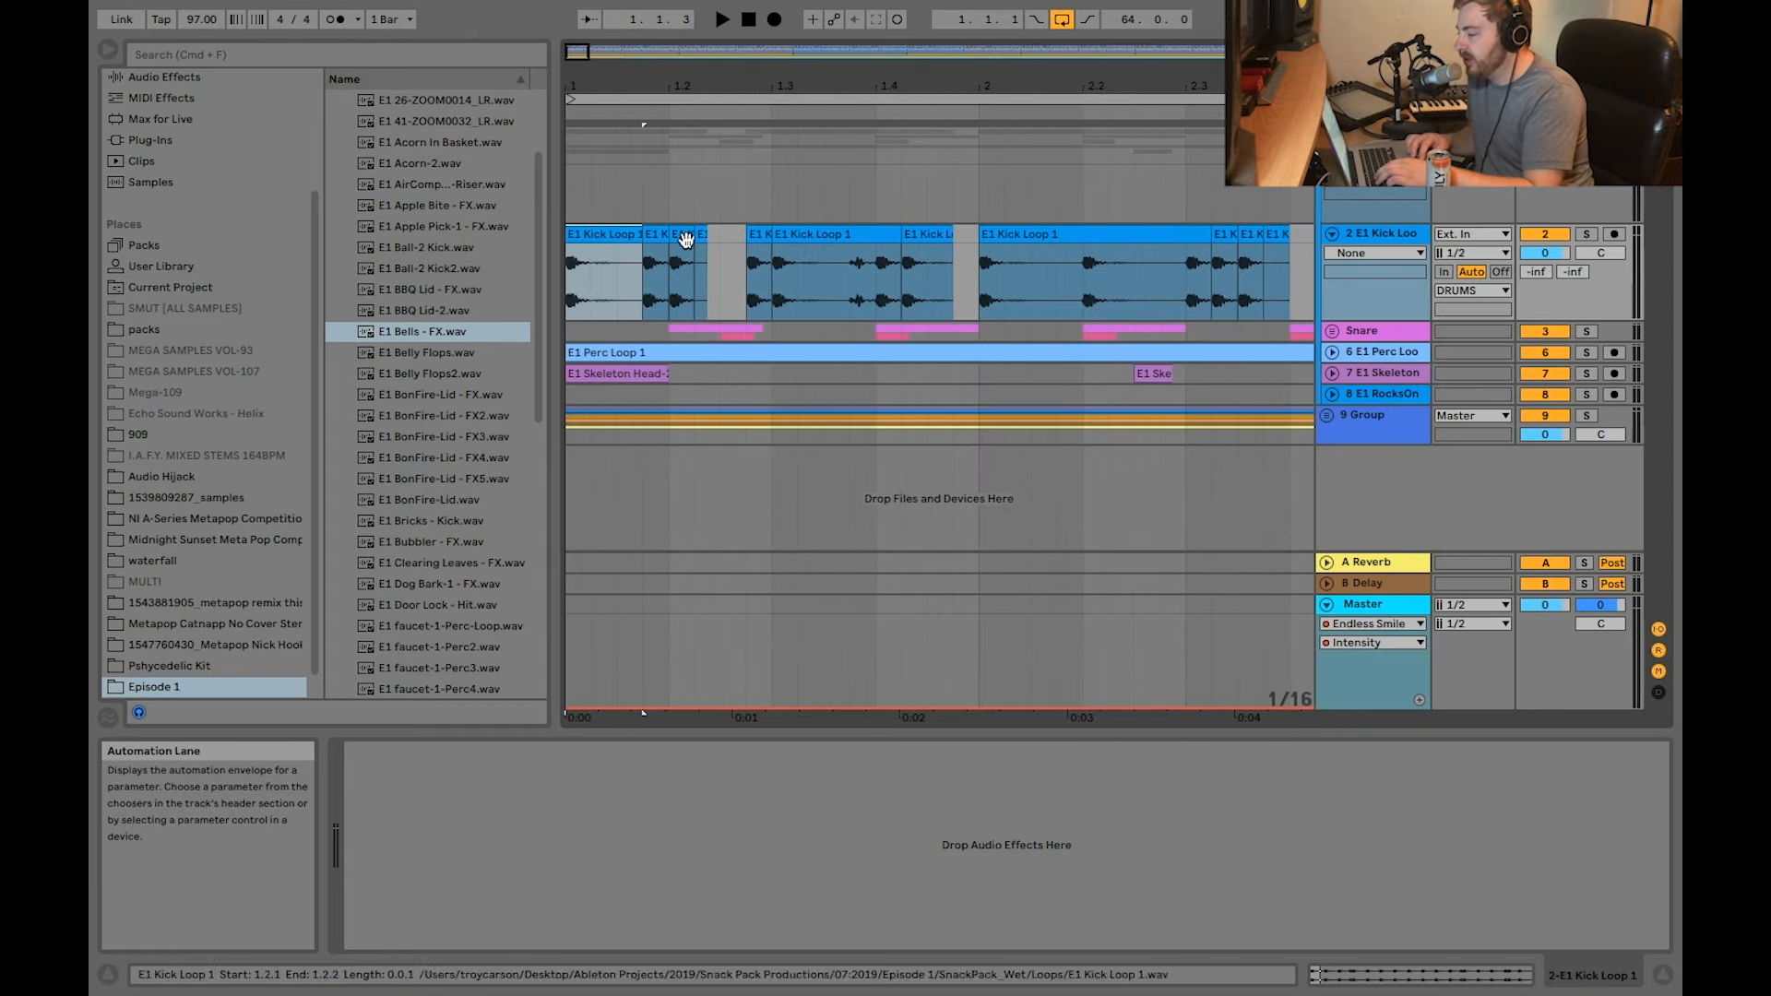
pyautogui.scroll(-3, 803, 214)
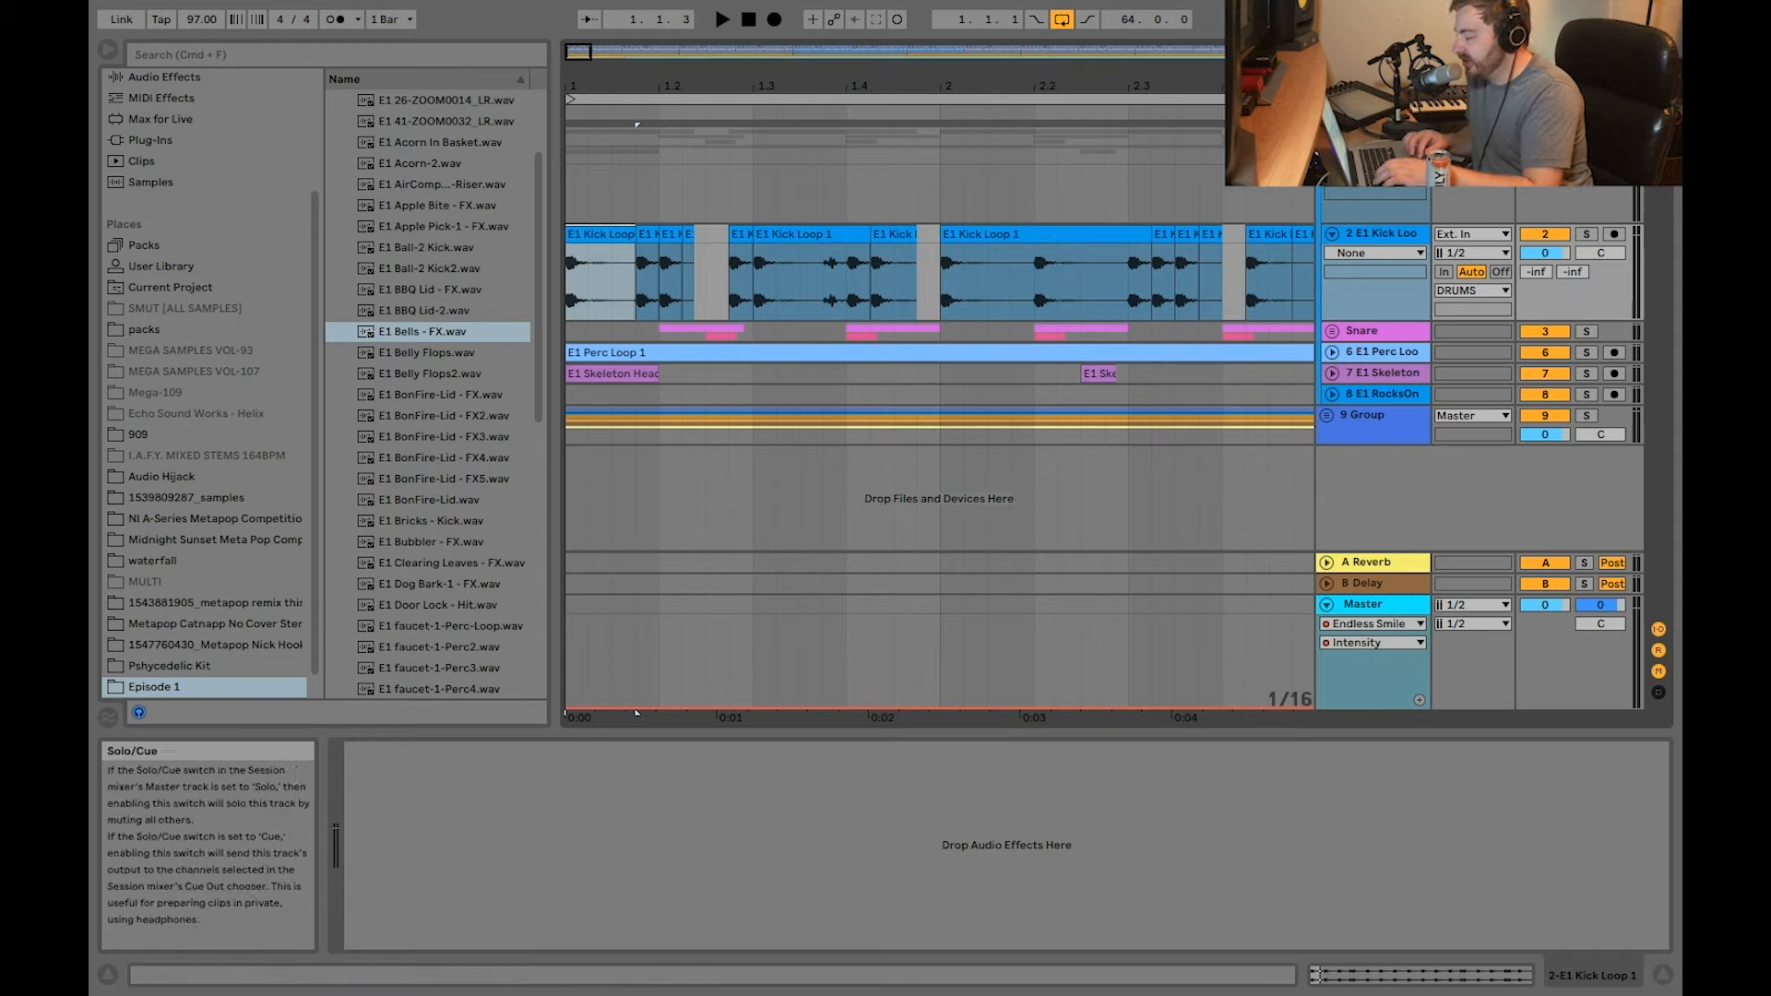
# Step: Play the 97 BPM drum arrangement from the start twice to hear the sliced kick loop with the other layers
pyautogui.press('space')
pyautogui.press('-')
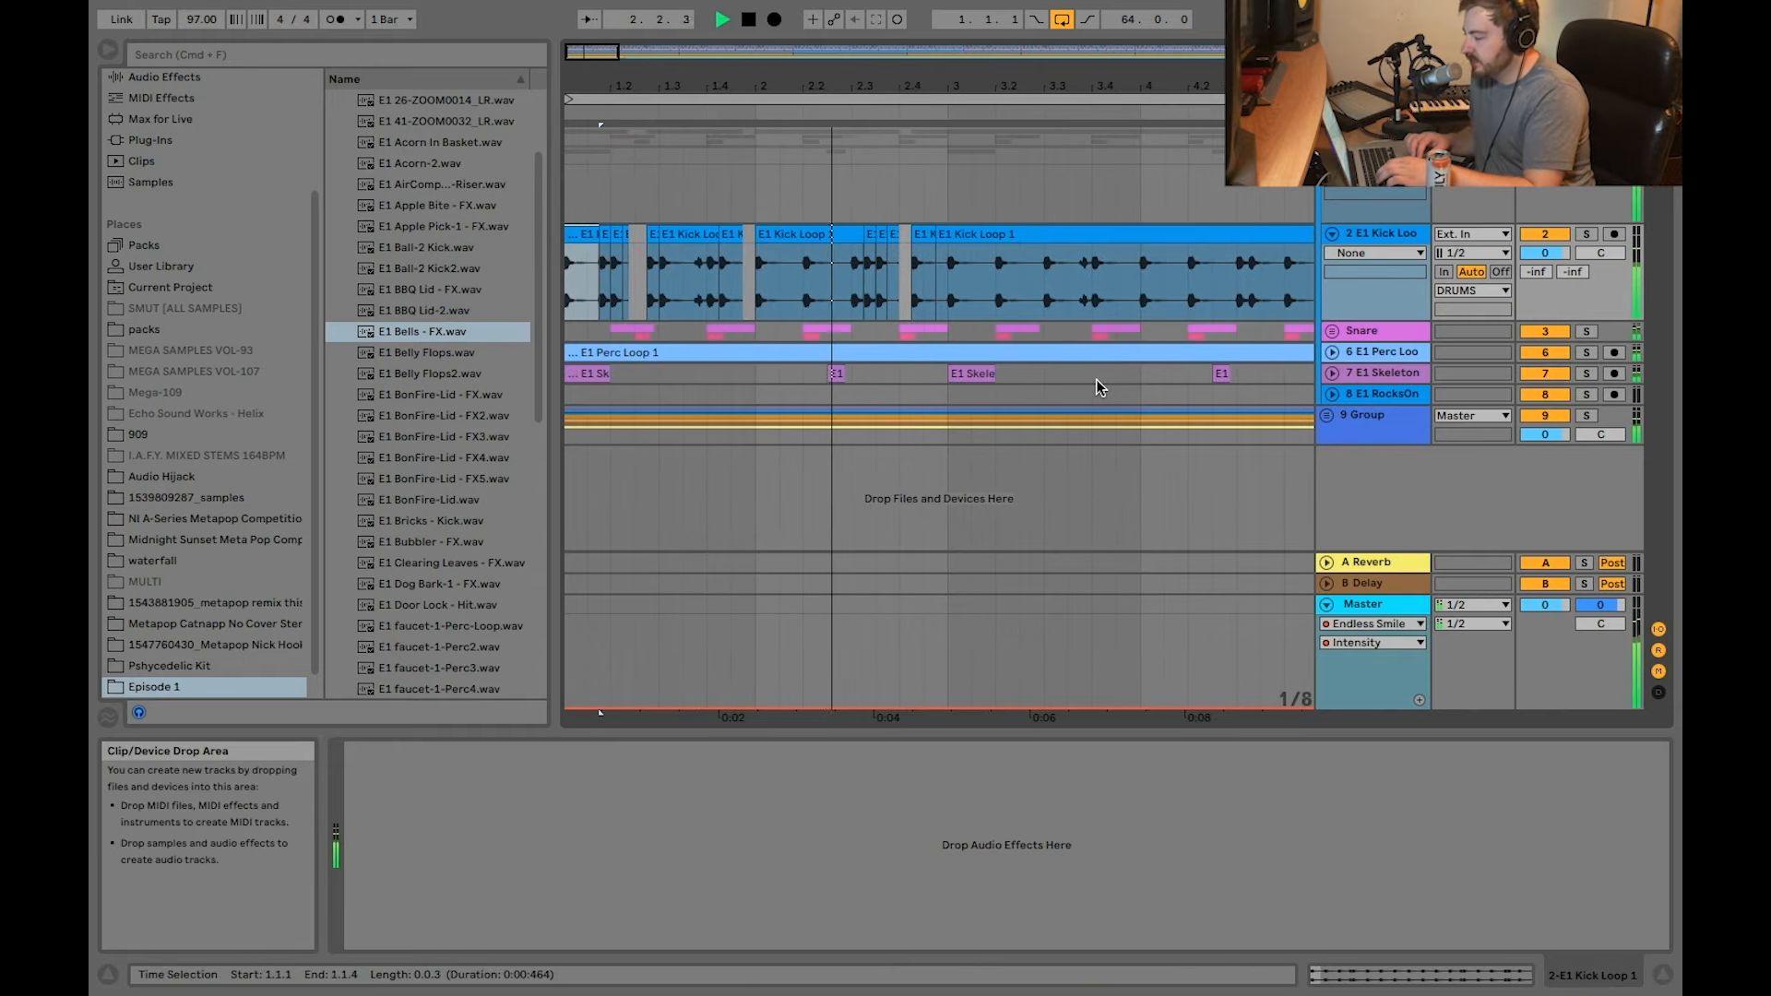
pyautogui.press('-')
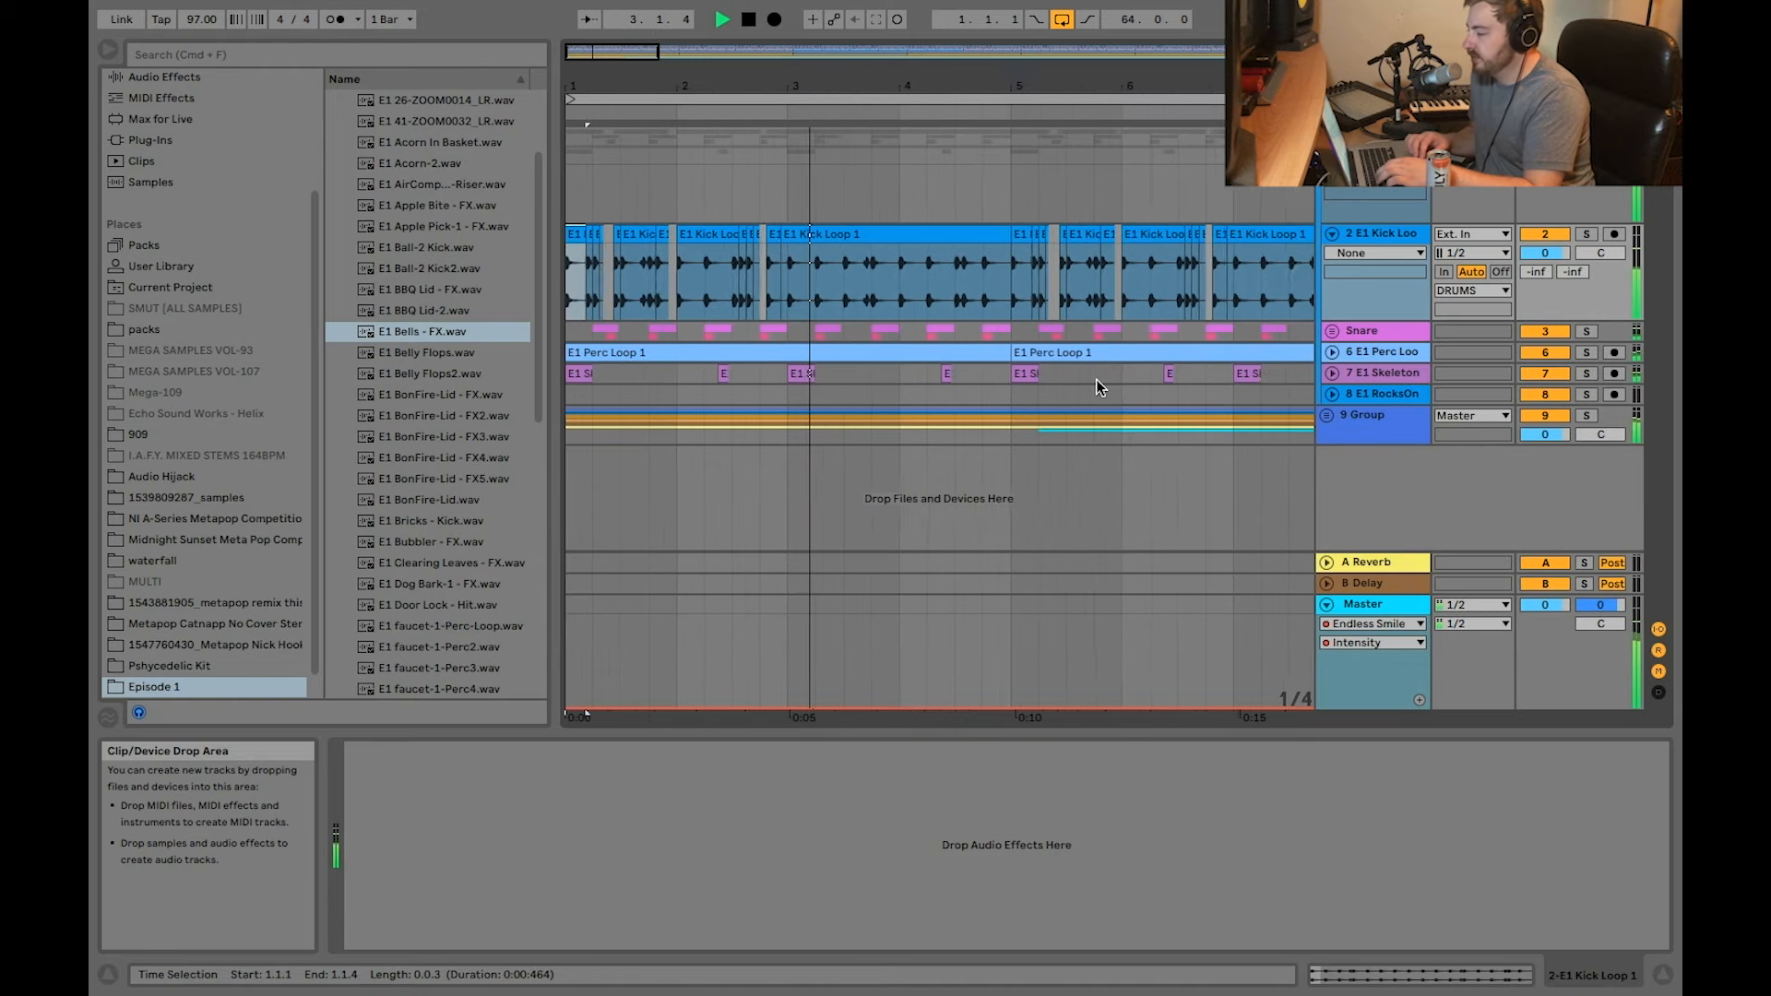
pyautogui.press('-')
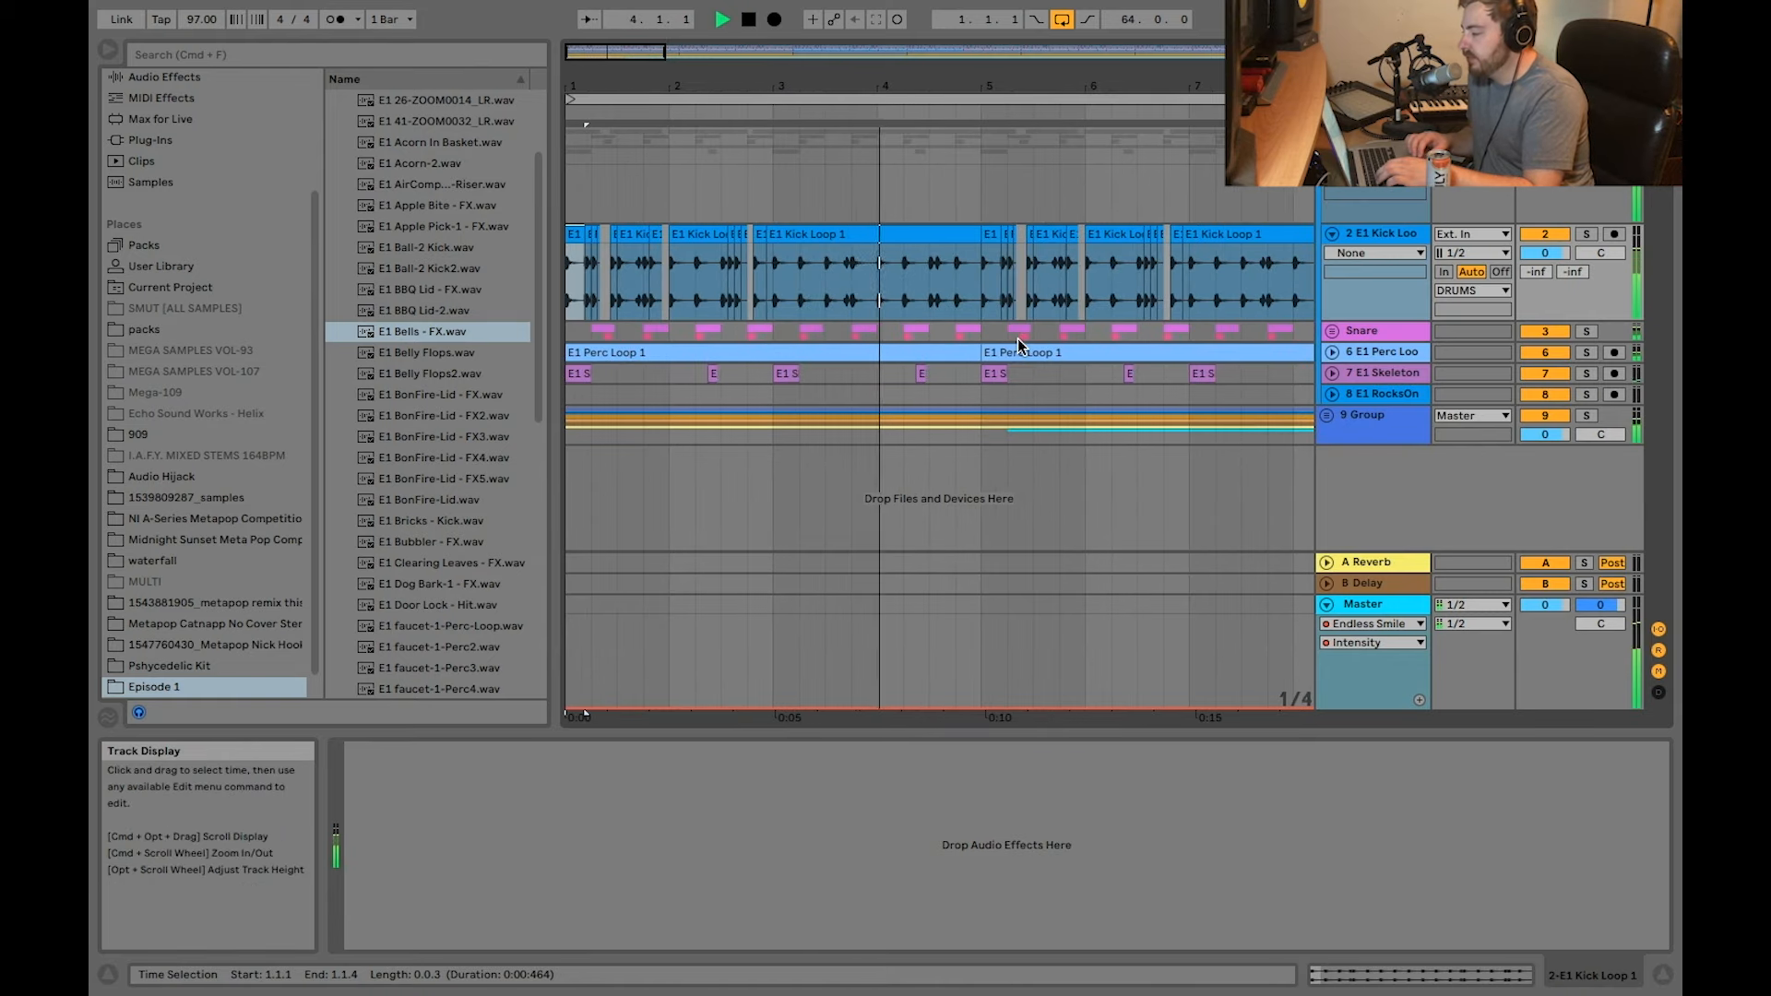
pyautogui.press('space')
pyautogui.press('+')
pyautogui.press('+')
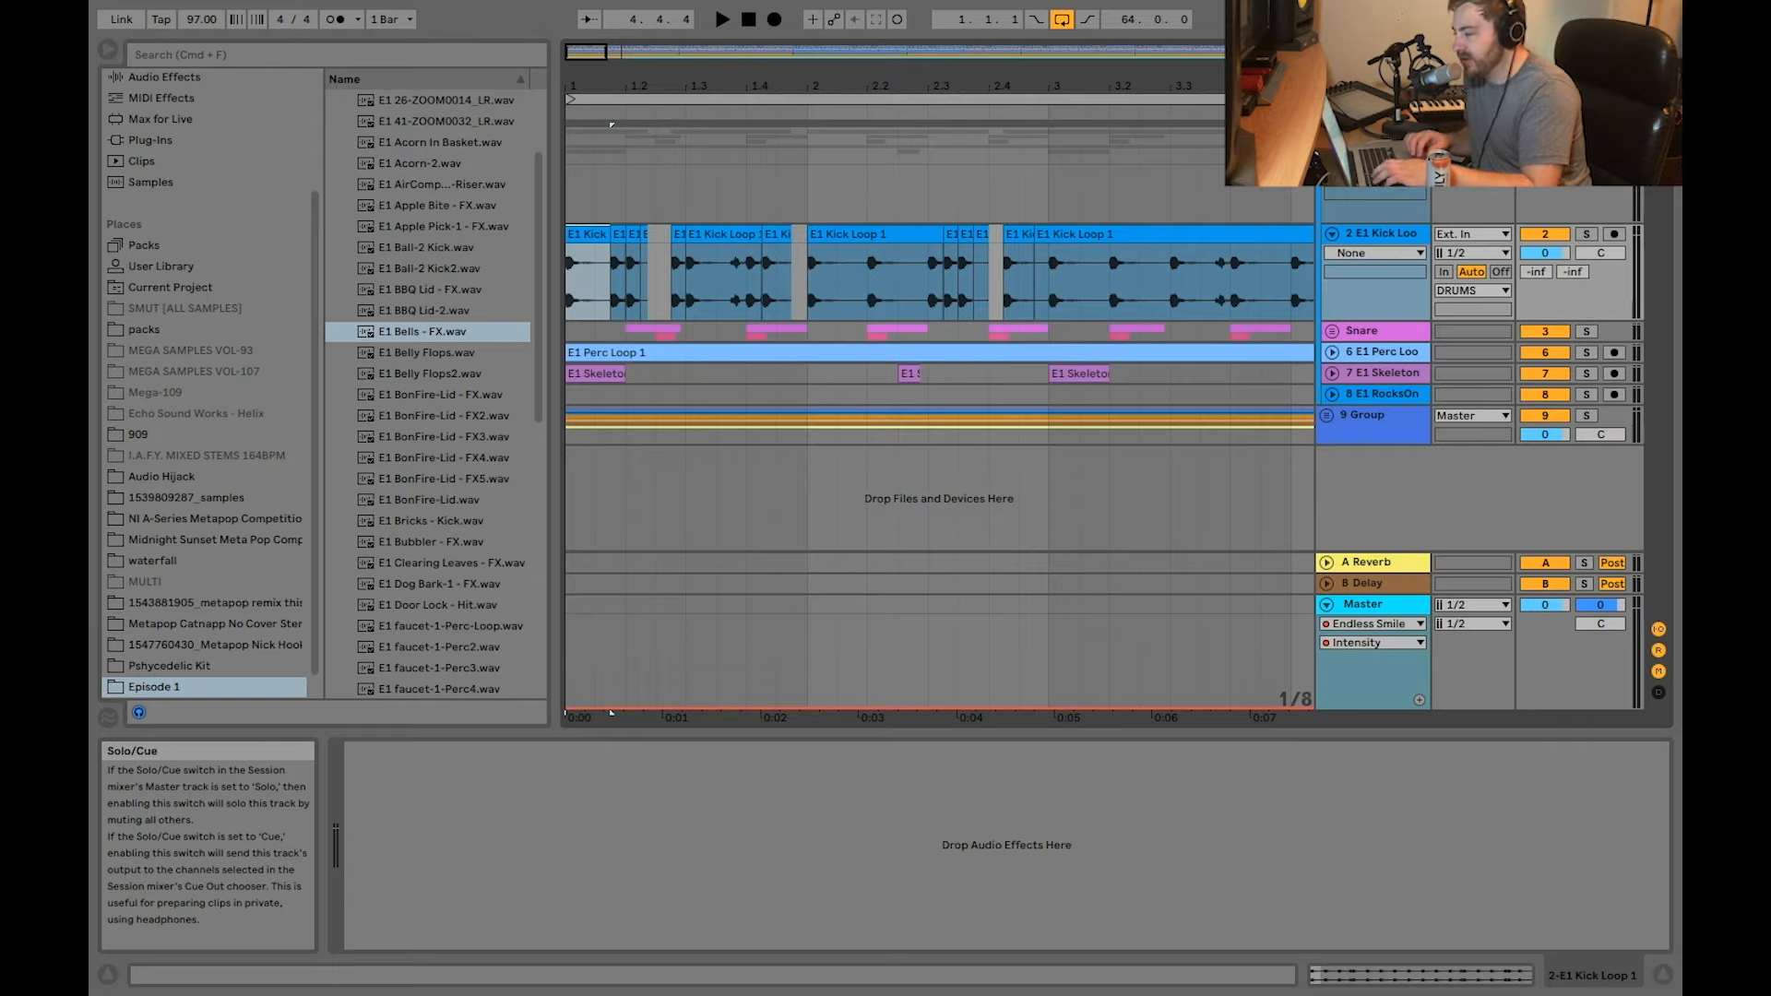
pyautogui.press('space')
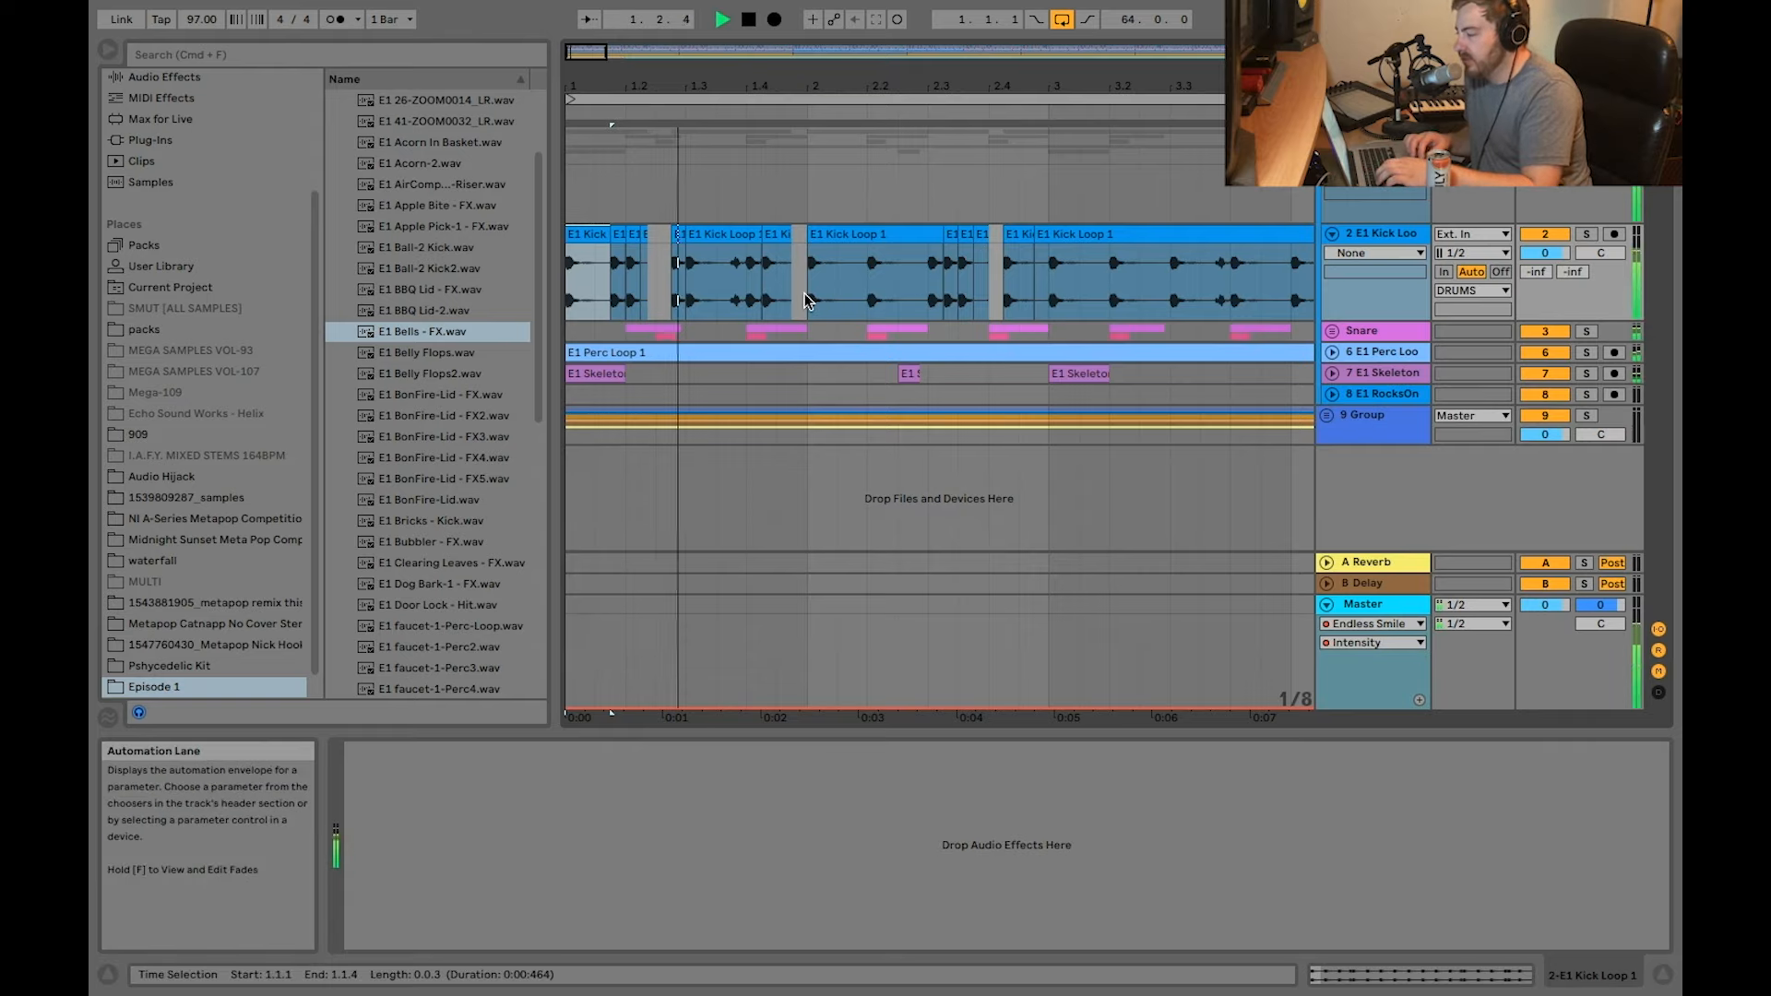
pyautogui.press('space')
# Step: Unfold the Snare group and select the first E1 Lighter - Snare clip on track 4 to show its device chain
pyautogui.scroll(2, 658, 274)
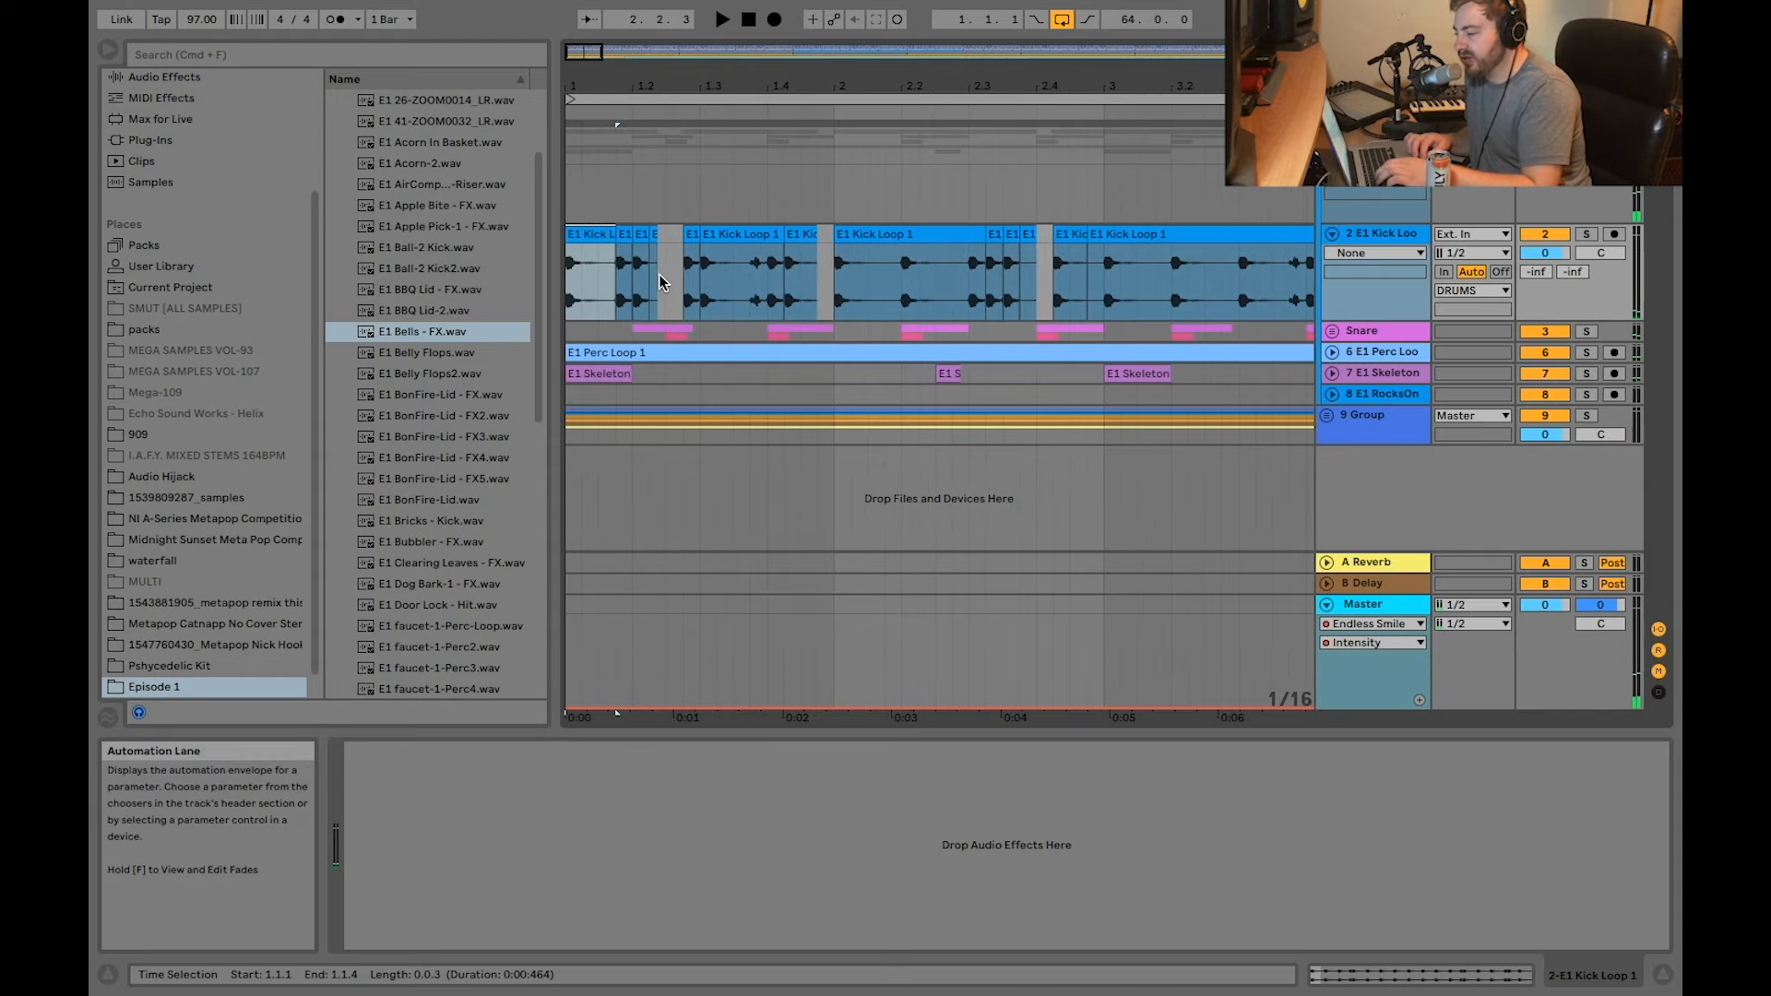
pyautogui.scroll(2, 576, 238)
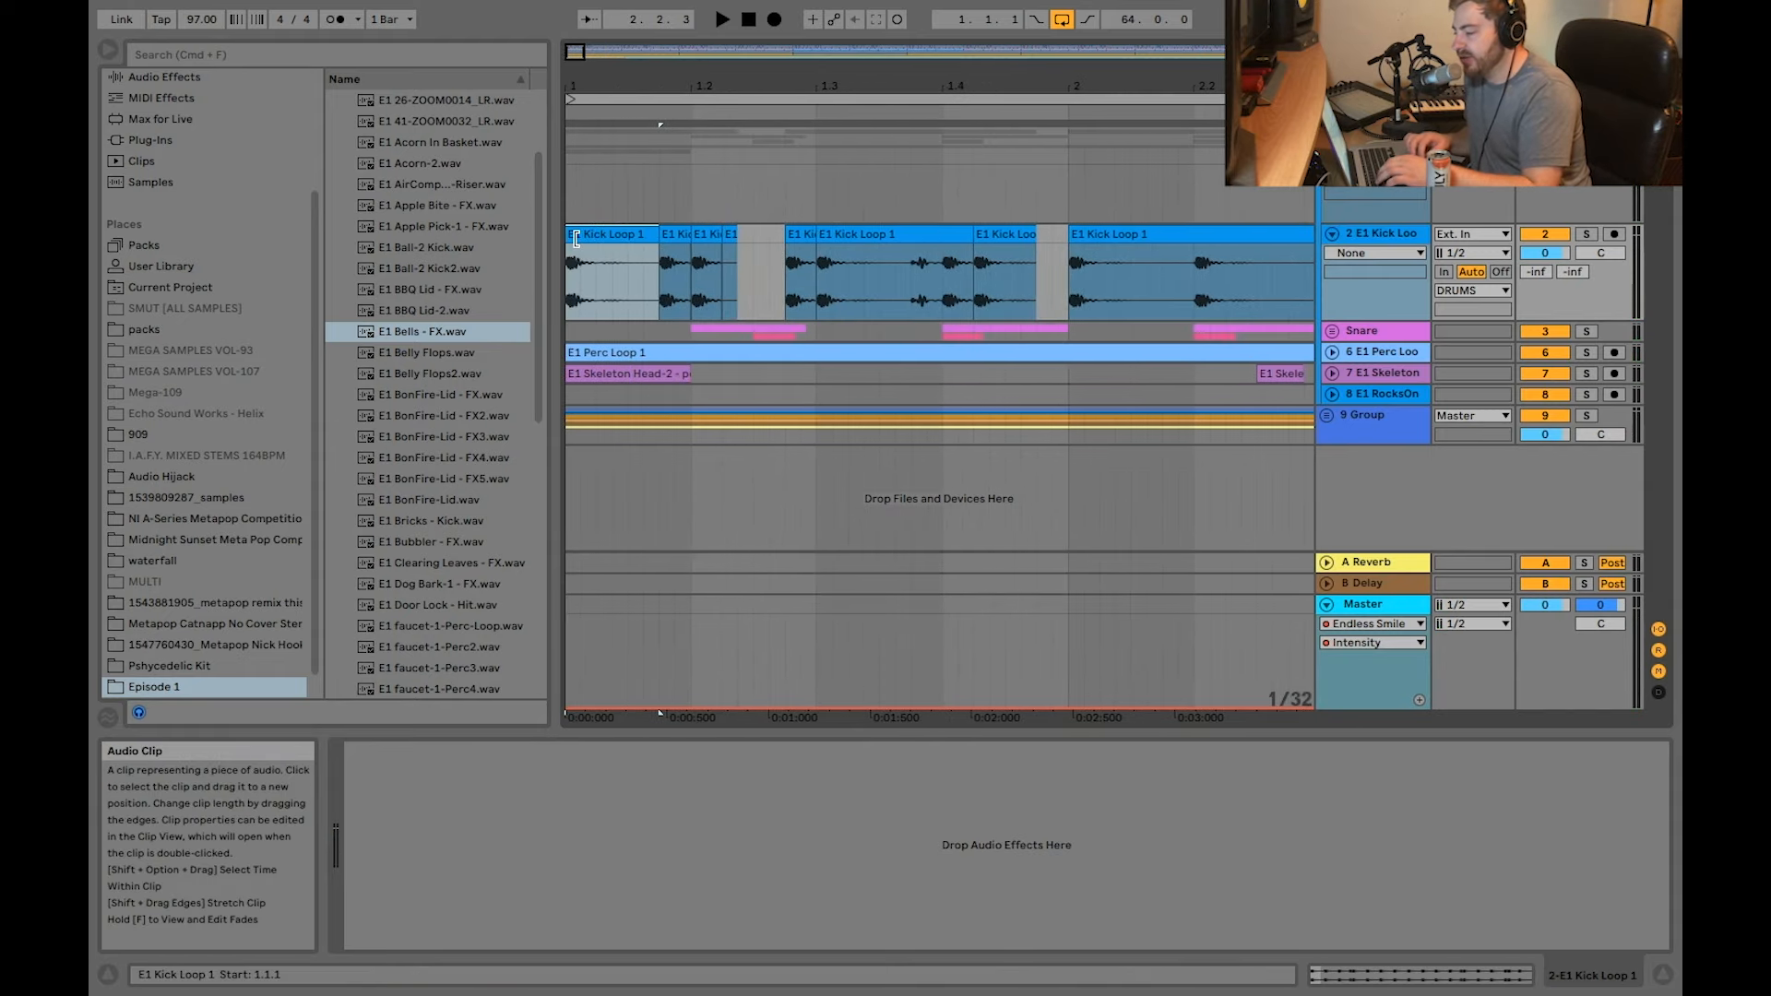
pyautogui.click(1332, 331)
pyautogui.scroll(-2, 922, 371)
pyautogui.scroll(2, 734, 294)
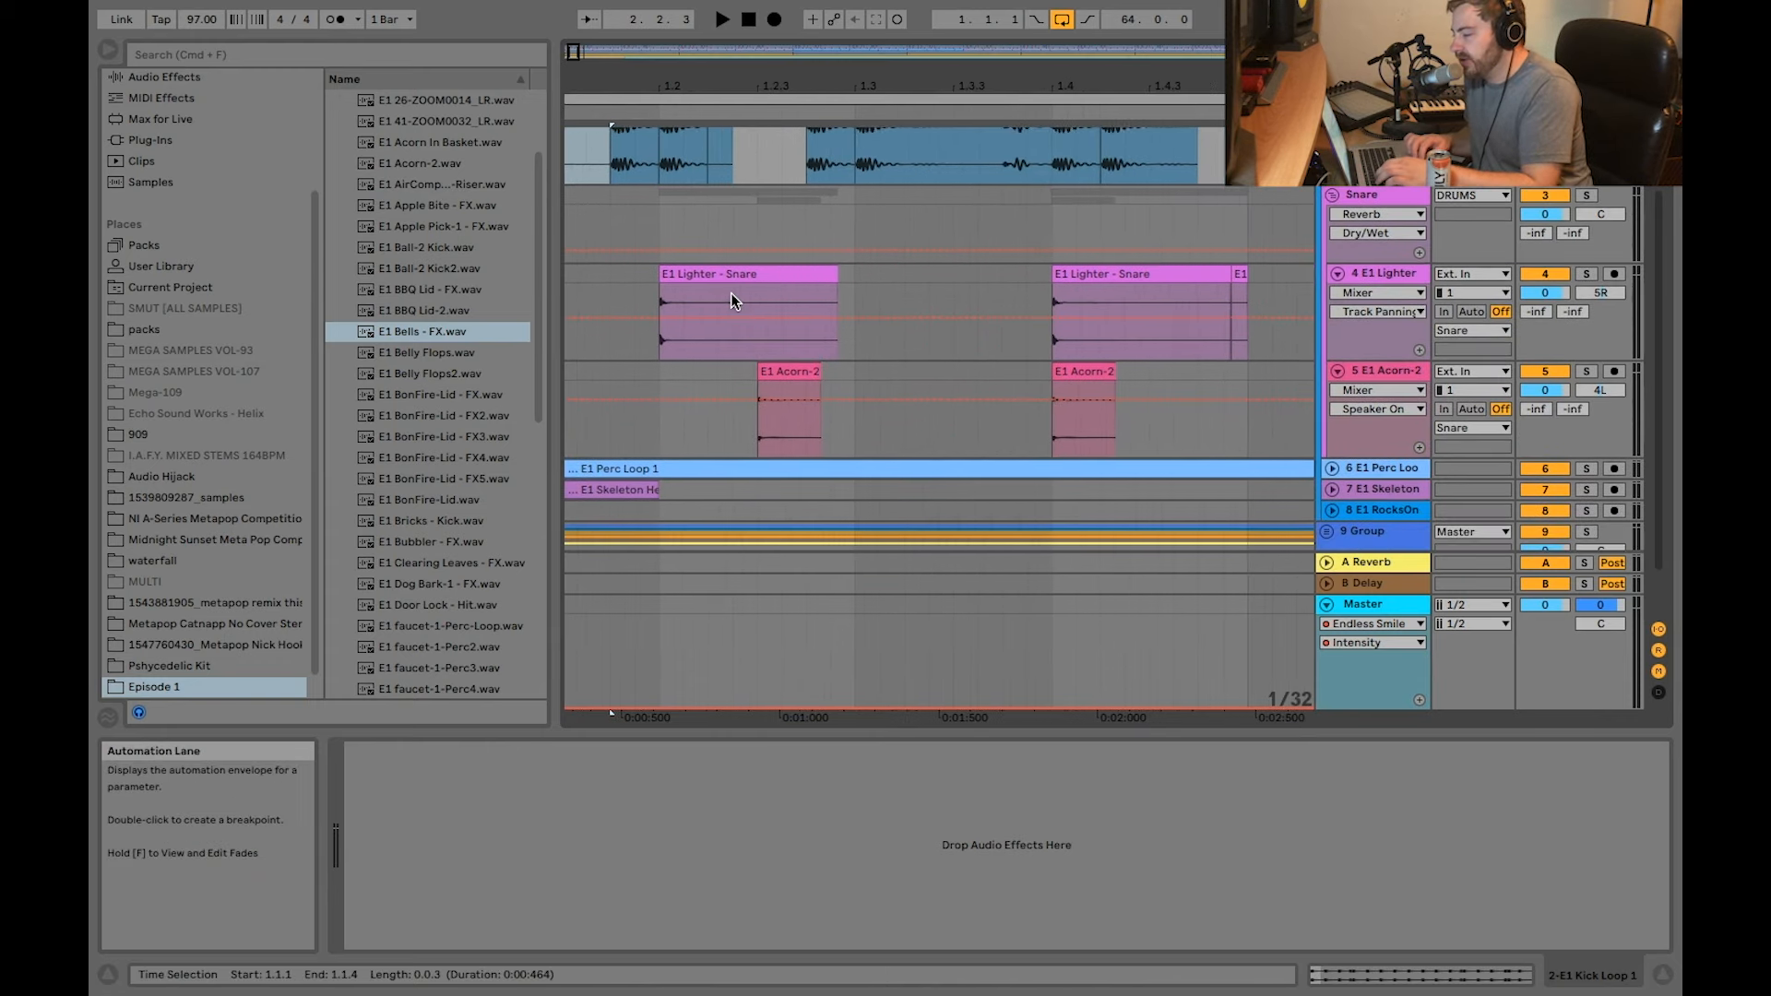
pyautogui.hscroll(-2, 730, 294)
pyautogui.click(809, 292)
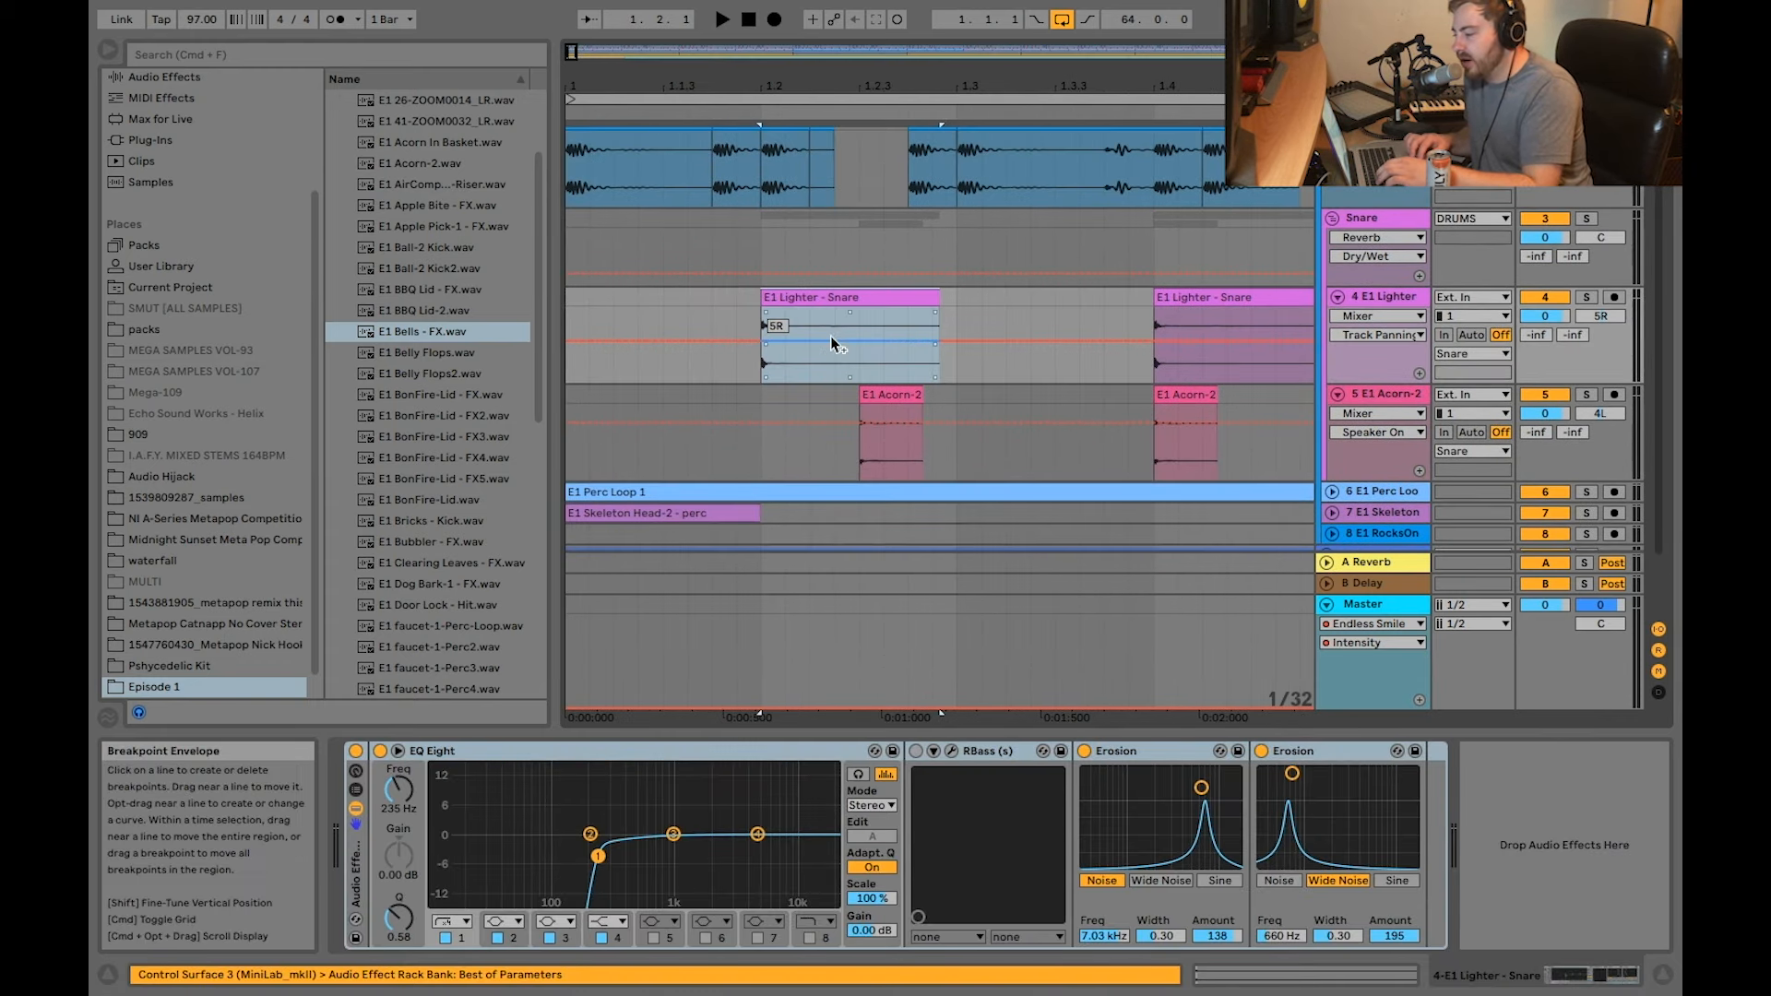
# Step: Examine the E1 Lighter - Snare clips and their EQ Eight, and select the RBass device in the effect rack
pyautogui.scroll(2, 793, 281)
pyautogui.scroll(-2, 789, 341)
pyautogui.scroll(-2, 807, 236)
pyautogui.scroll(2, 738, 228)
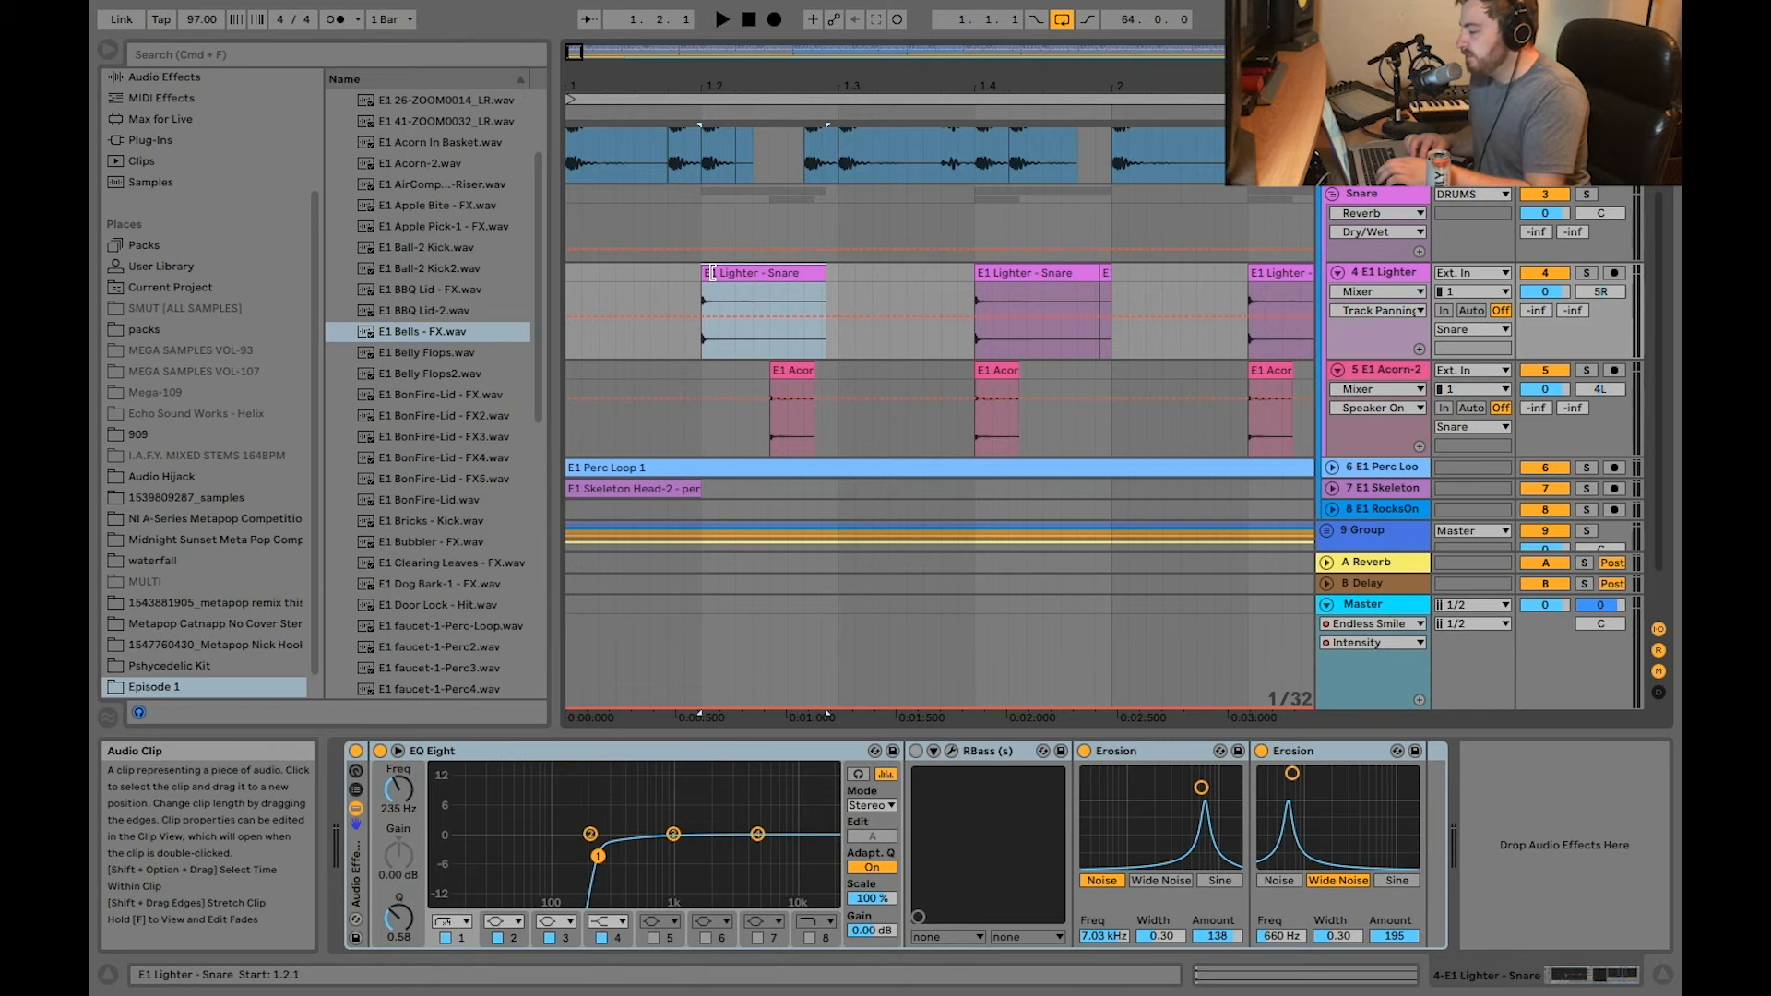
pyautogui.click(758, 272)
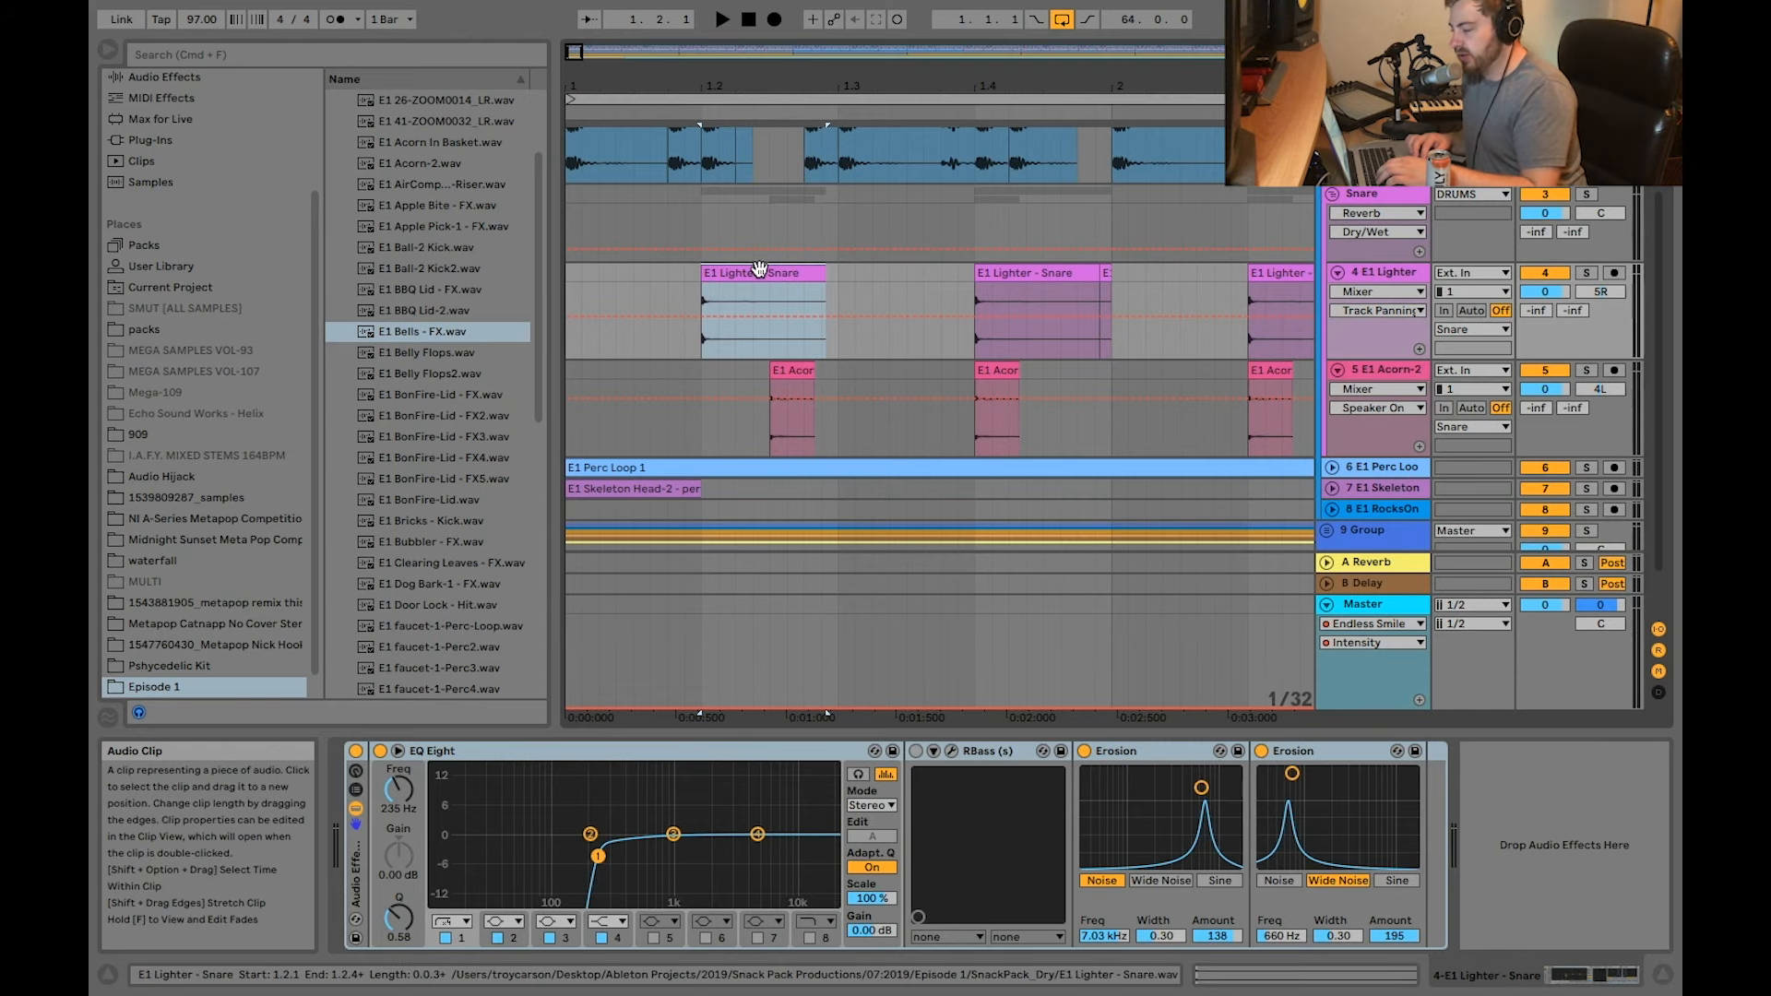
pyautogui.press('-')
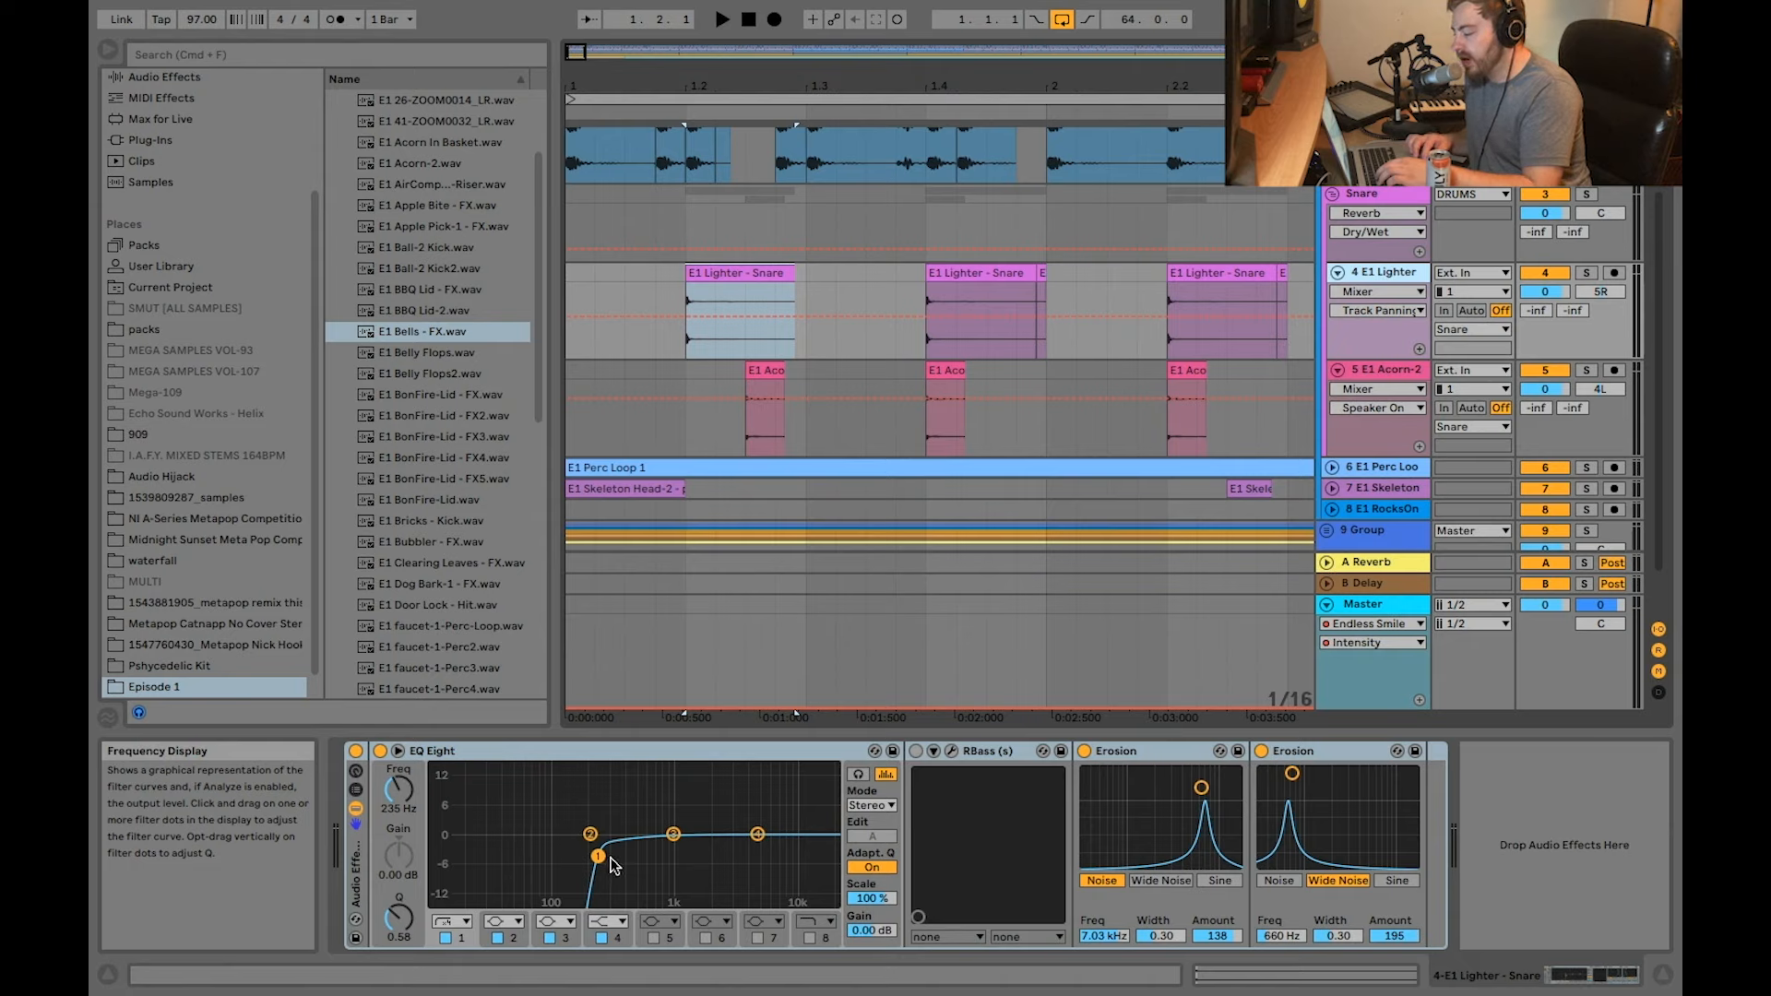
pyautogui.click(978, 755)
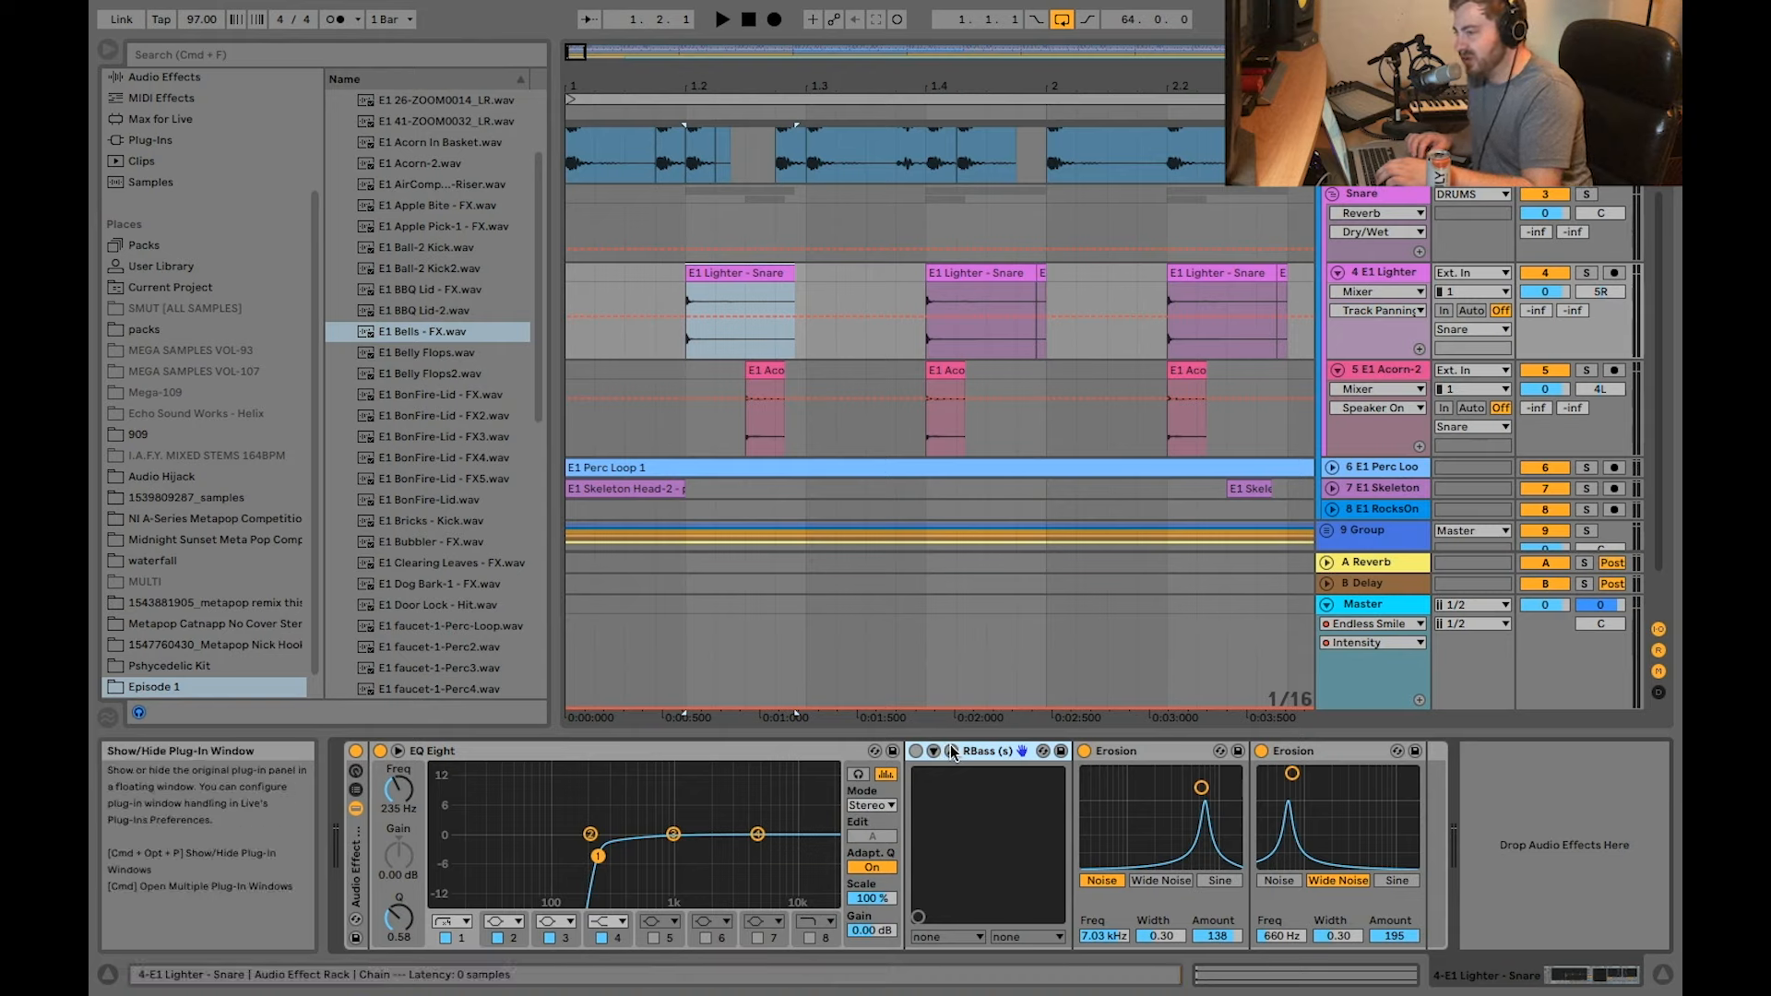
# Step: Compare the settings of the two Erosion devices in the E1 Lighter - Snare effect rack
pyautogui.click(1132, 750)
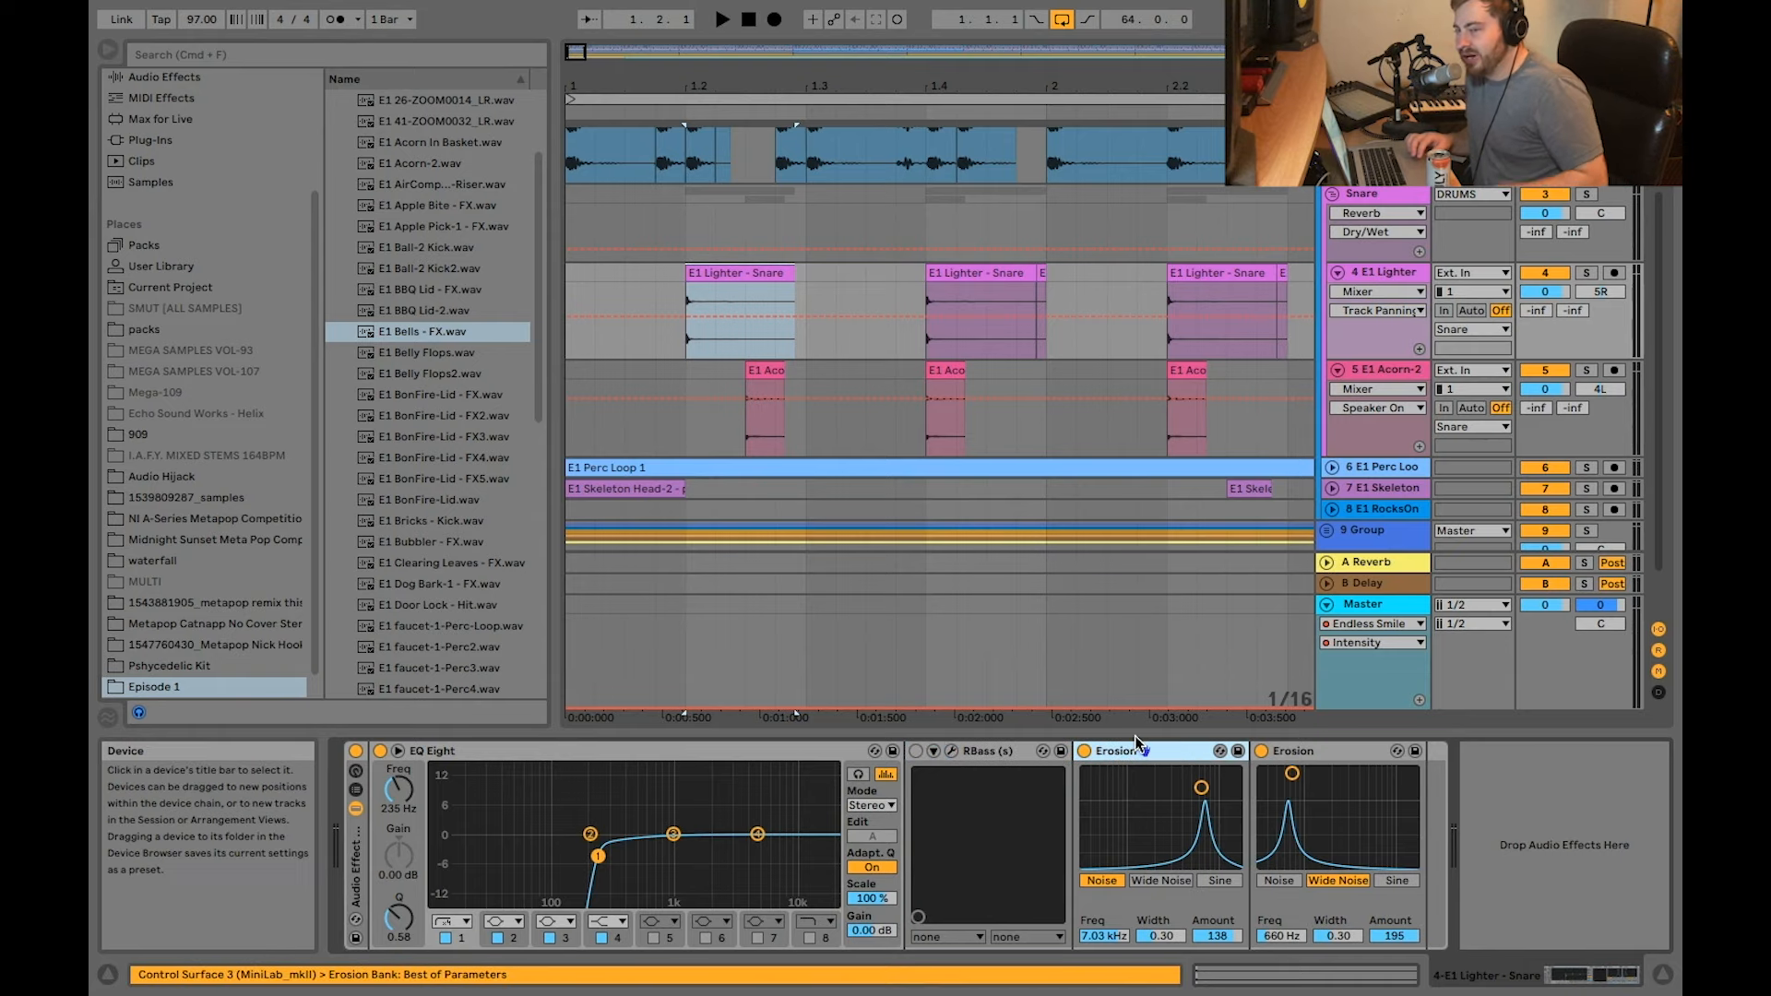
pyautogui.click(1318, 751)
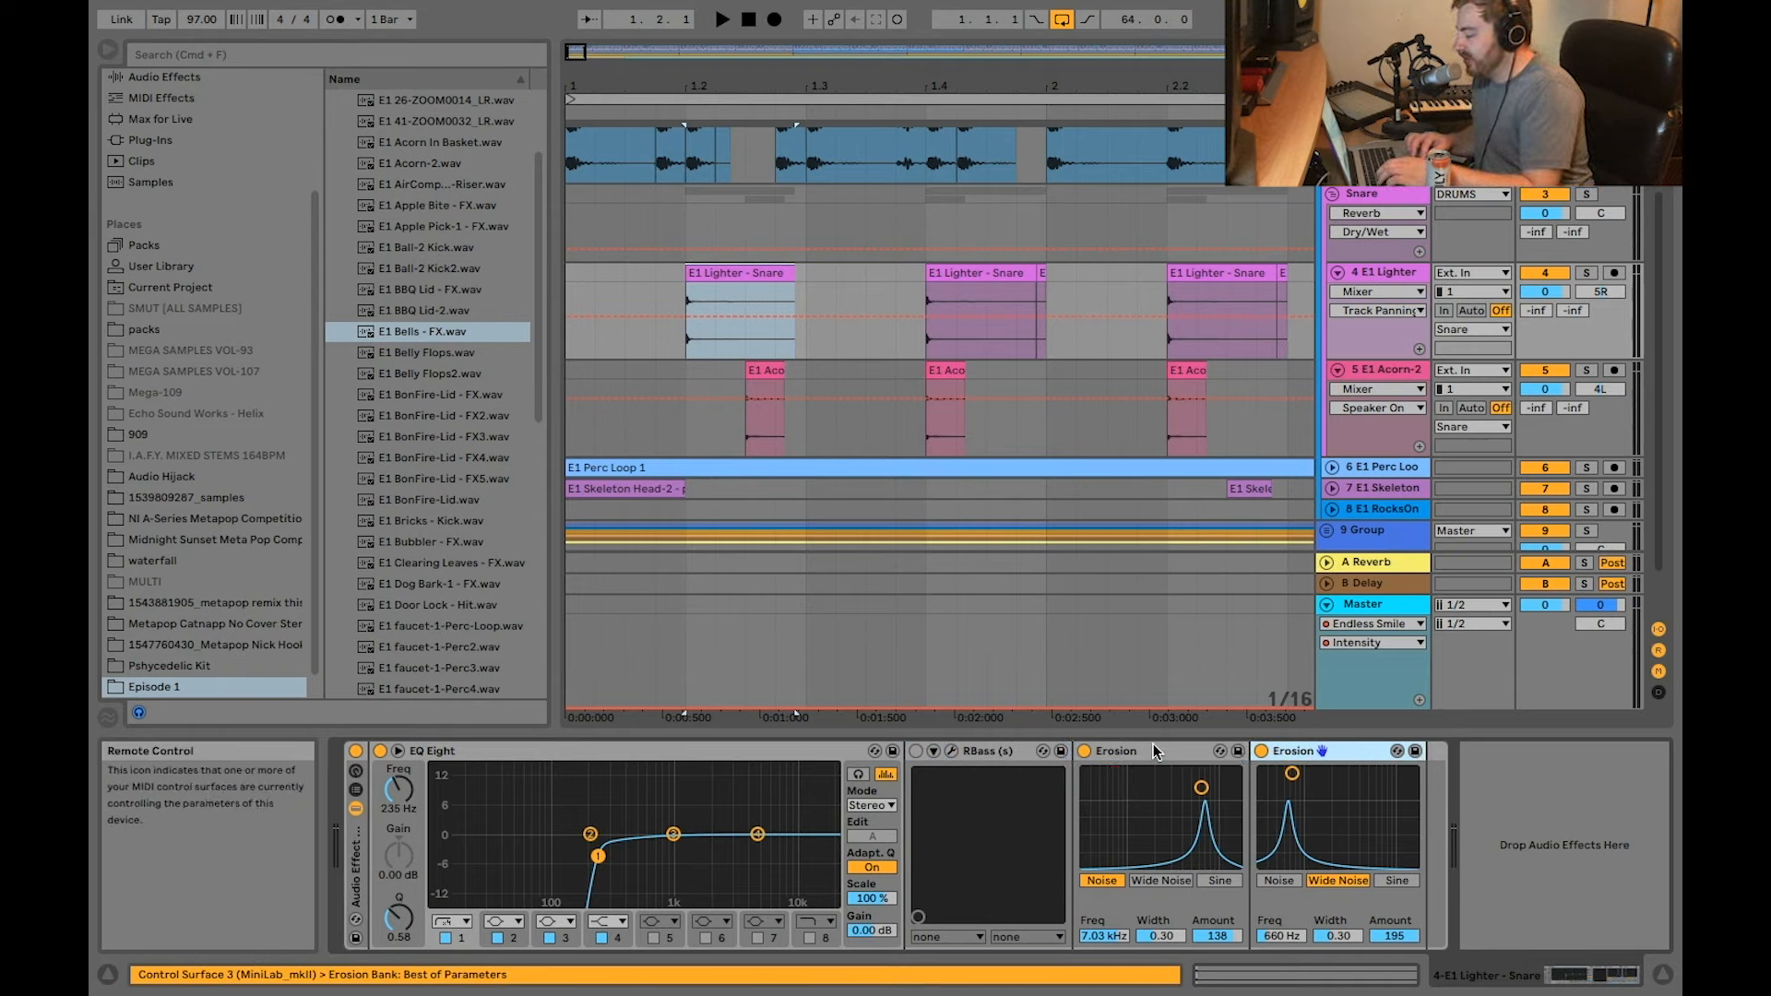
pyautogui.click(1158, 749)
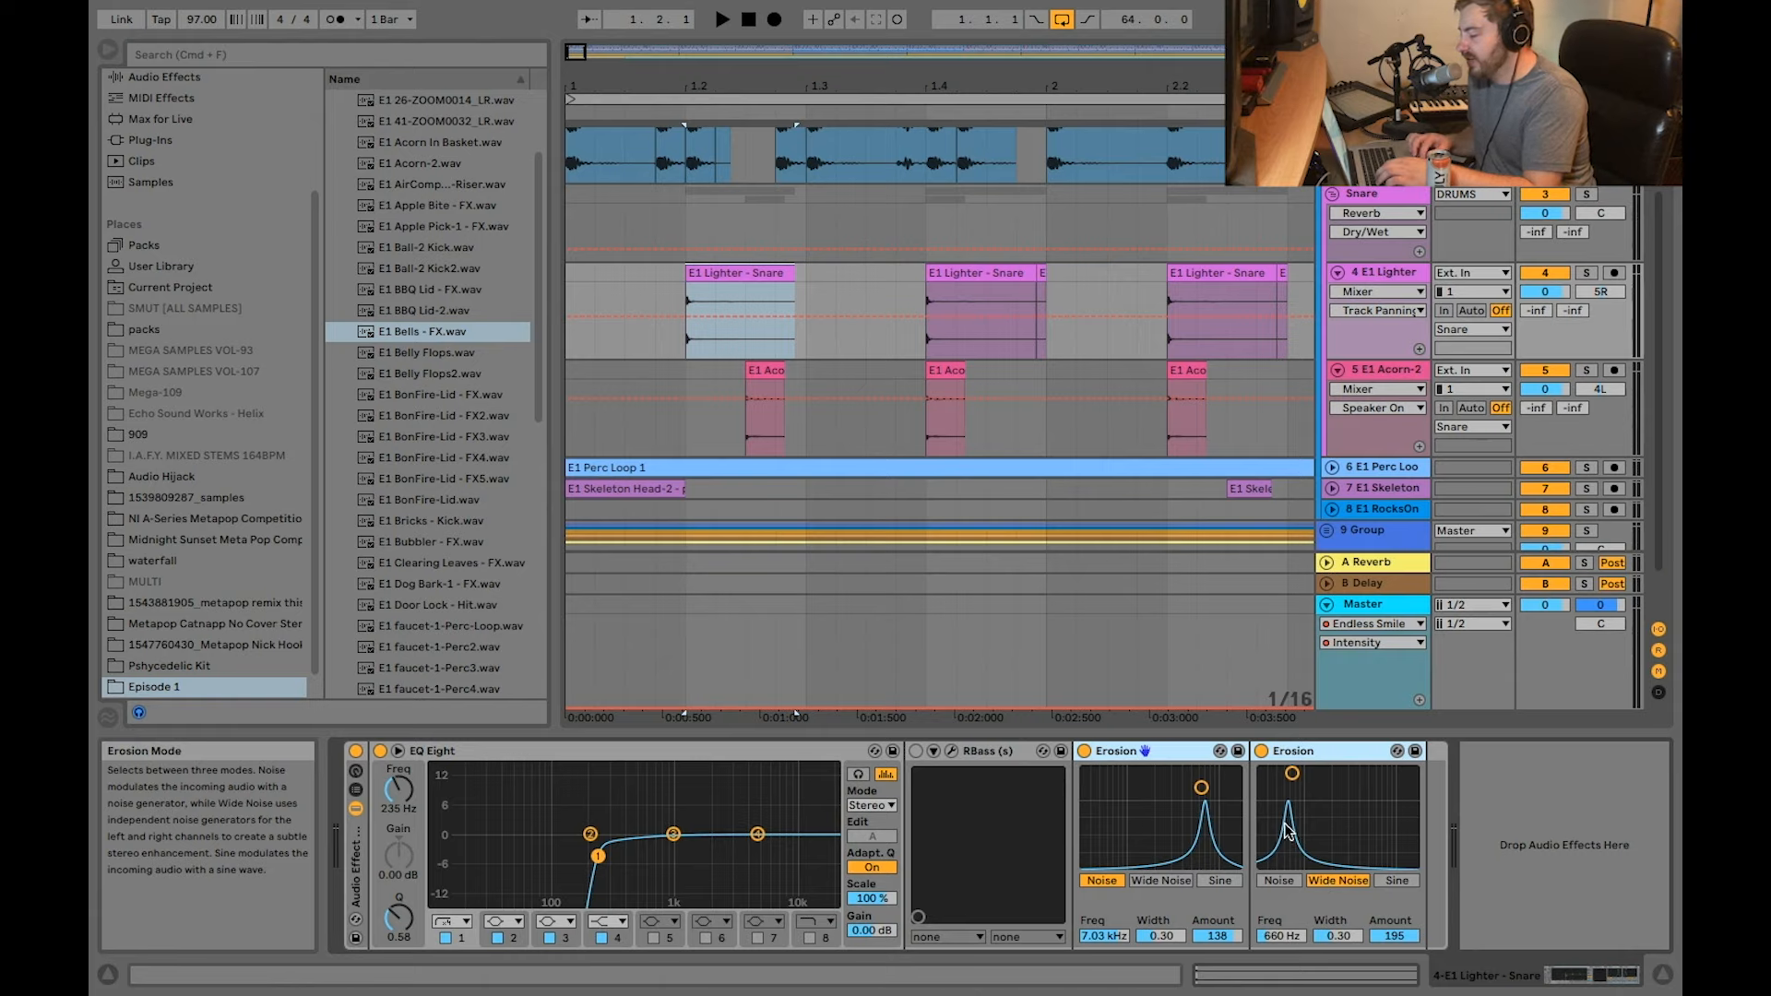
pyautogui.click(1341, 751)
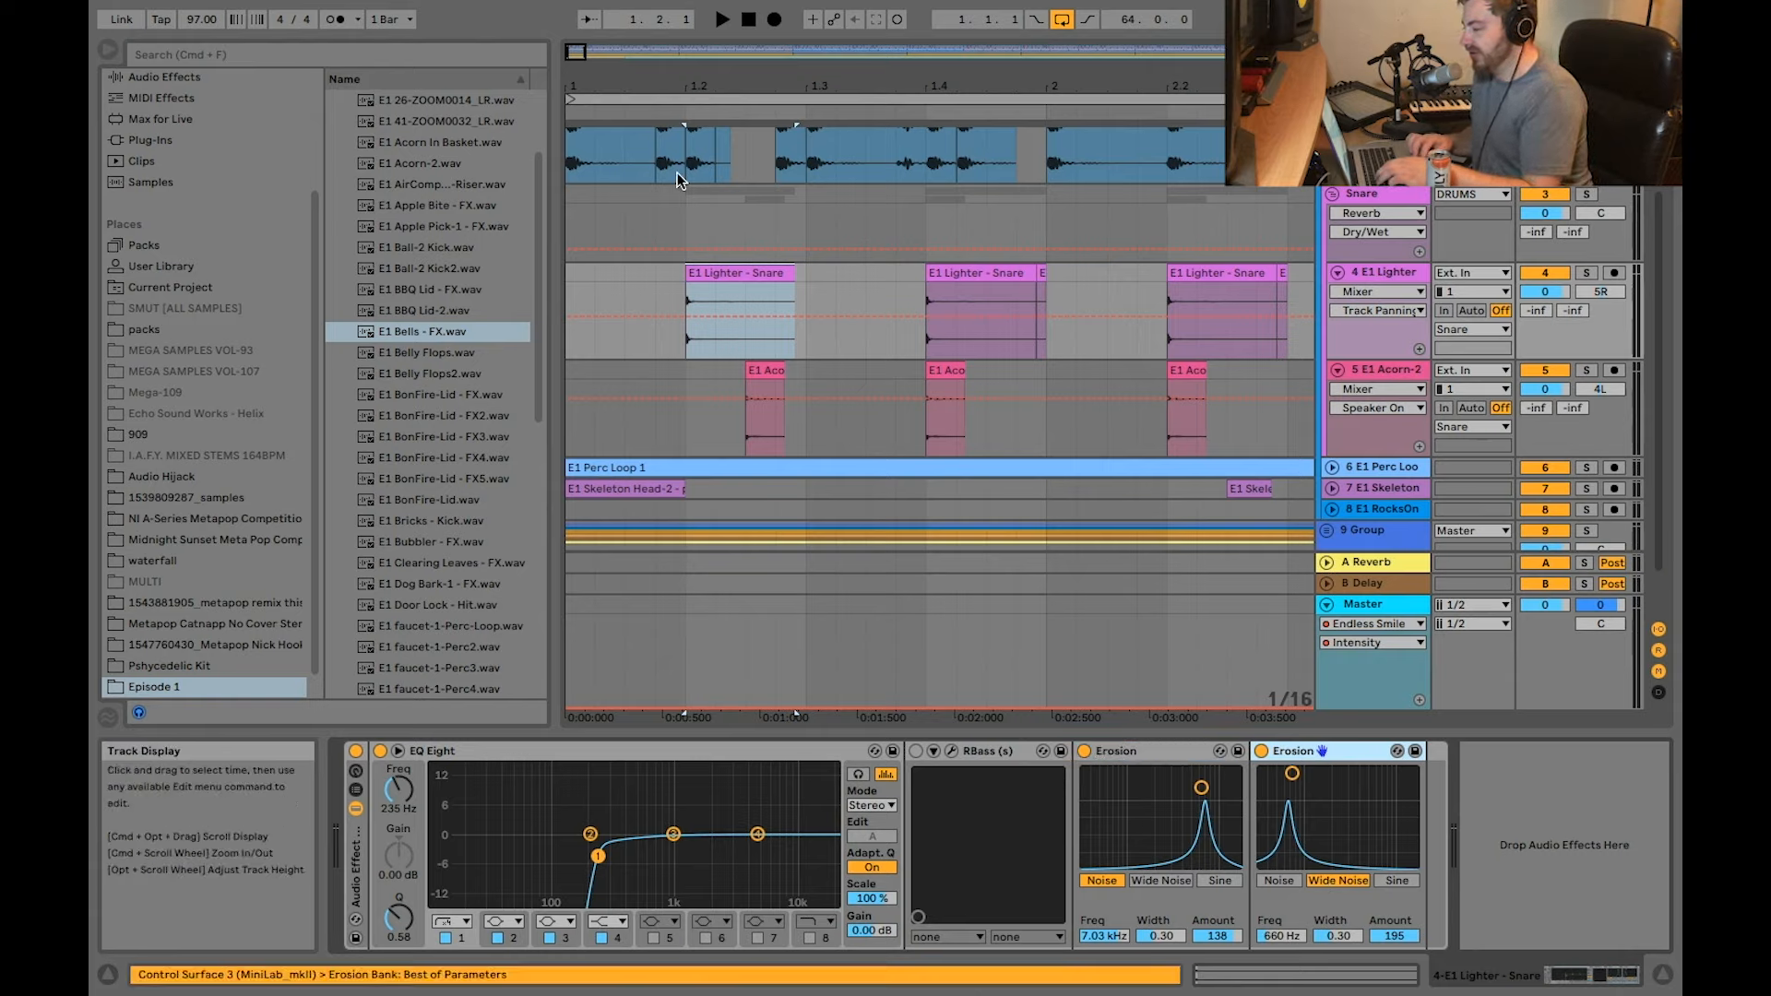
# Step: Solo the E1 Lighter snare on track 4 and play its opening hits
pyautogui.scroll(3, 708, 249)
pyautogui.scroll(2, 636, 285)
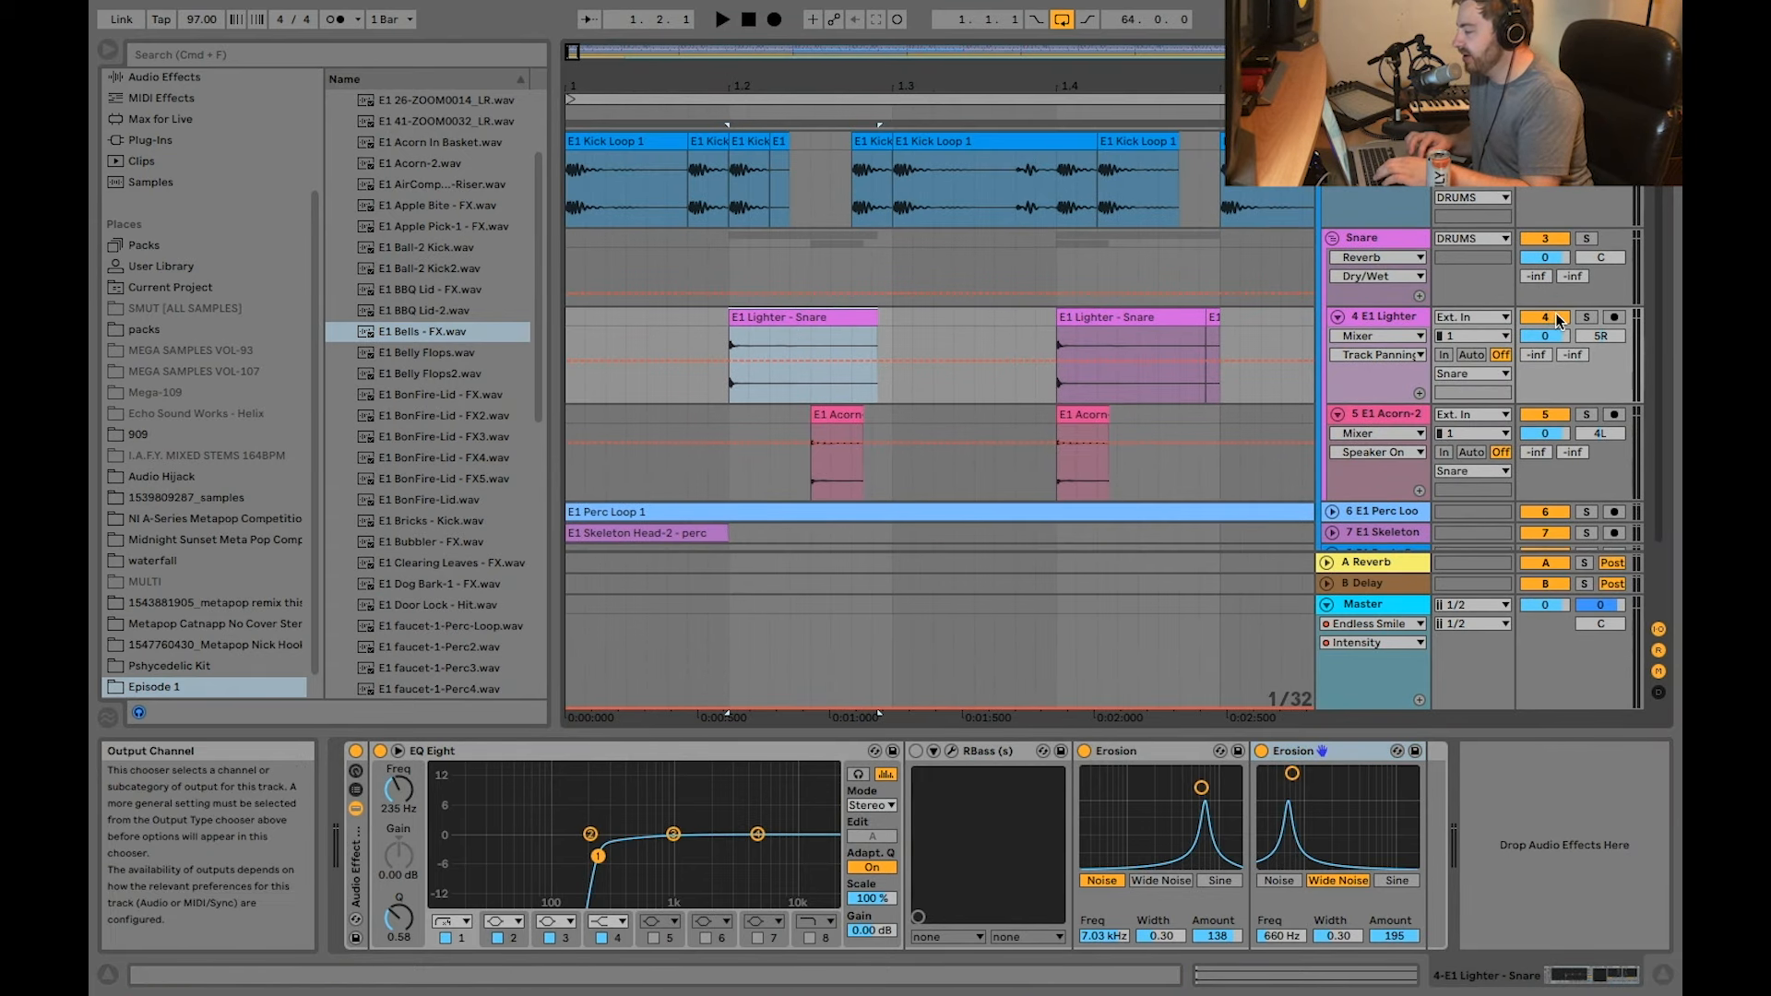
pyautogui.click(1586, 317)
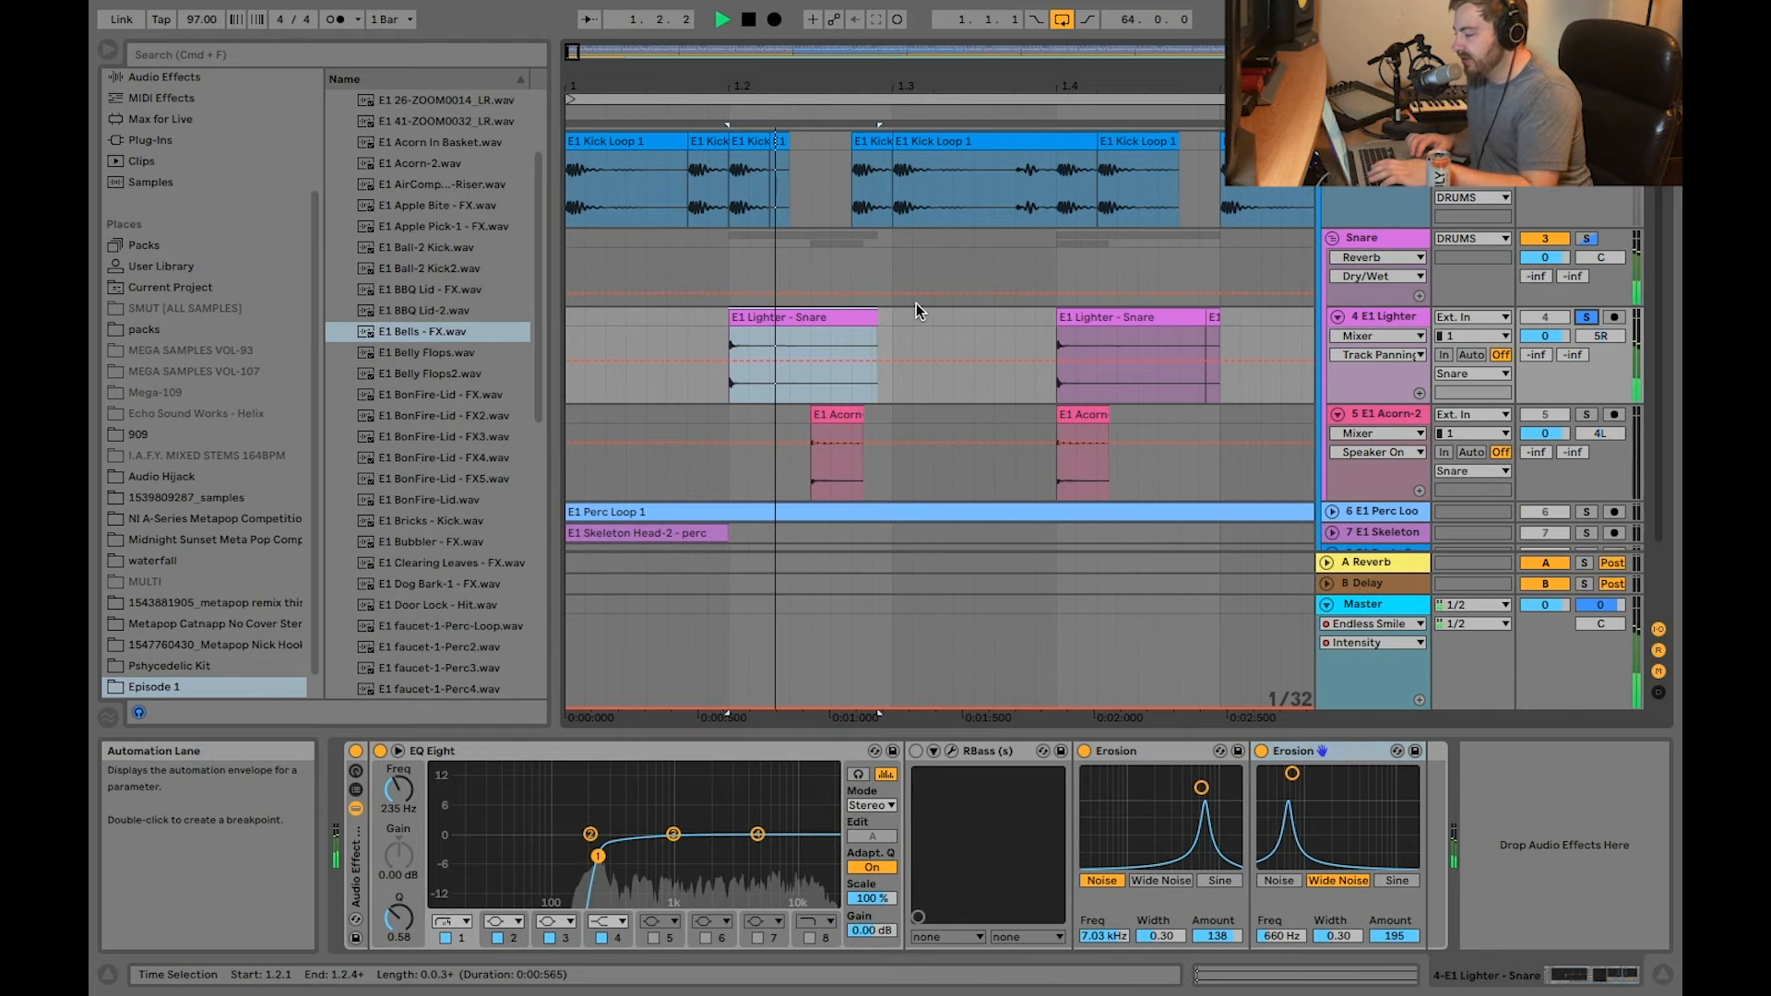
pyautogui.scroll(-3, 696, 299)
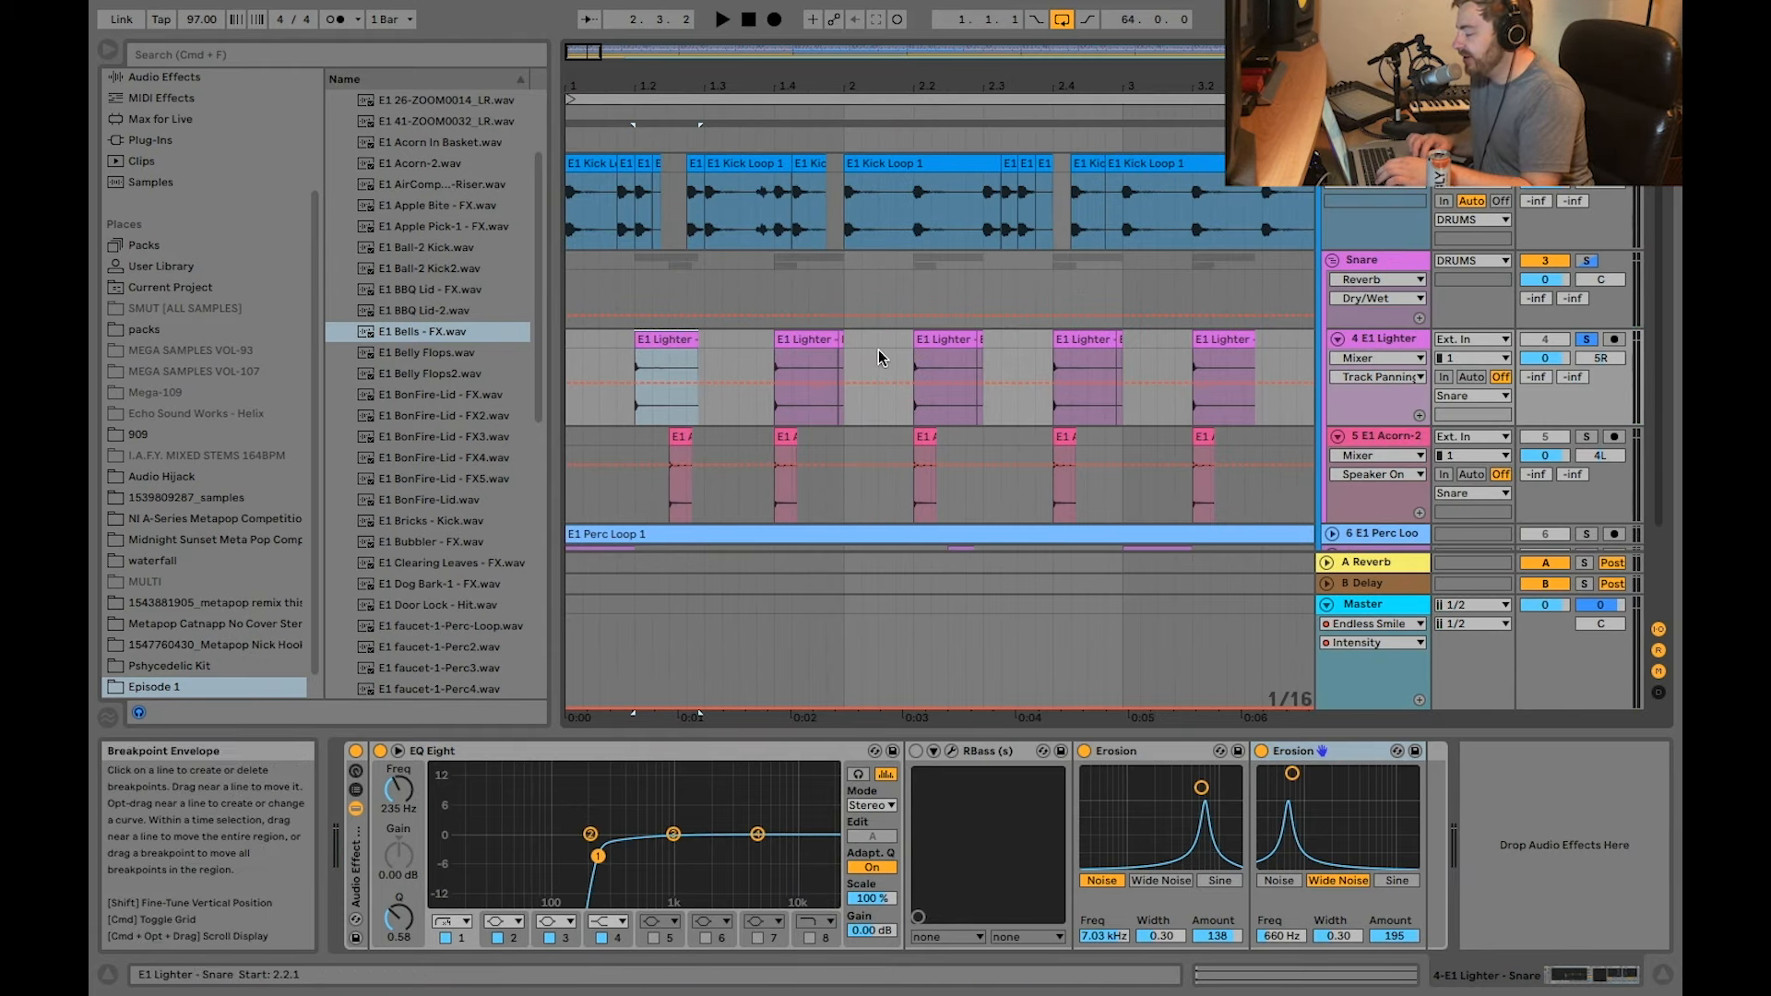
# Step: Select the first E1 Acorn-2 clip on track 5, solo that track and play the clip
pyautogui.click(678, 439)
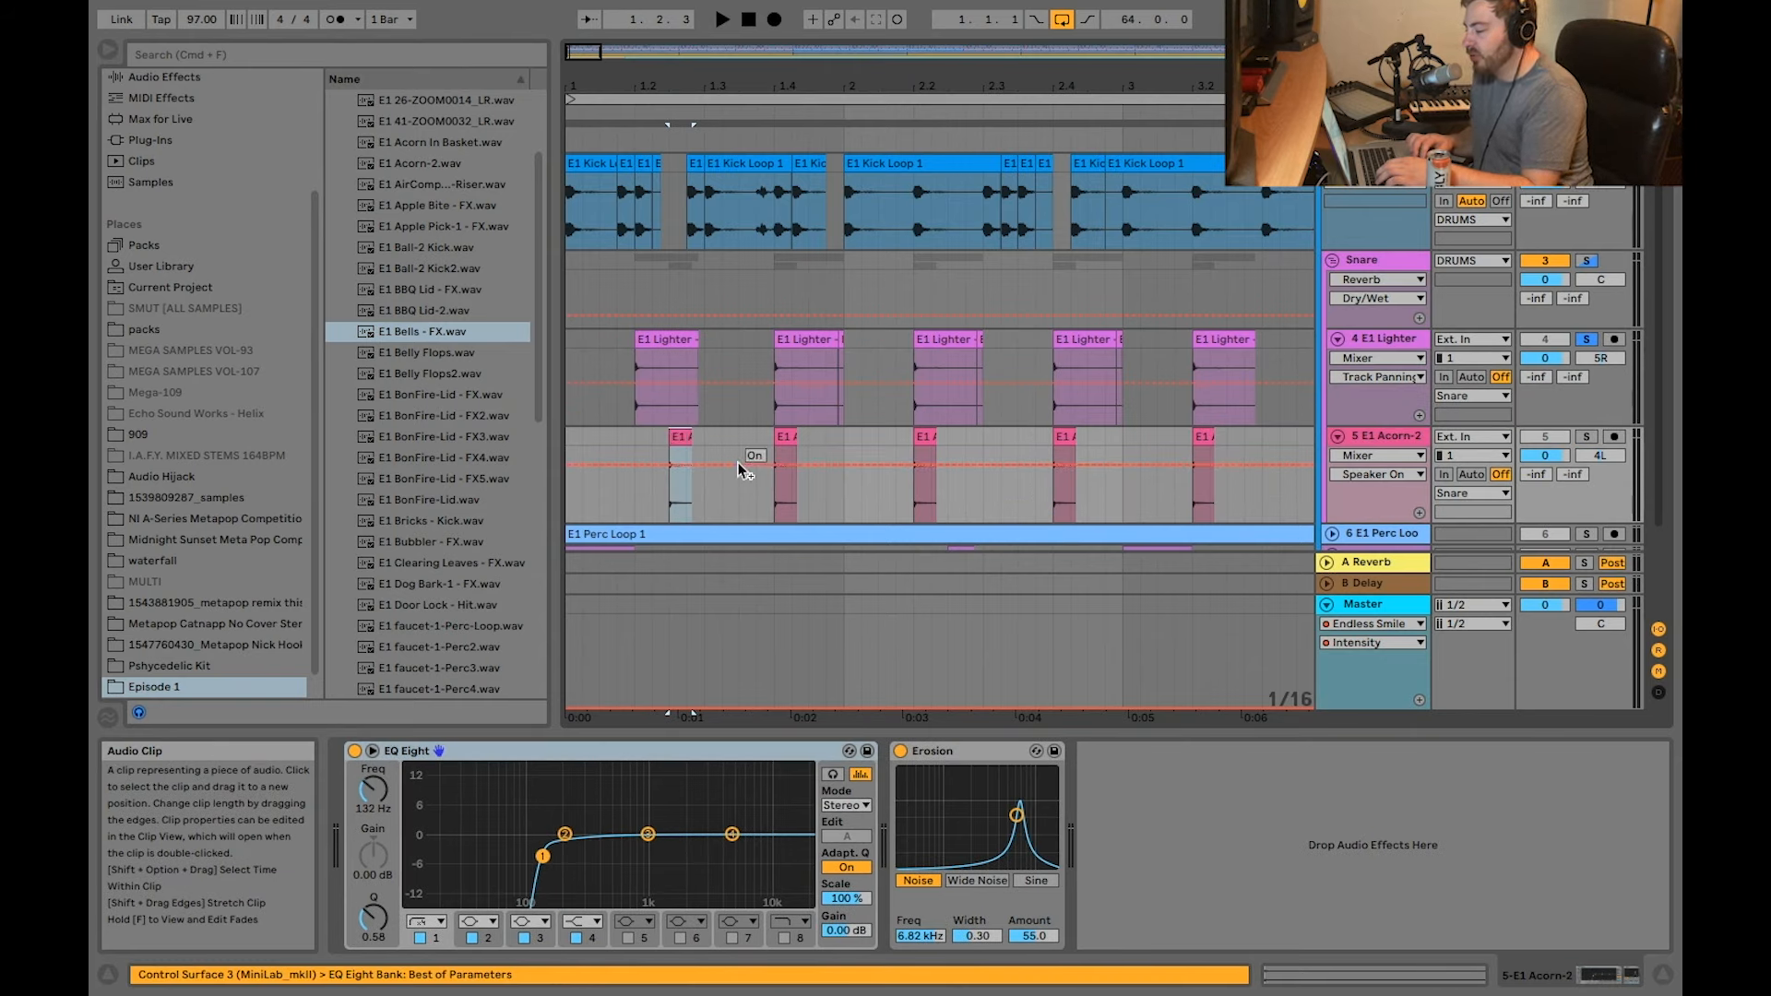
pyautogui.click(1583, 438)
pyautogui.scroll(3, 726, 419)
pyautogui.hscroll(-2, 726, 418)
pyautogui.scroll(-1, 726, 419)
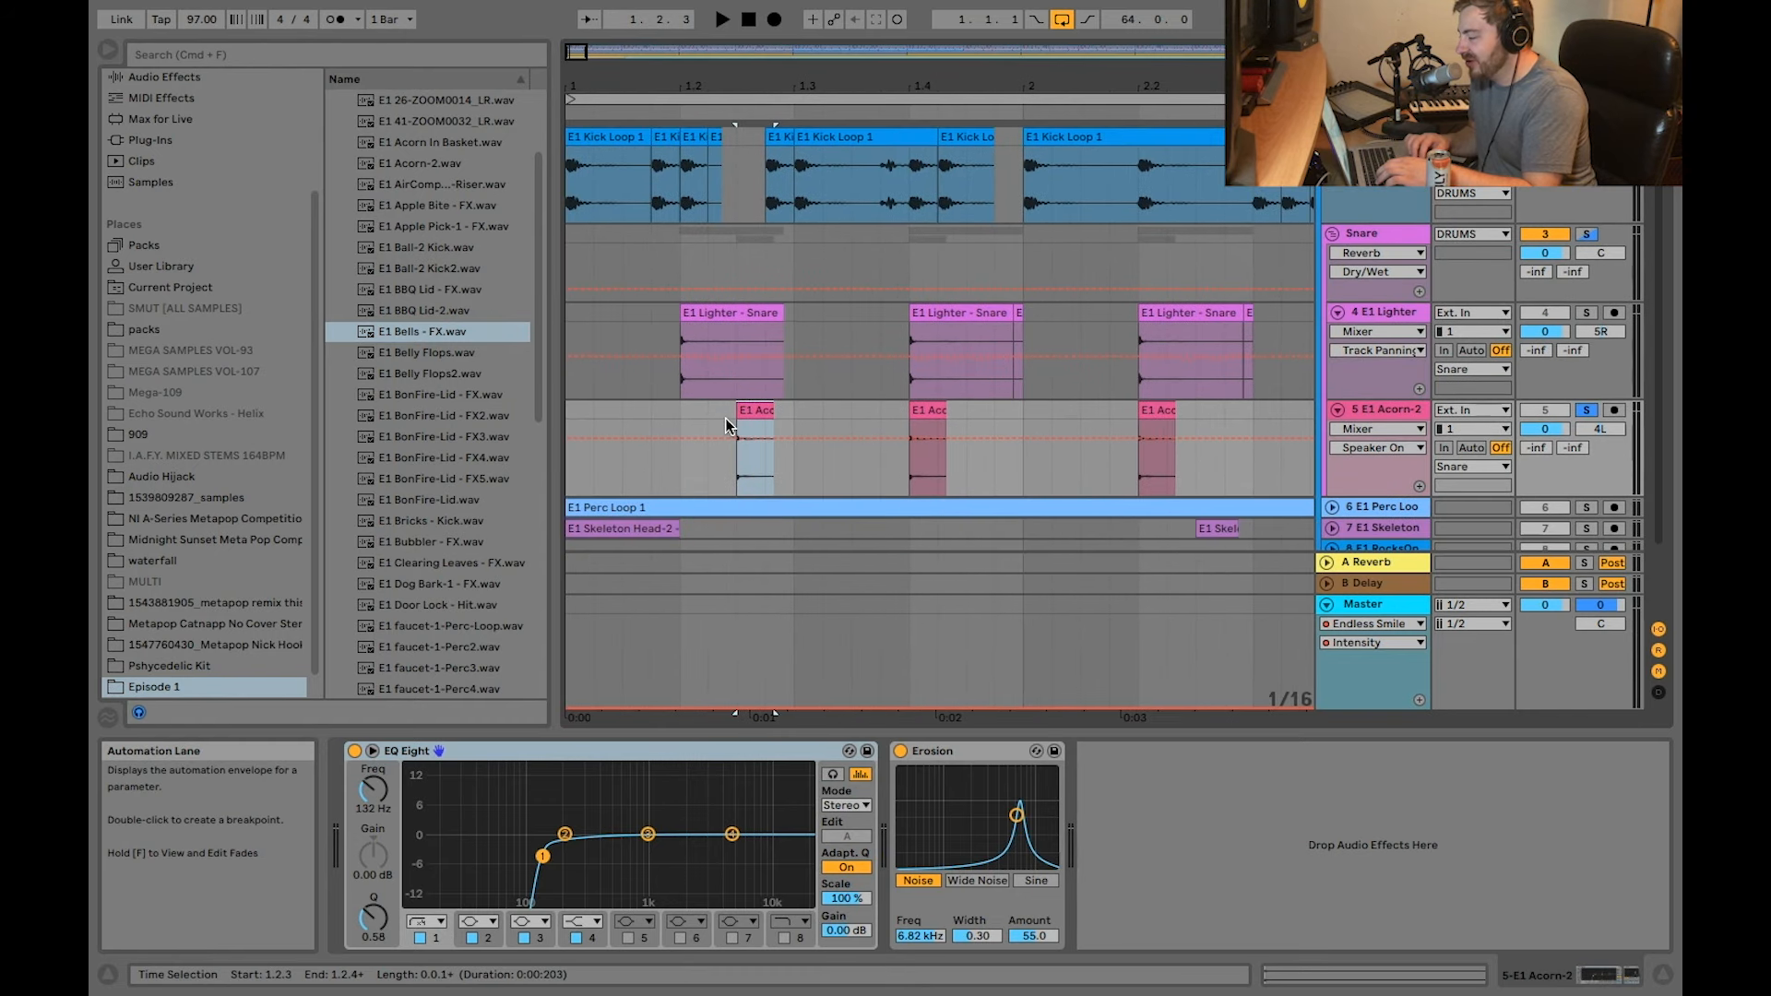
pyautogui.press('space')
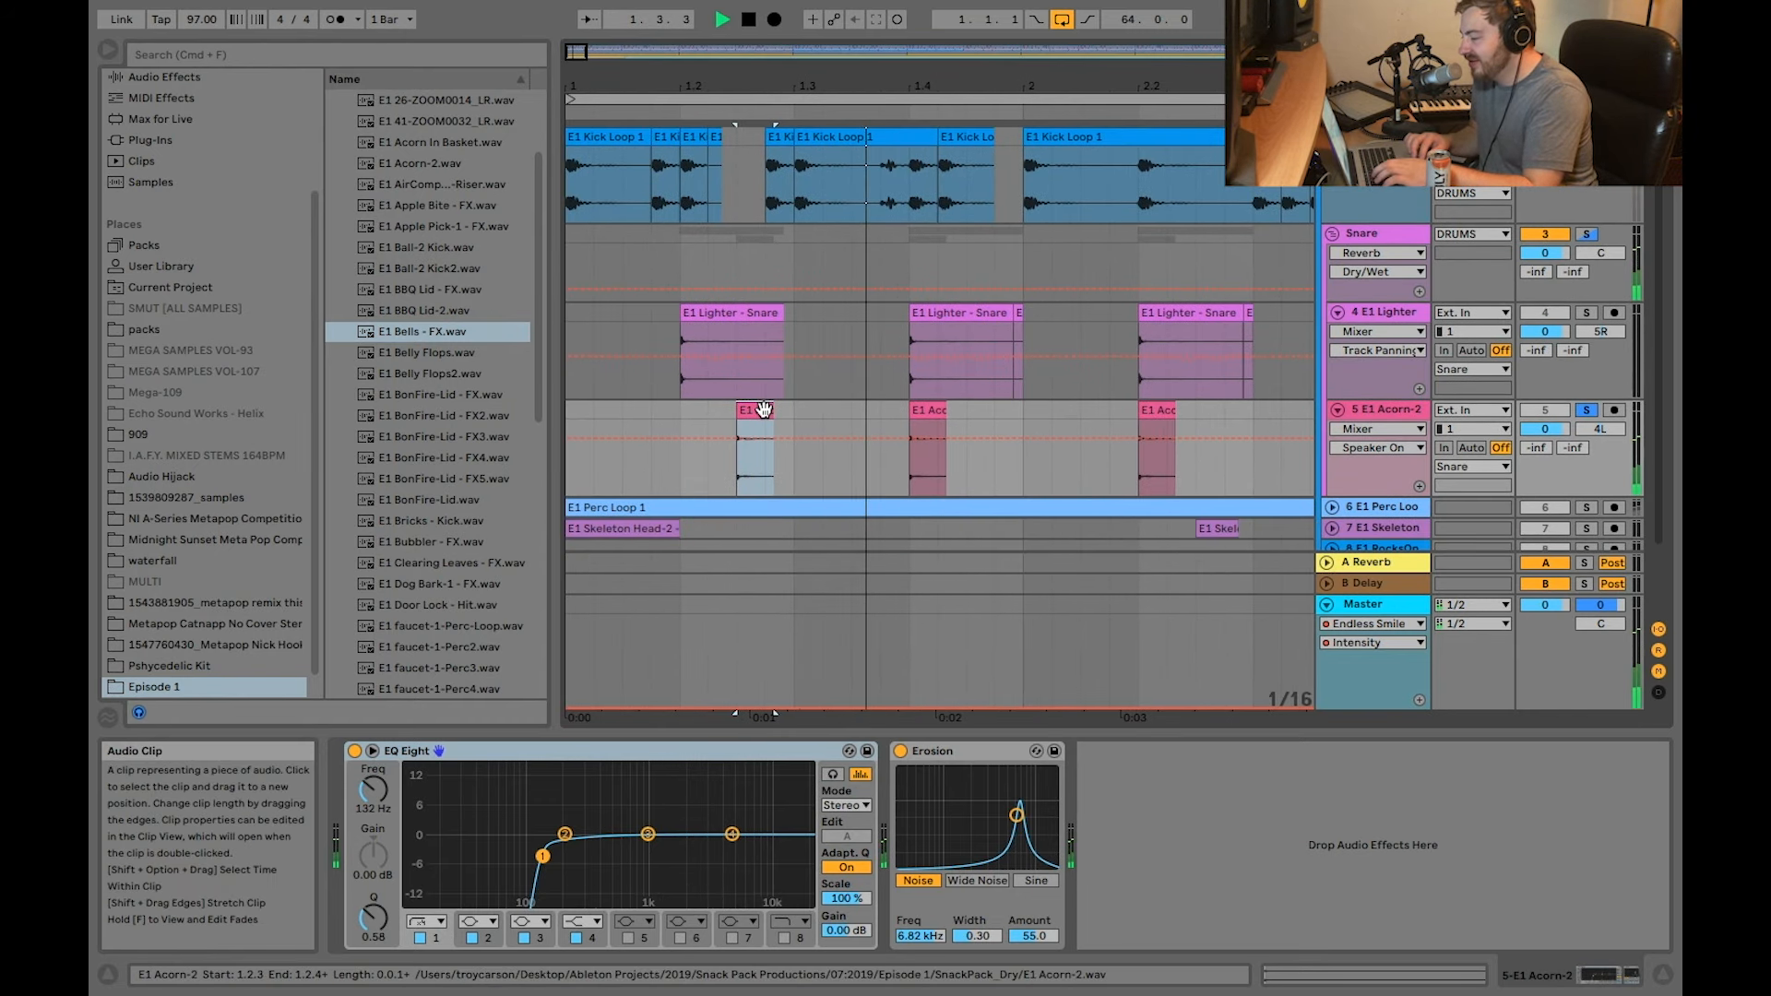
pyautogui.press('space')
# Step: Select the Snare group, view its UAD Empirical Labs Distressor settings, and close the plug-in window
pyautogui.click(1429, 289)
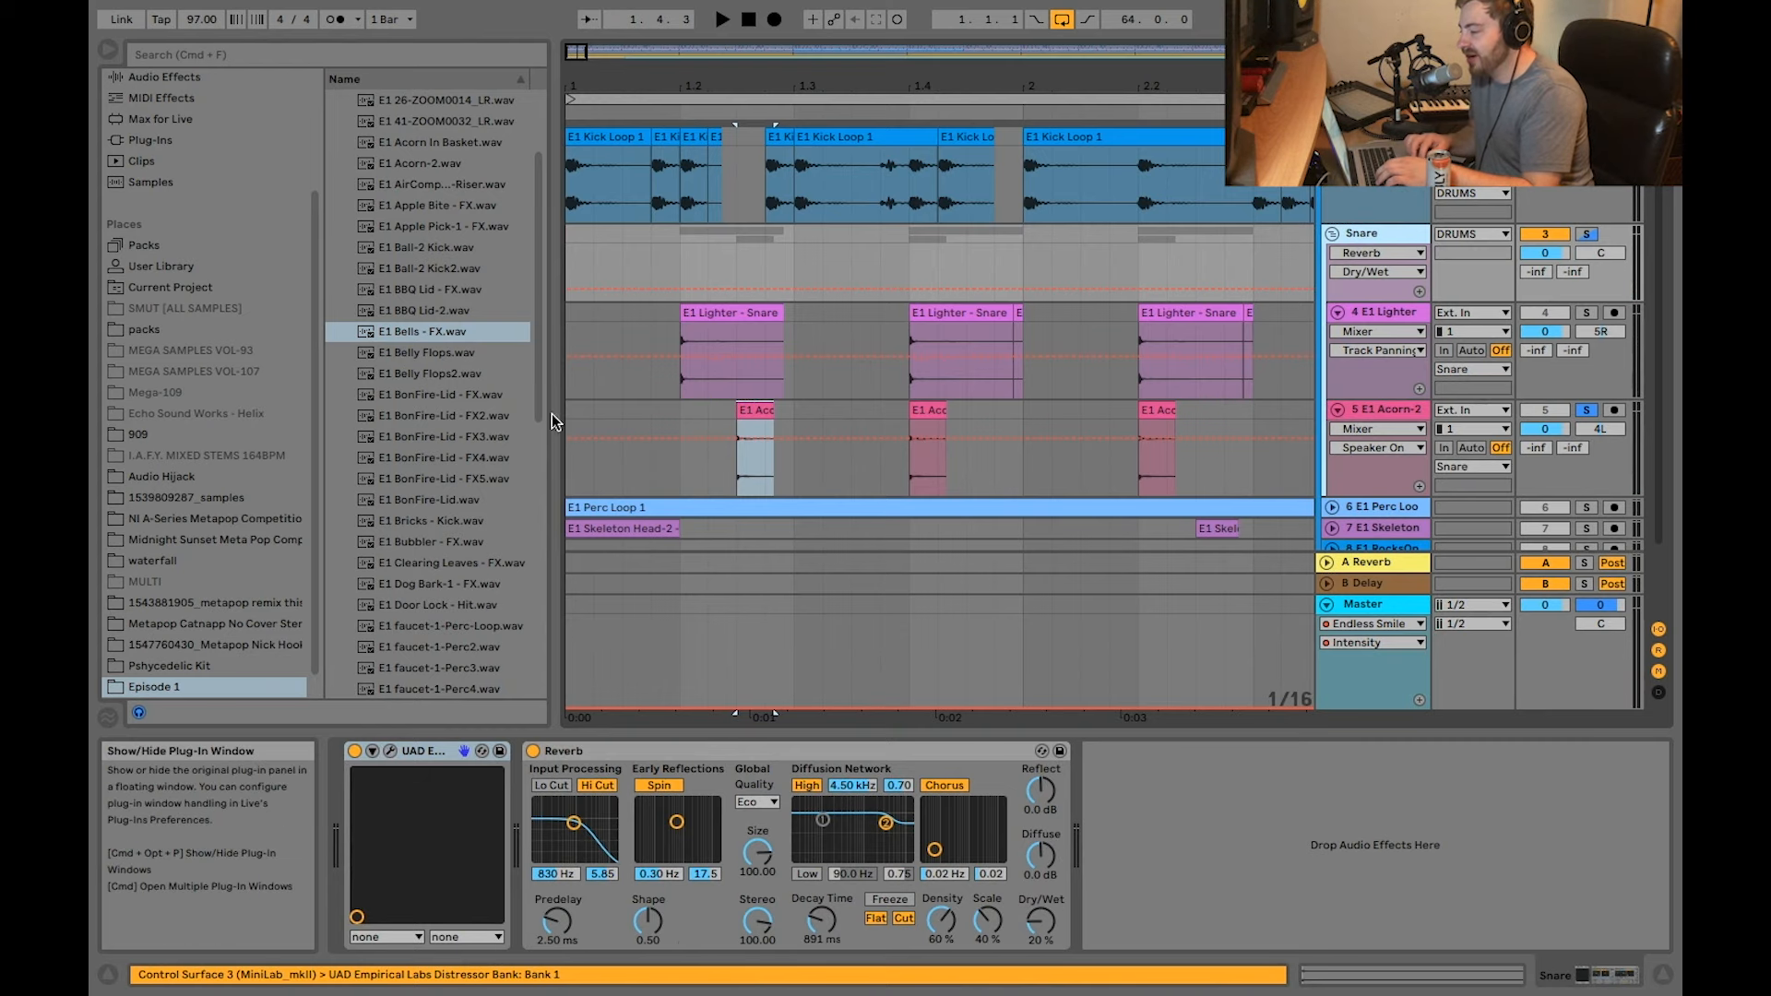
pyautogui.press('super+alt+p')
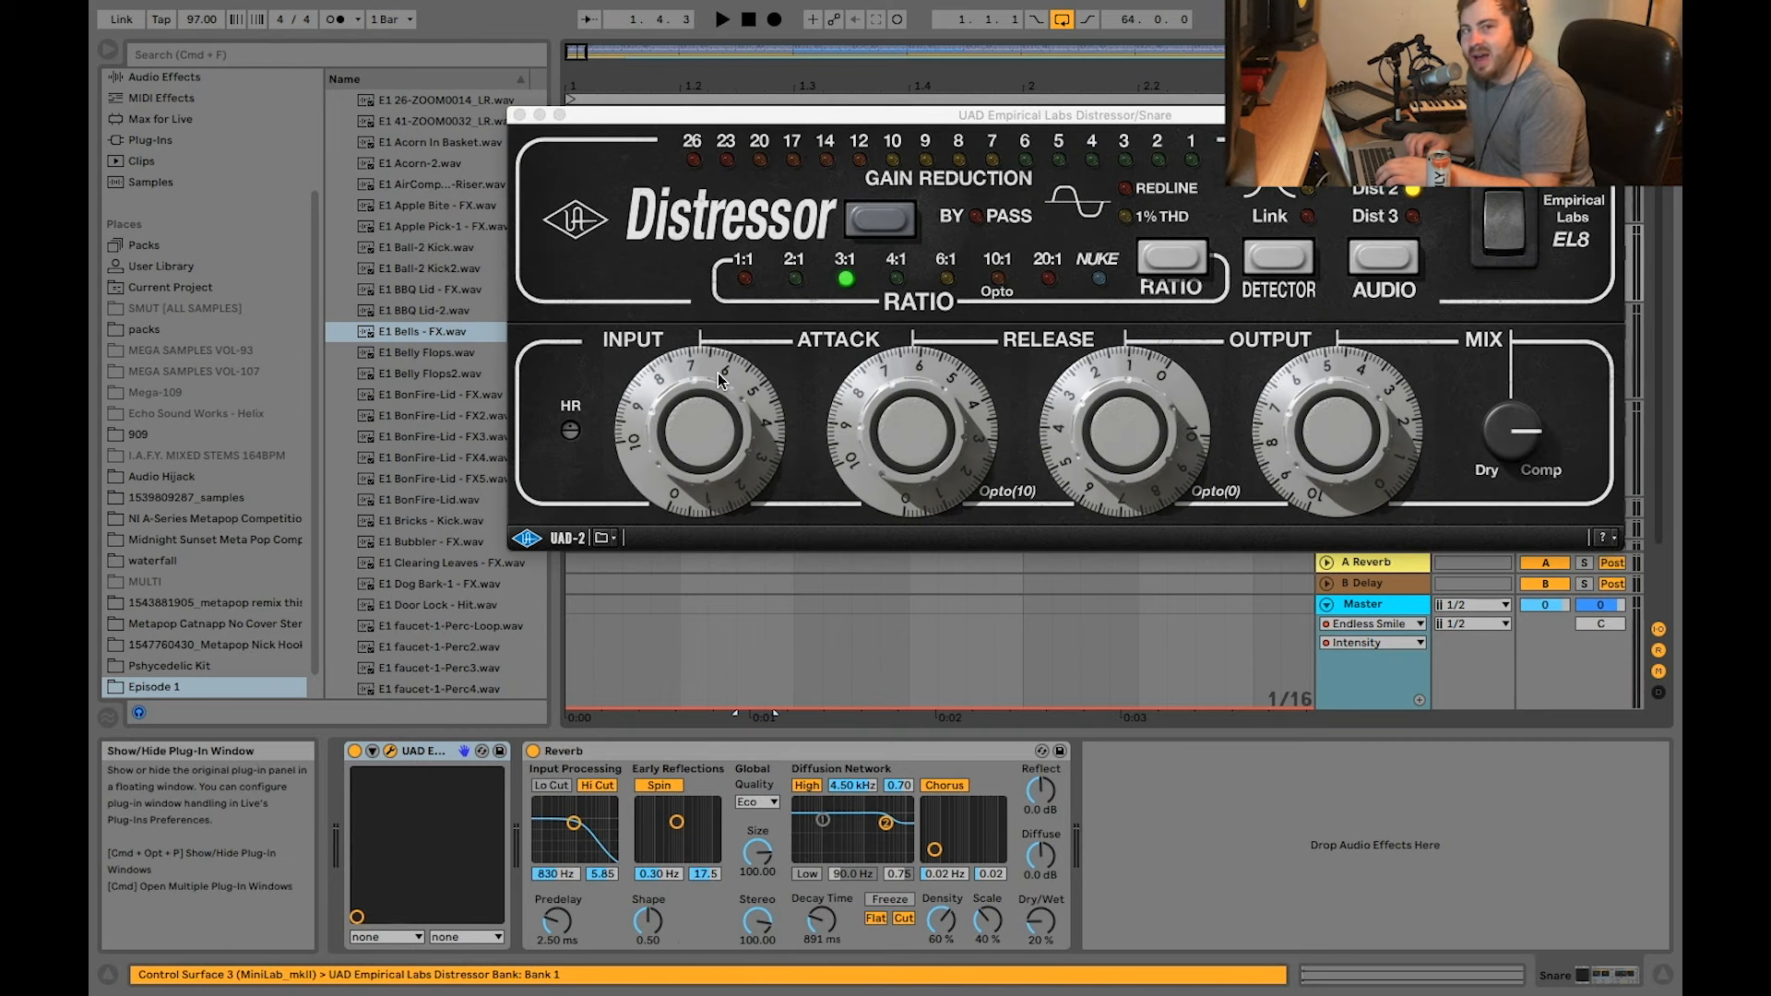
pyautogui.click(520, 116)
# Step: Solo the whole Snare group and play it from the second E1 Lighter - Snare hit at beat 1.4
pyautogui.click(1587, 233)
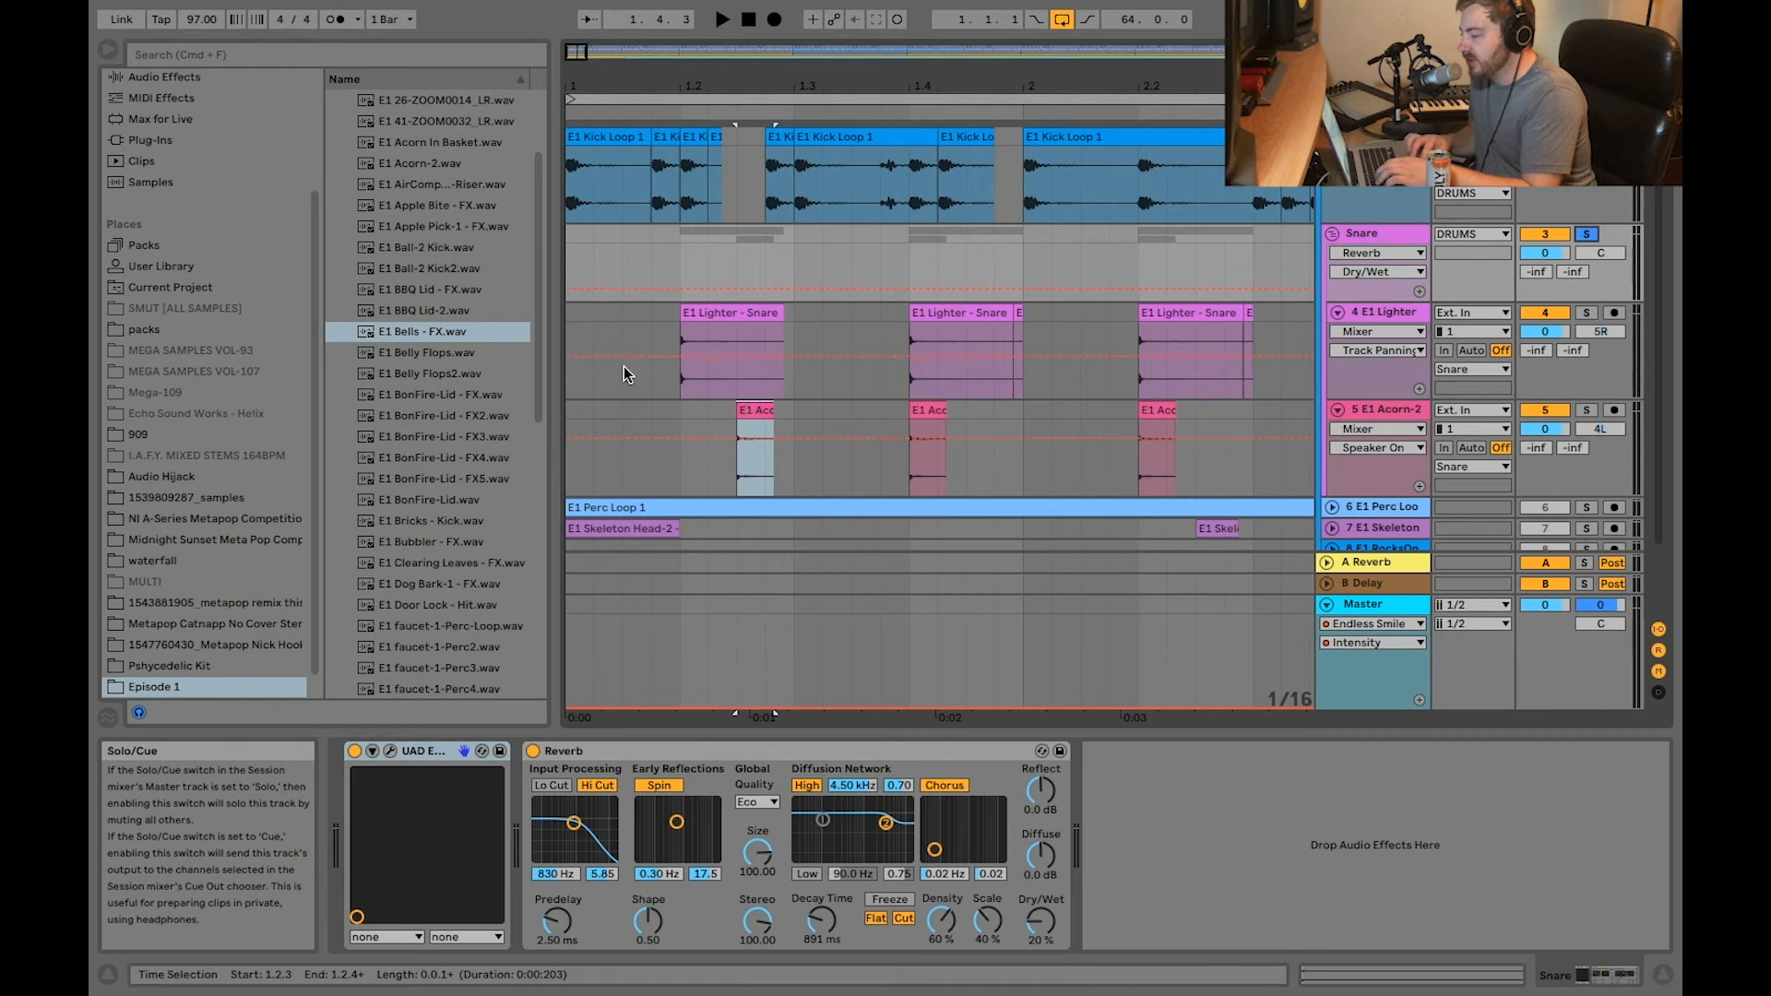
pyautogui.click(960, 314)
pyautogui.press('space')
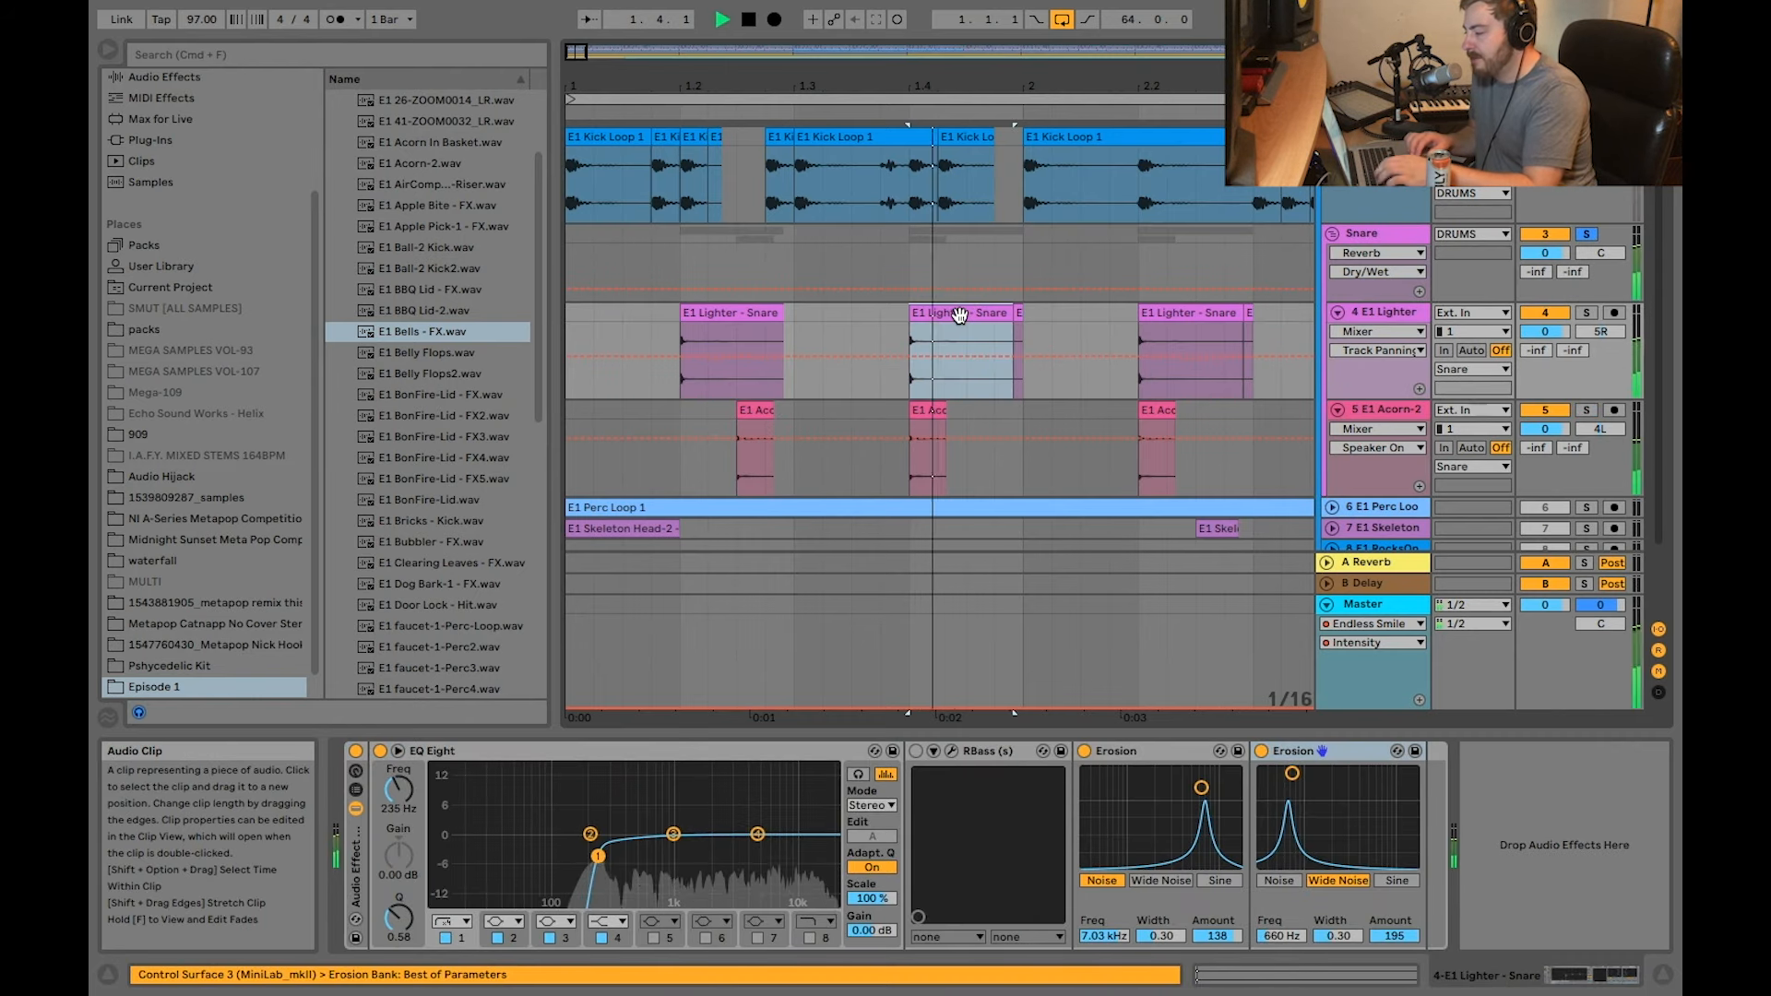
pyautogui.press('+')
pyautogui.press('space')
# Step: Unfold track 6 and select the first E1 Perc Loop 1 clip to show its waveform
pyautogui.scroll(-2, 1467, 210)
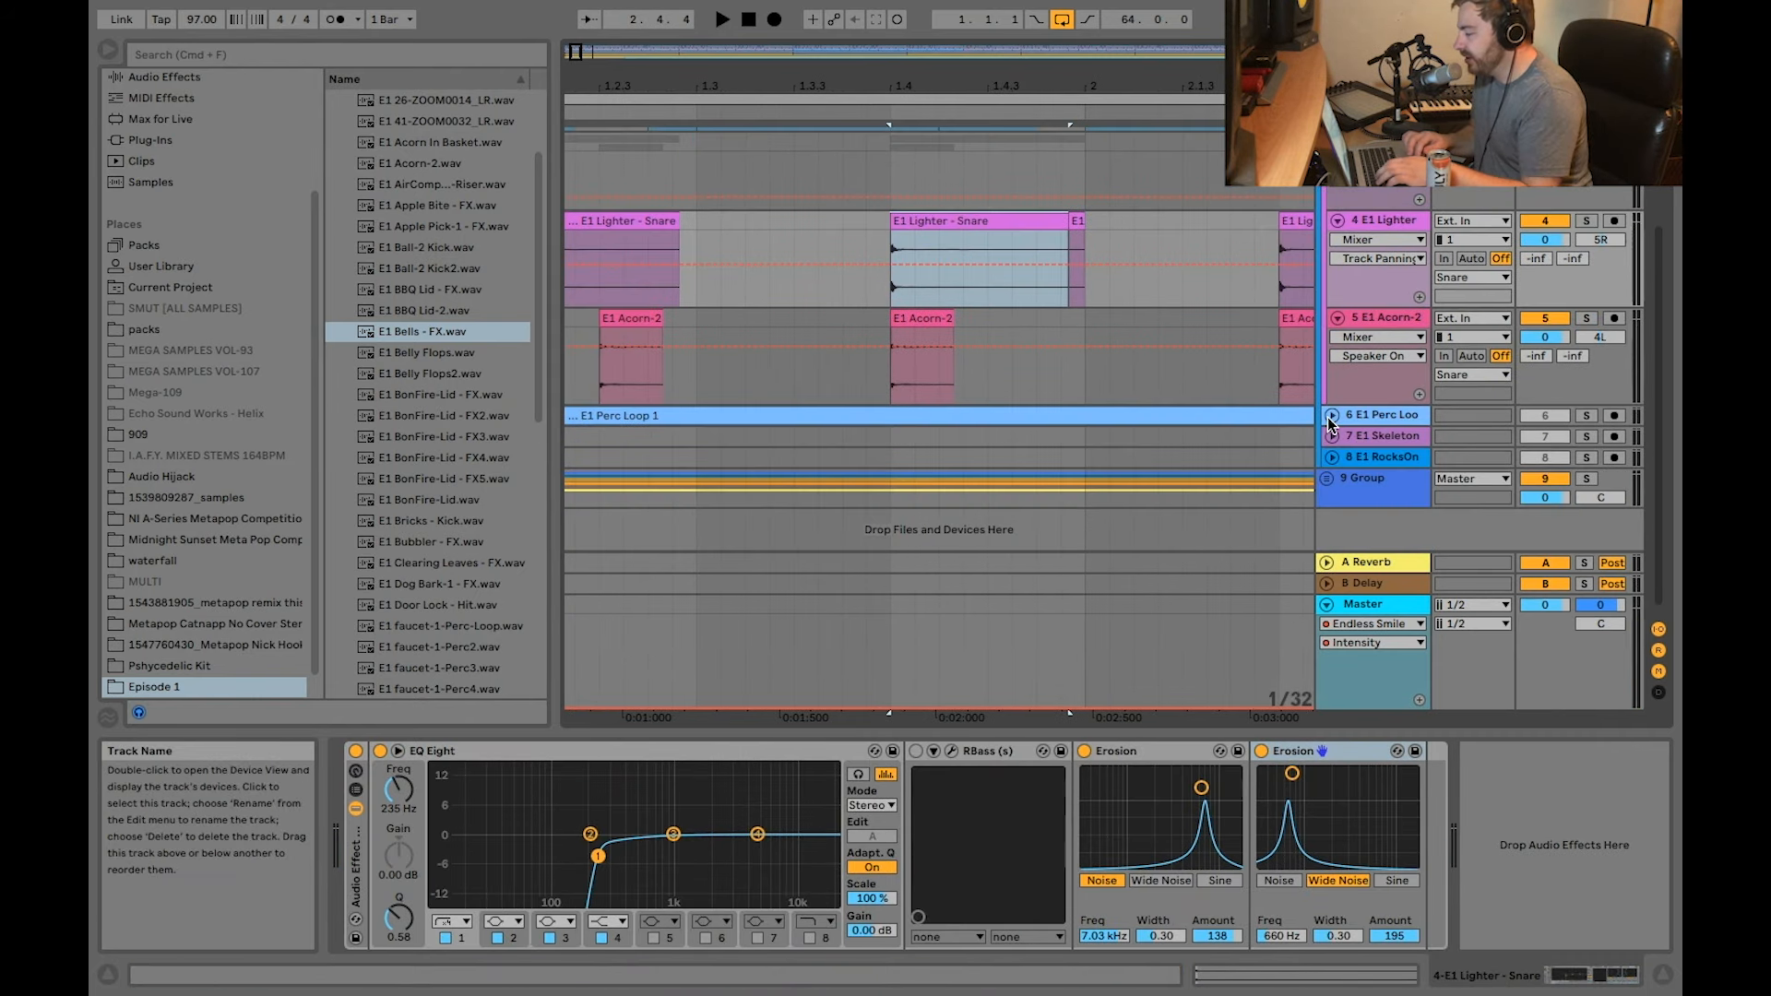
pyautogui.click(1332, 415)
pyautogui.press('-')
pyautogui.press('-')
pyautogui.press('-')
pyautogui.click(867, 425)
pyautogui.click(867, 422)
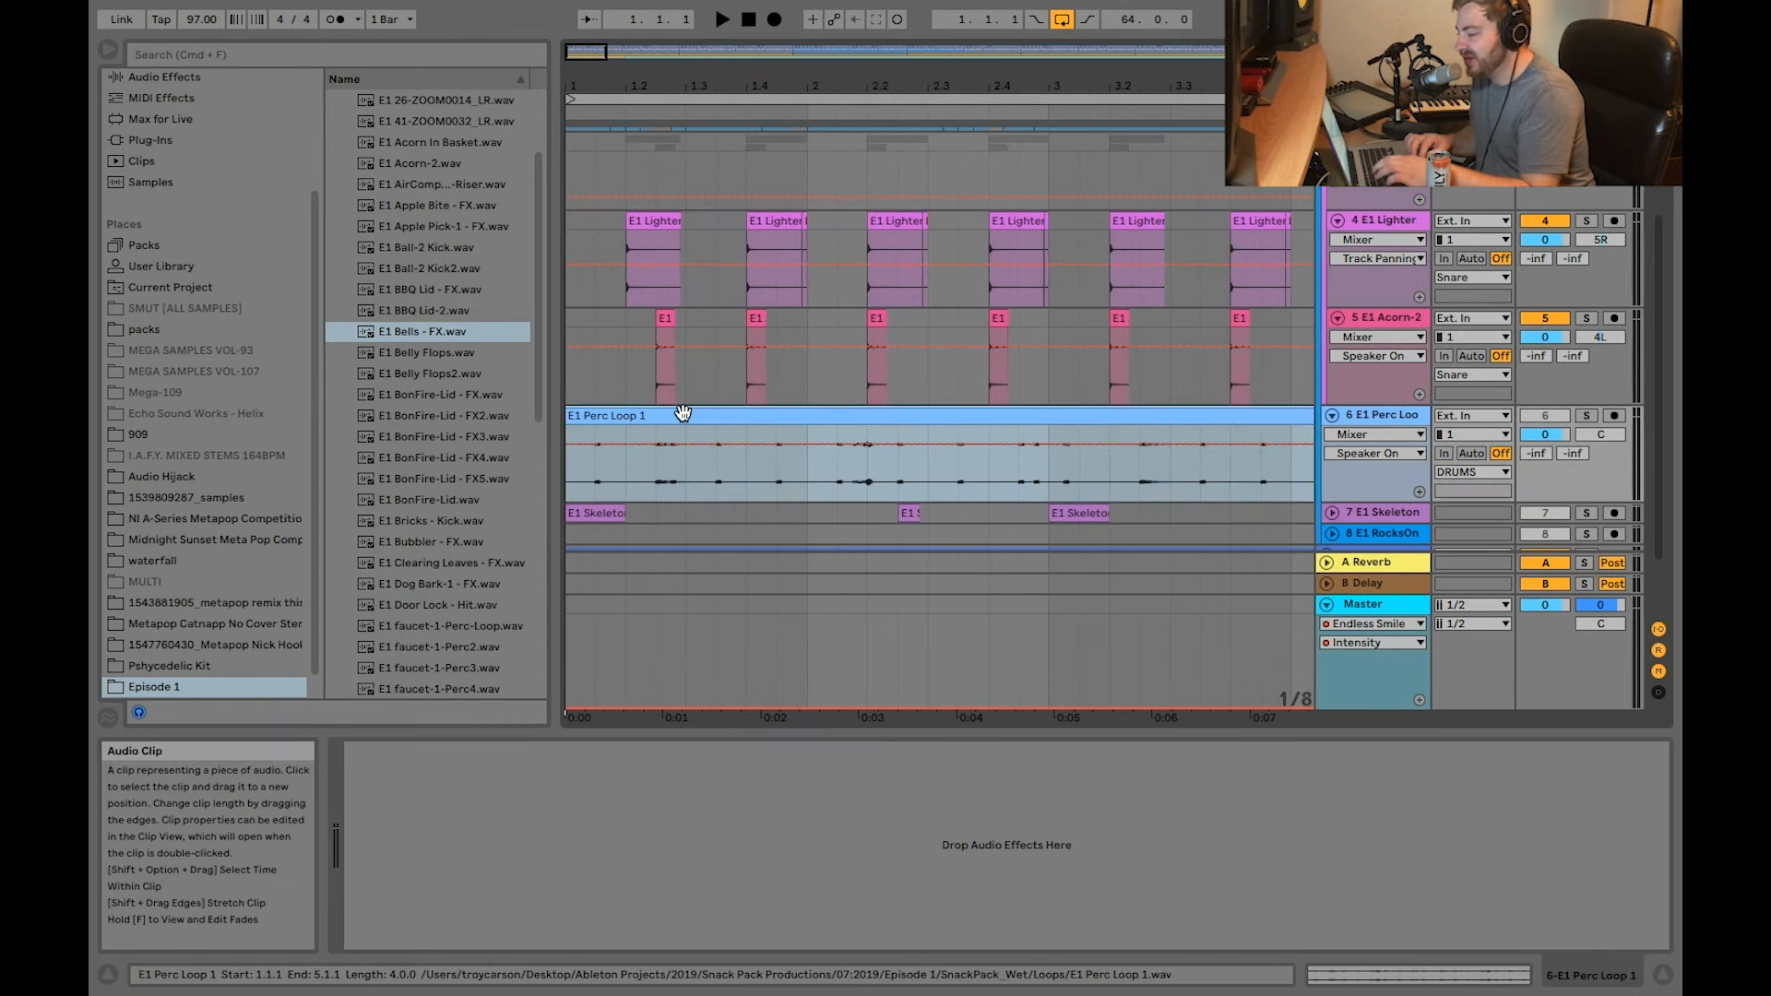
pyautogui.press('+')
pyautogui.scroll(-2, 807, 489)
pyautogui.press('-')
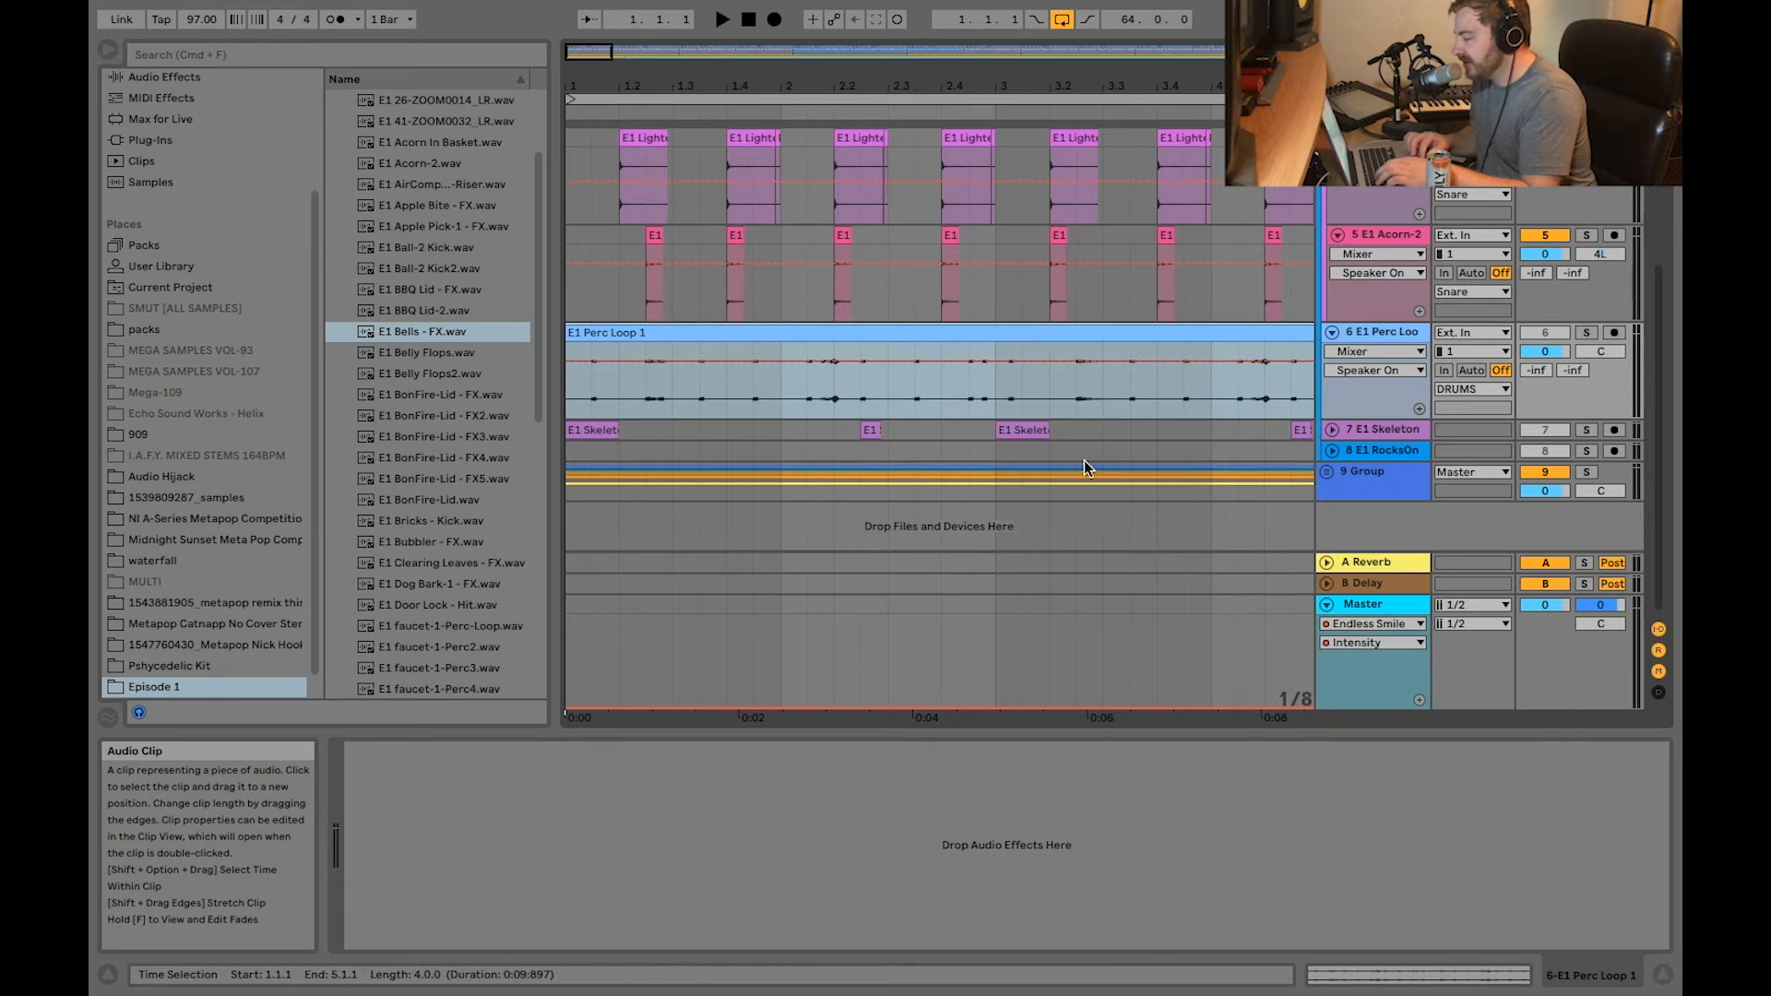
# Step: Unfold track 7, select the first E1 Skeleton Head-2 clip, and play the track soloed, checking the second clip
pyautogui.click(1354, 434)
pyautogui.click(1332, 430)
pyautogui.scroll(-2, 797, 334)
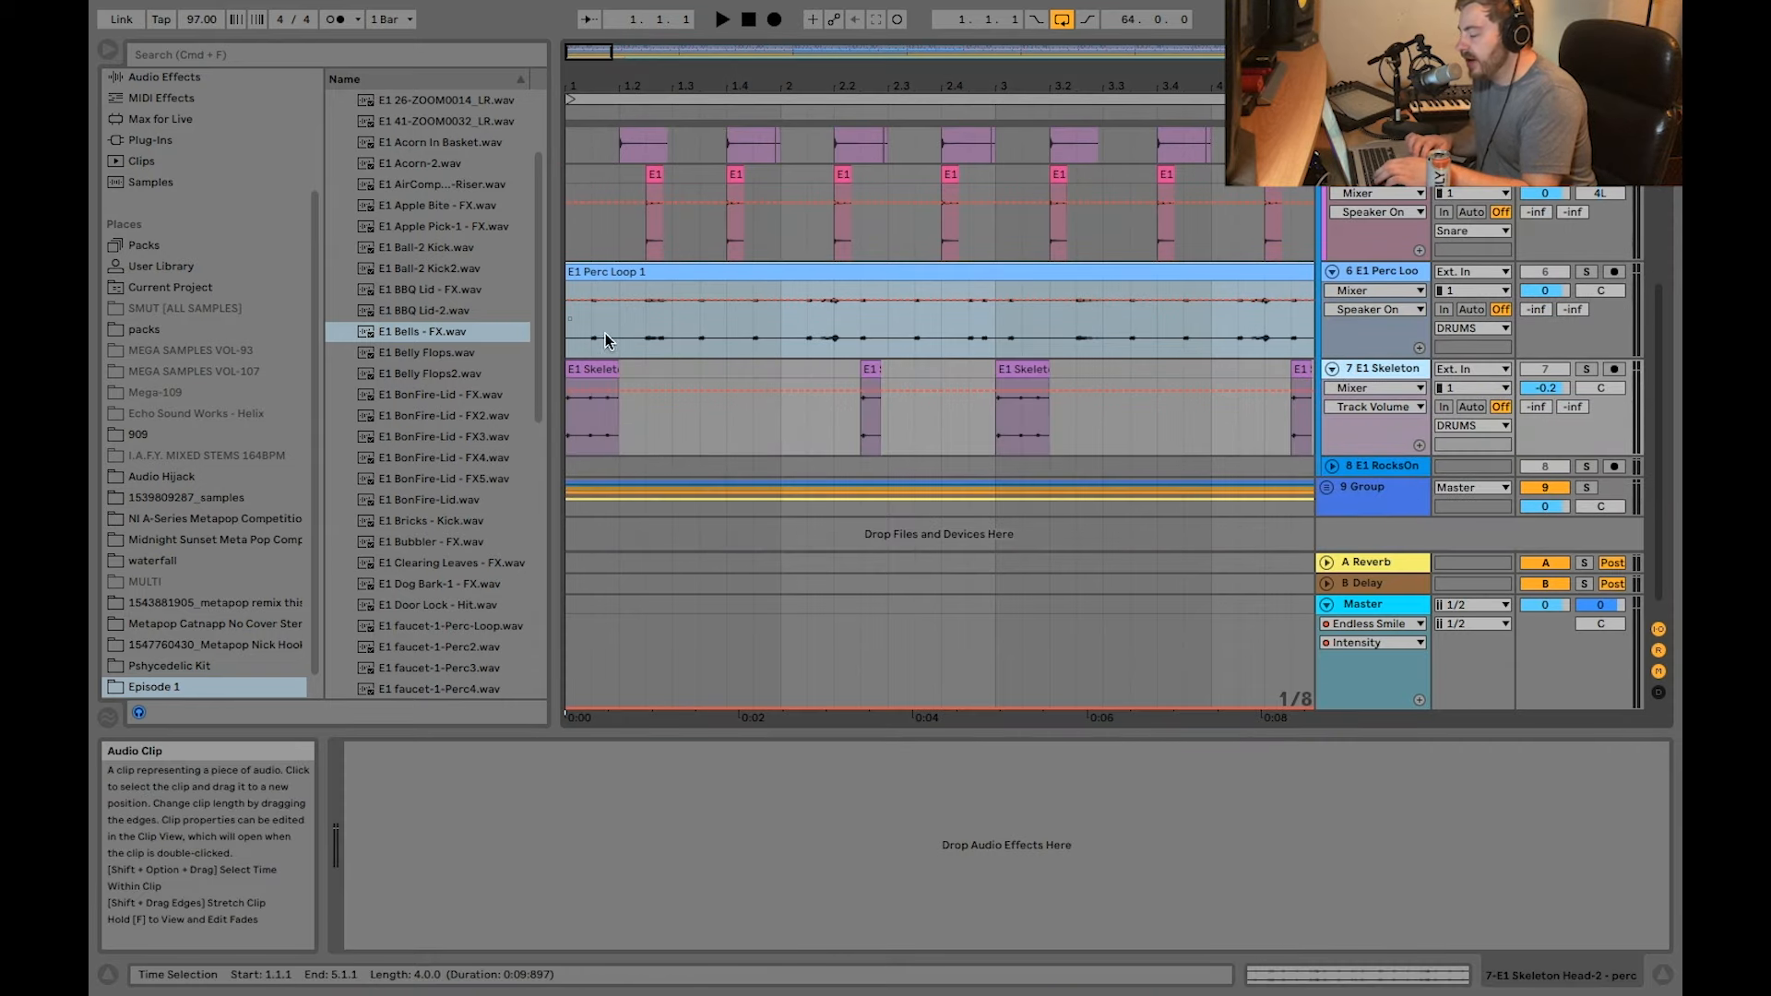
pyautogui.press('+')
pyautogui.click(623, 369)
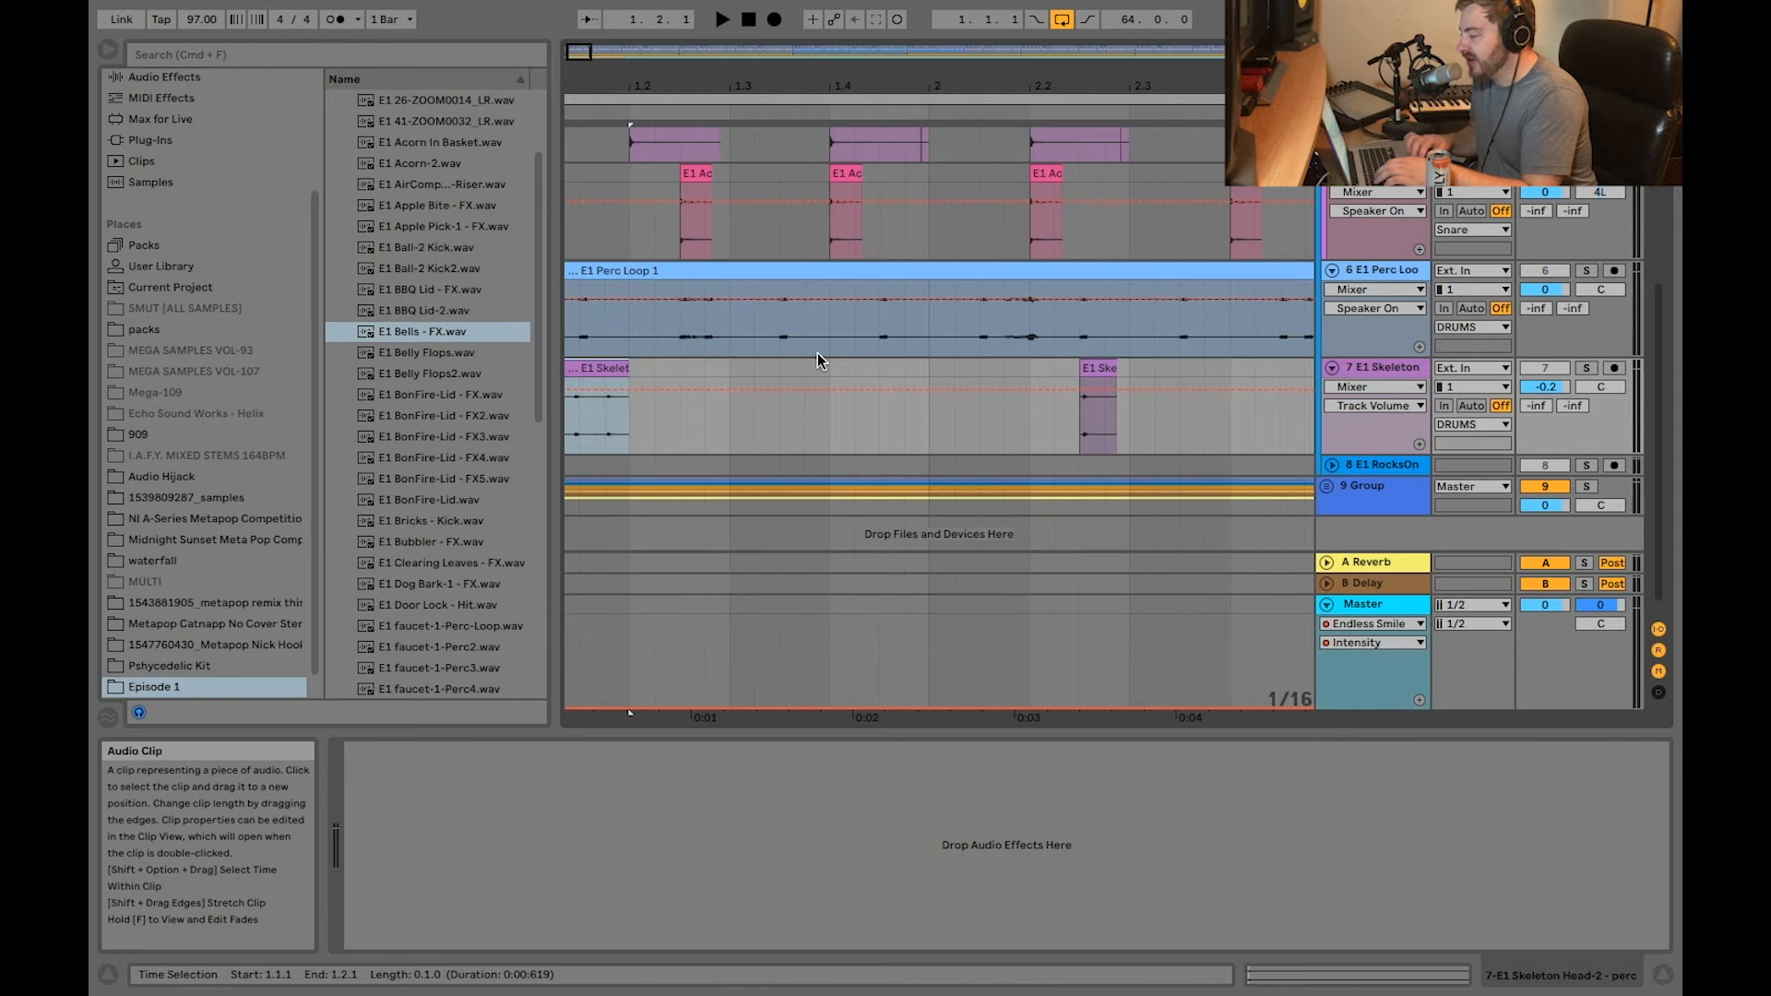
pyautogui.hscroll(-1, 818, 352)
pyautogui.click(1586, 355)
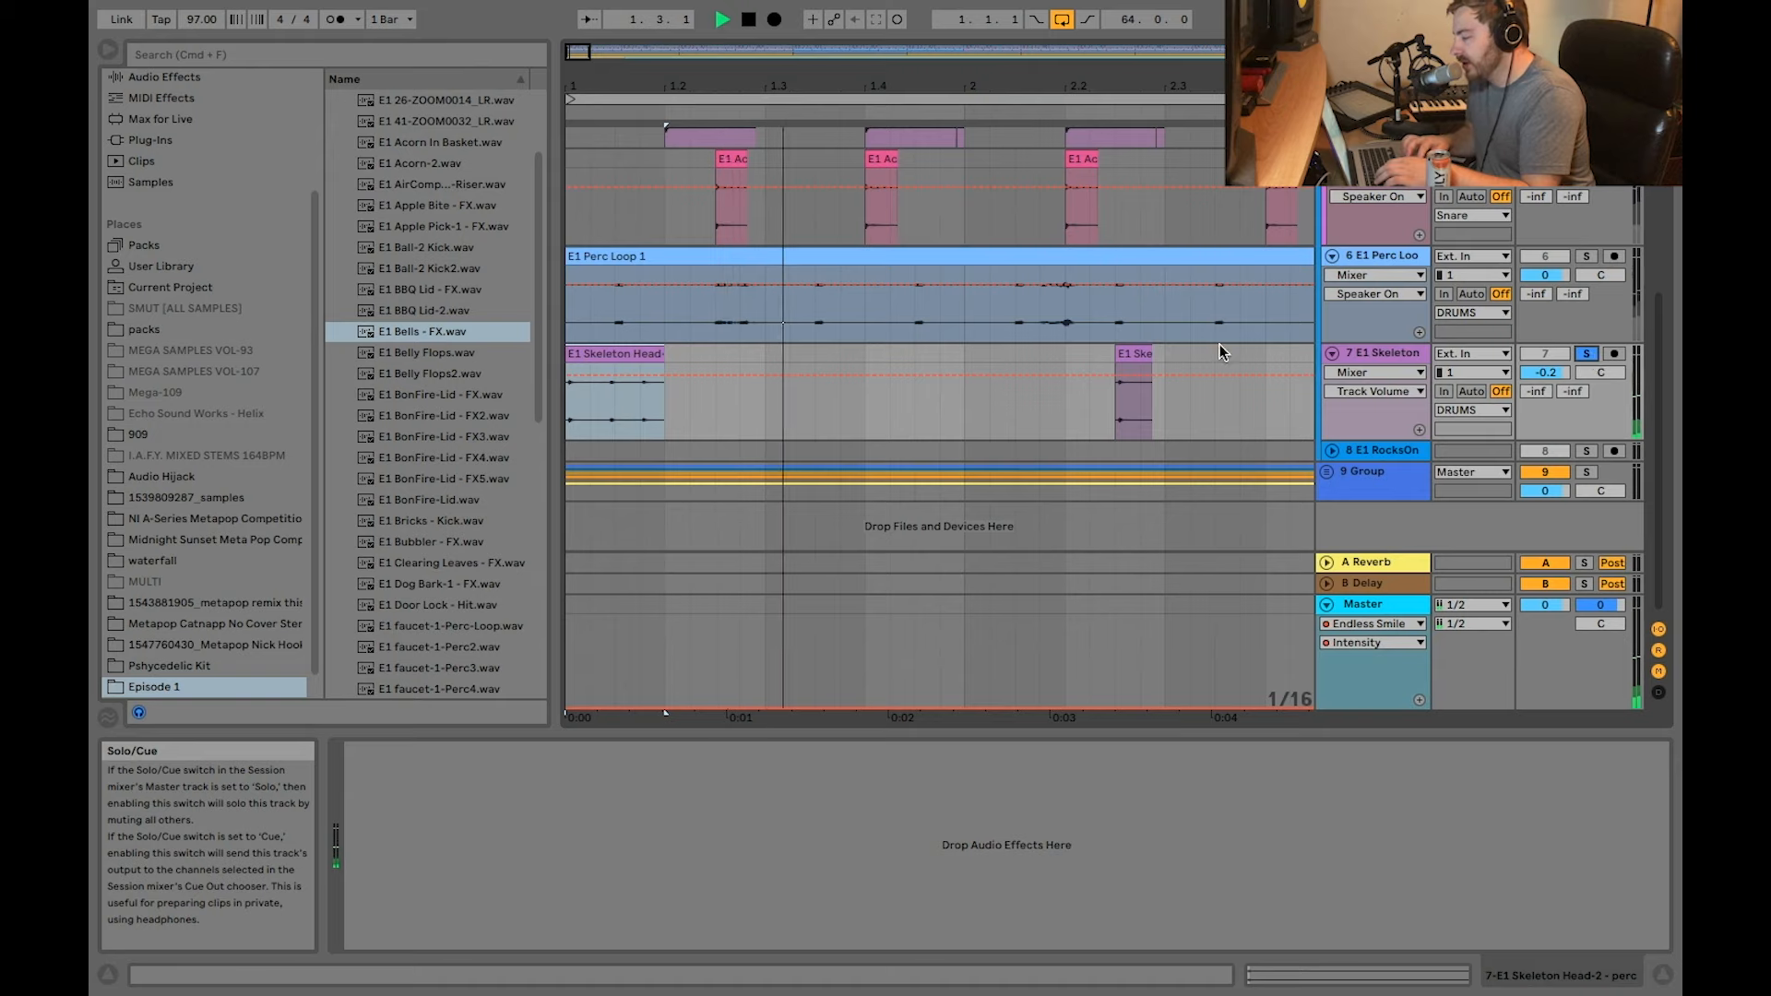
pyautogui.click(1134, 392)
pyautogui.press('-')
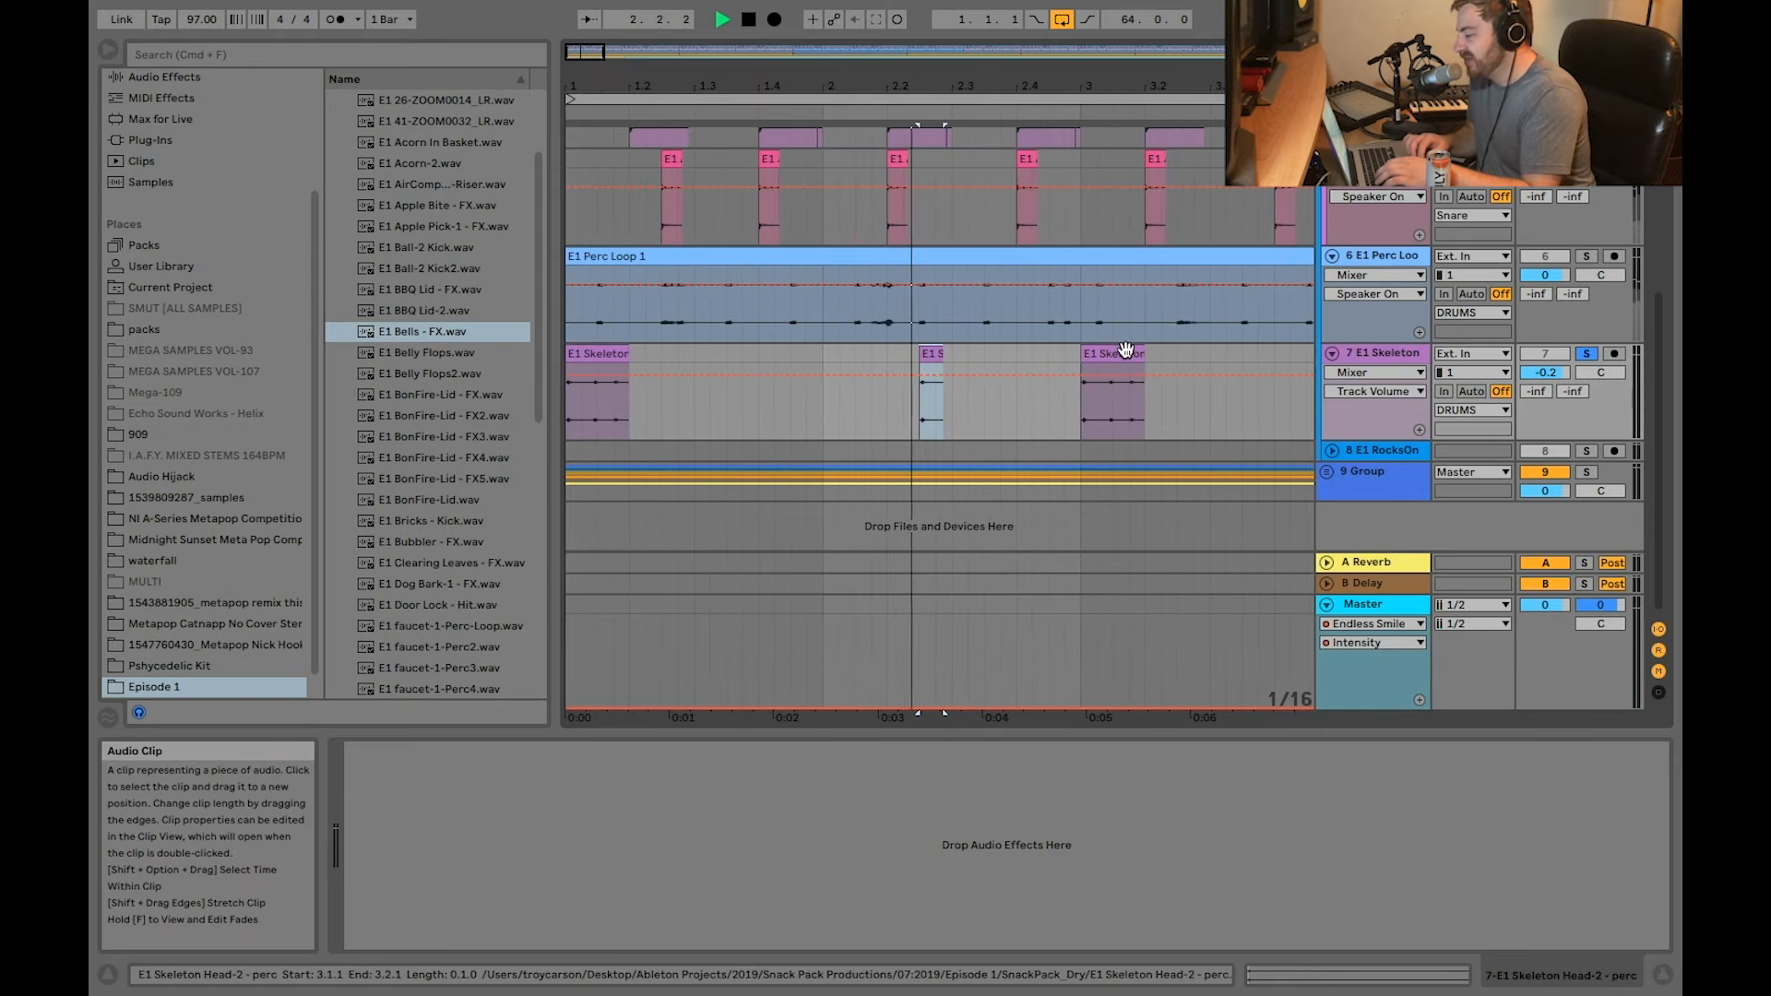
pyautogui.press('space')
# Step: Unfold track 8 and select the E1 RocksOnWood-2 - FX_DrumRoll clip at bar 17
pyautogui.click(1332, 451)
pyautogui.scroll(-2, 1228, 415)
pyautogui.press('-')
pyautogui.press('-')
pyautogui.press('-')
pyautogui.press('-')
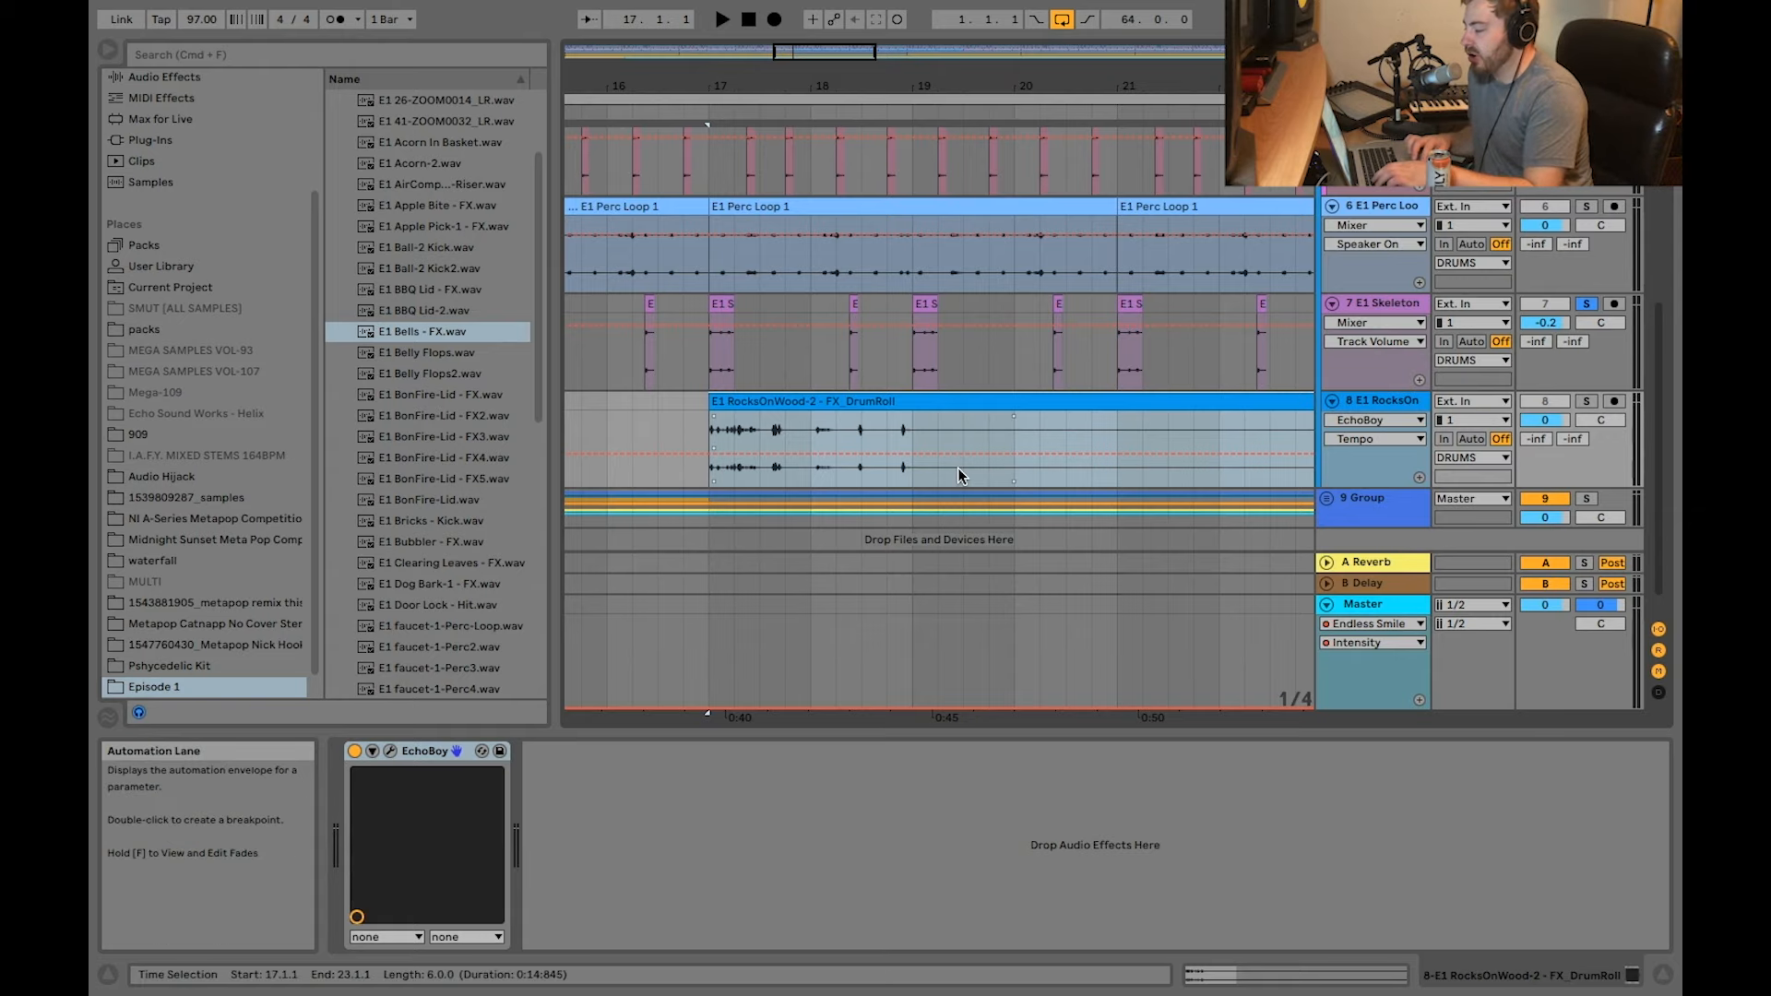
pyautogui.scroll(3, 718, 399)
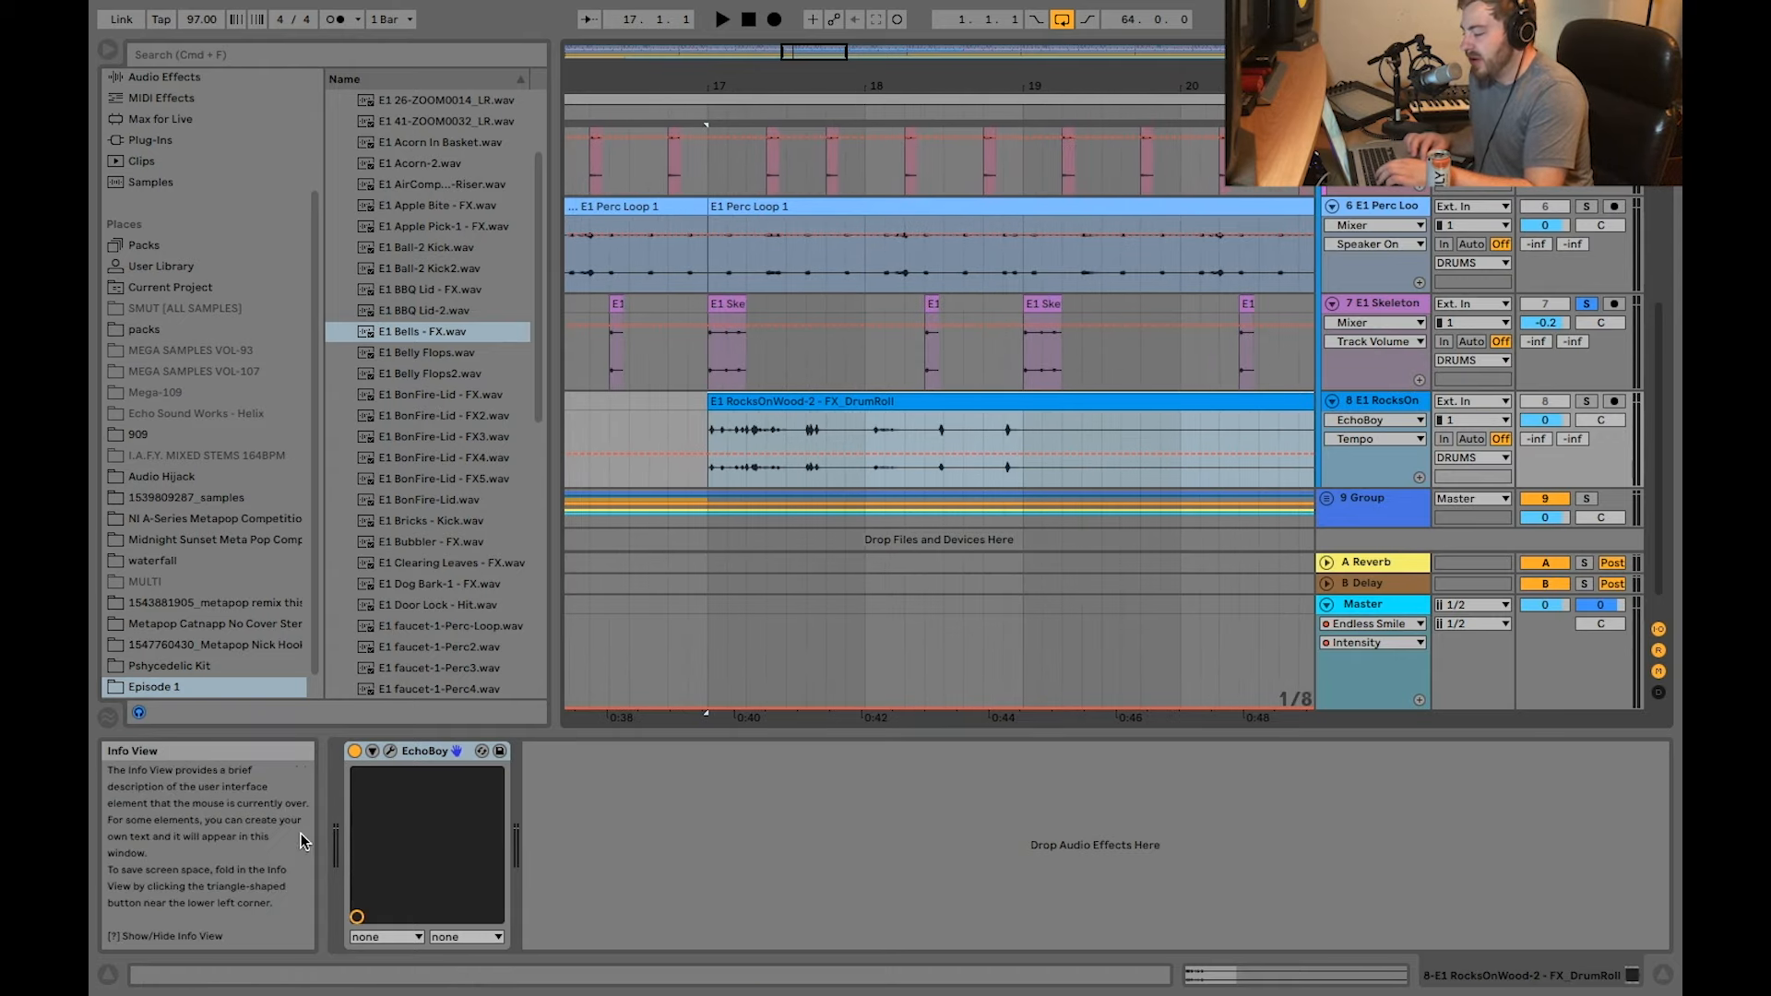
# Step: View the drum roll's EchoBoy settings, play track 8 soloed from bar 17, and close the plug-in window
pyautogui.click(391, 751)
pyautogui.moveTo(720, 207); pyautogui.dragTo(580, 435)
pyautogui.click(1595, 404)
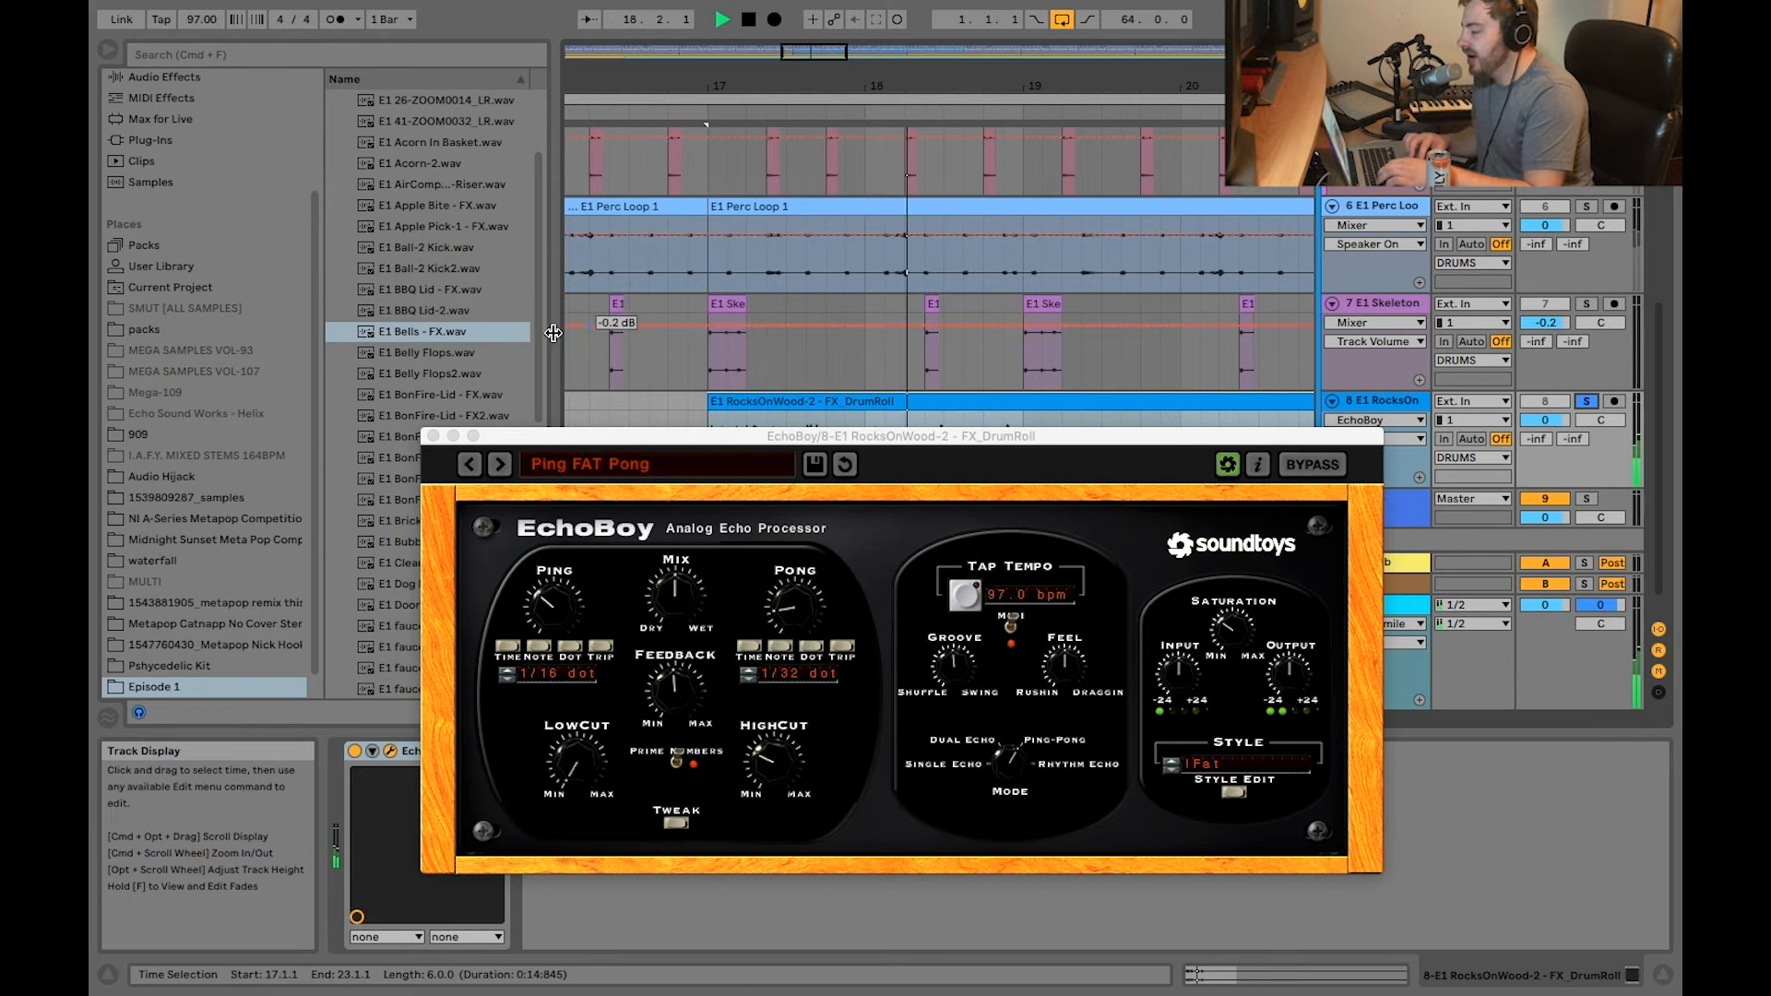
pyautogui.click(433, 436)
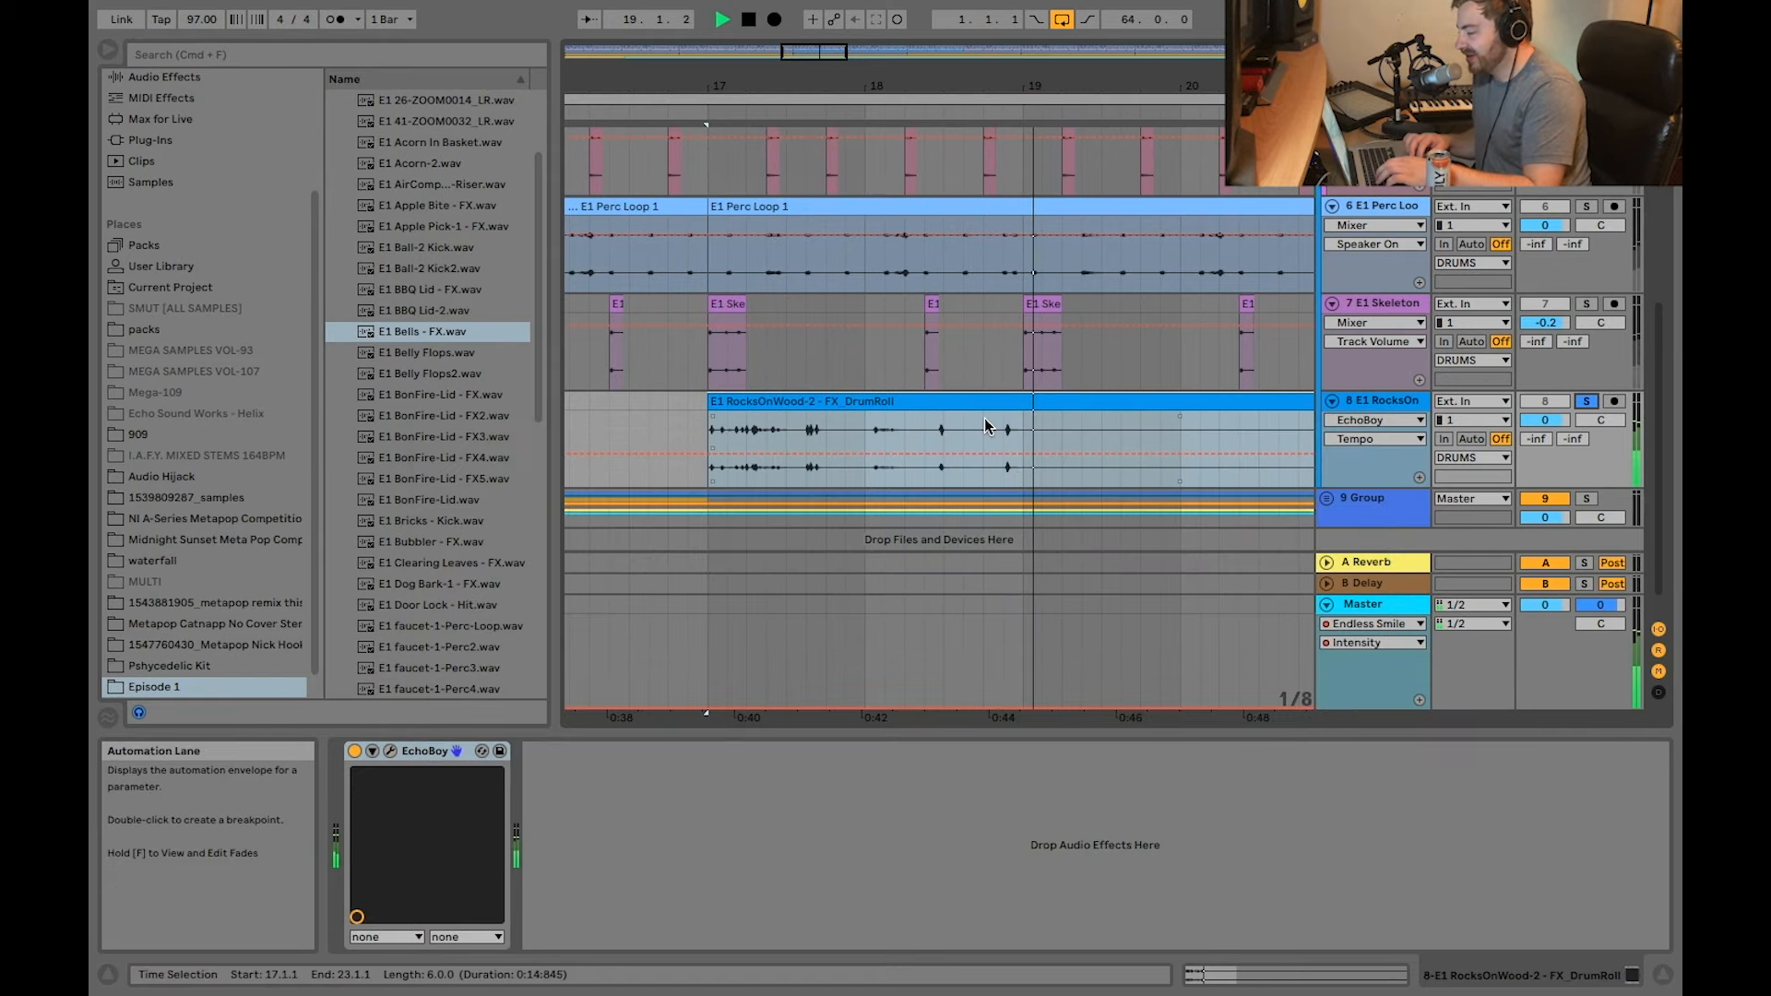
pyautogui.press('space')
# Step: Play all the drum layers together from bar 17 to hear the drum roll in context
pyautogui.scroll(5, 1632, 281)
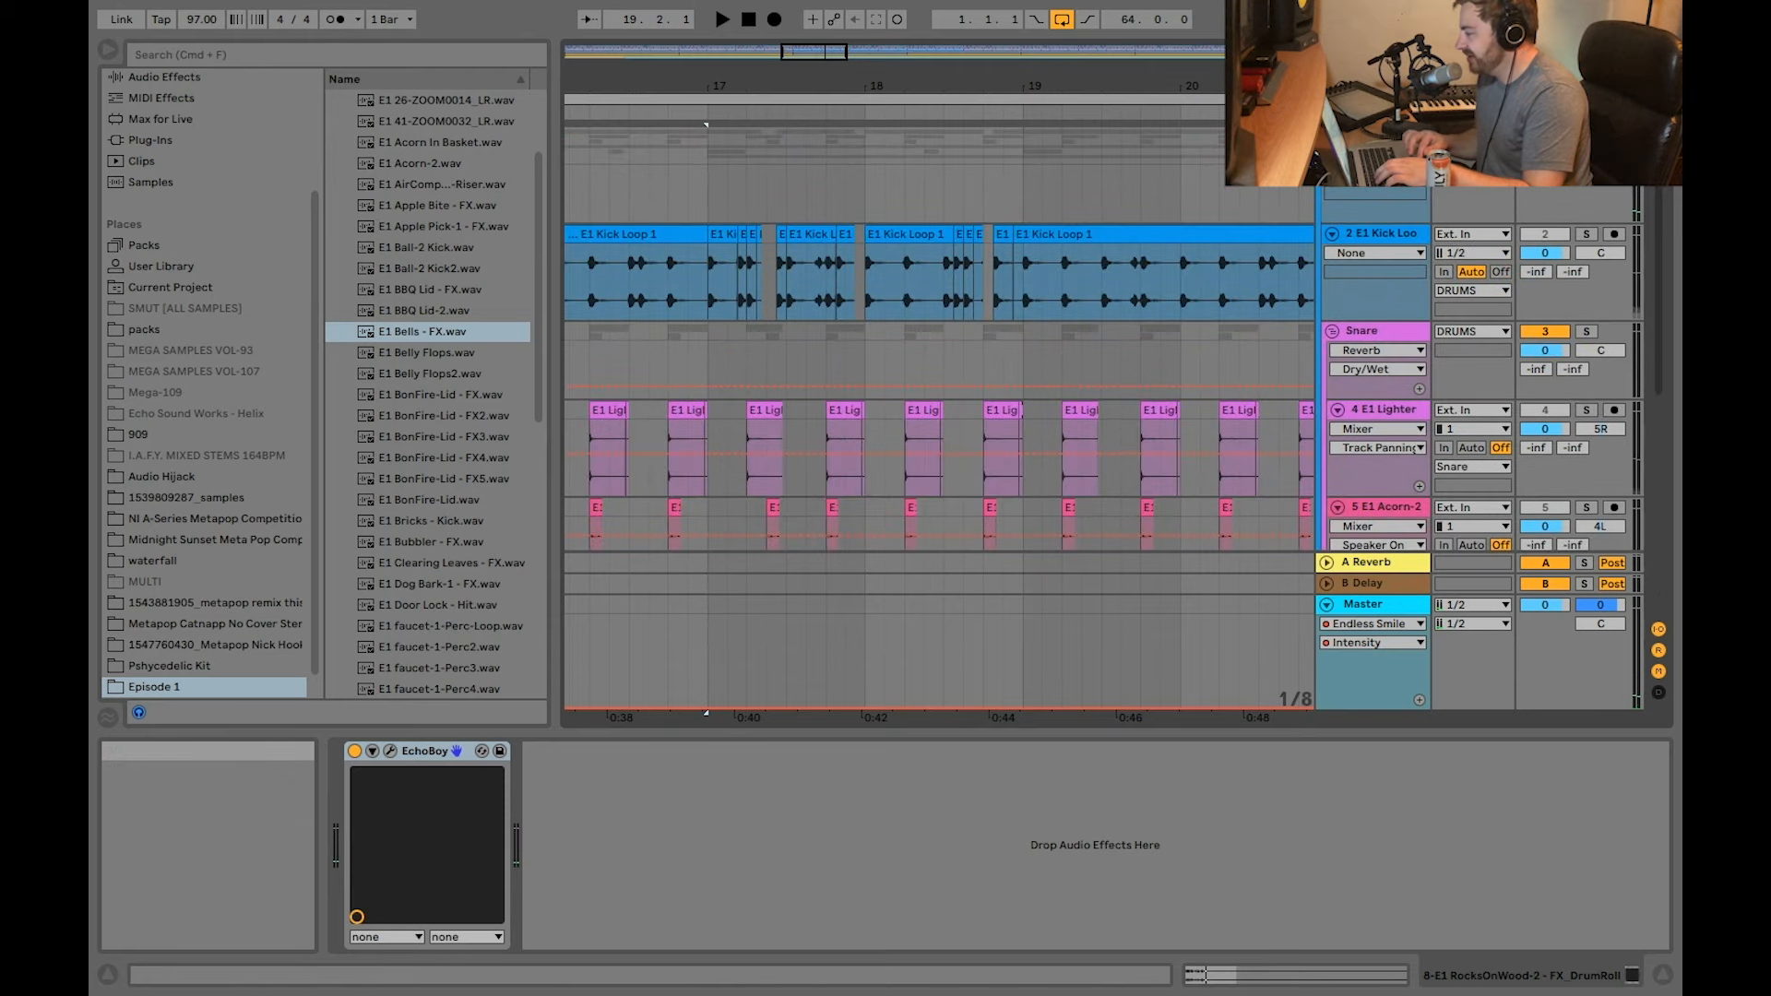
pyautogui.press('space')
pyautogui.scroll(-5, 903, 234)
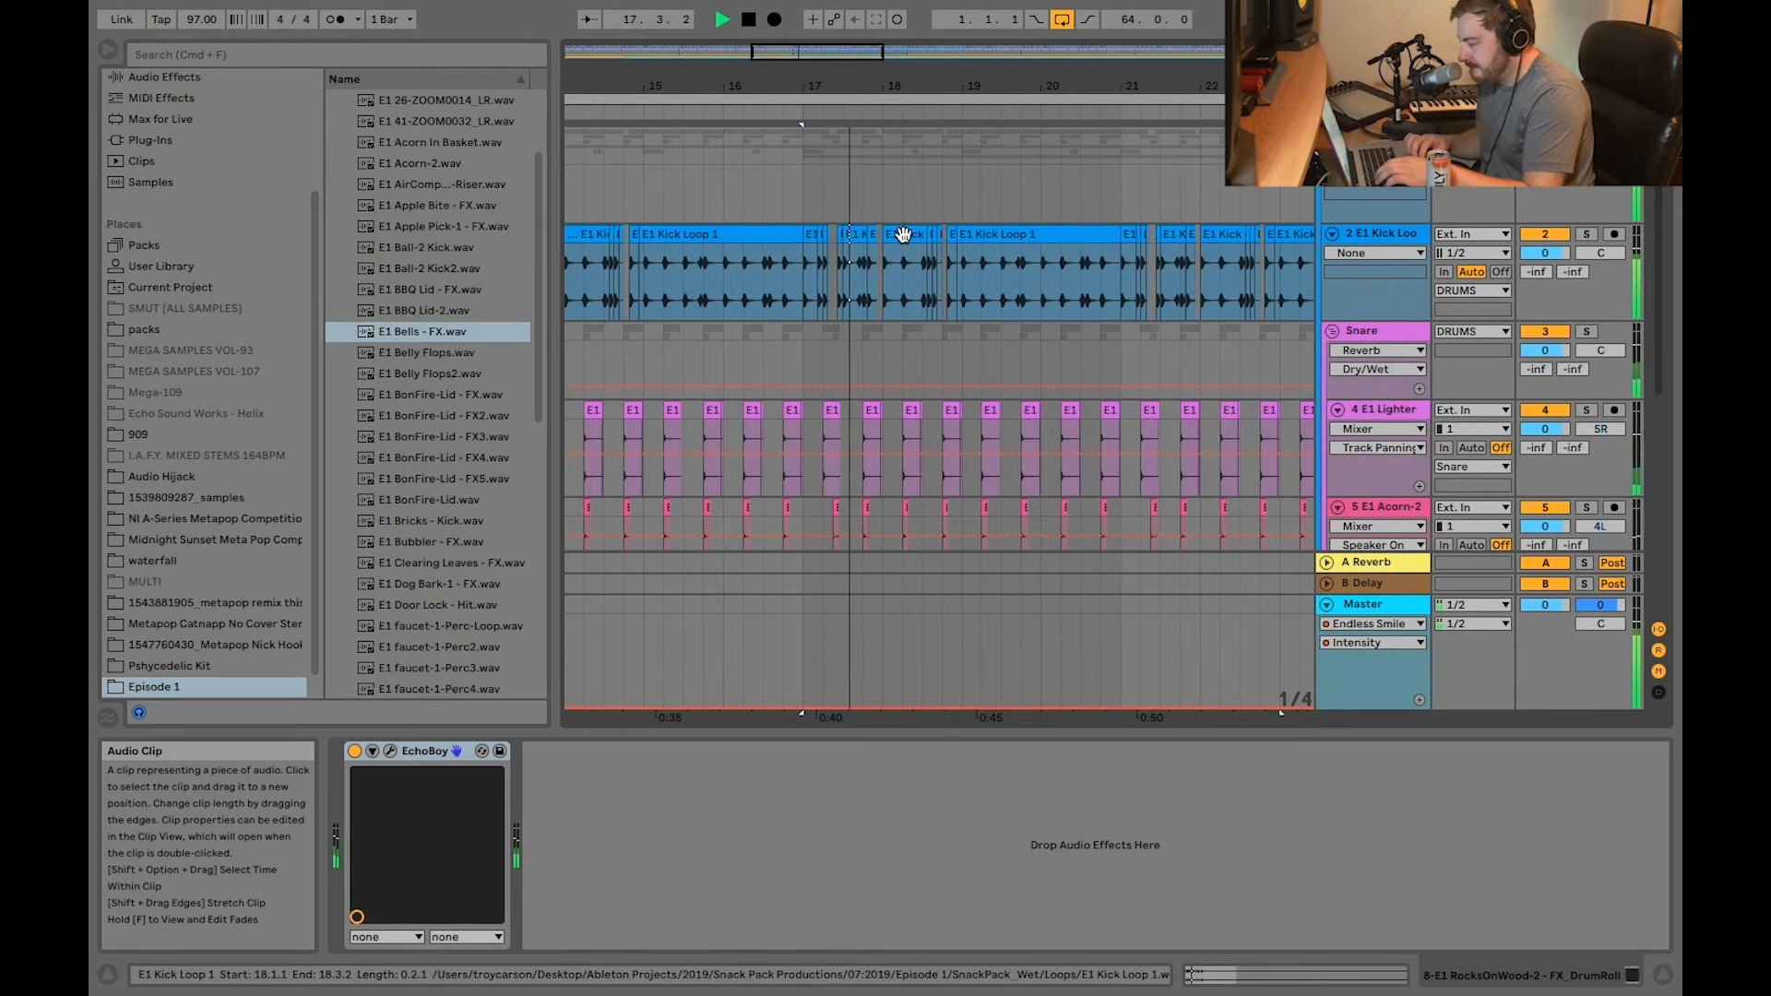
pyautogui.scroll(-5, 903, 234)
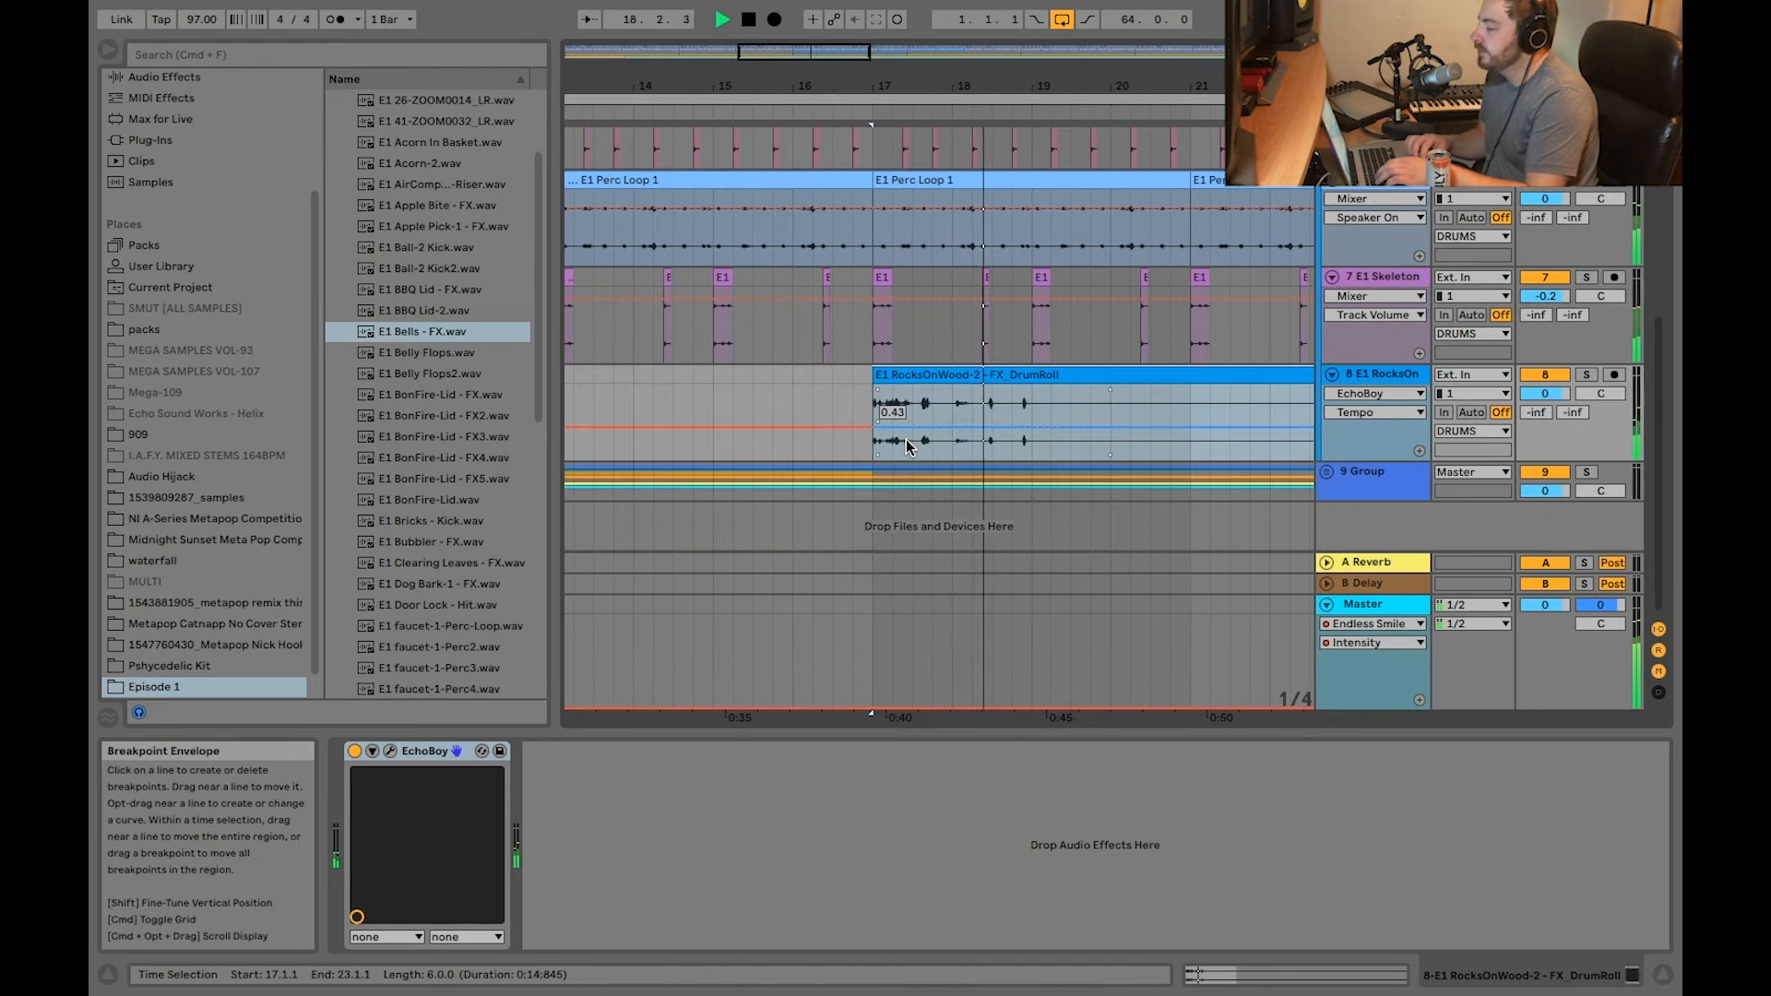
pyautogui.press('space')
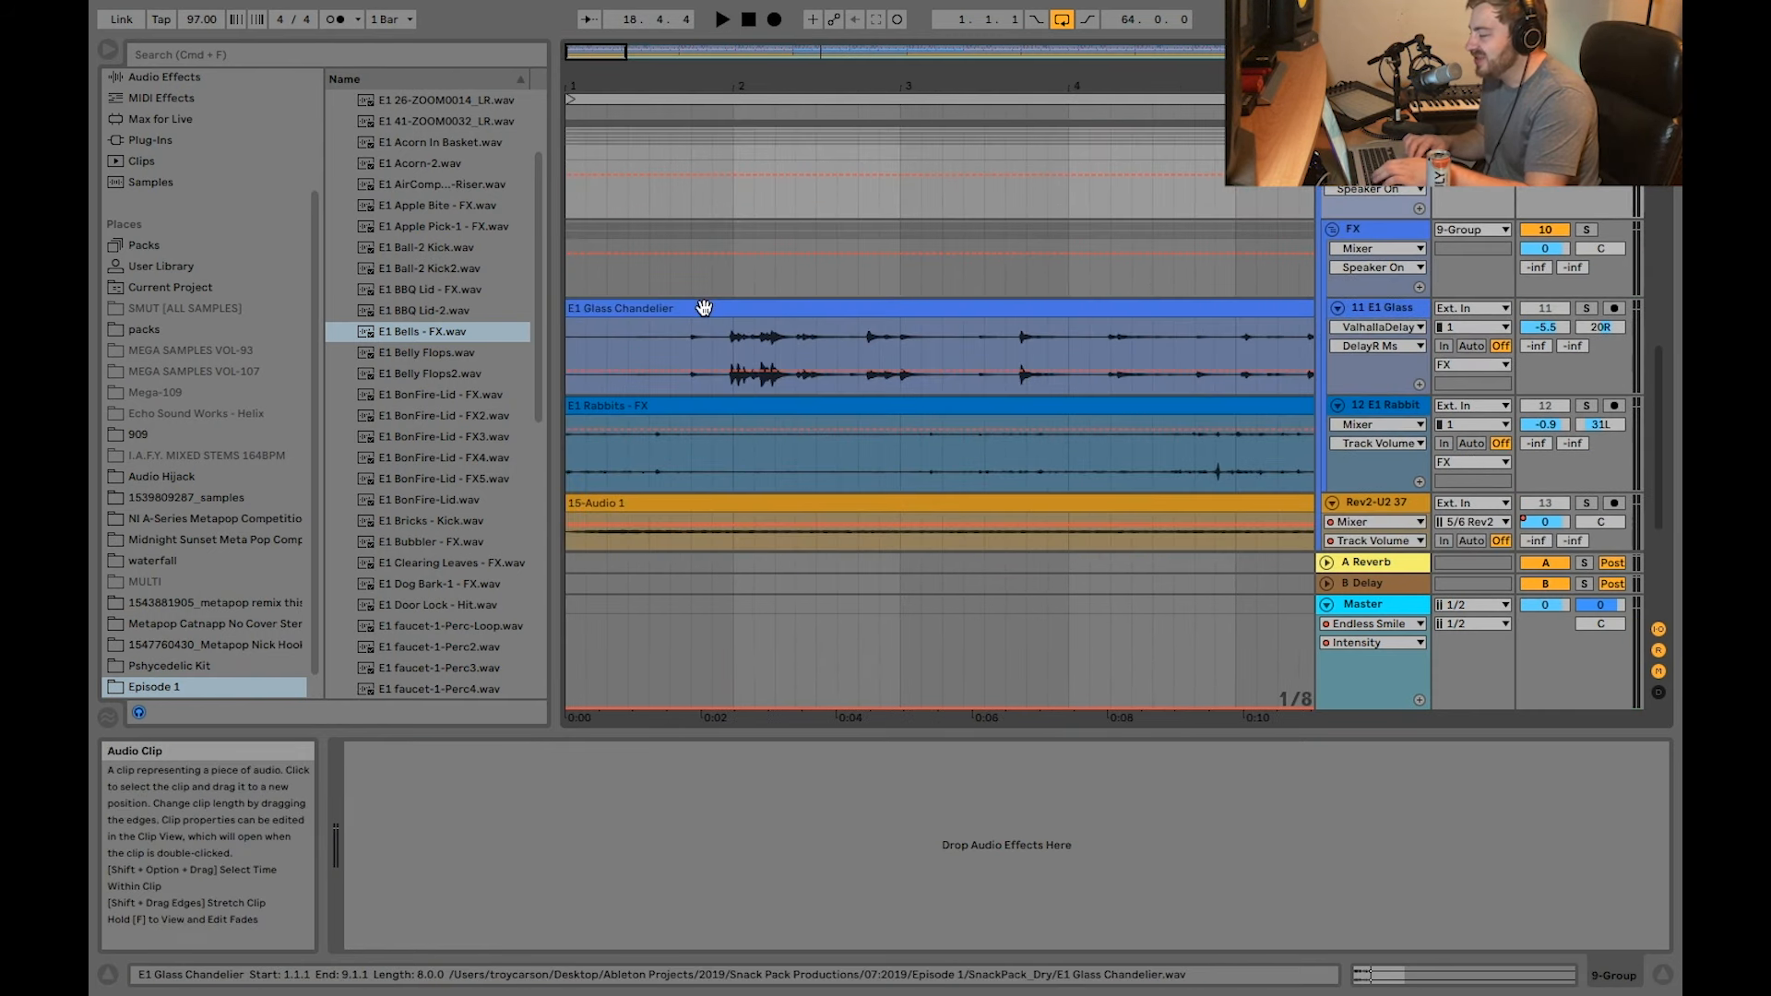
# Step: Select the first E1 Glass Chandelier clip on track 11 and examine its waveform around bar 2
pyautogui.scroll(-5, 704, 308)
pyautogui.click(704, 307)
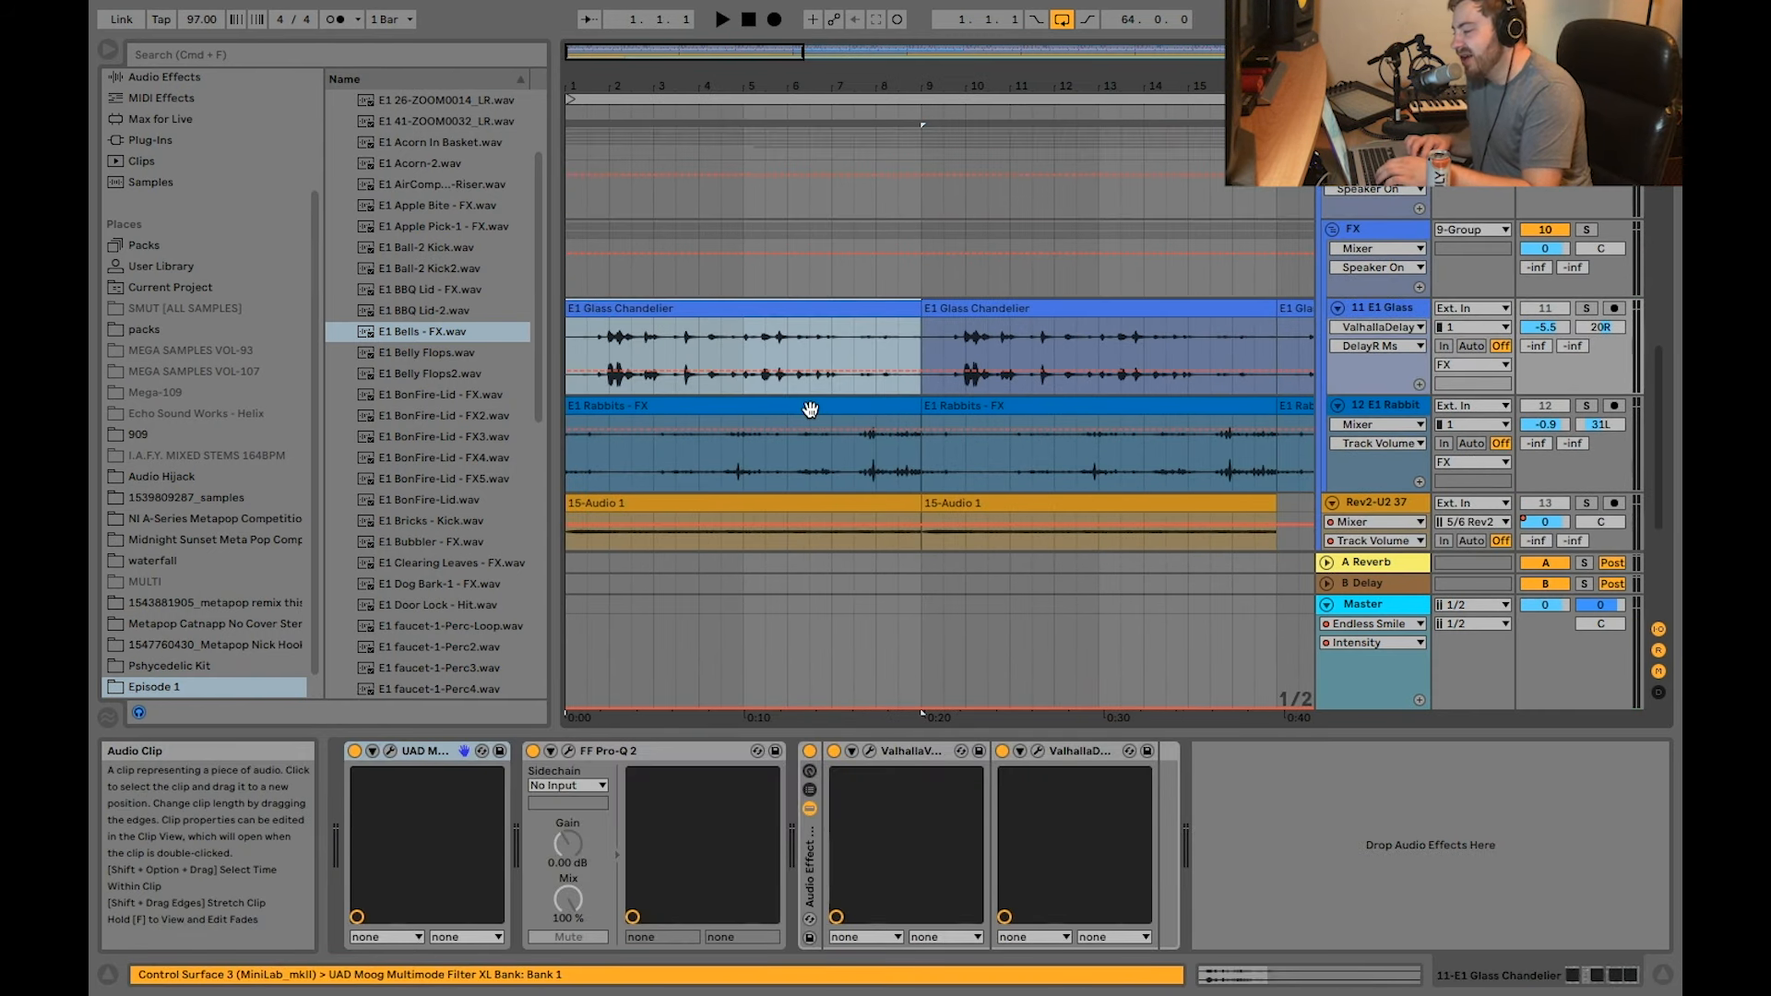
pyautogui.press('+')
pyautogui.press('+')
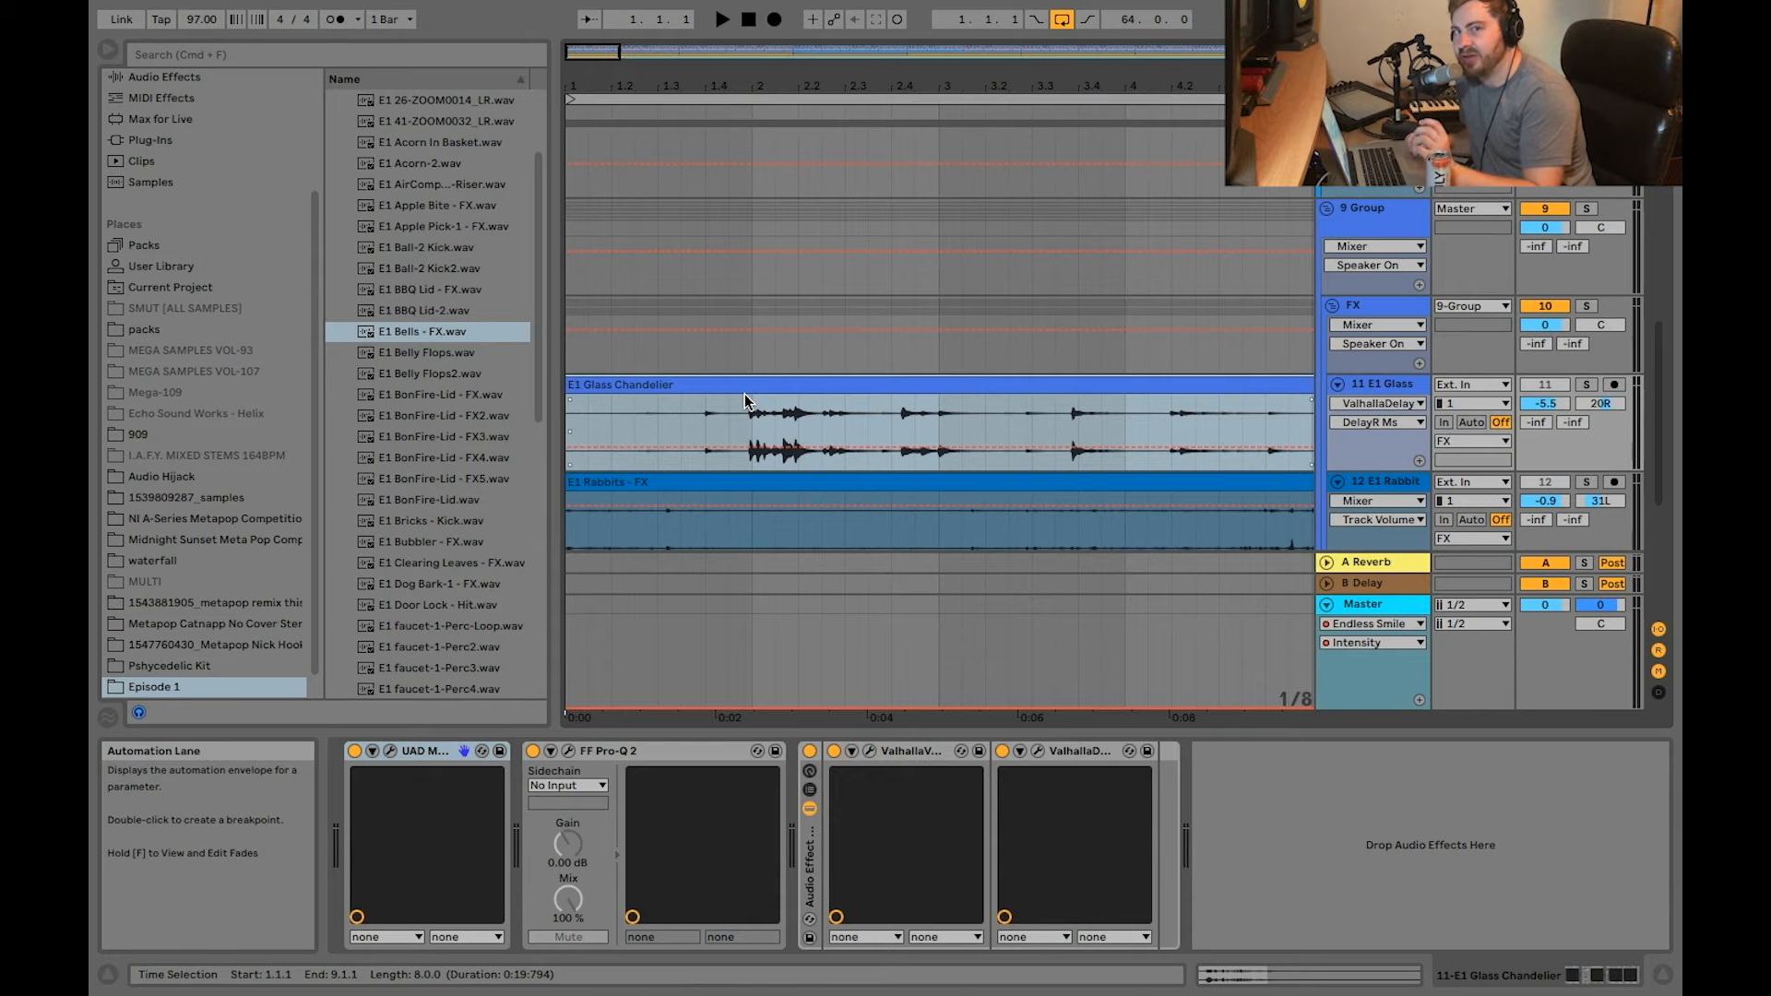
pyautogui.press('+')
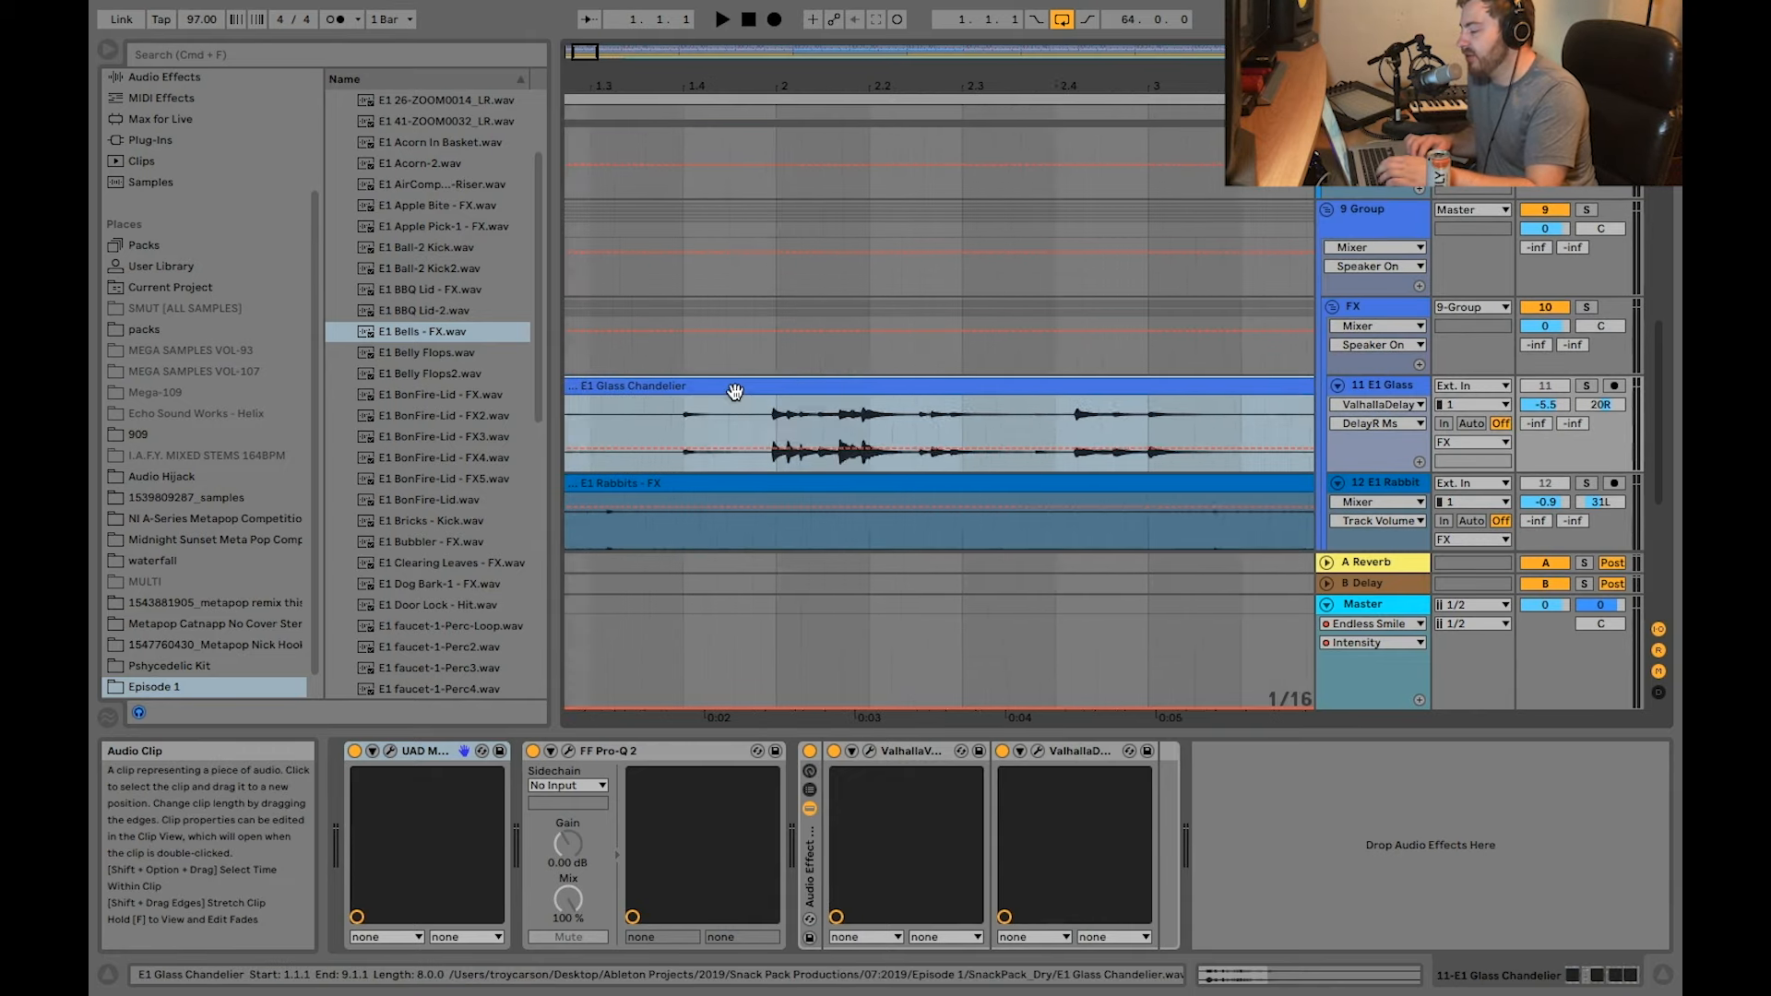
pyautogui.scroll(-2, 735, 399)
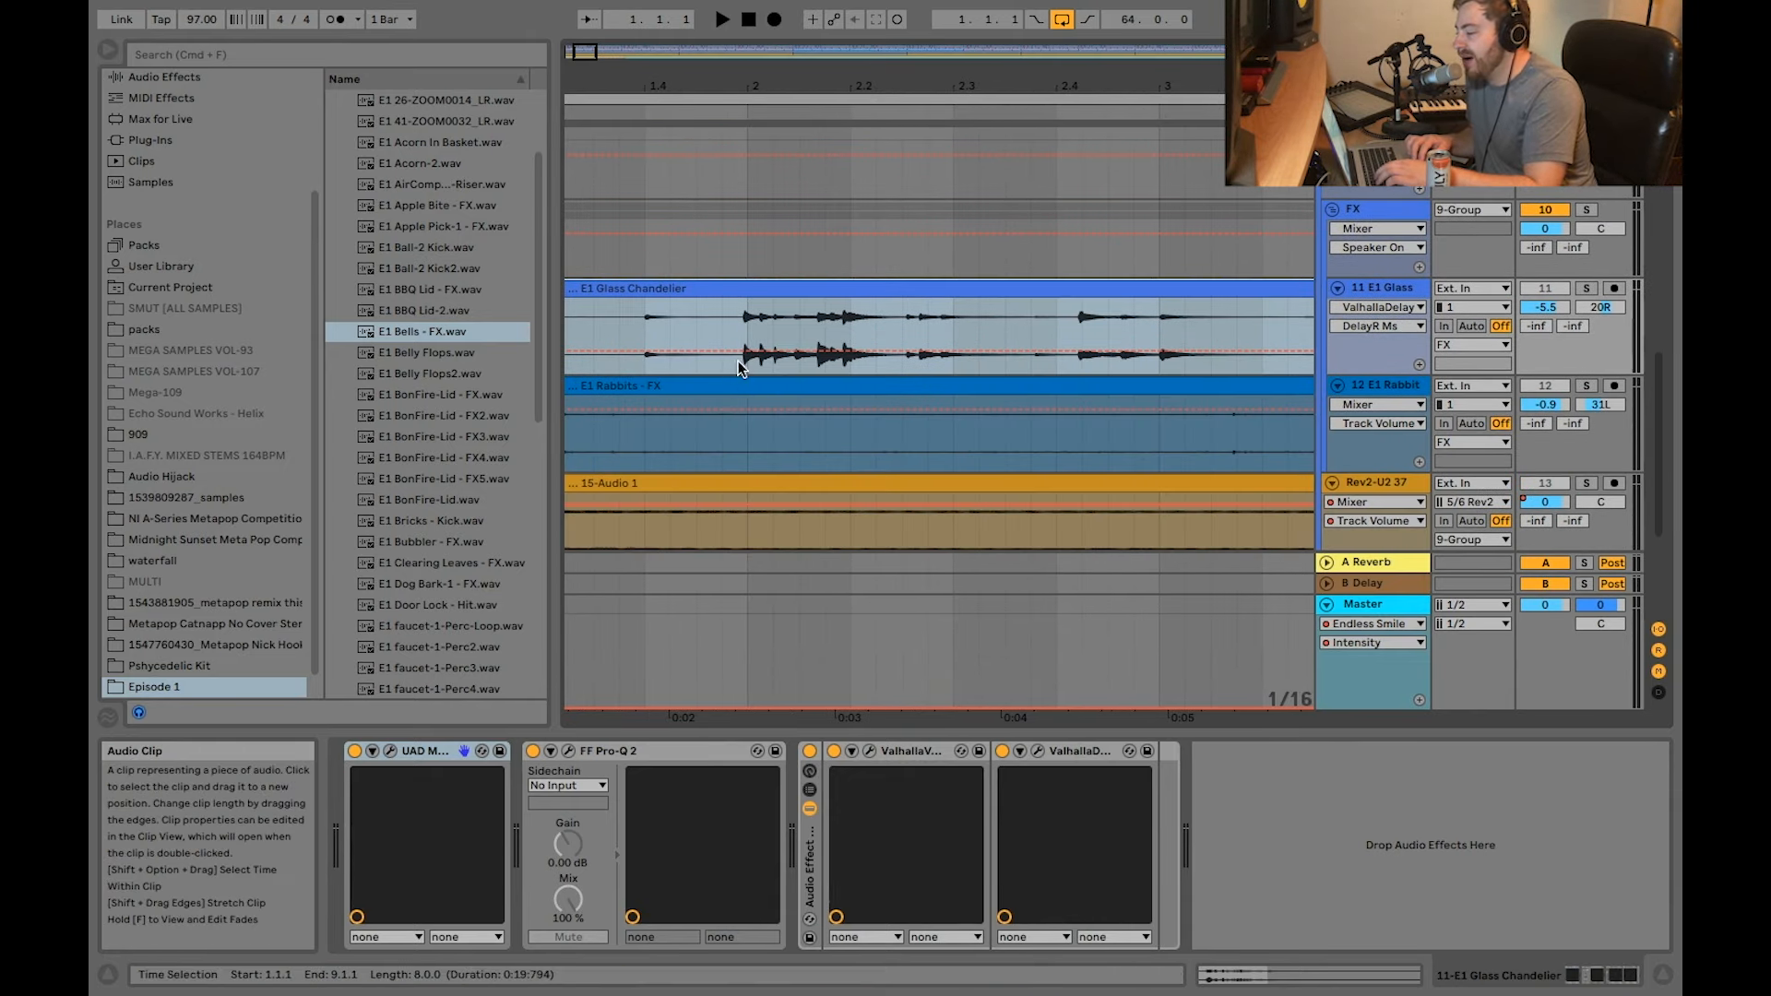
pyautogui.press('-')
# Step: Set the playback start at bar 2 in the Glass Chandelier clip, solo track 11, and open its UAD Moog Multimode Filter XL
pyautogui.click(738, 323)
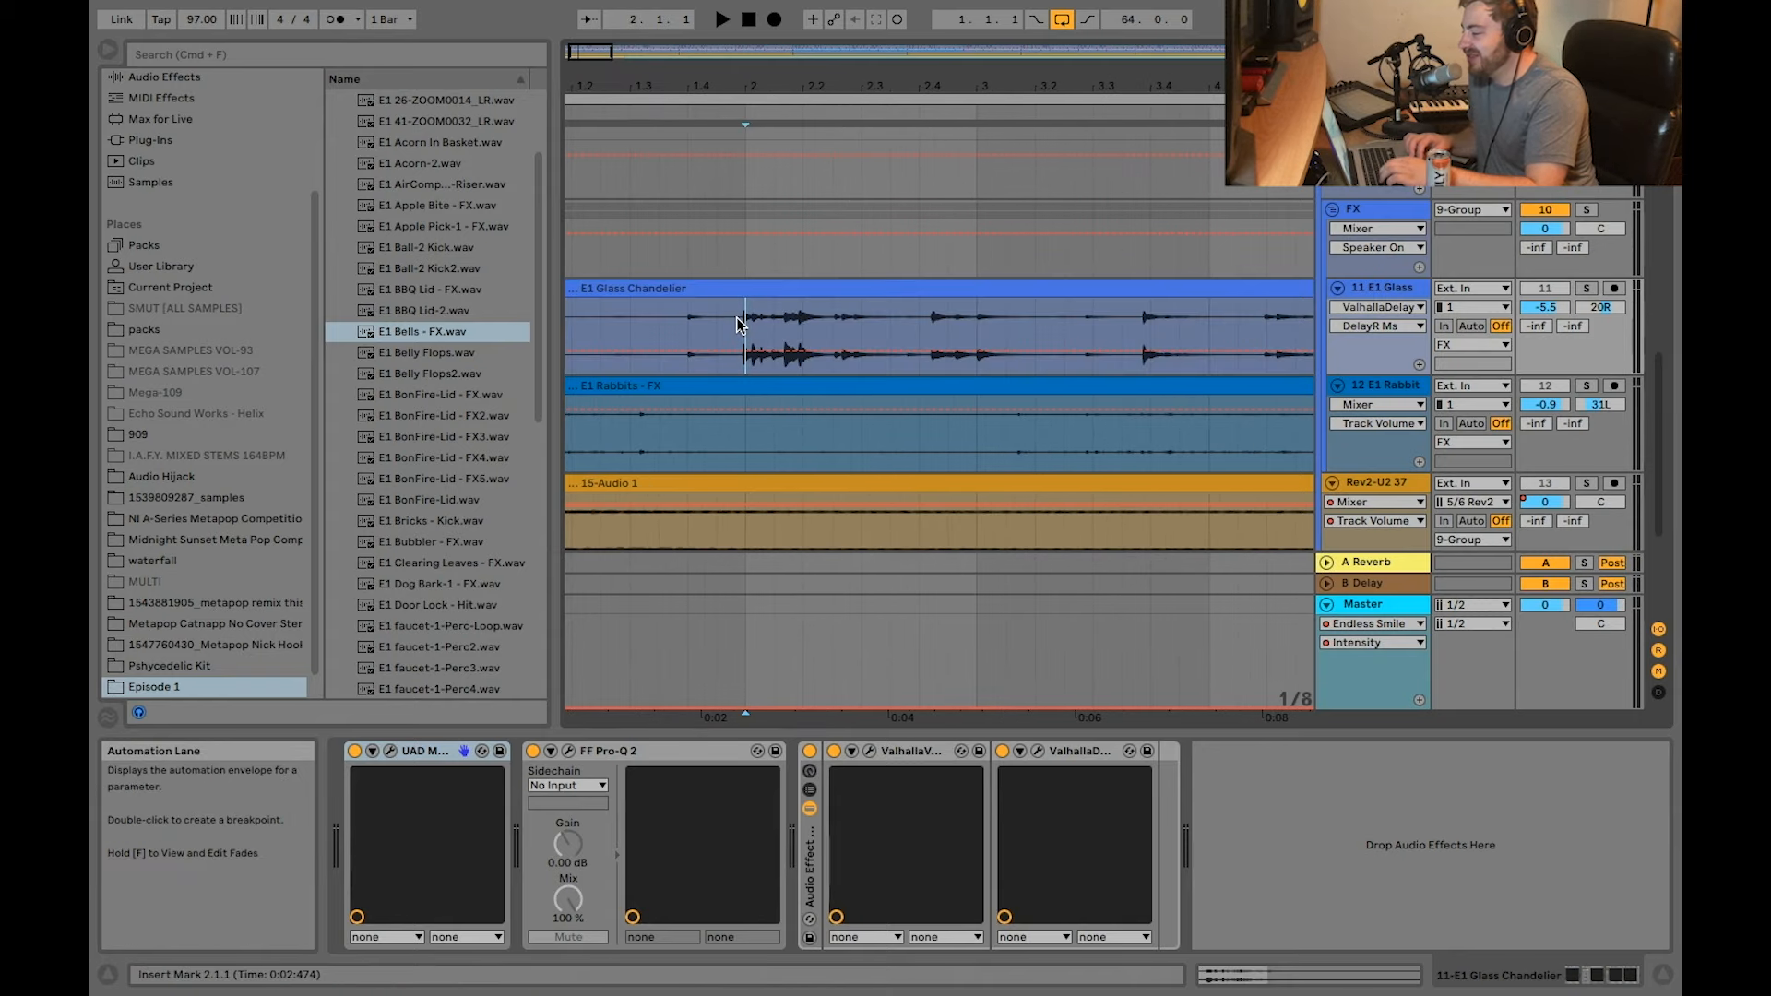
pyautogui.click(1587, 288)
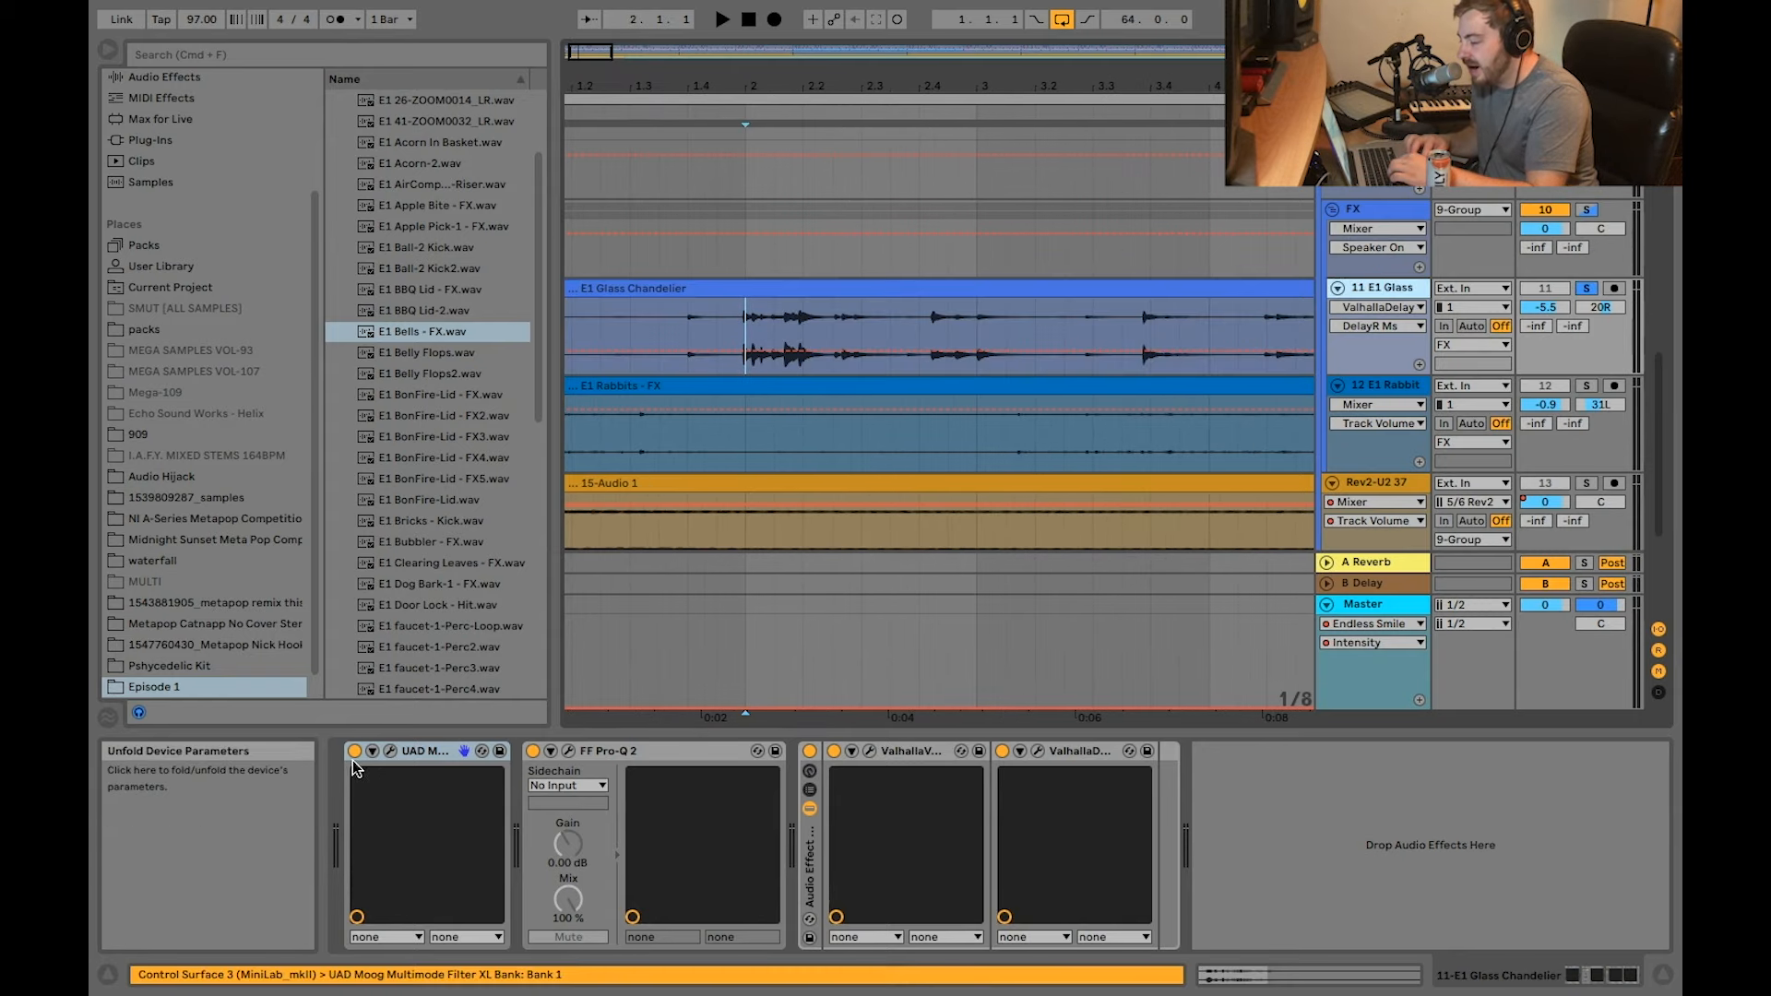
pyautogui.click(391, 752)
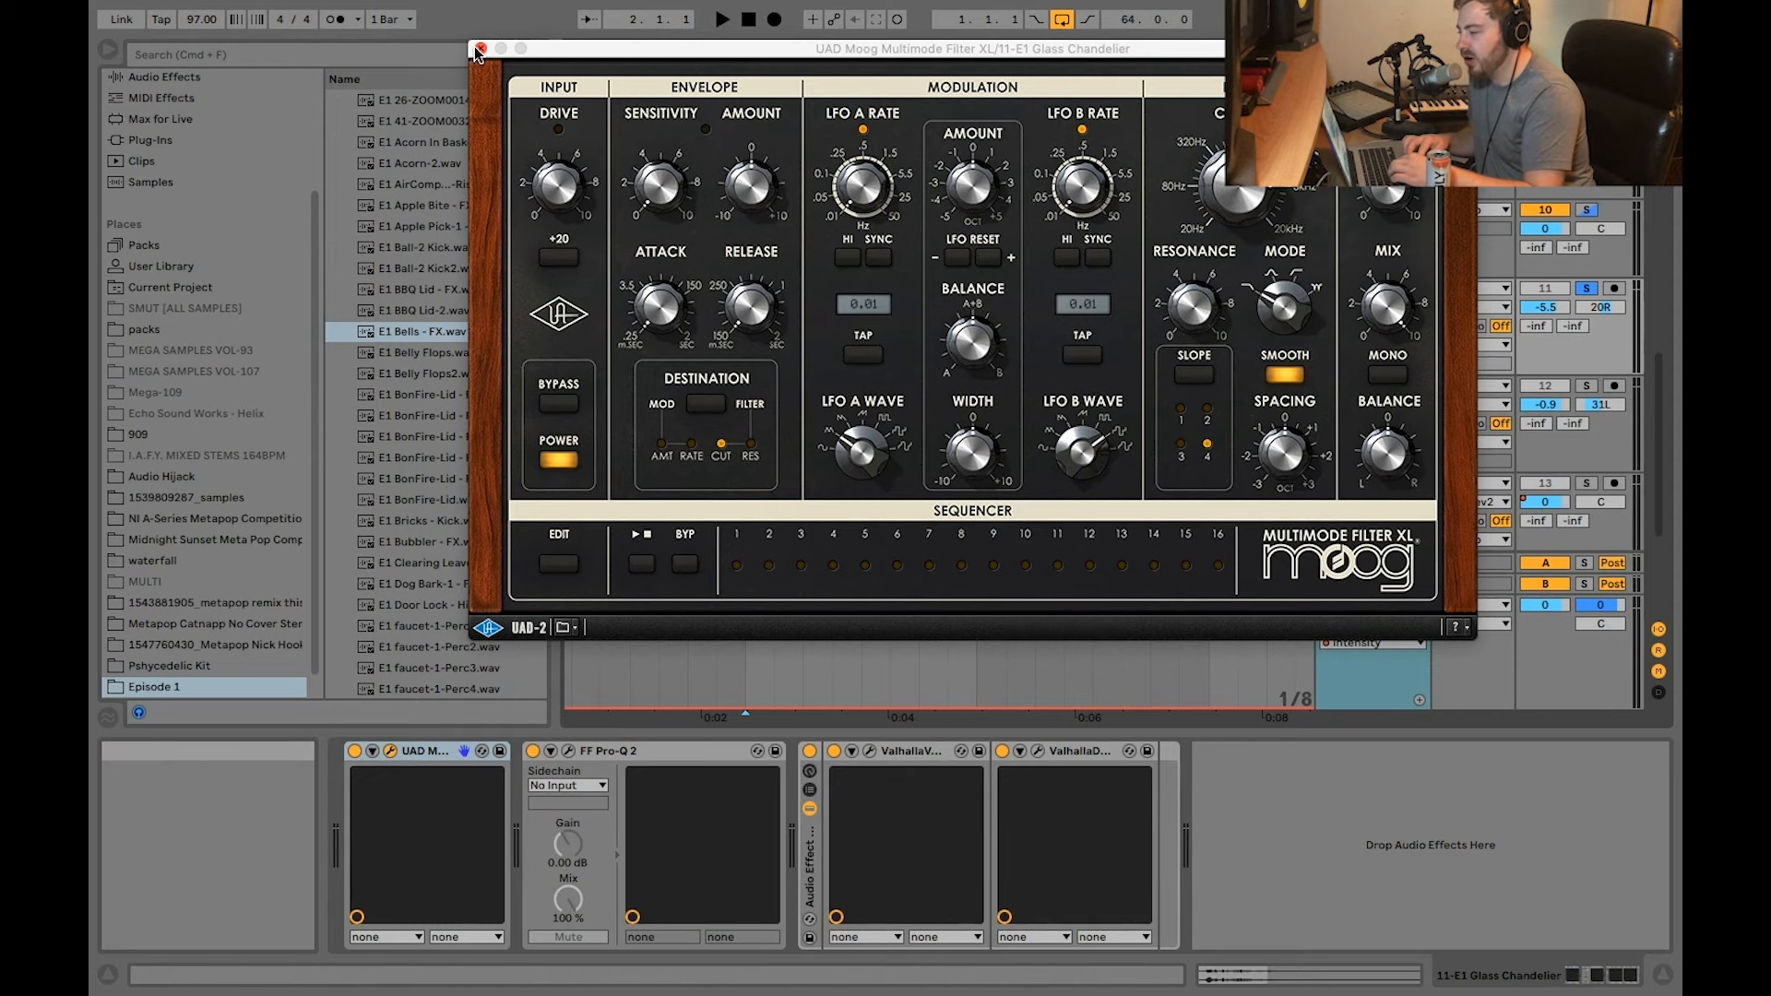
# Step: View the Moog Multimode Filter XL and FF Pro-Q 2 settings on the Glass Chandelier track and close both plug-in windows
pyautogui.click(480, 48)
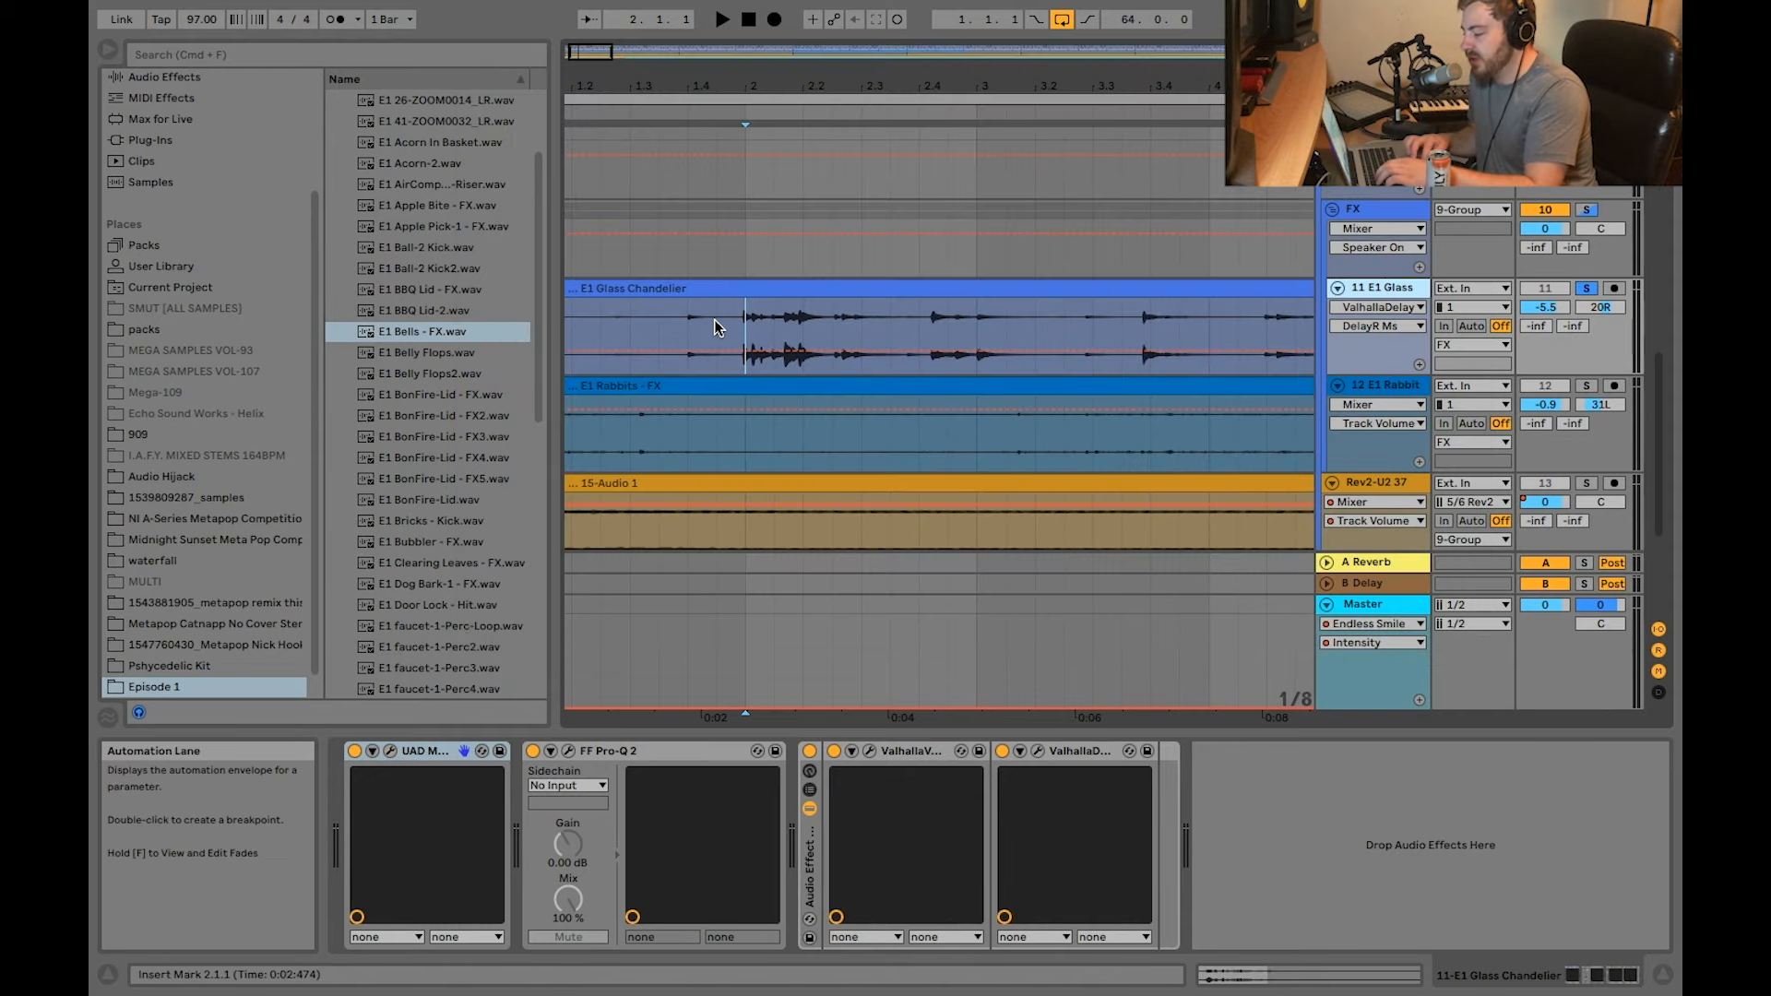
pyautogui.click(391, 752)
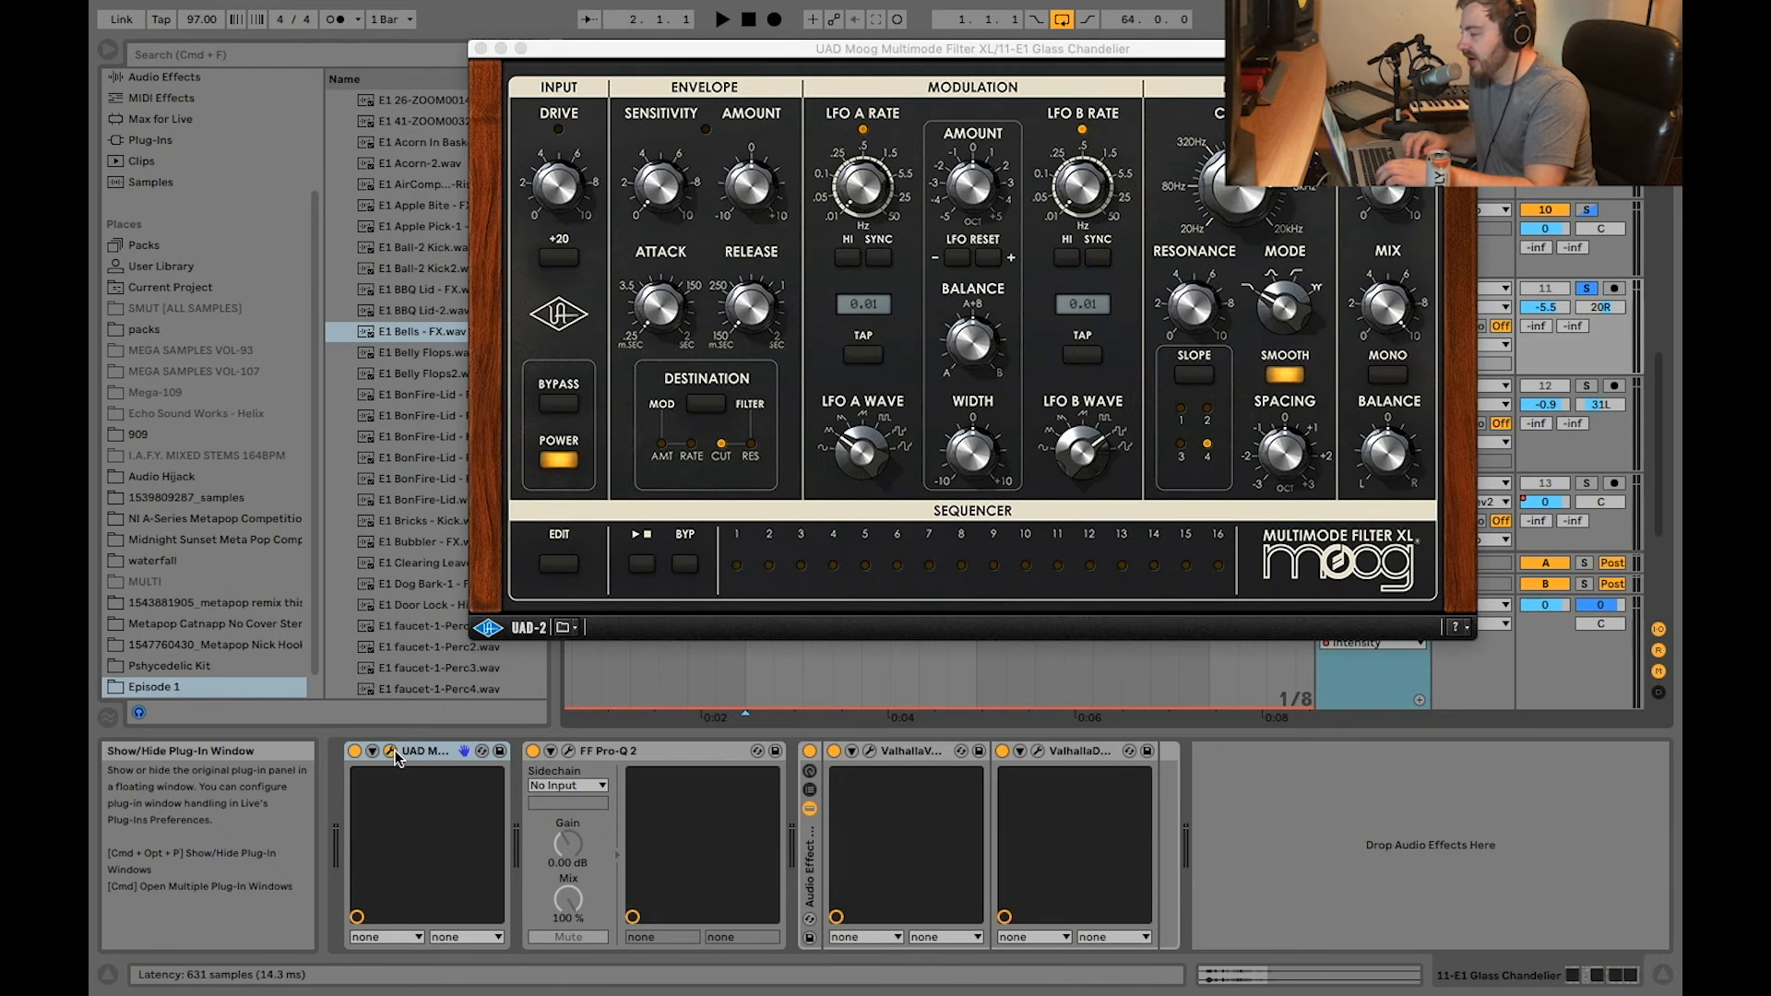
pyautogui.click(479, 49)
pyautogui.click(741, 358)
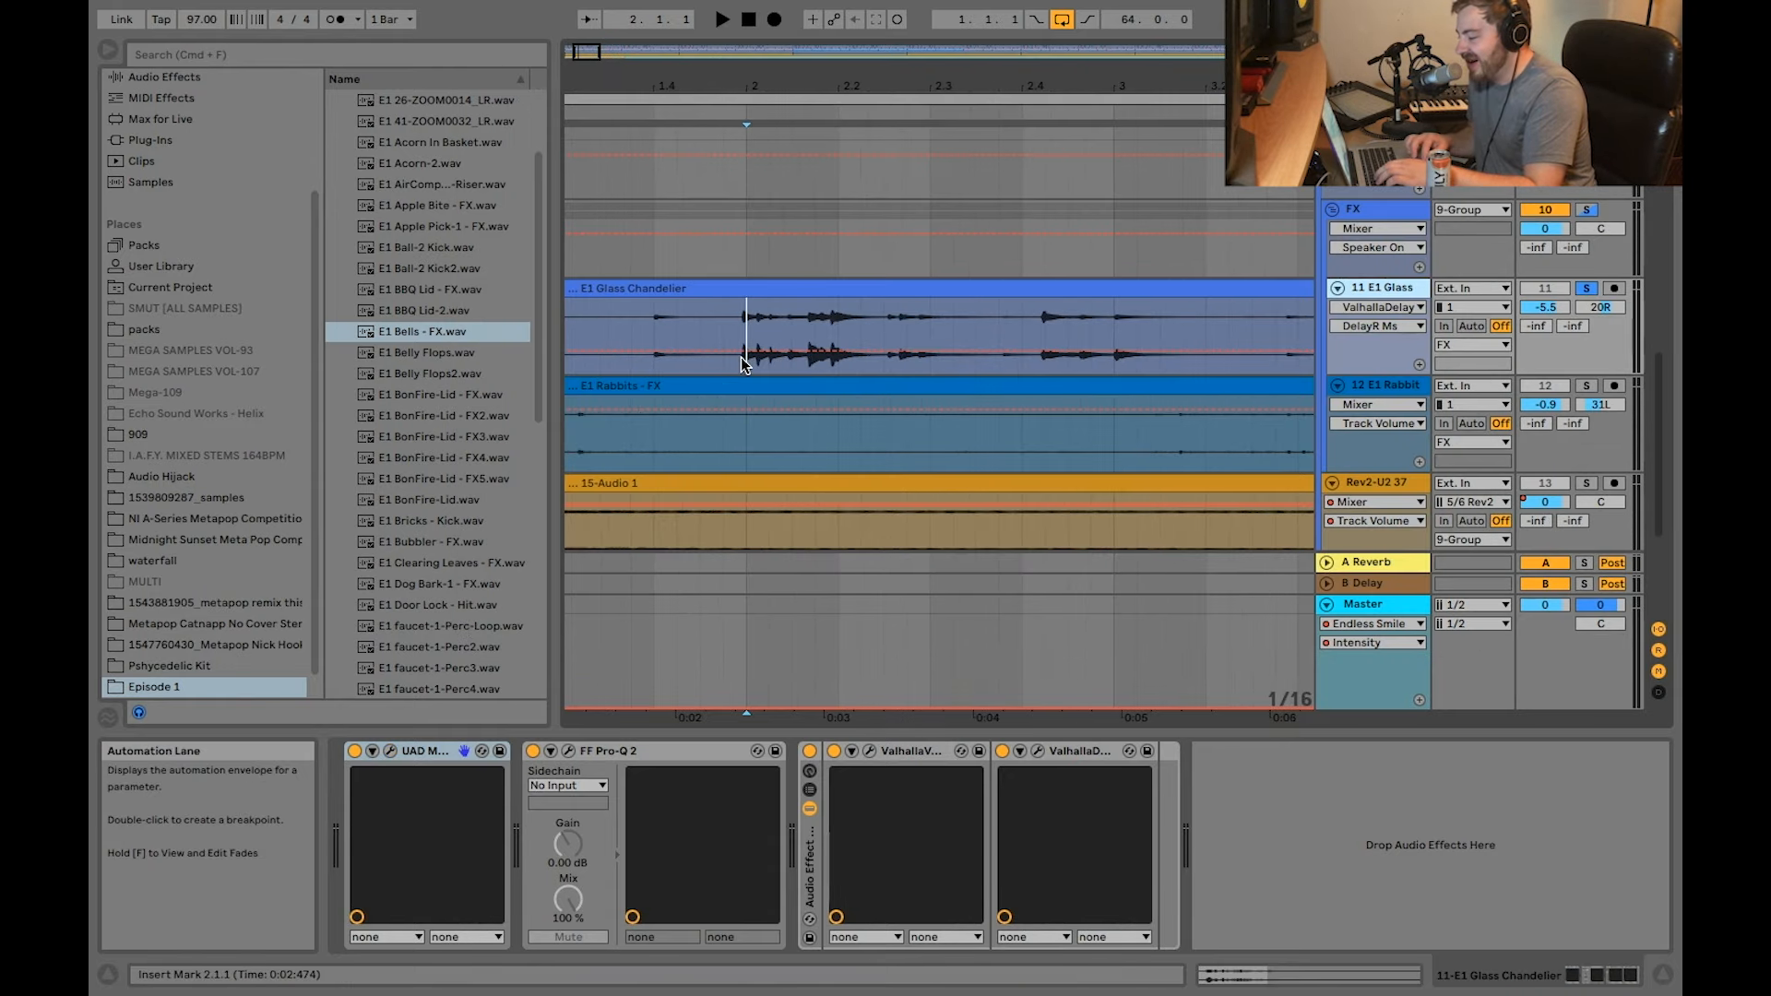
pyautogui.click(568, 750)
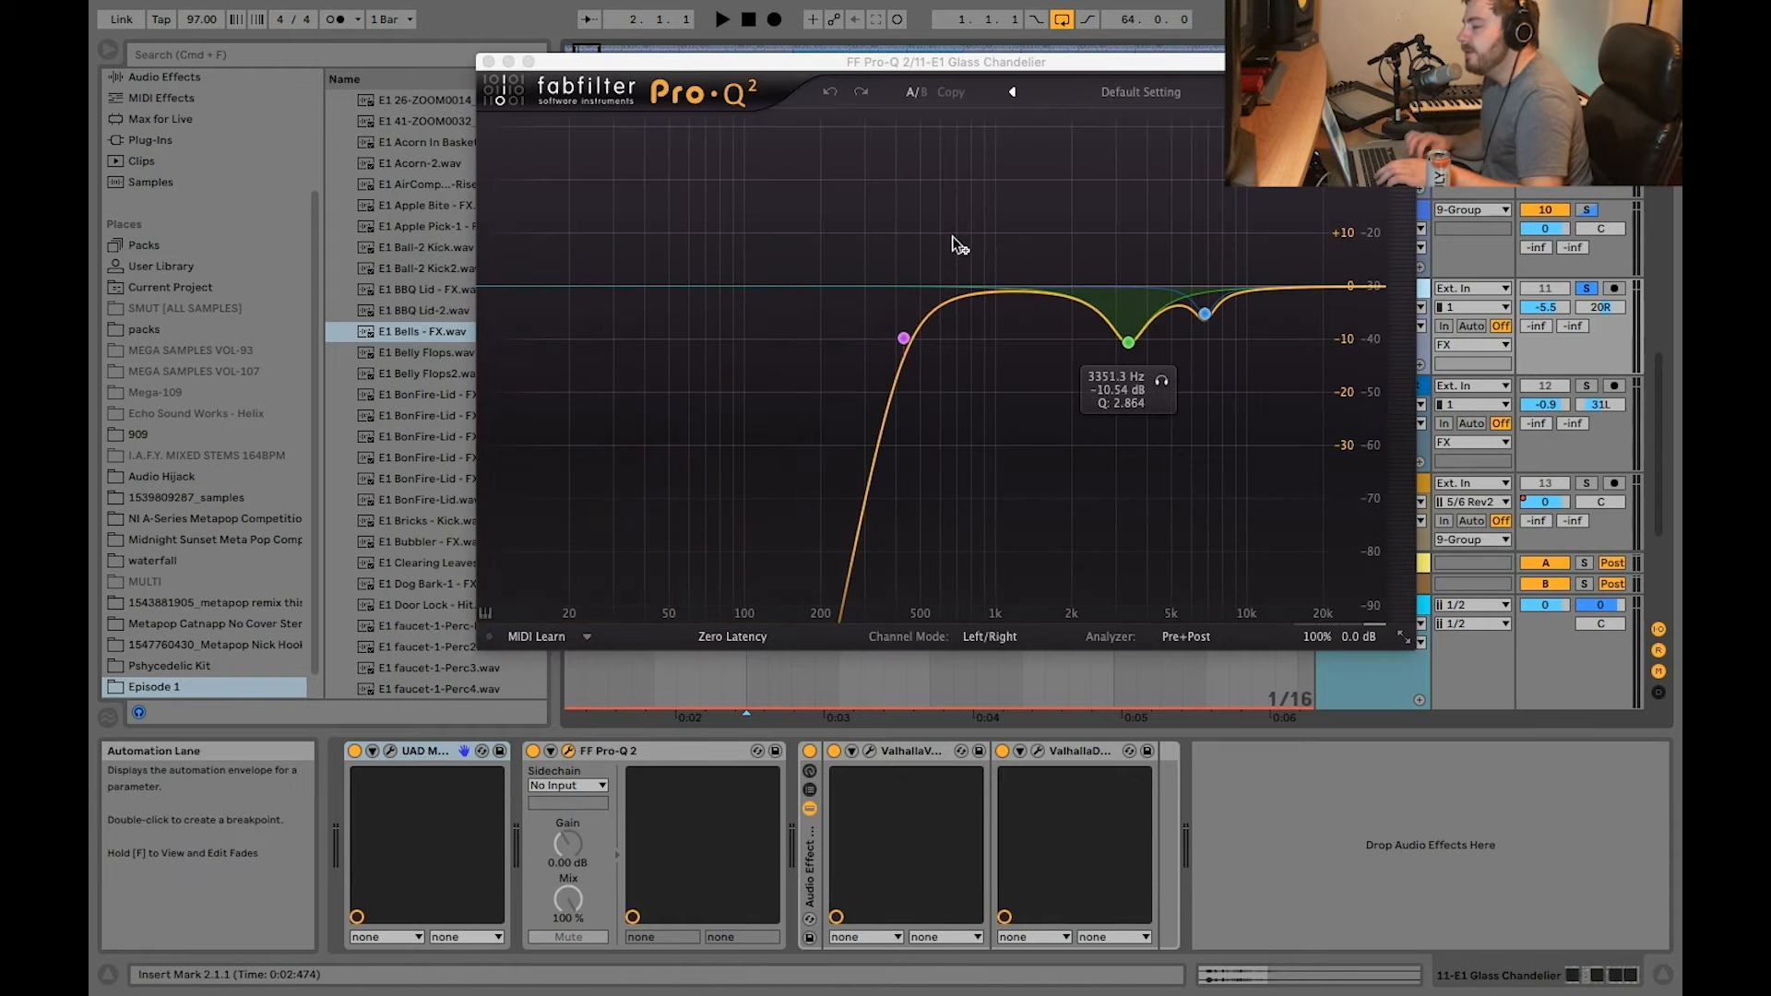
pyautogui.click(489, 62)
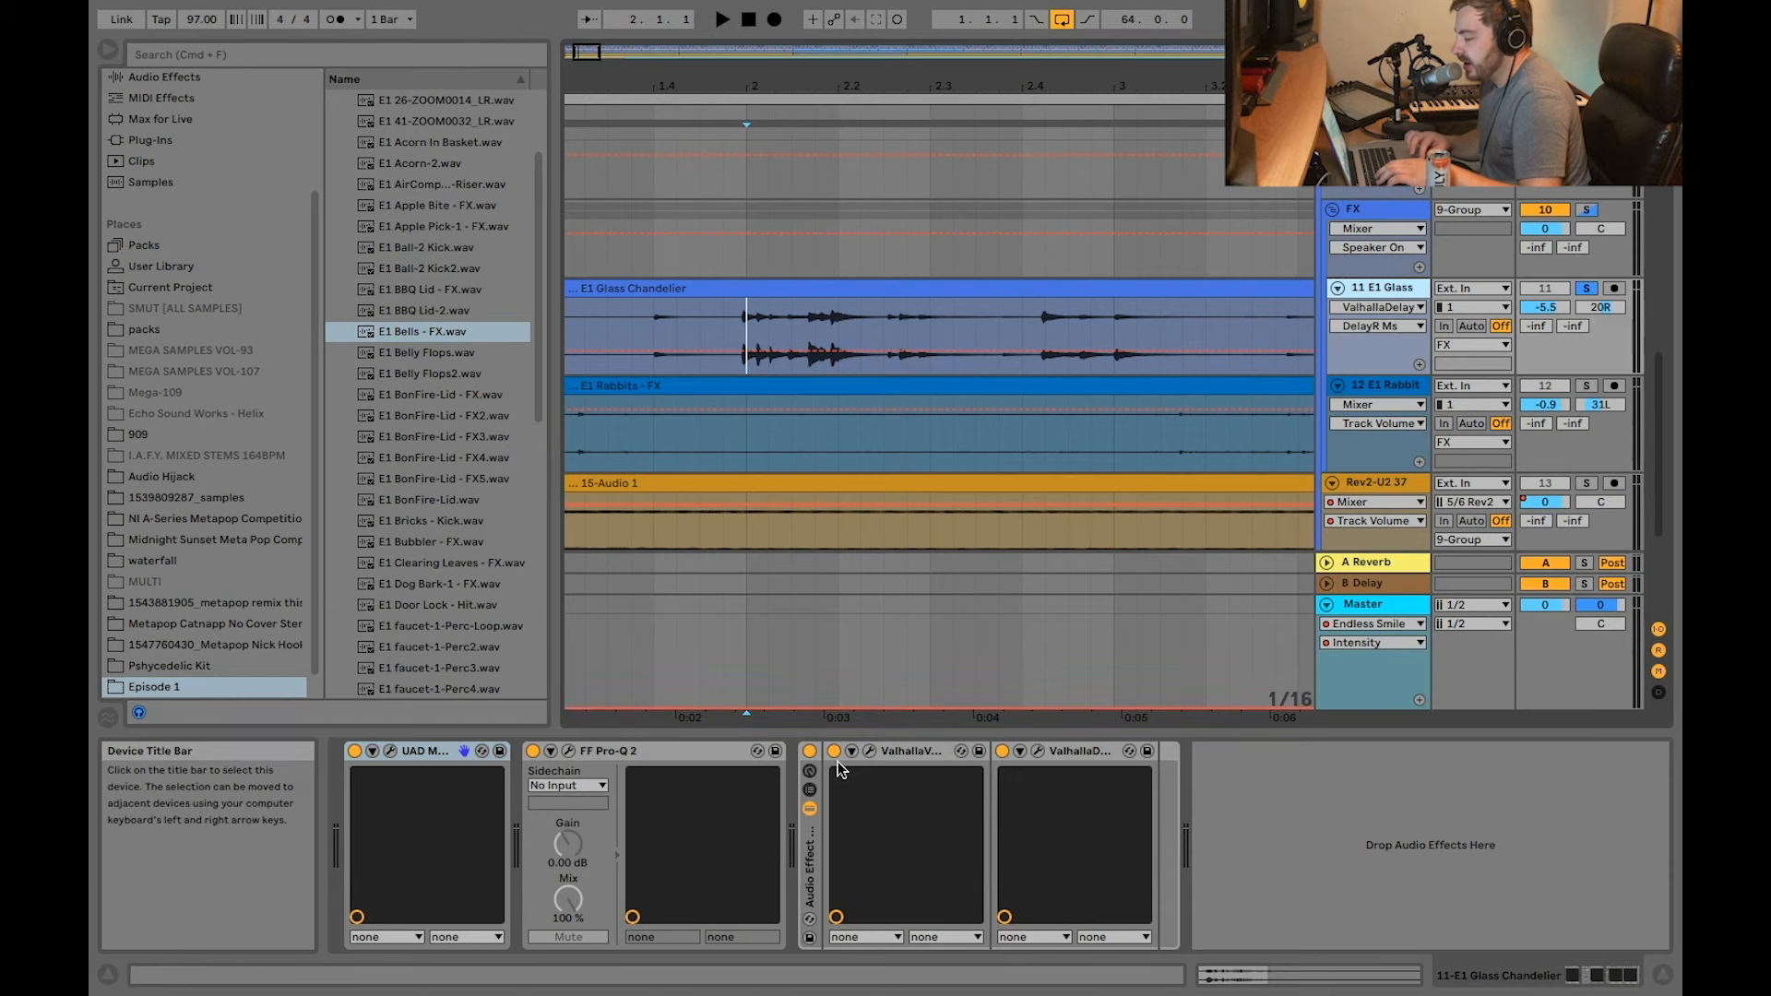
# Step: View the Glass Chandelier's ValhallaVintageVerb and ValhallaDelay settings, close both windows, and play the soloed track from bar 2
pyautogui.click(868, 751)
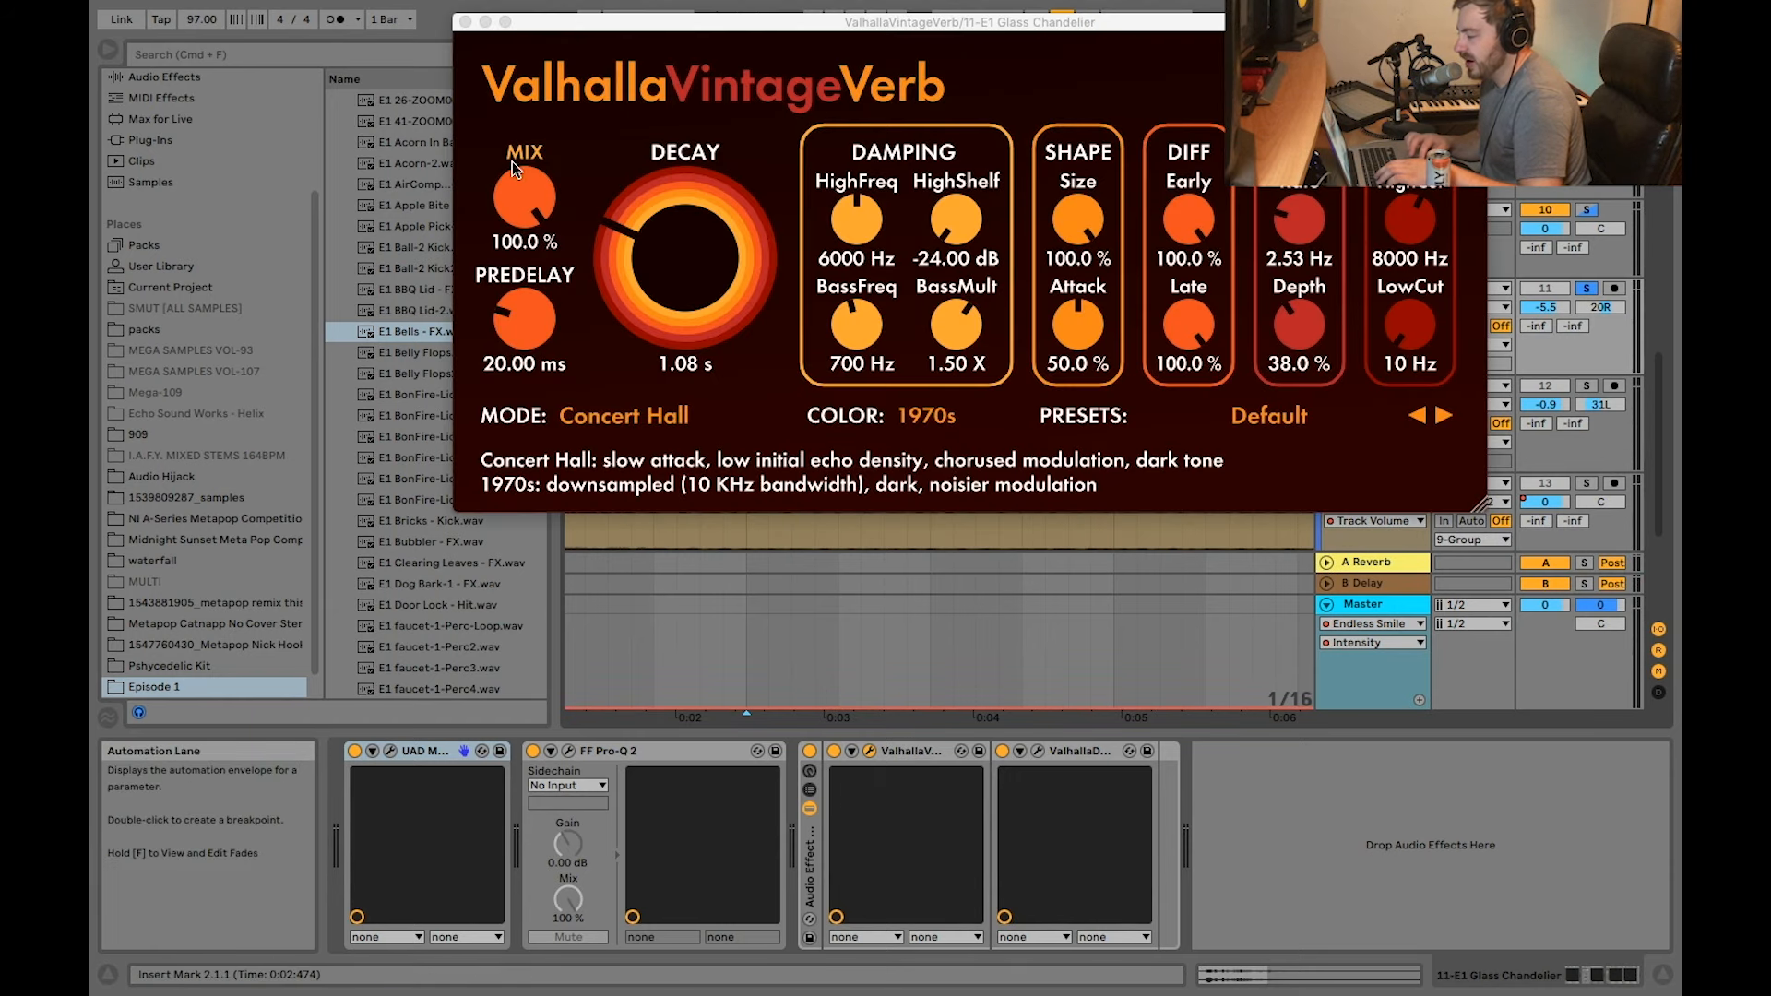
pyautogui.click(465, 21)
pyautogui.click(1038, 752)
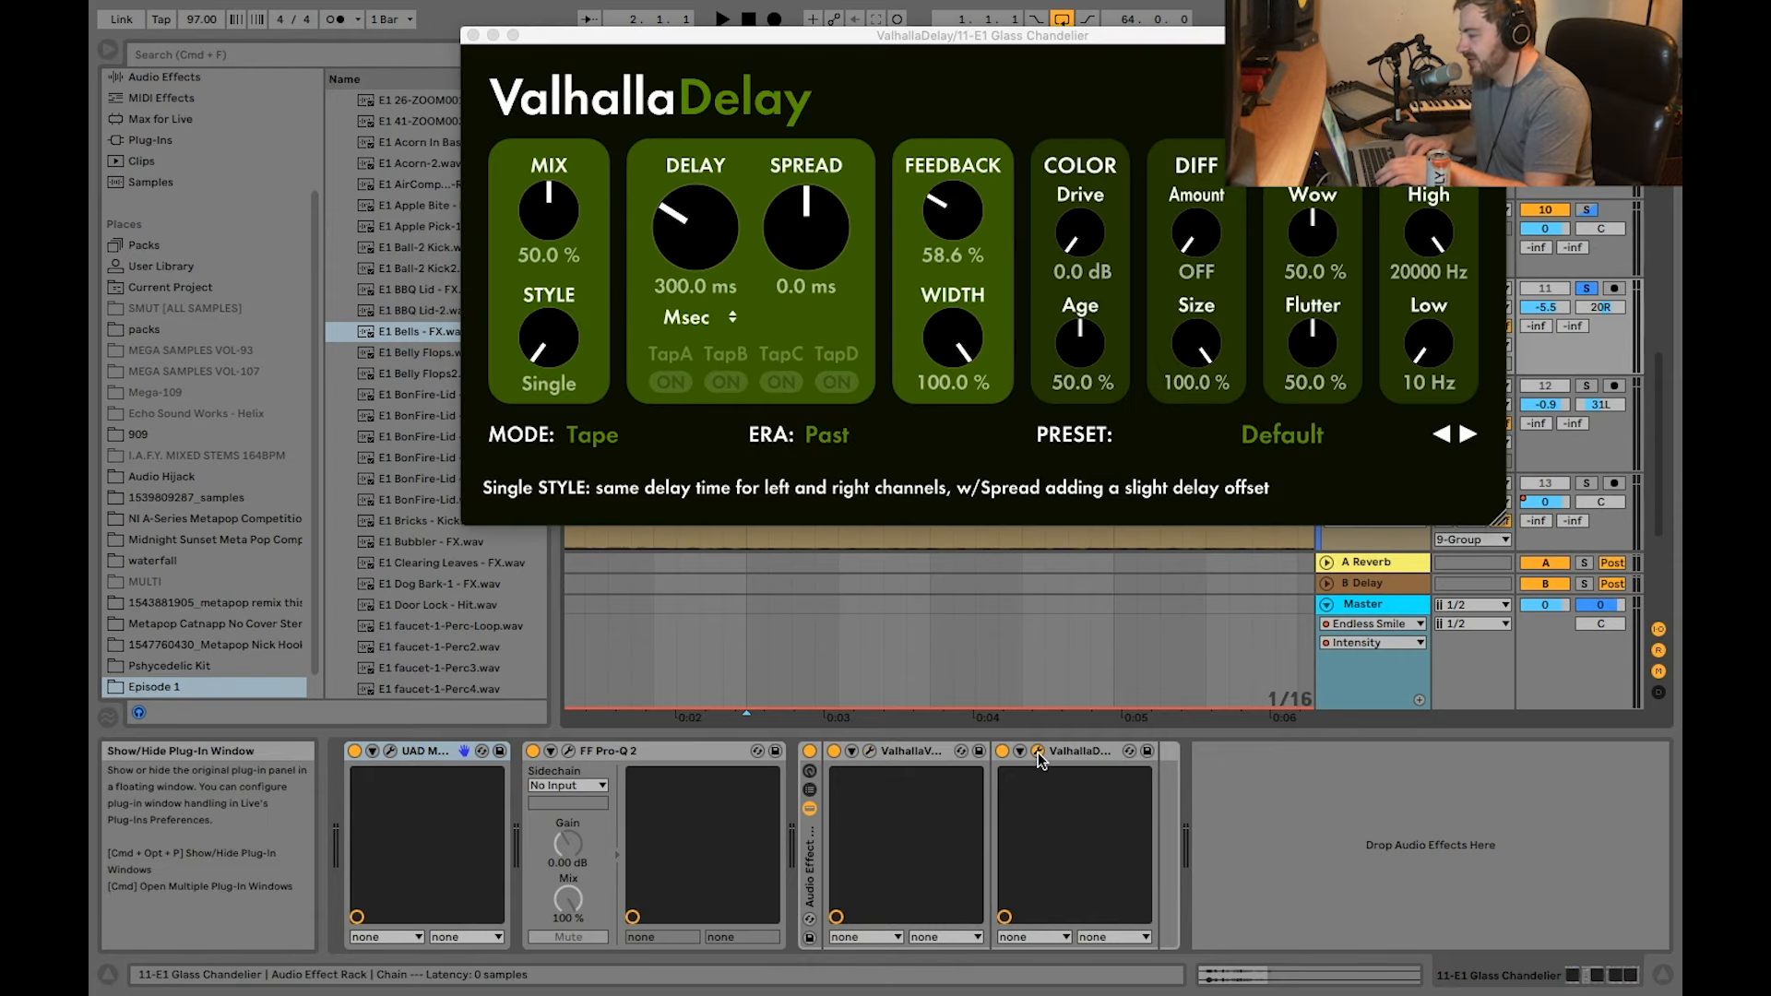
pyautogui.click(473, 35)
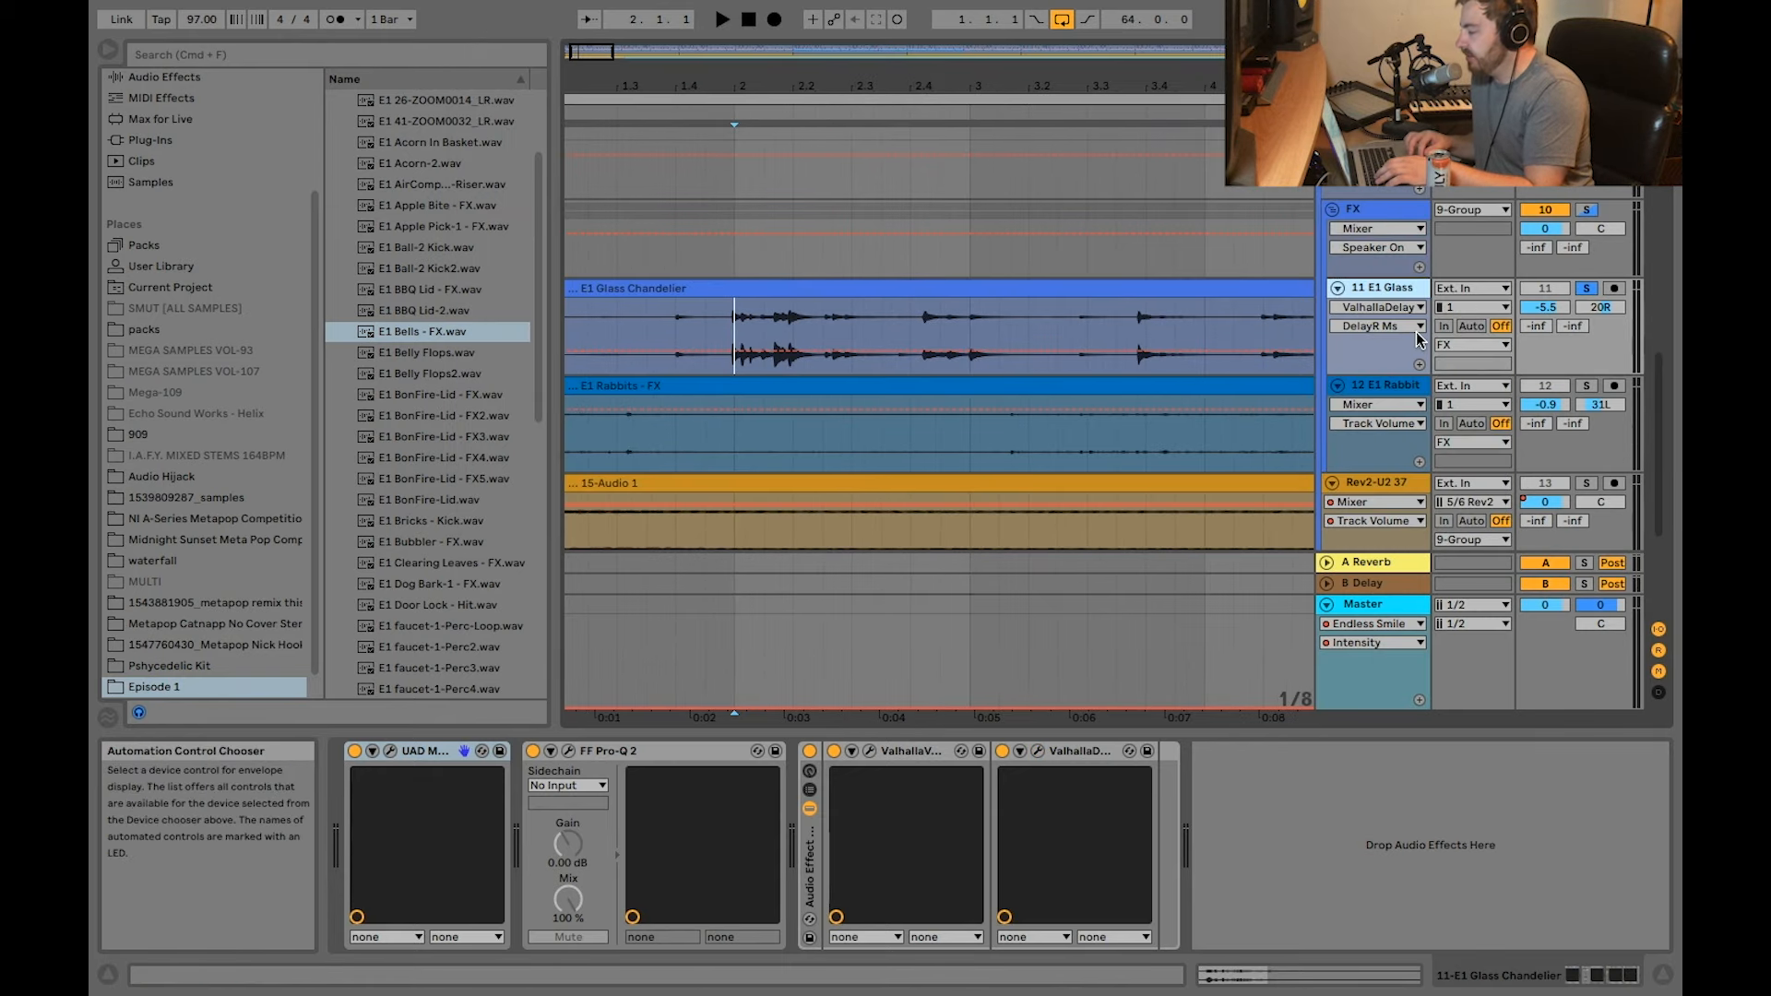
pyautogui.press('space')
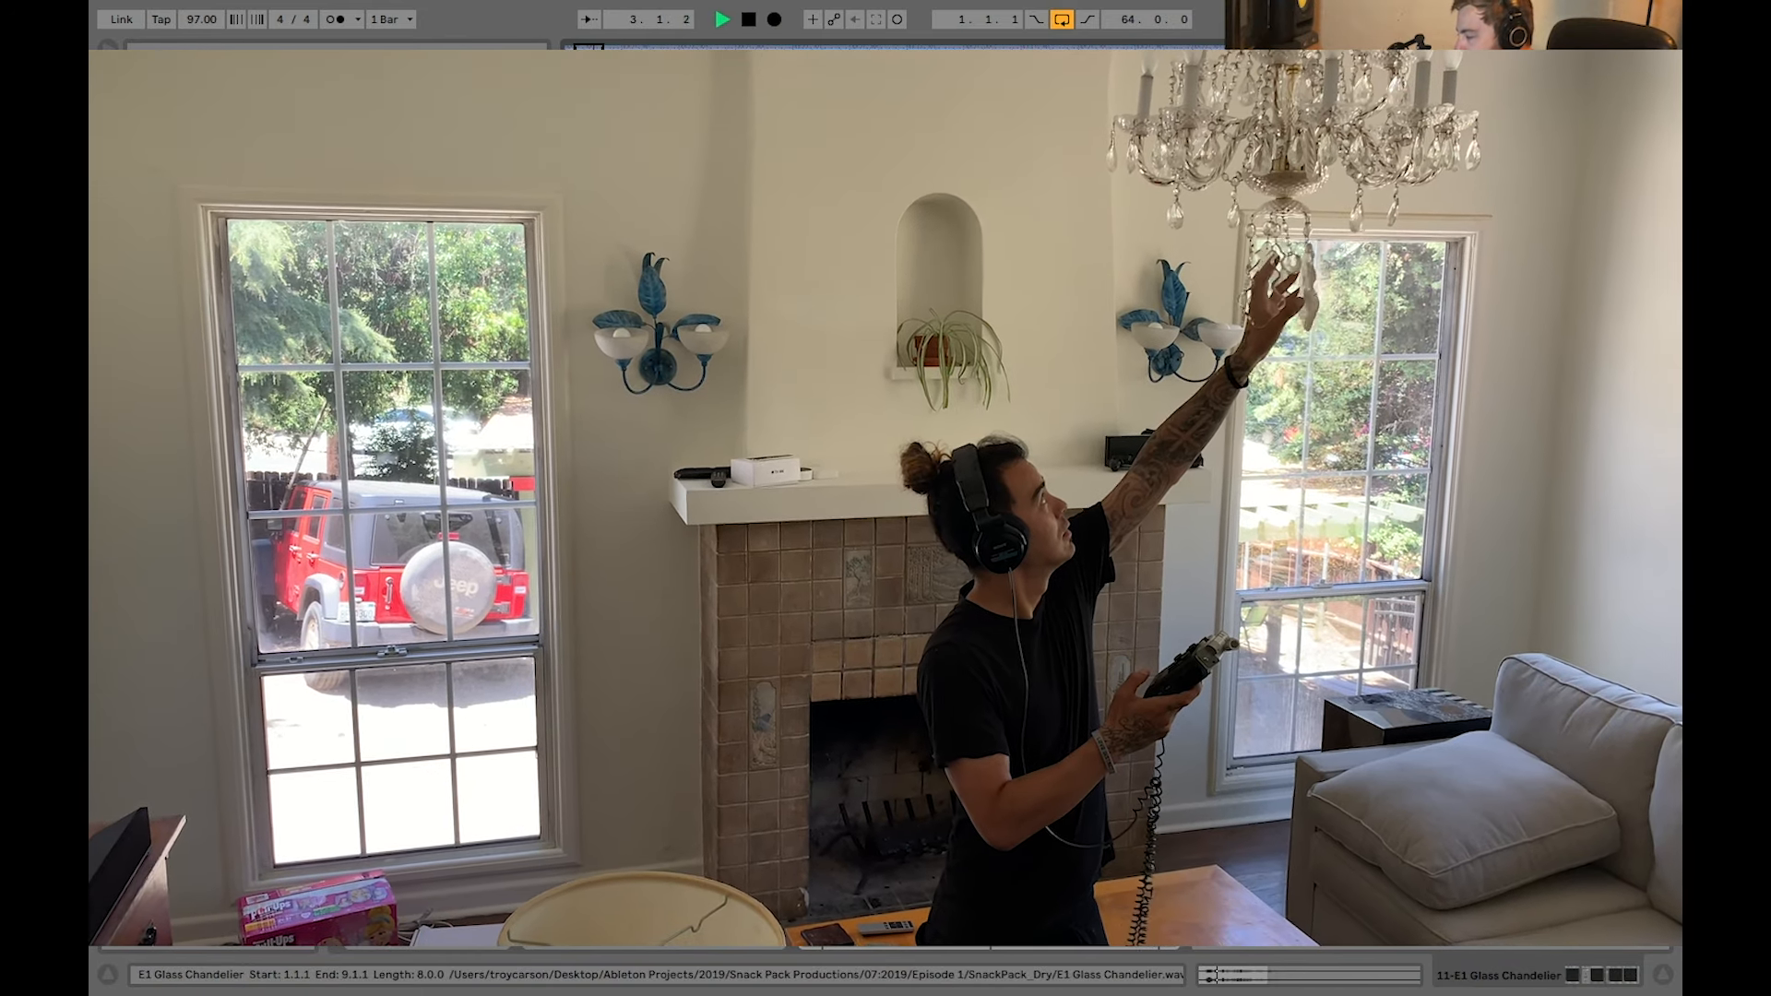
pyautogui.press('space')
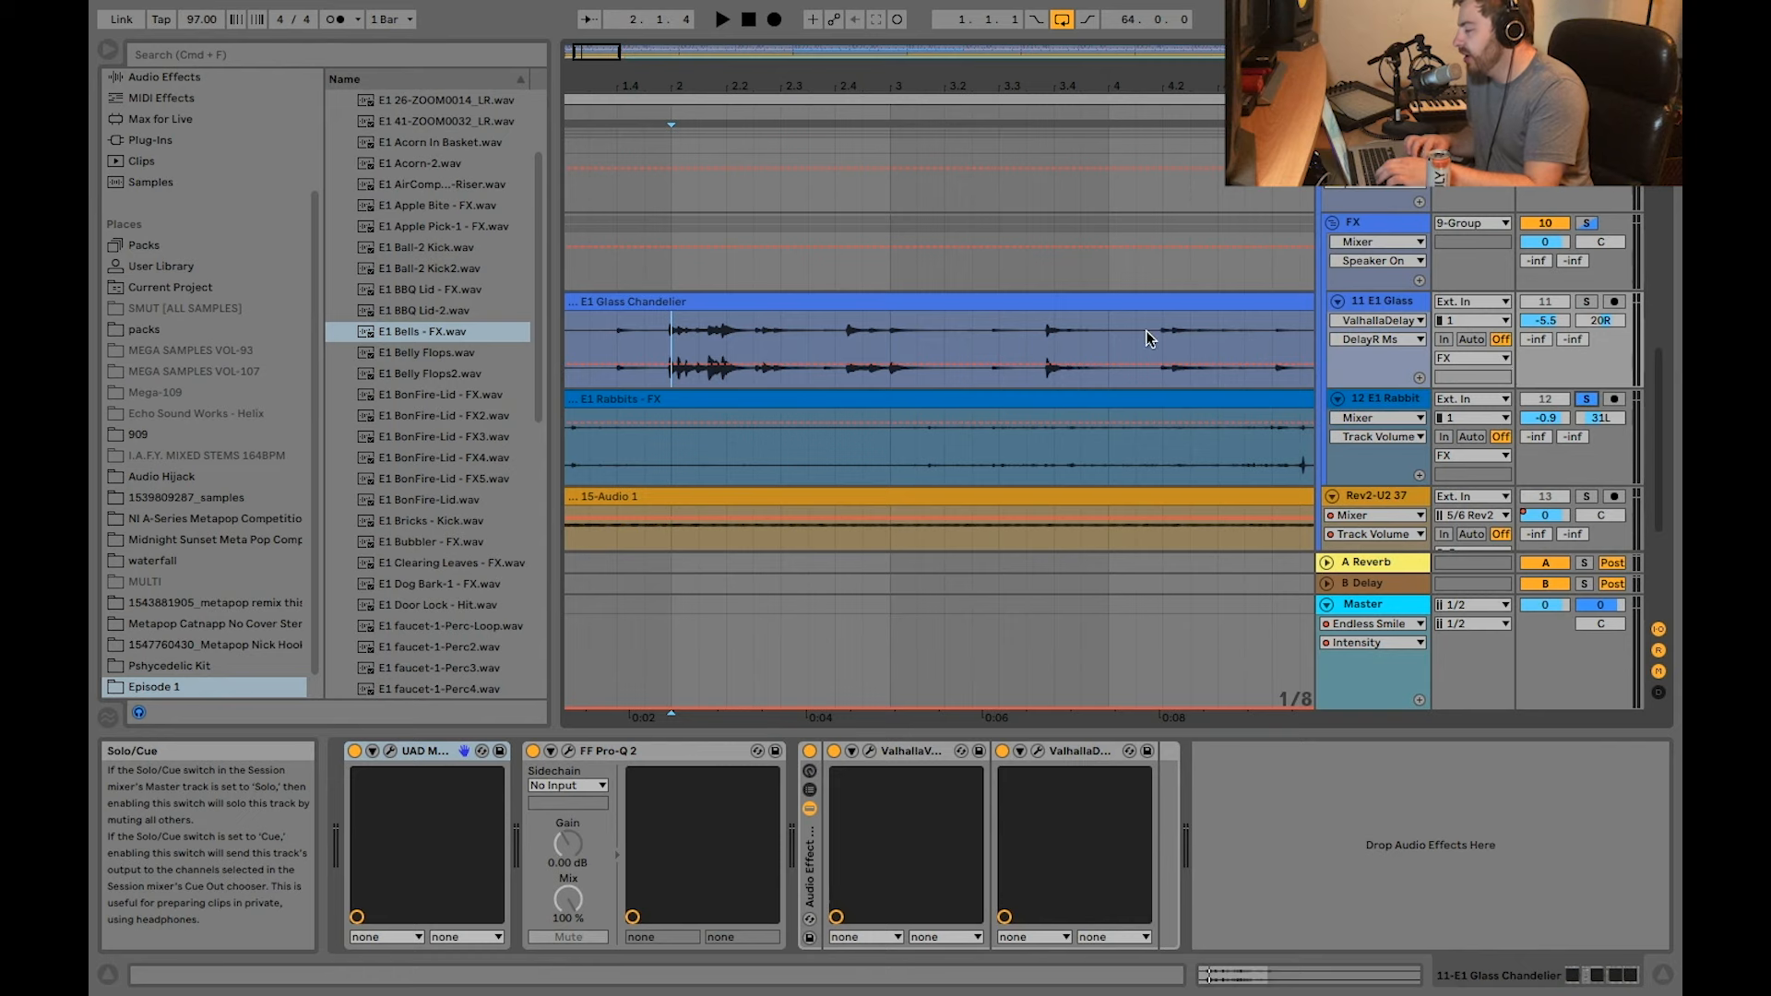
# Step: Set the playback start at 4.2.3 in the E1 Rabbits - FX clip on track 12
pyautogui.scroll(-2, 789, 385)
pyautogui.hscroll(3, 790, 386)
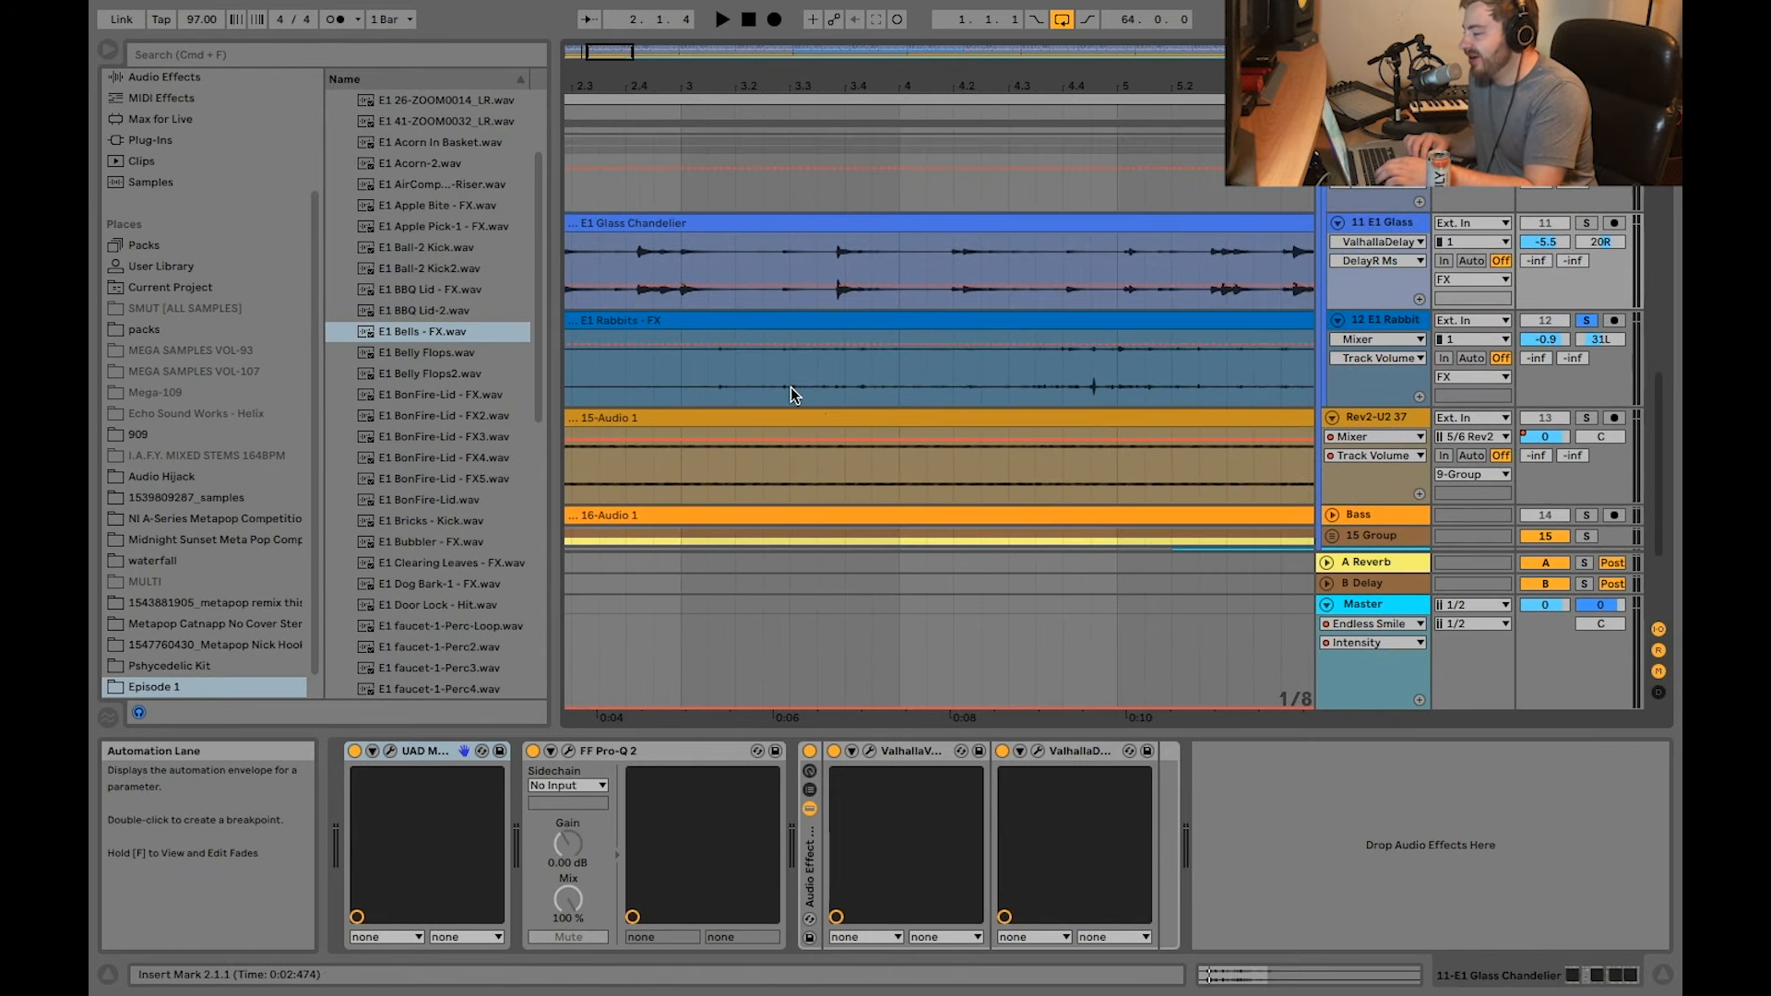
pyautogui.scroll(-2, 790, 385)
pyautogui.click(918, 388)
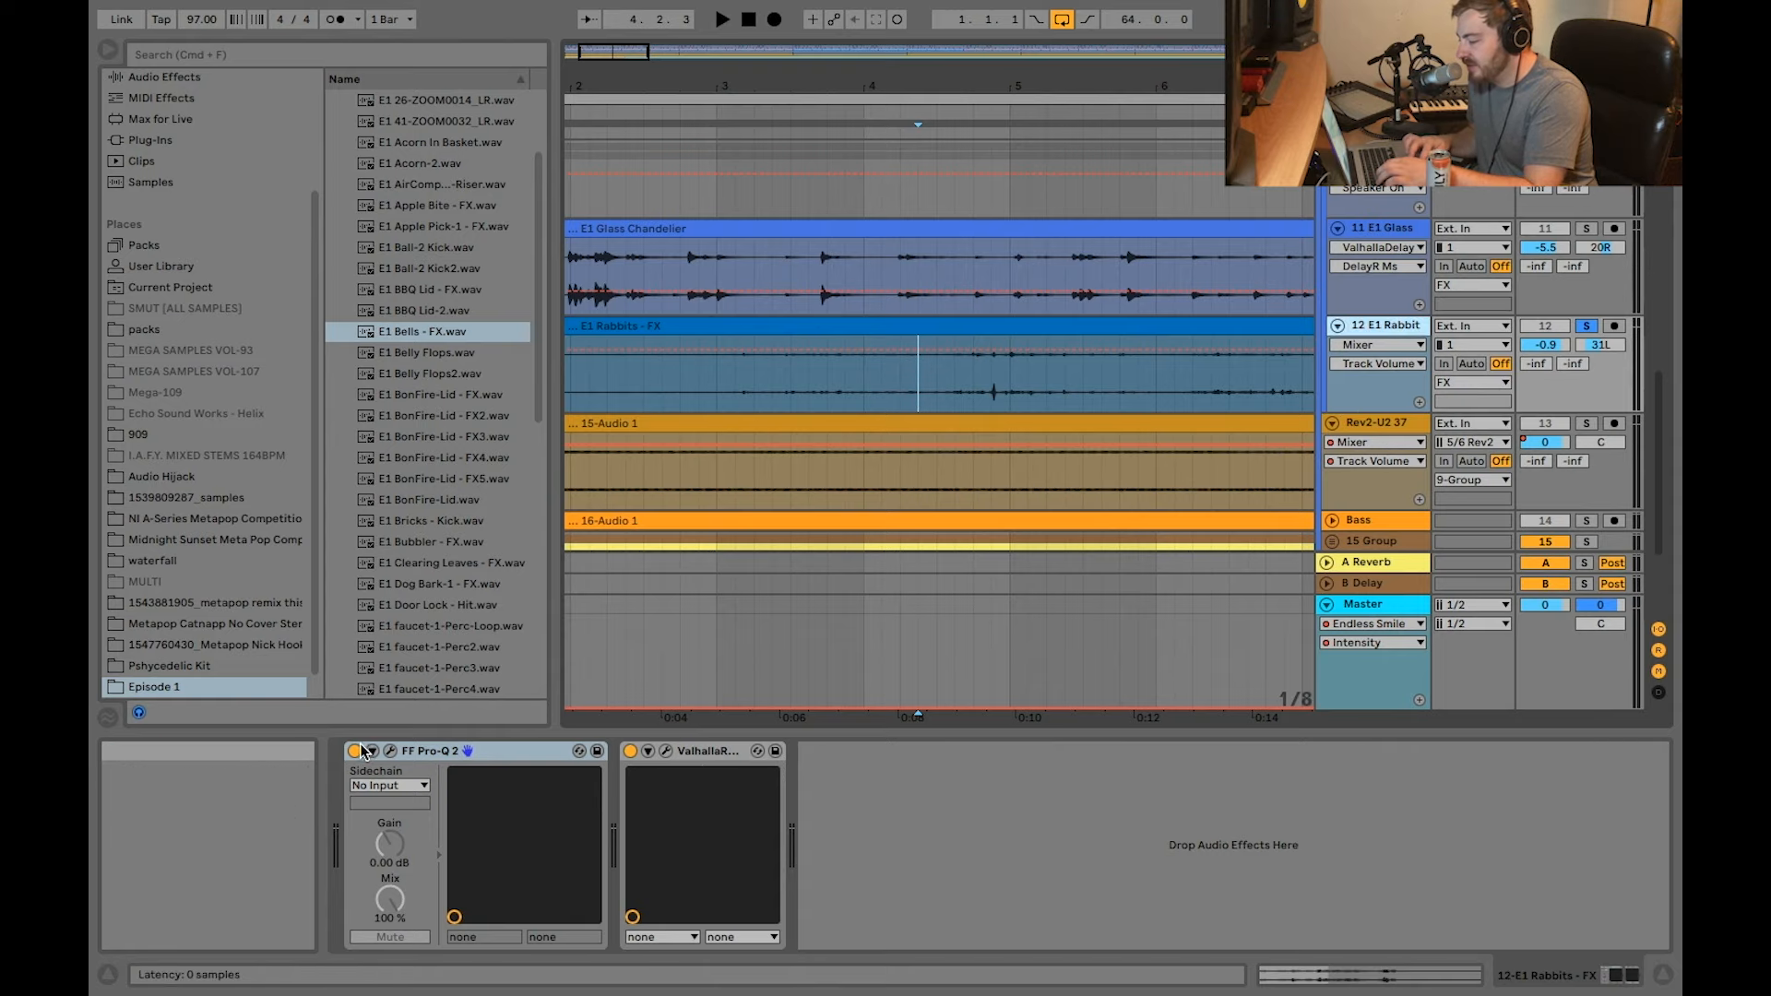
# Step: View the FF Pro-Q 2 and ValhallaRoom settings on the E1 Rabbits track and close both plug-in windows
pyautogui.click(390, 751)
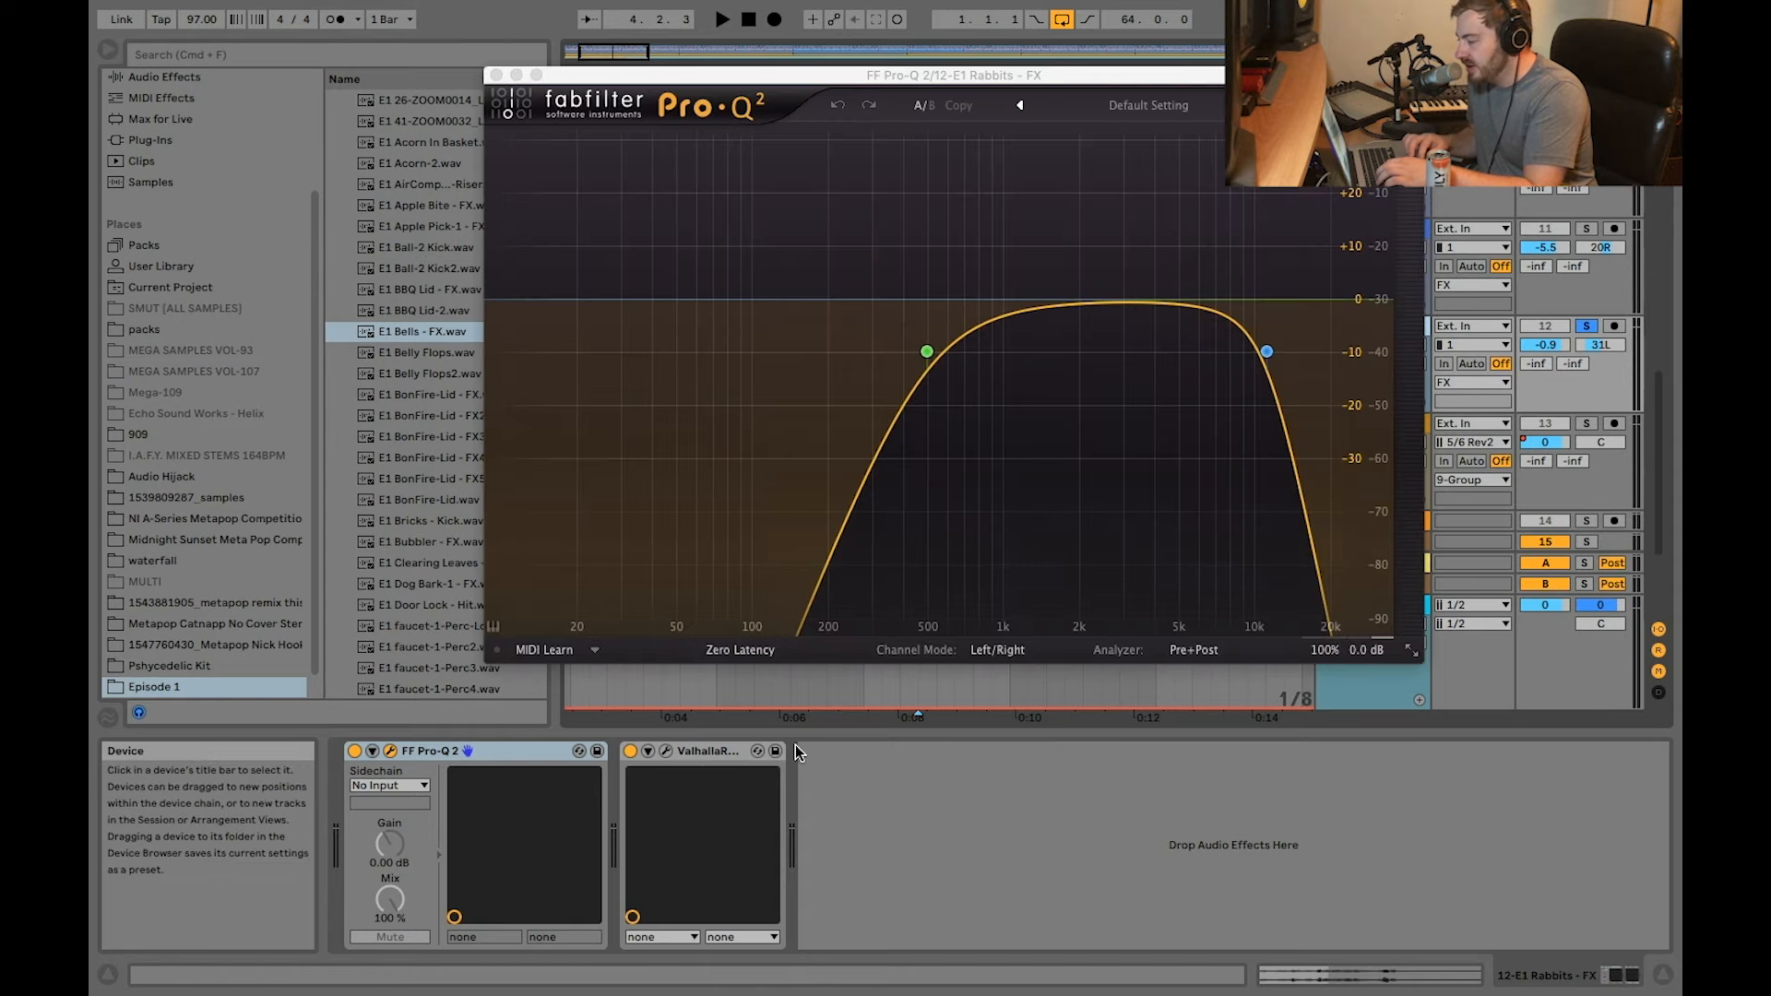
pyautogui.click(498, 76)
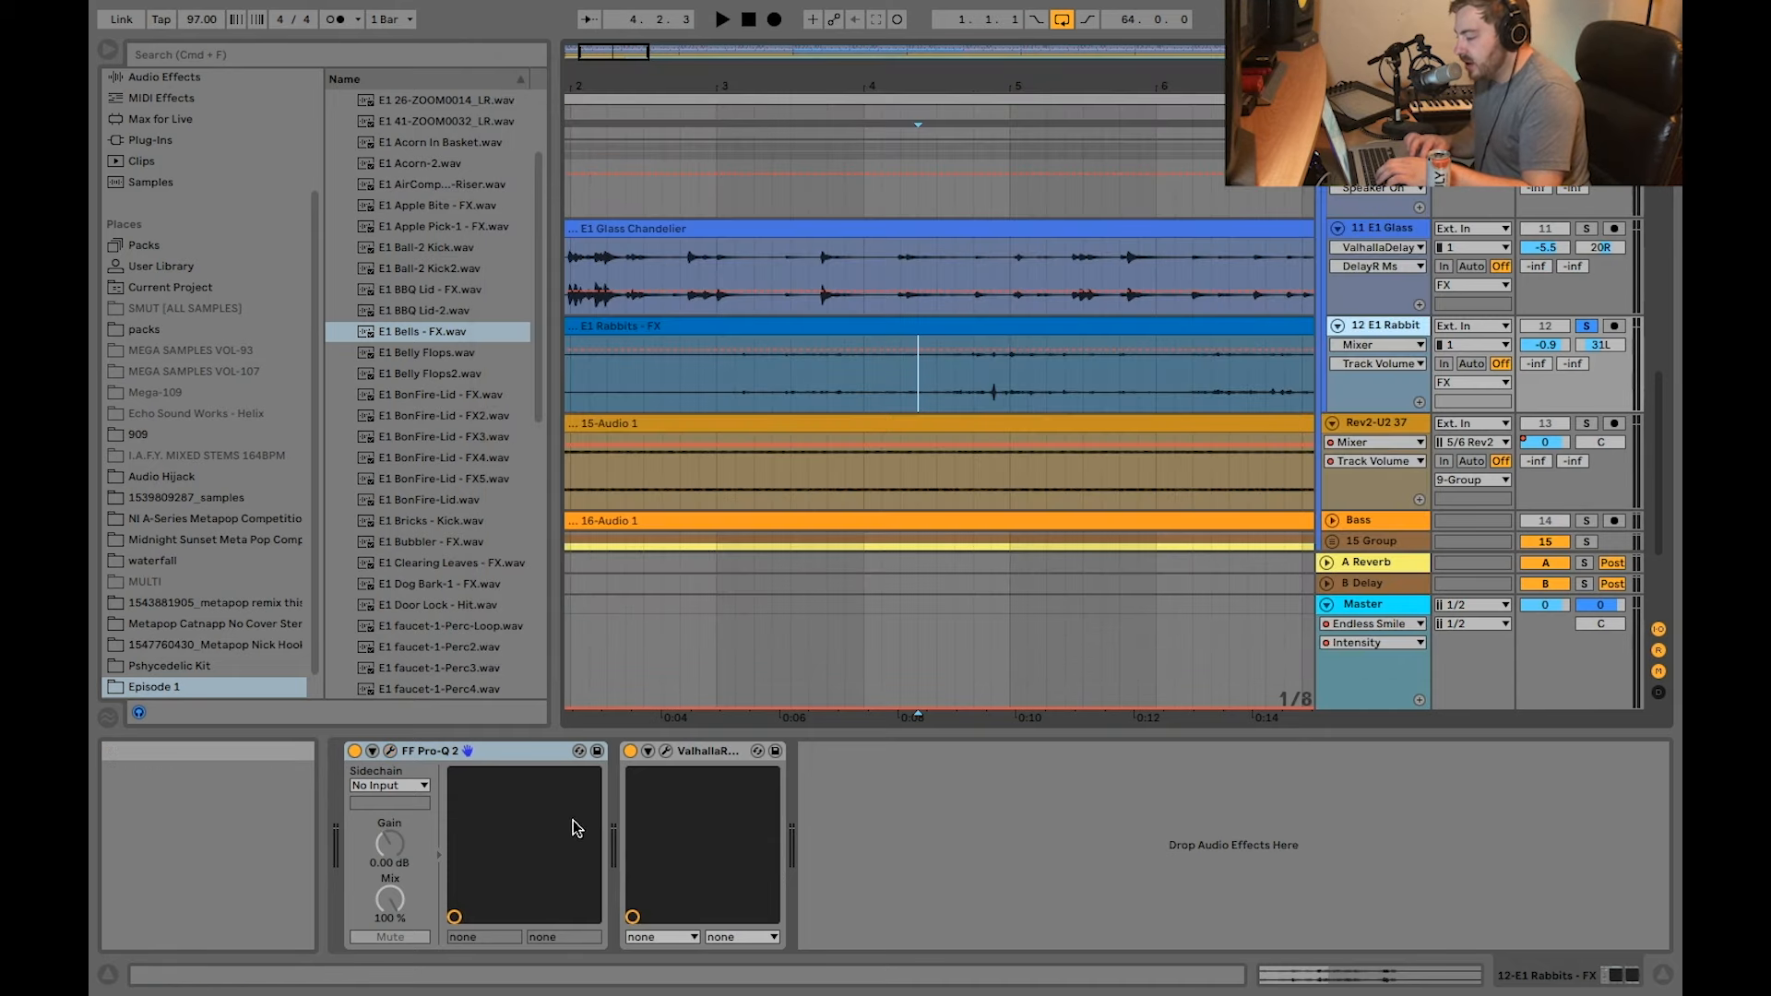
pyautogui.click(667, 751)
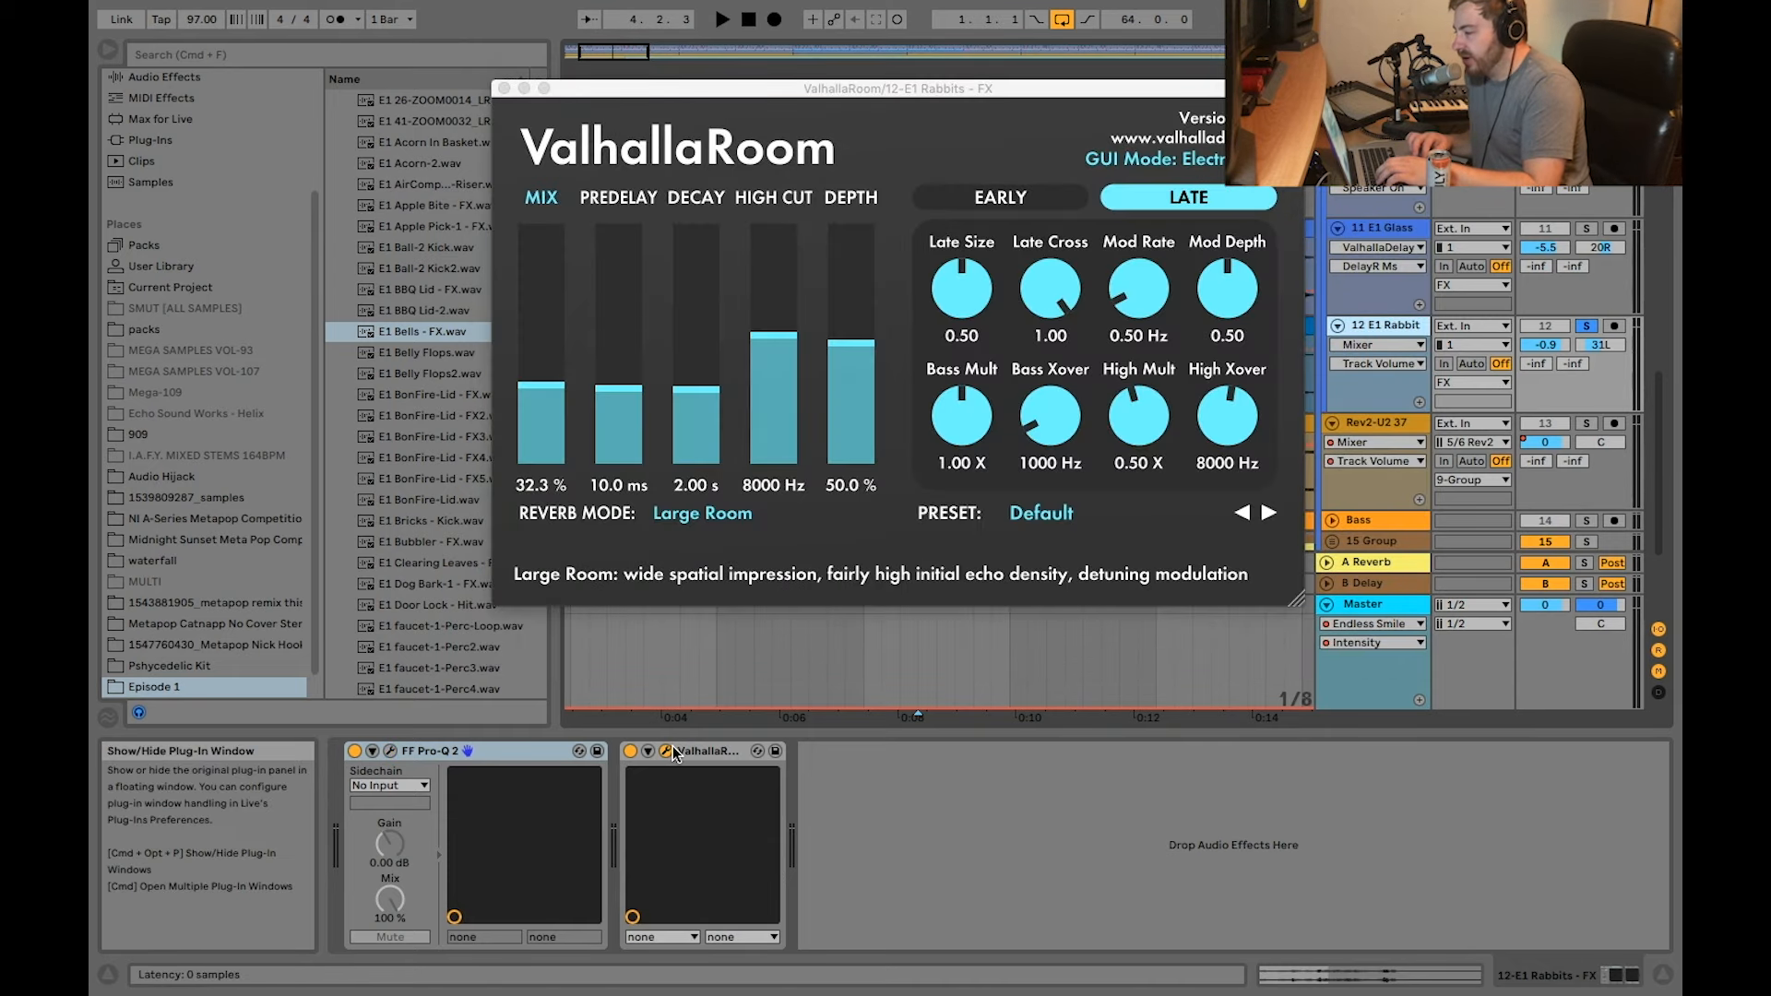
pyautogui.click(504, 87)
# Step: Play the soloed E1 Rabbits - FX track from bar 4, and again from bar 8
pyautogui.press('space')
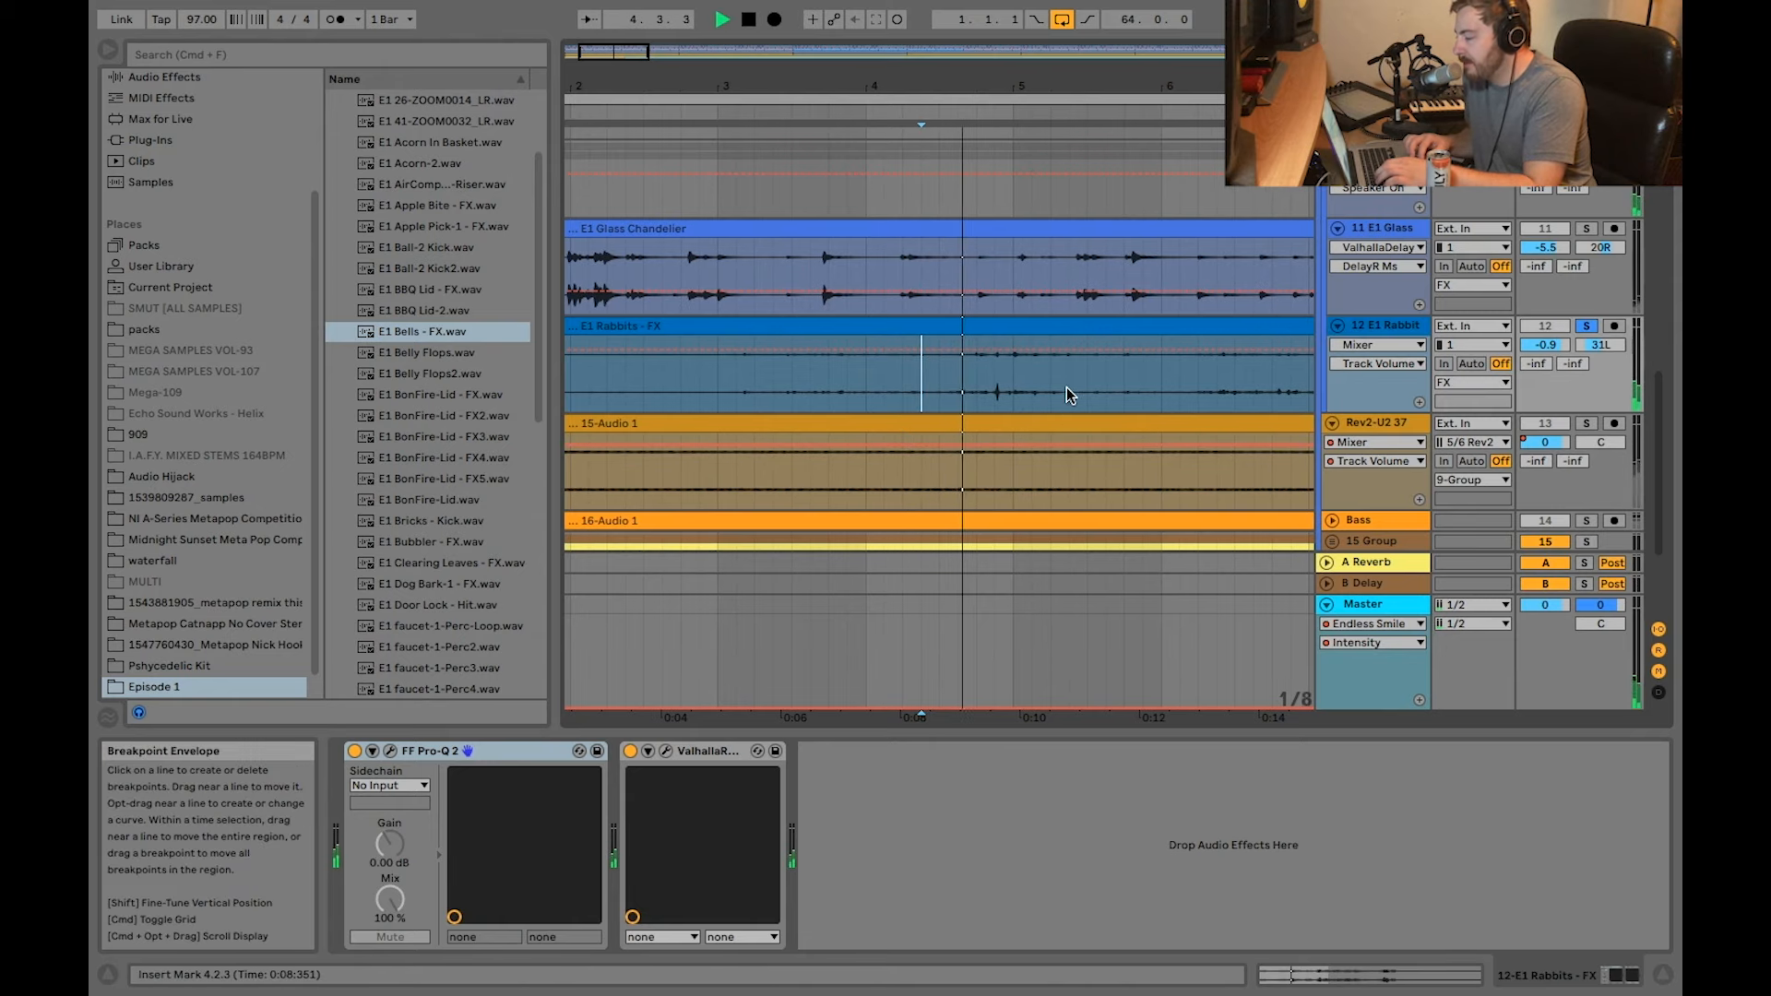
pyautogui.scroll(-2, 1066, 384)
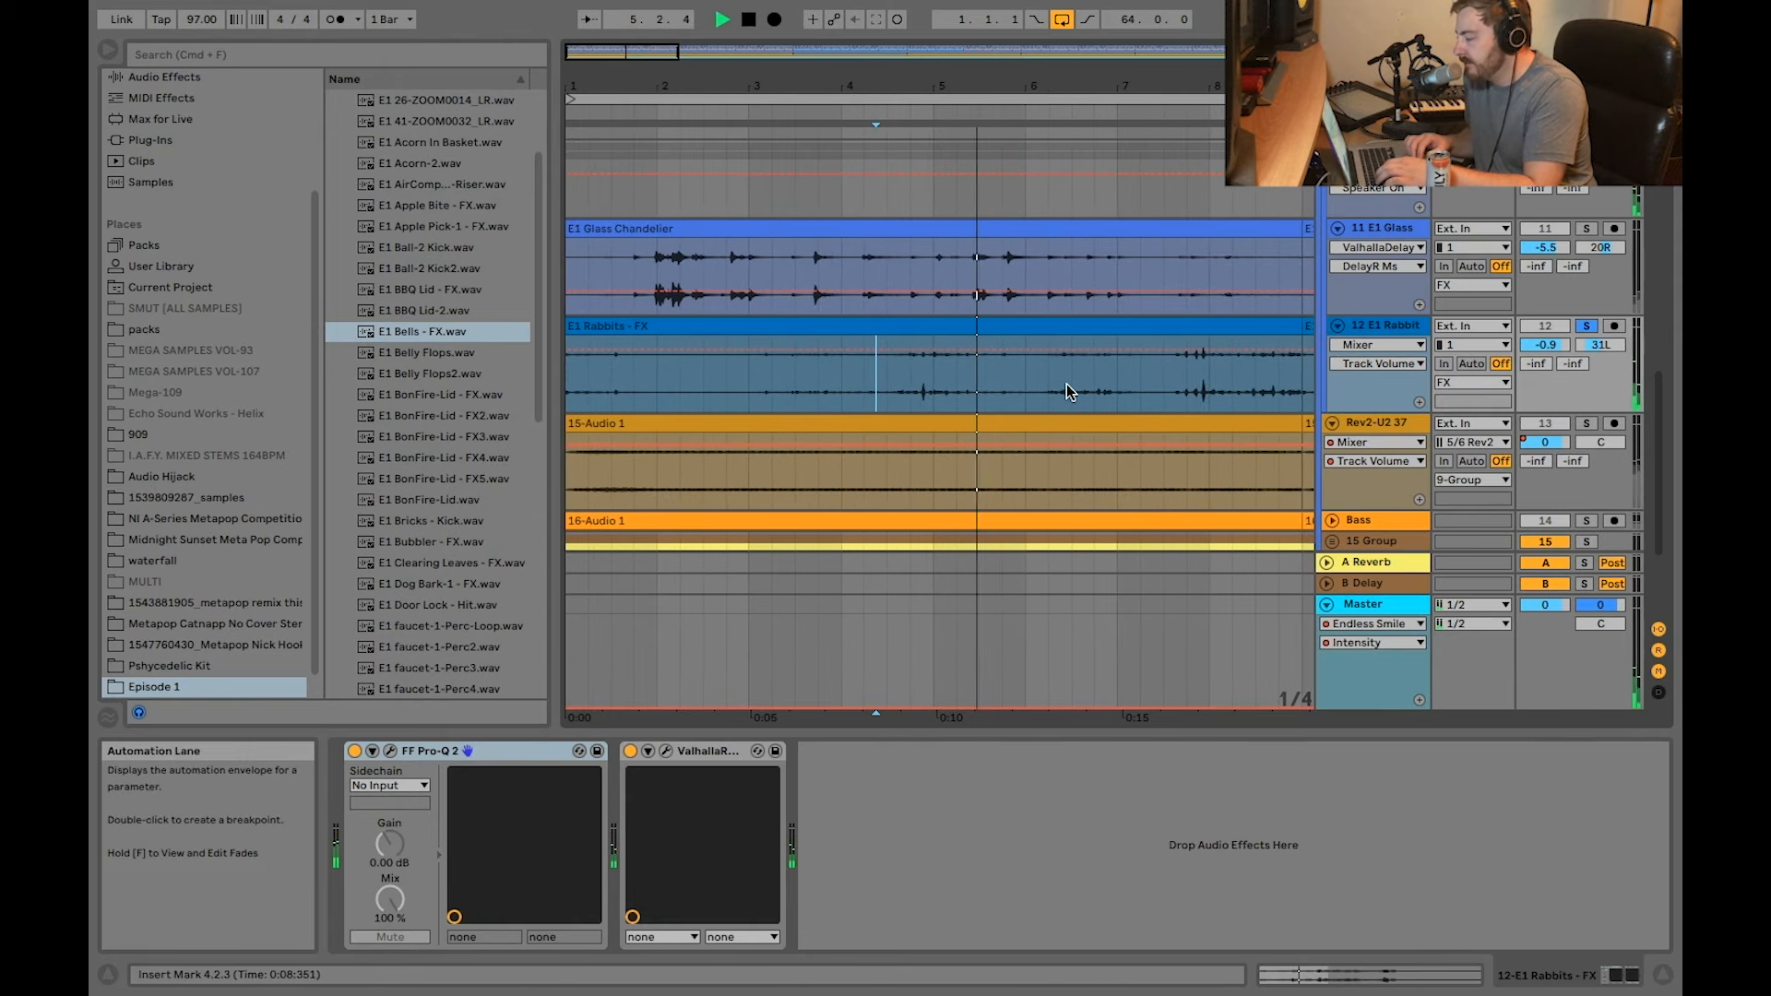
pyautogui.scroll(-2, 1067, 384)
pyautogui.scroll(-2, 1198, 400)
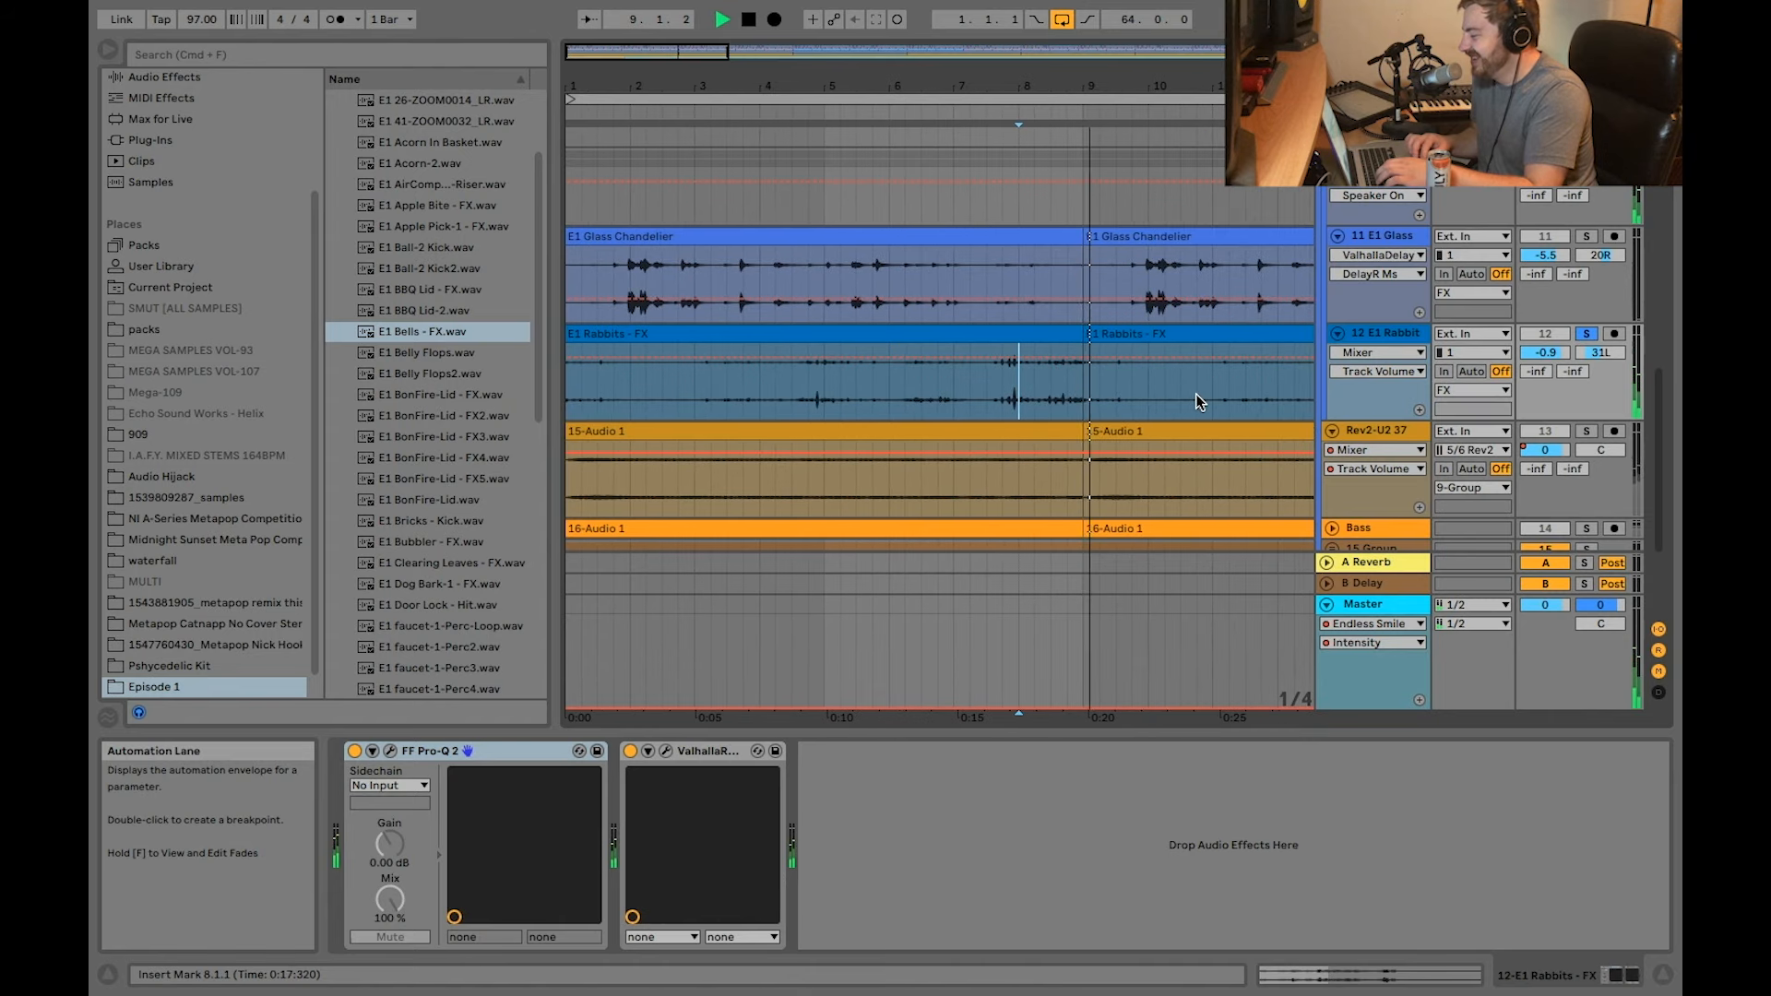
pyautogui.press('space')
# Step: Select the first E1 Glass Chandelier clip and play the Glass Chandelier and Rabbits layers together from bar 1
pyautogui.scroll(-5, 881, 431)
pyautogui.click(741, 318)
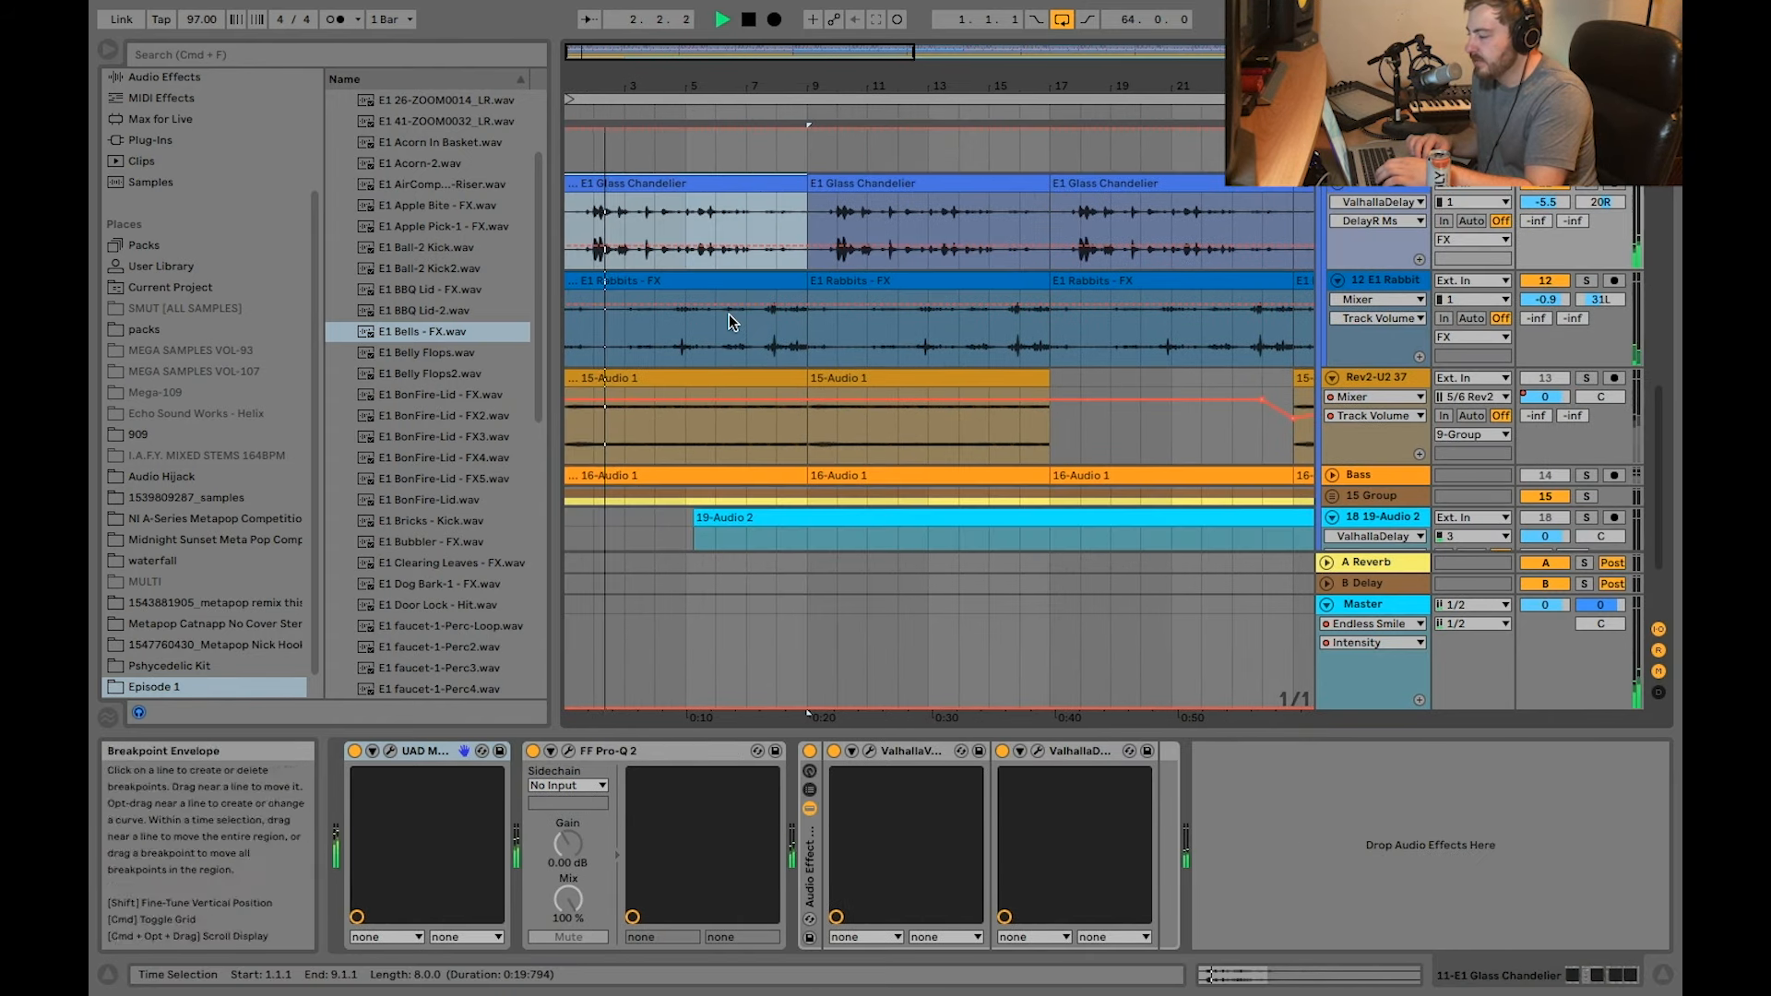
pyautogui.scroll(1, 728, 314)
pyautogui.scroll(3, 751, 299)
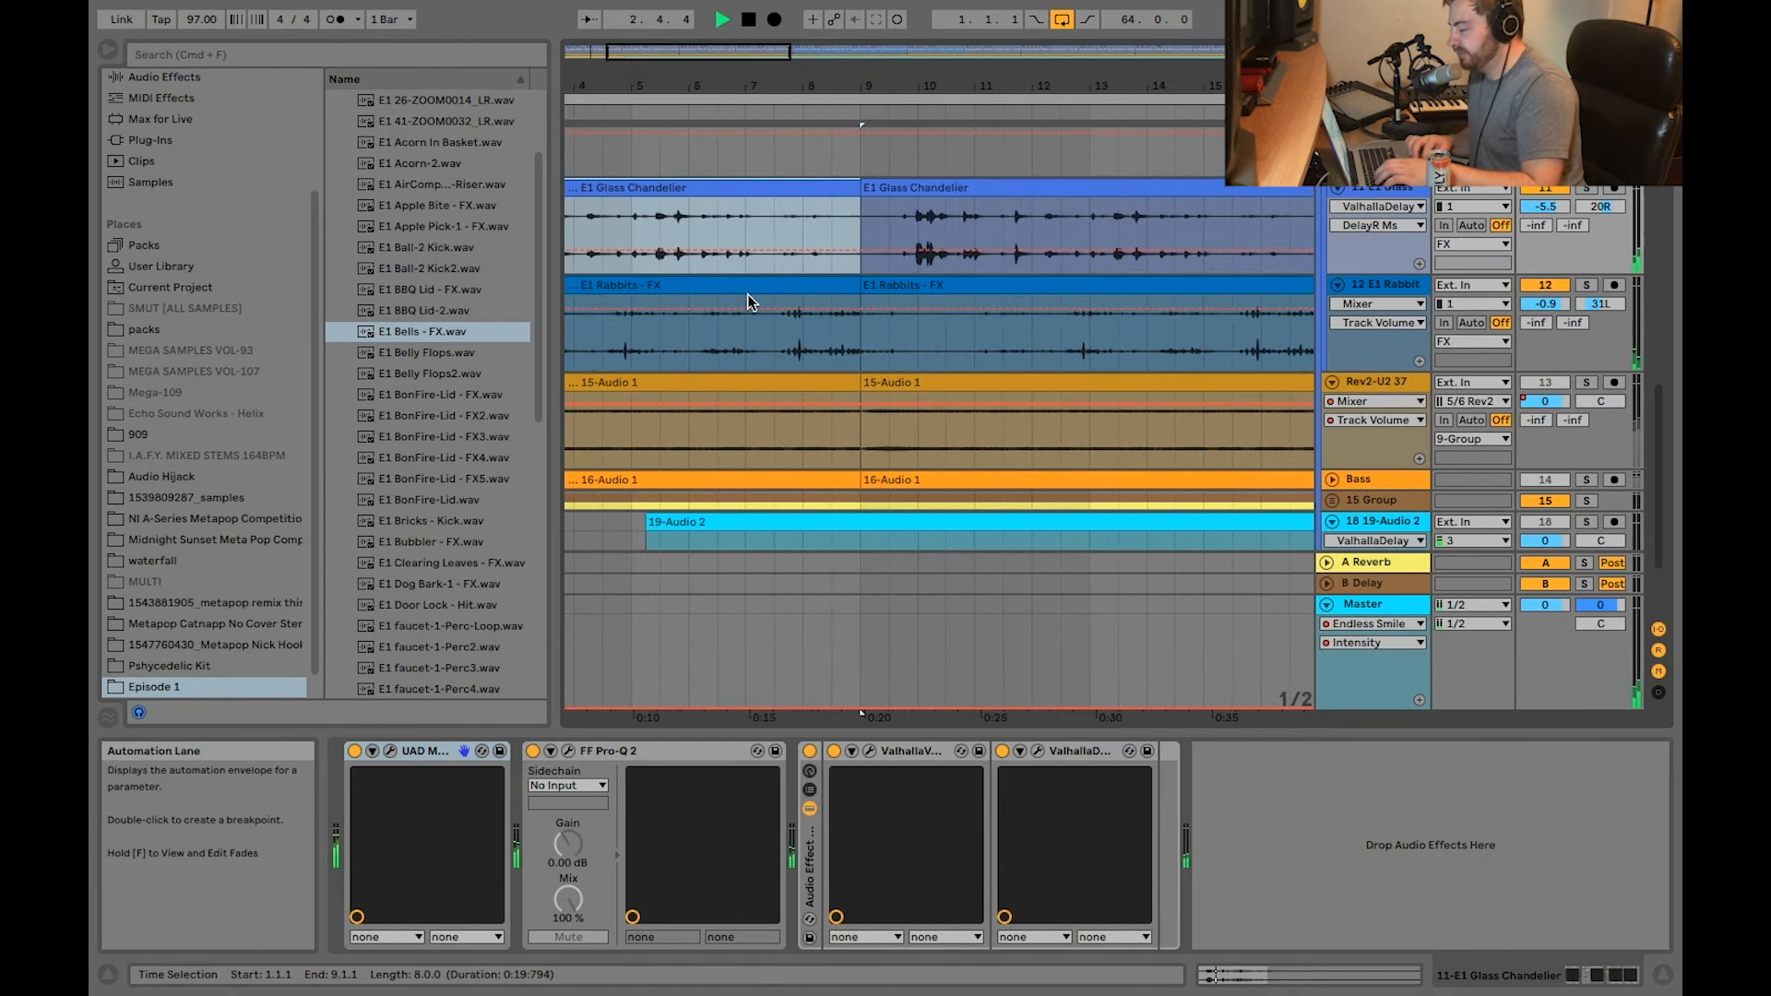
pyautogui.press('space')
# Step: Locate track 18 below the bass and select its 19-Audio 2 clip to show its effect devices
pyautogui.scroll(3, 1487, 195)
pyautogui.scroll(-2, 1487, 194)
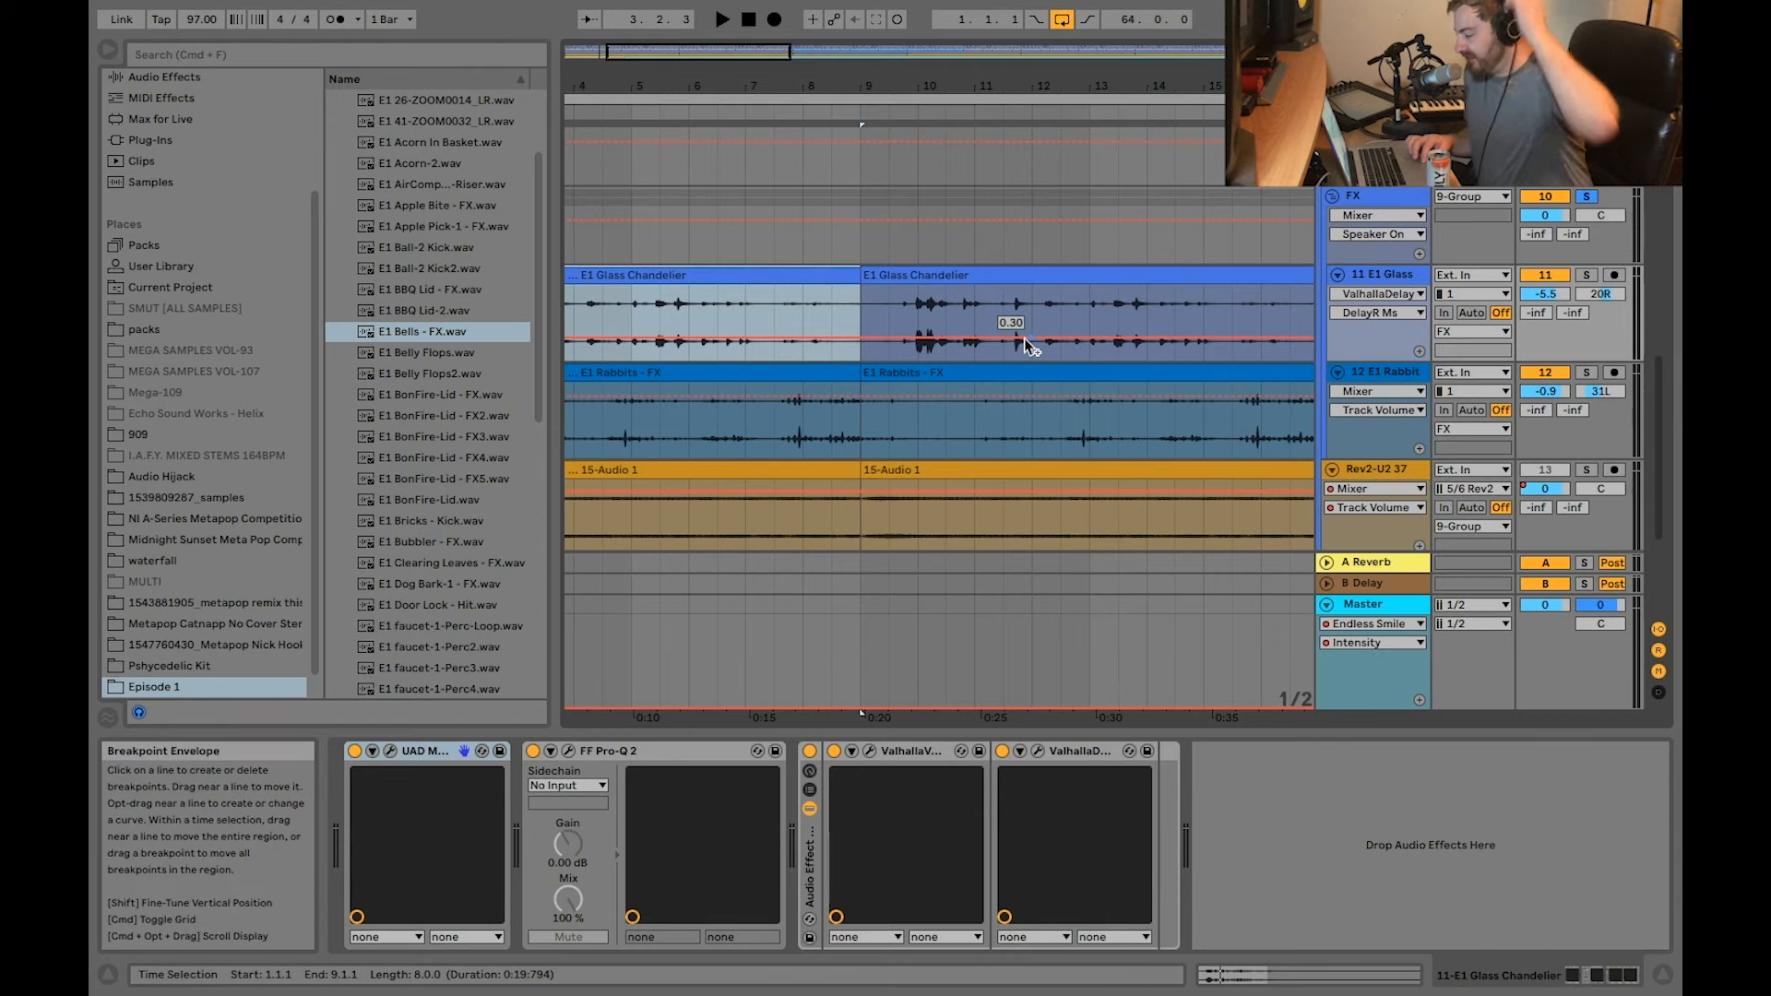
pyautogui.scroll(-5, 977, 389)
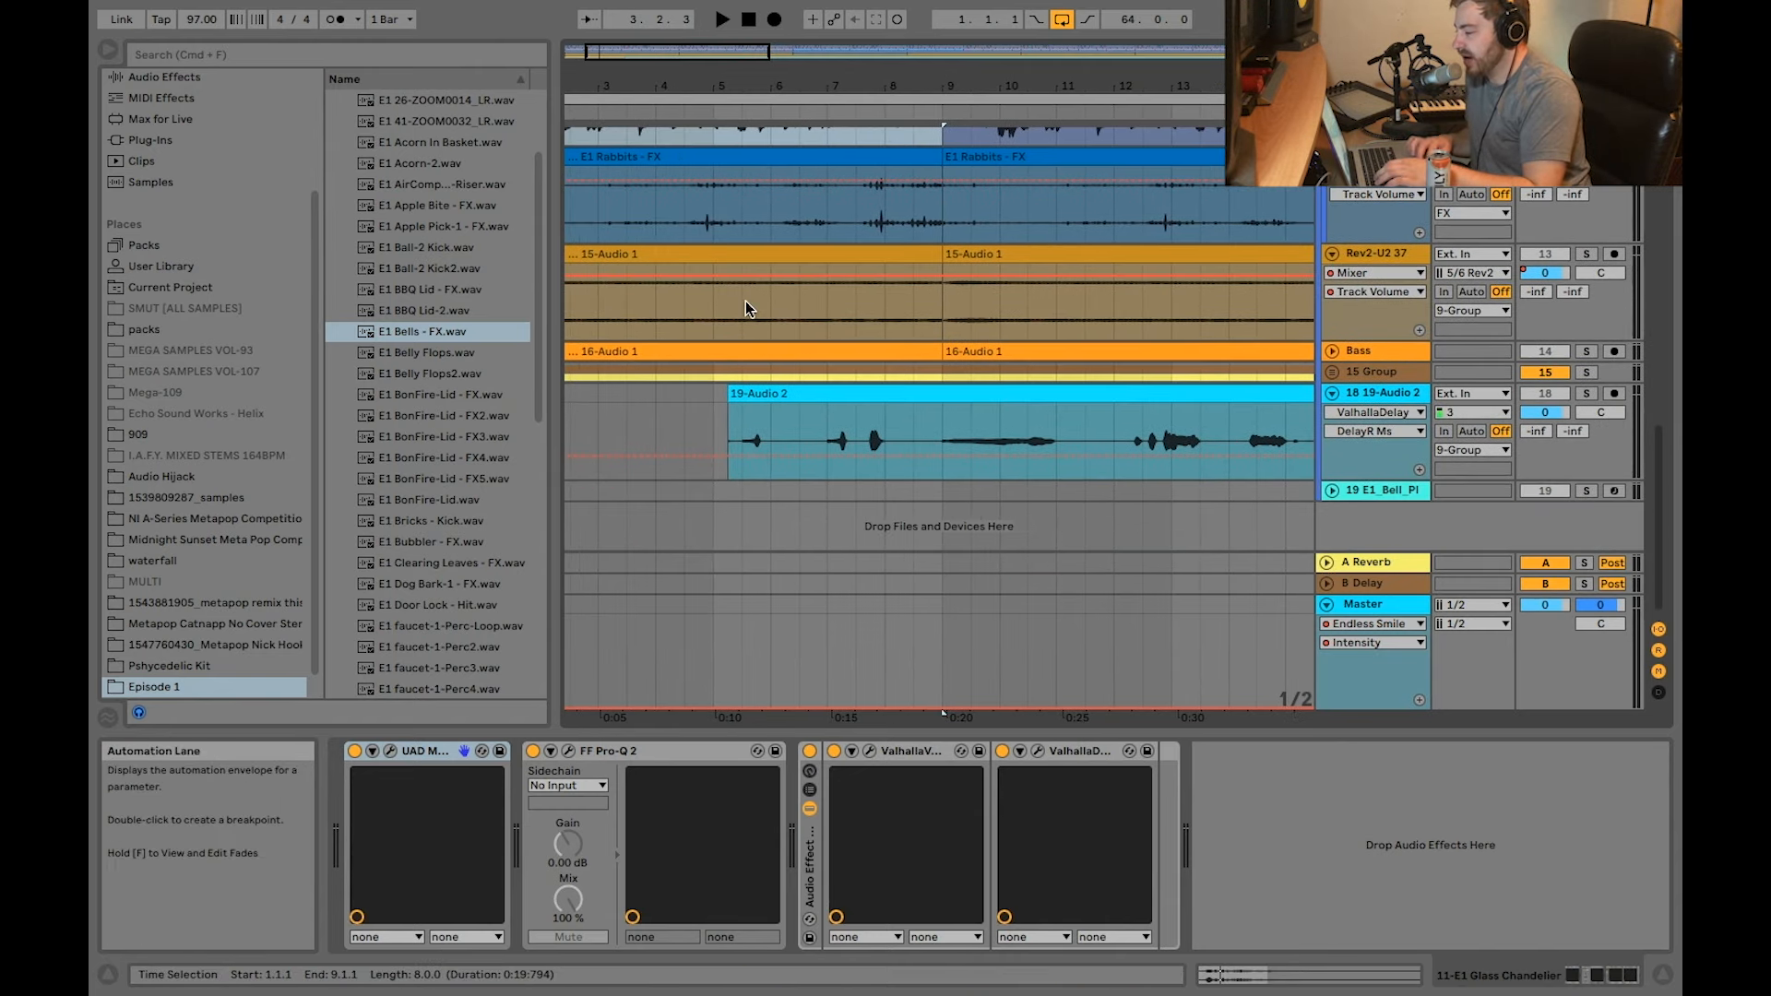
pyautogui.hscroll(-3, 746, 301)
pyautogui.click(848, 394)
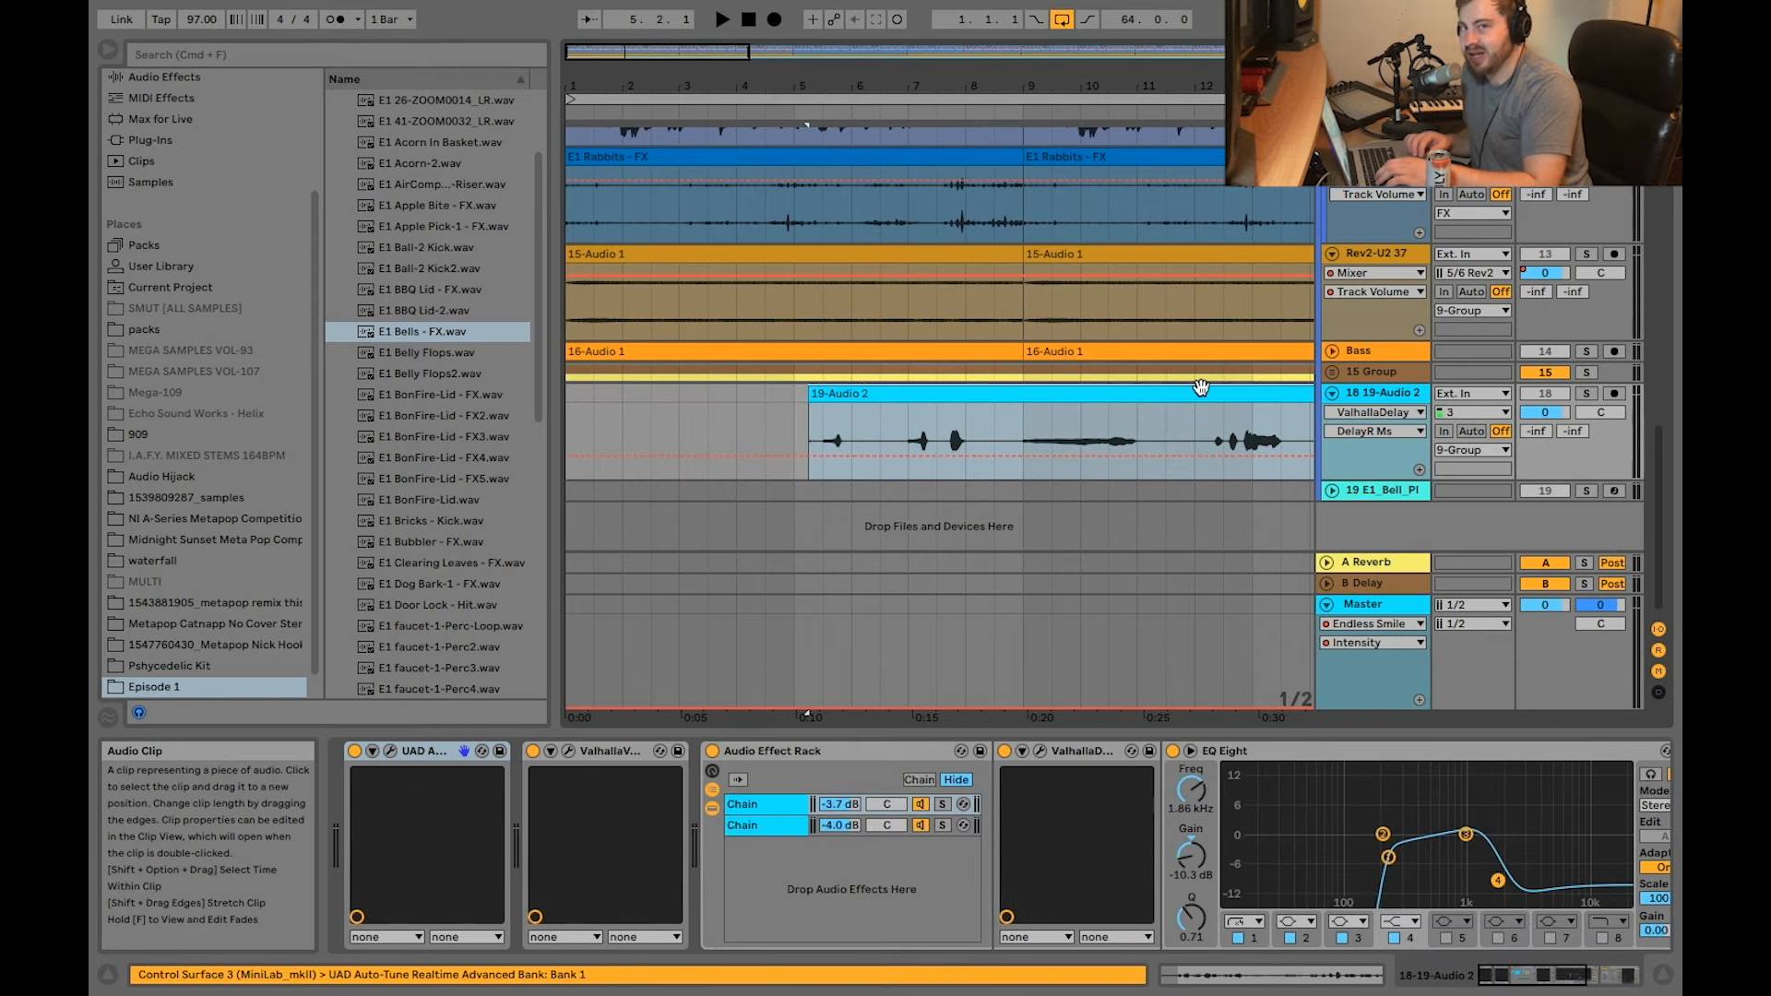
# Step: Examine the 19-Audio 2 waveform, view its UAD Auto-Tune Realtime Advanced settings, and close the plug-in window
pyautogui.scroll(-5, 955, 450)
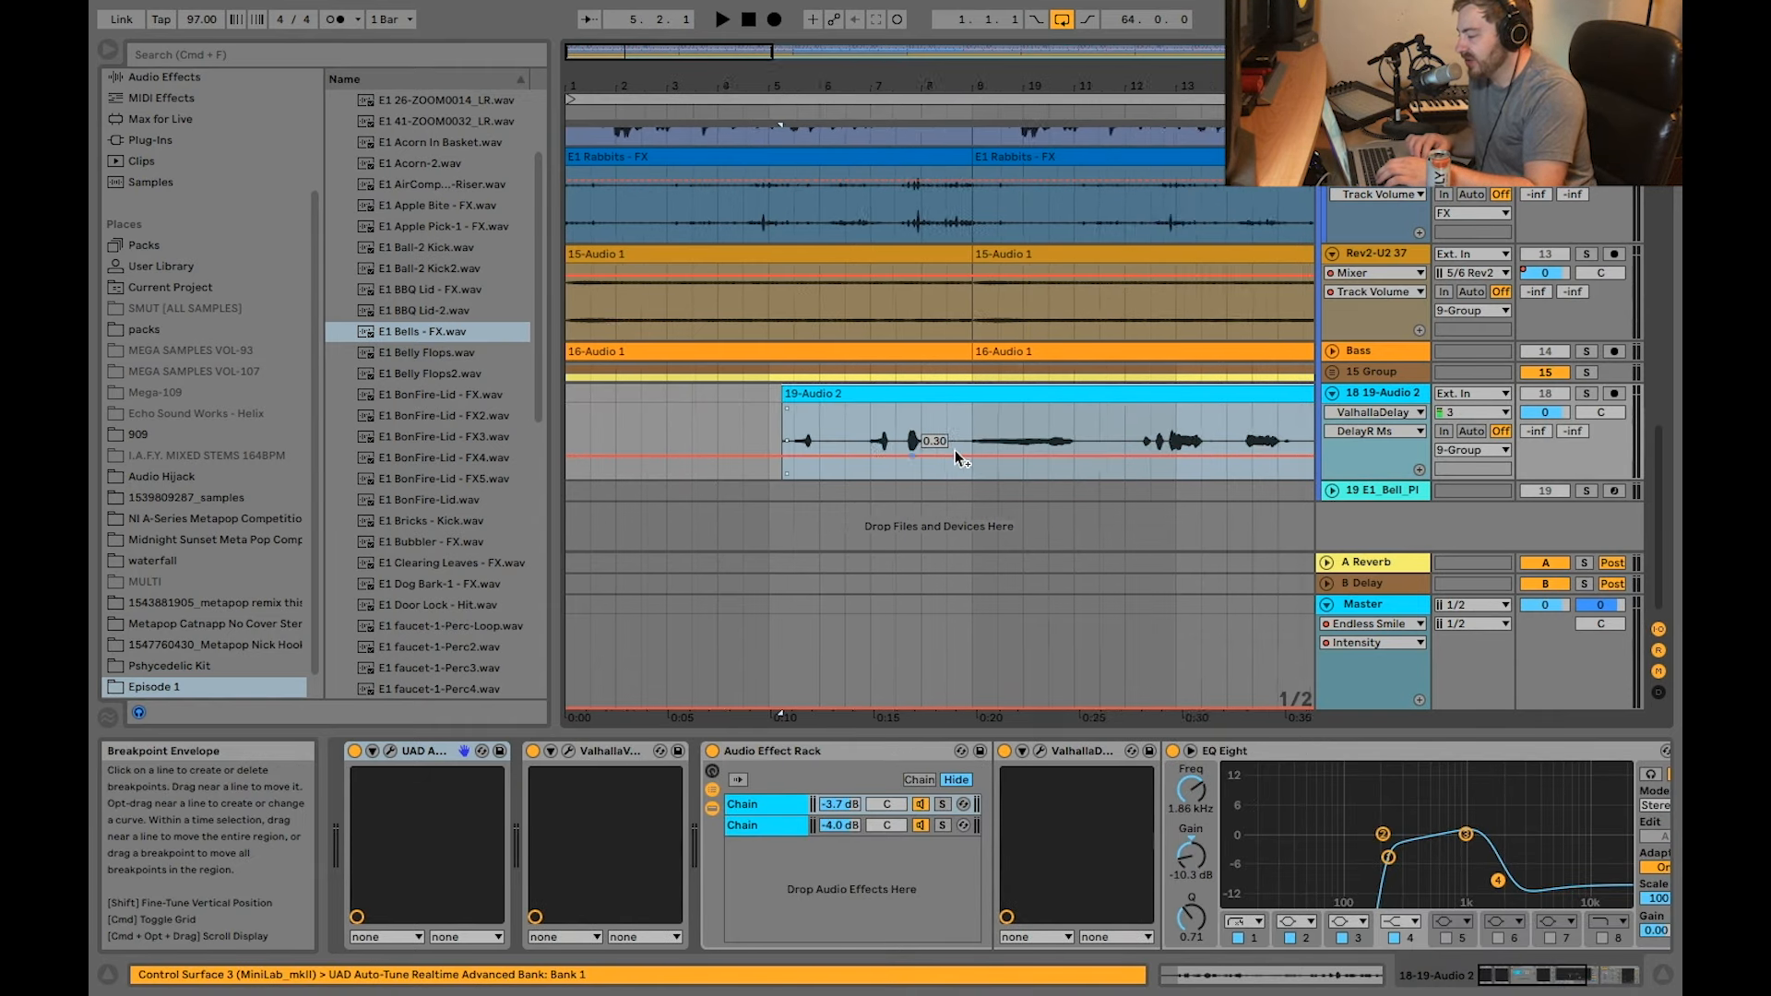
pyautogui.scroll(5, 830, 407)
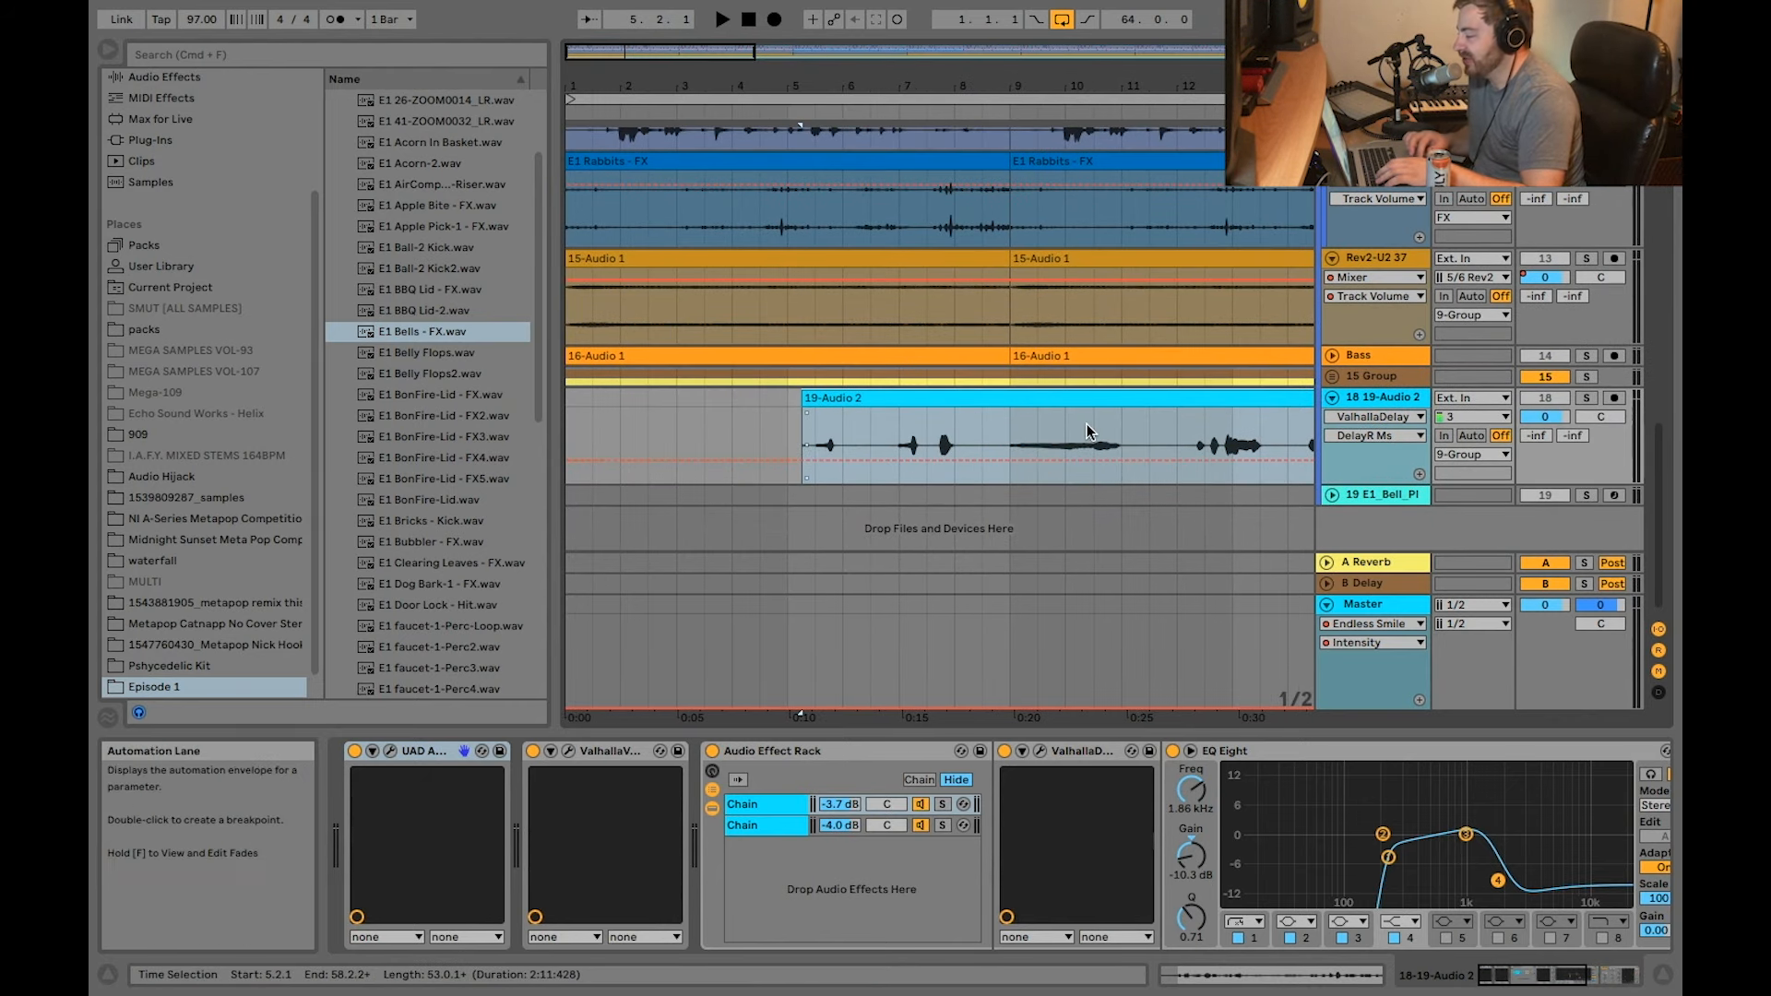
pyautogui.click(390, 751)
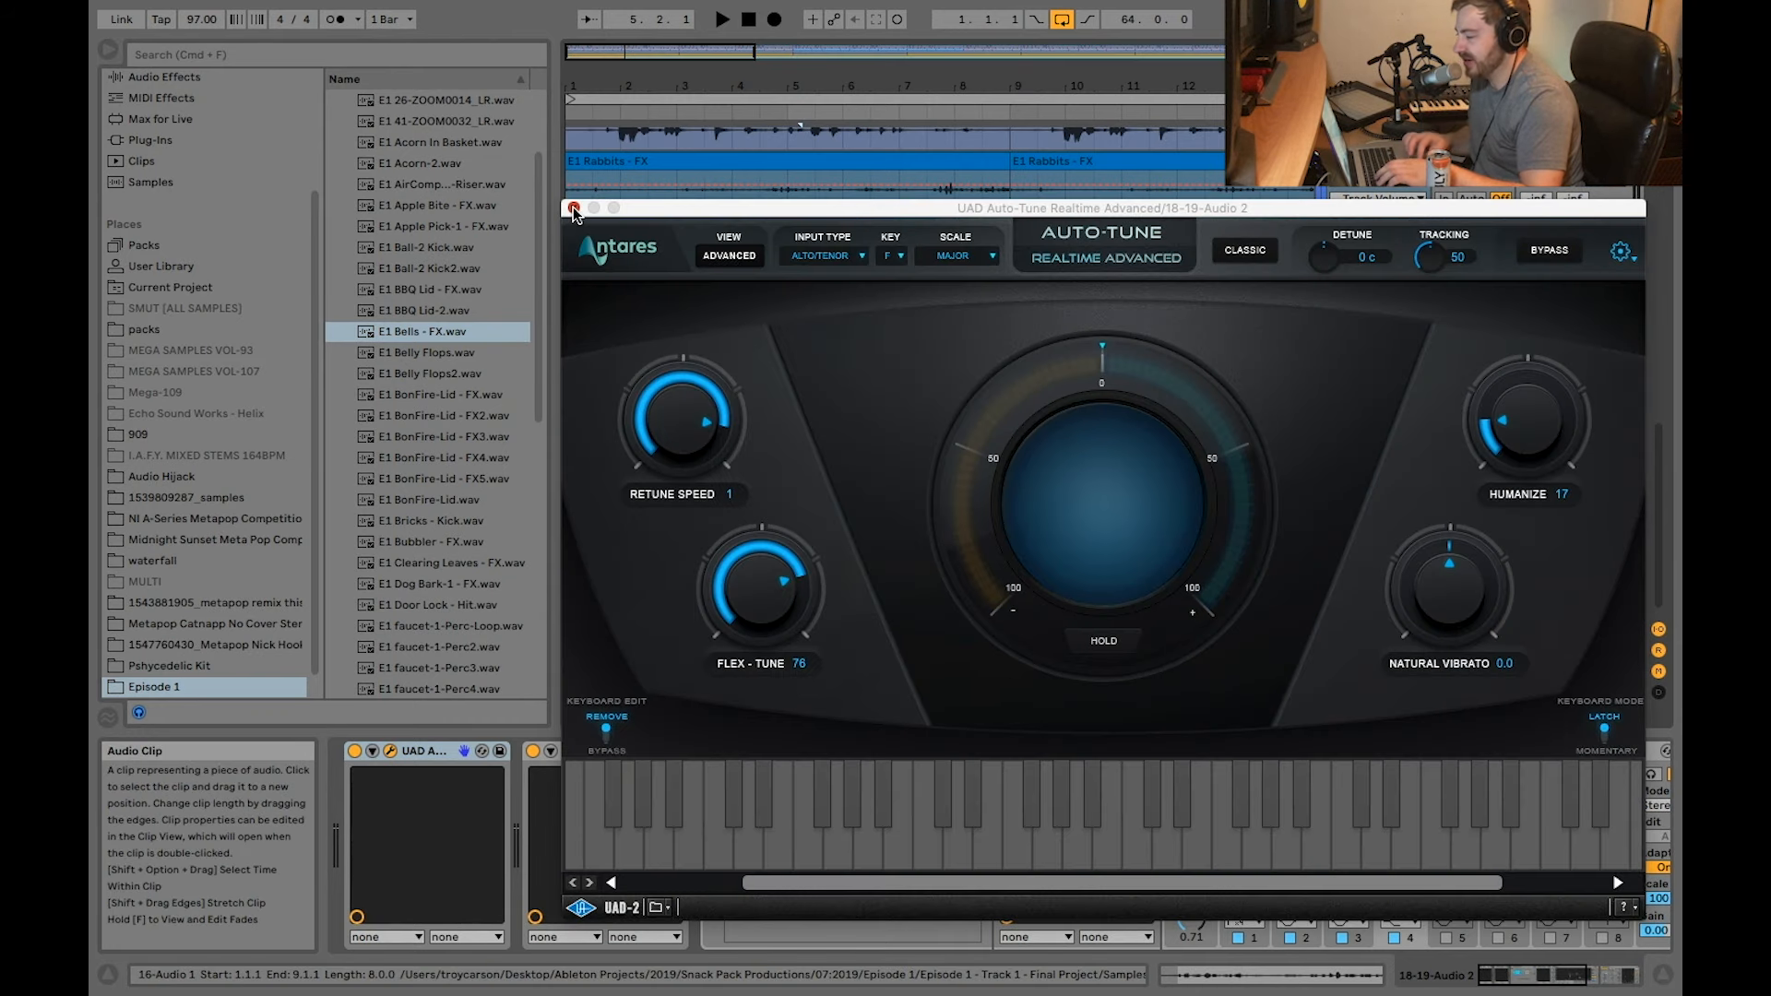
pyautogui.click(573, 209)
# Step: Switch off all effect devices on track 18 and play the soloed, dry 19-Audio 2 clip from 5.2.1
pyautogui.click(432, 751)
pyautogui.hscroll(10, 433, 753)
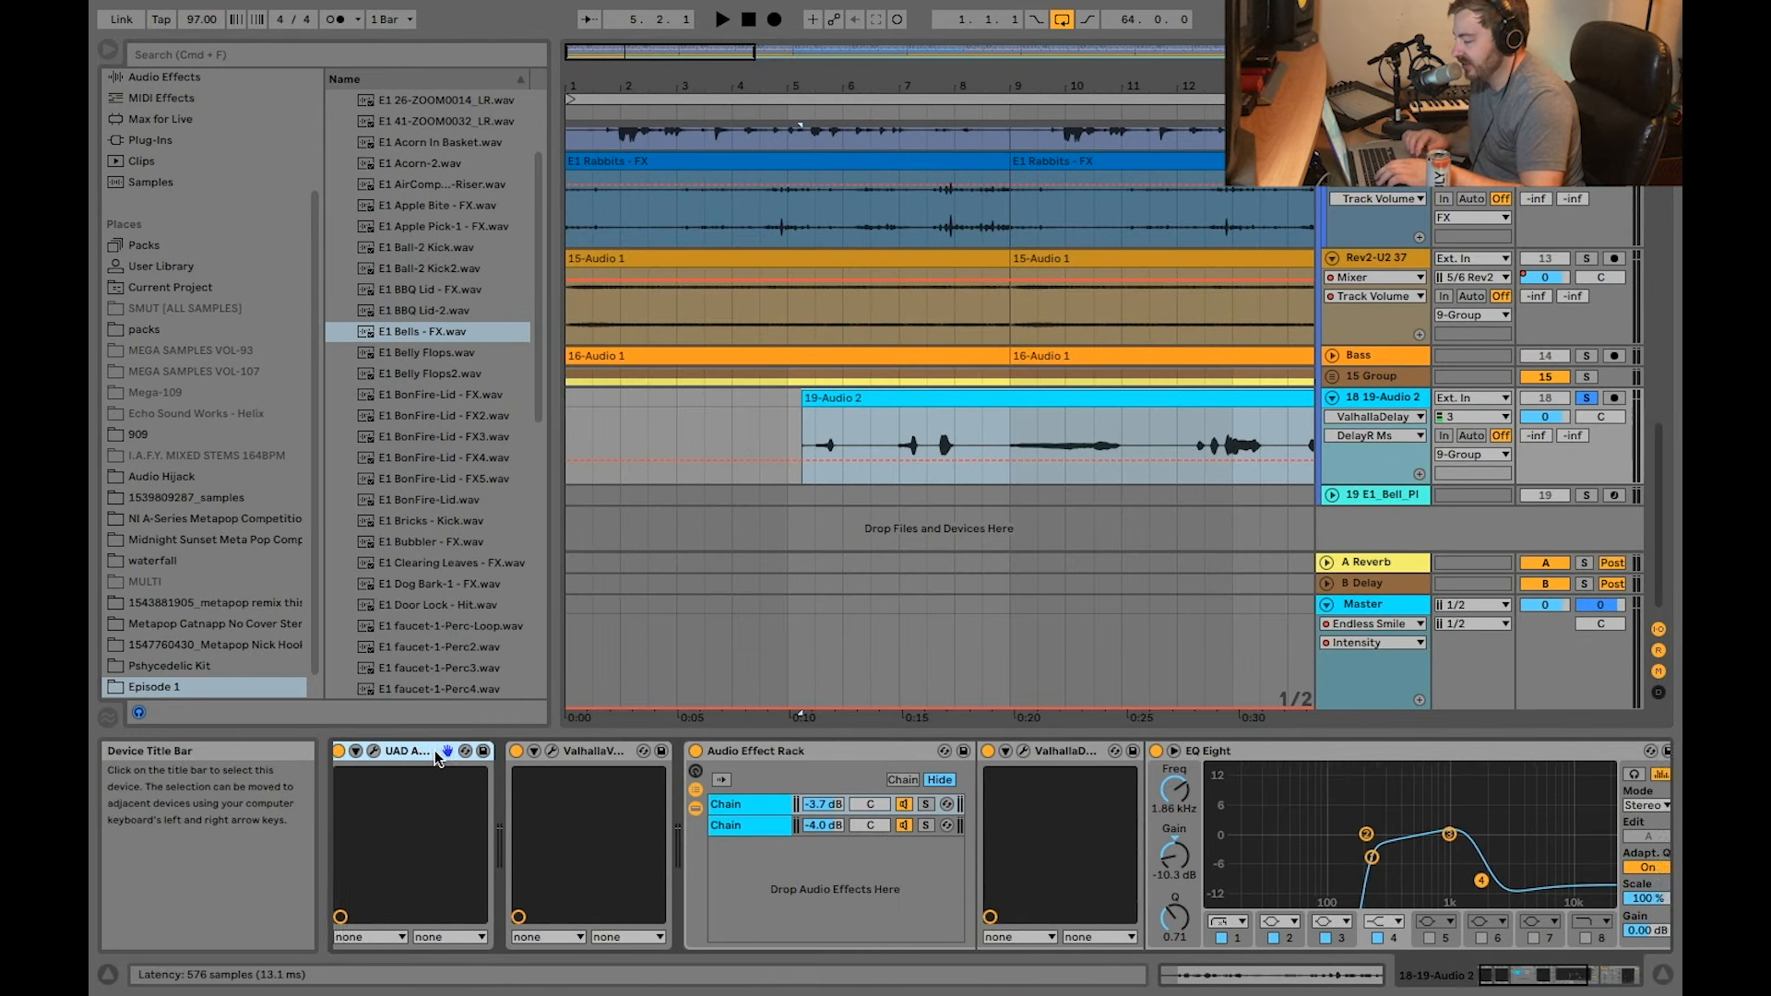
pyautogui.press('space')
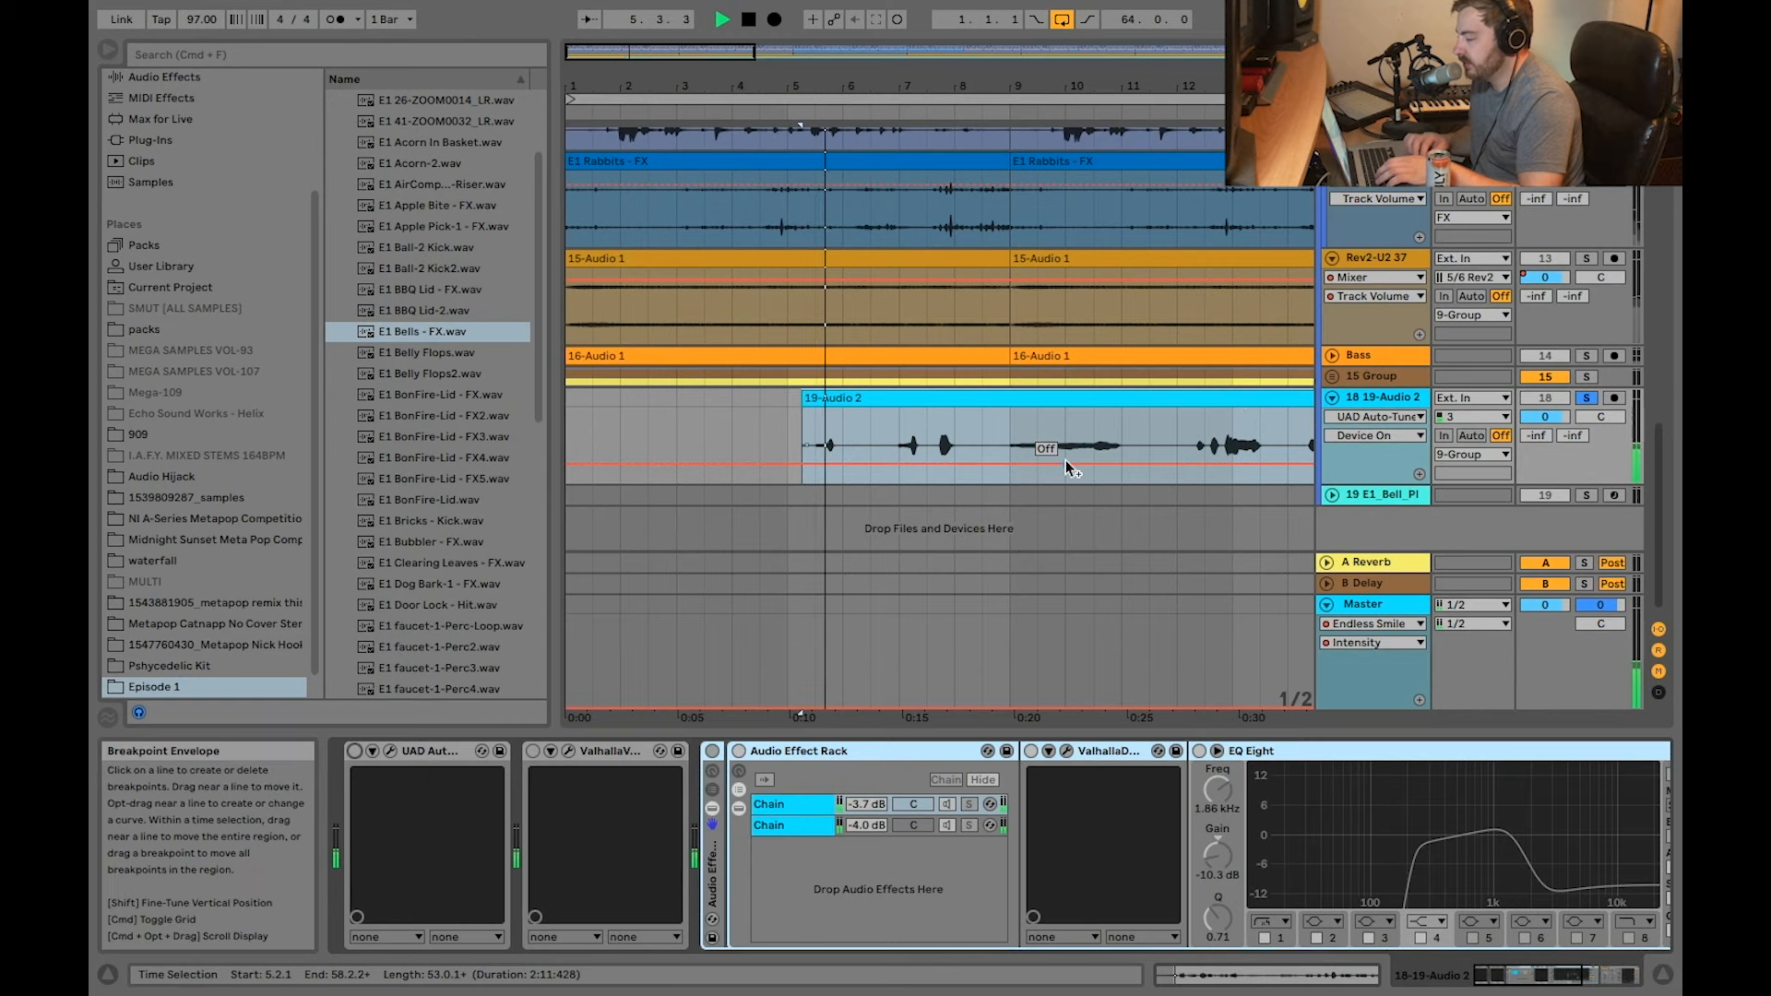
pyautogui.press('space')
pyautogui.click(828, 432)
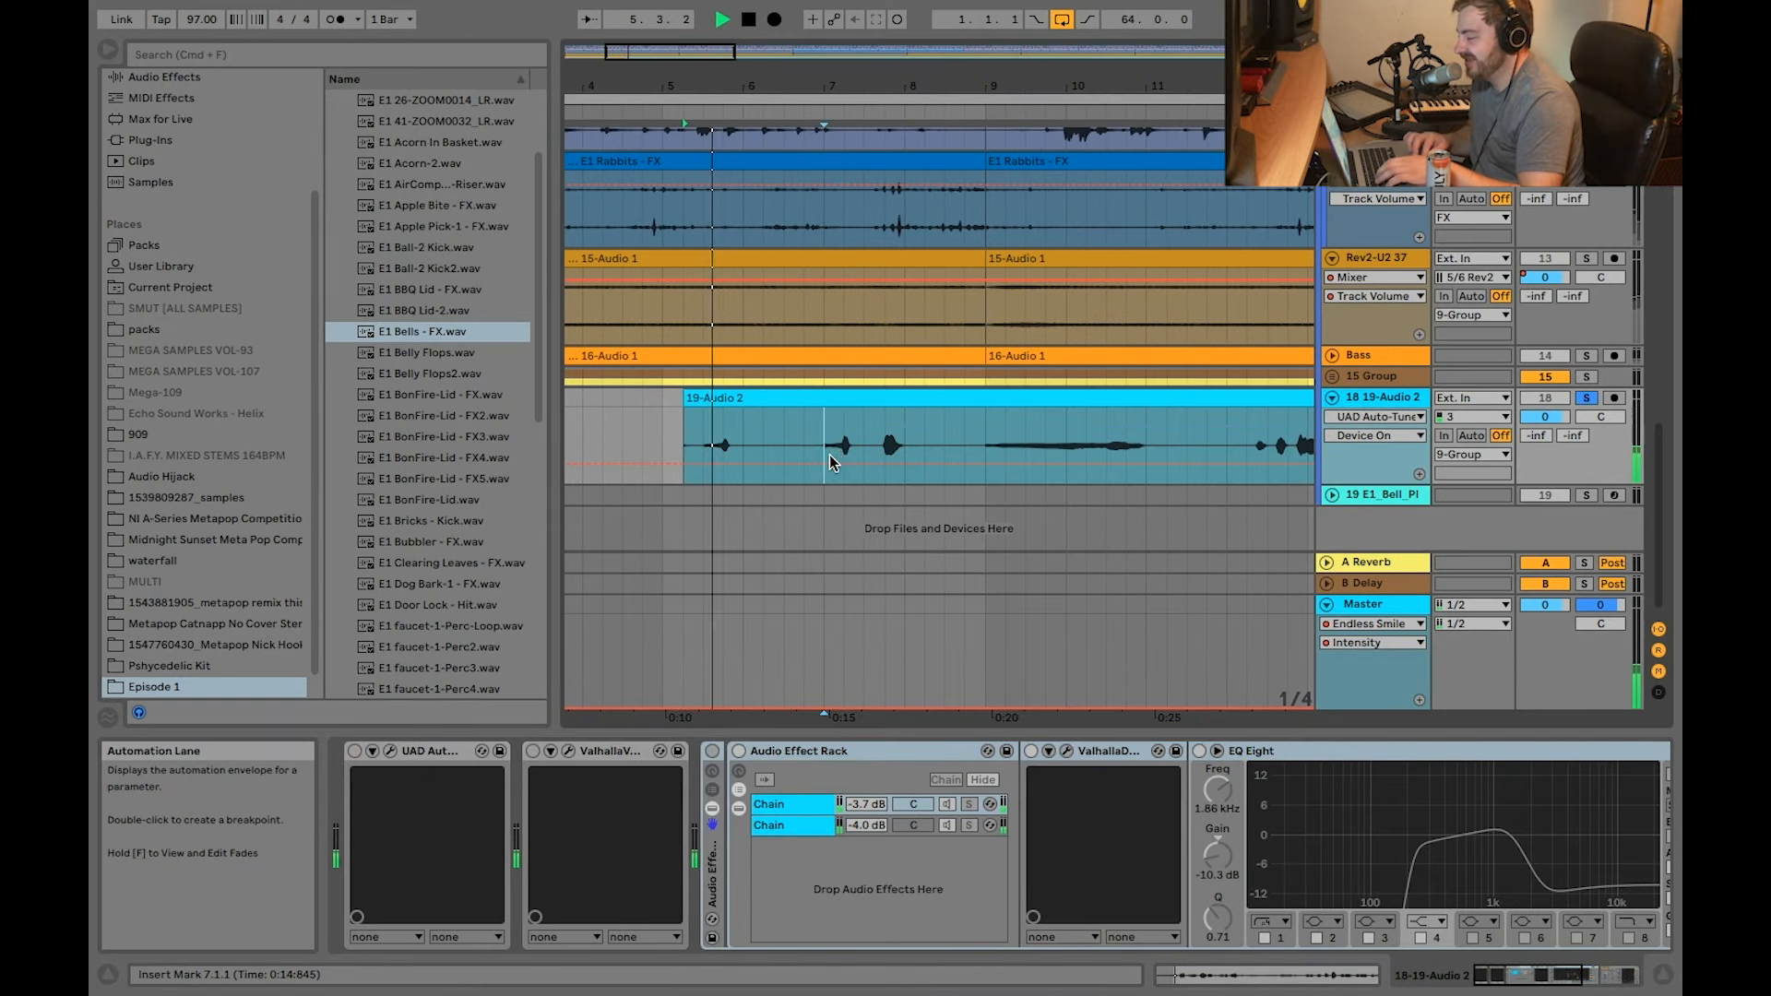
pyautogui.press('space')
# Step: Switch track 18's effect devices back on and play the processed 19-Audio 2 clip from 5.2.1 to about bar 11
pyautogui.click(710, 755)
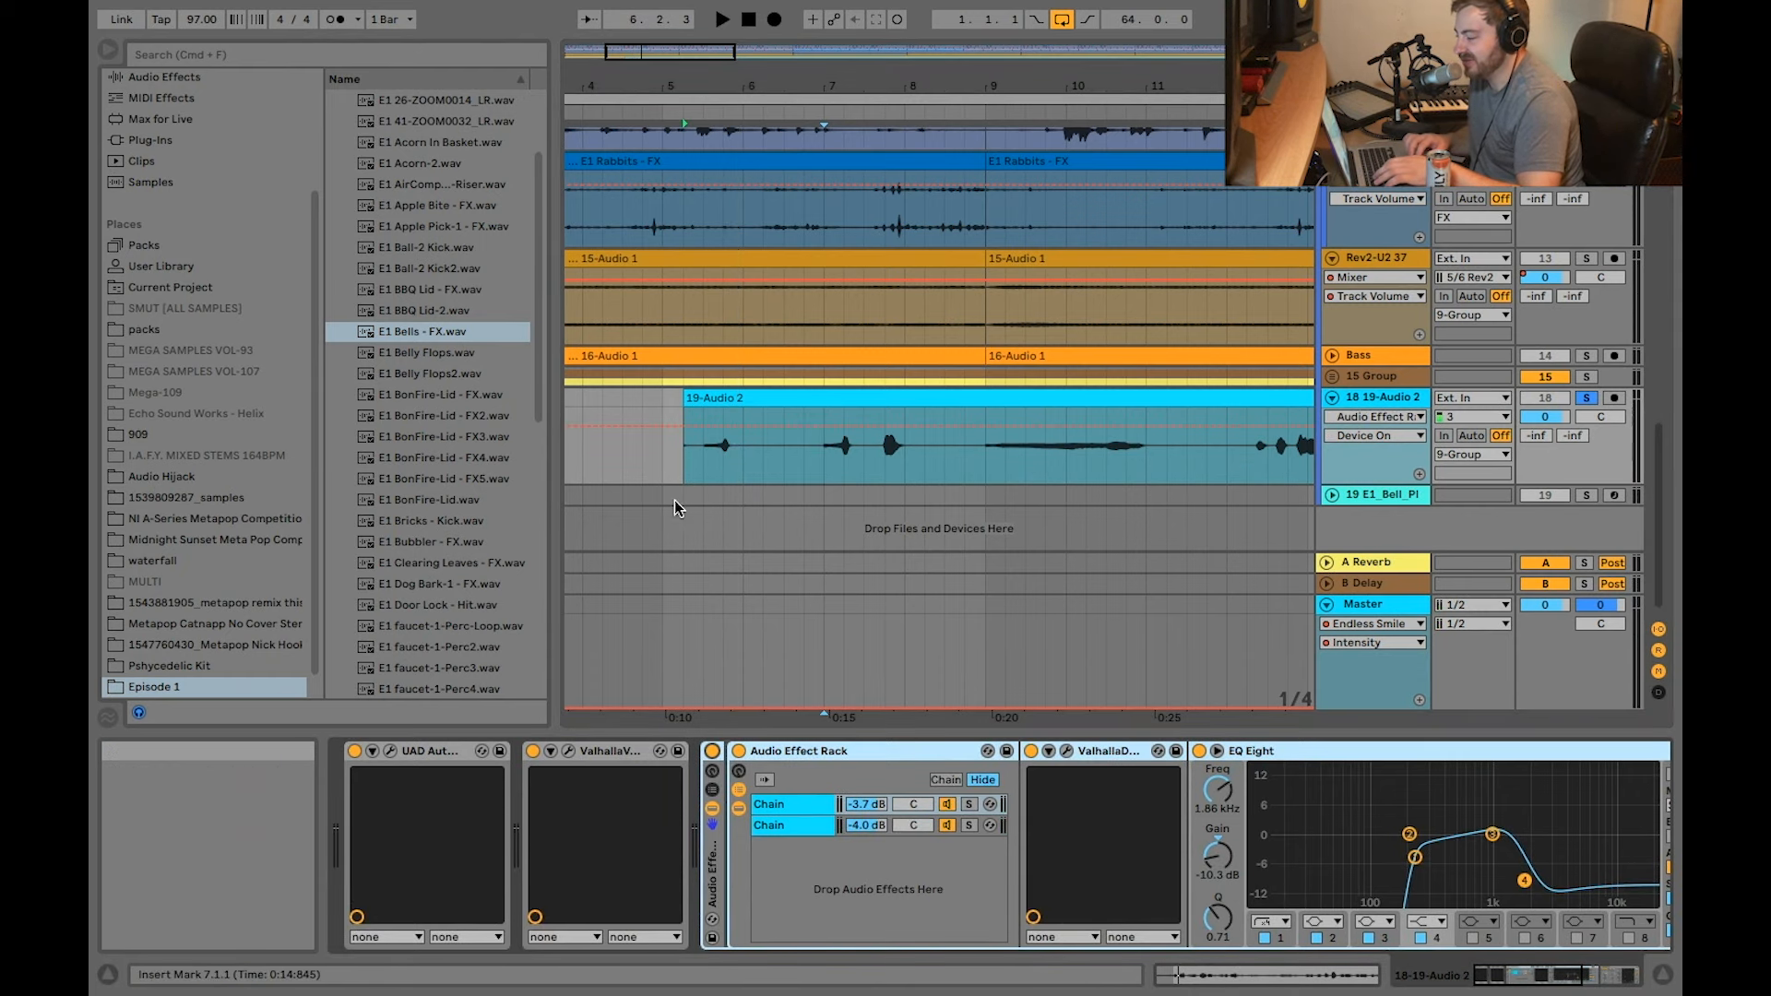
pyautogui.scroll(-5, 752, 438)
pyautogui.click(739, 397)
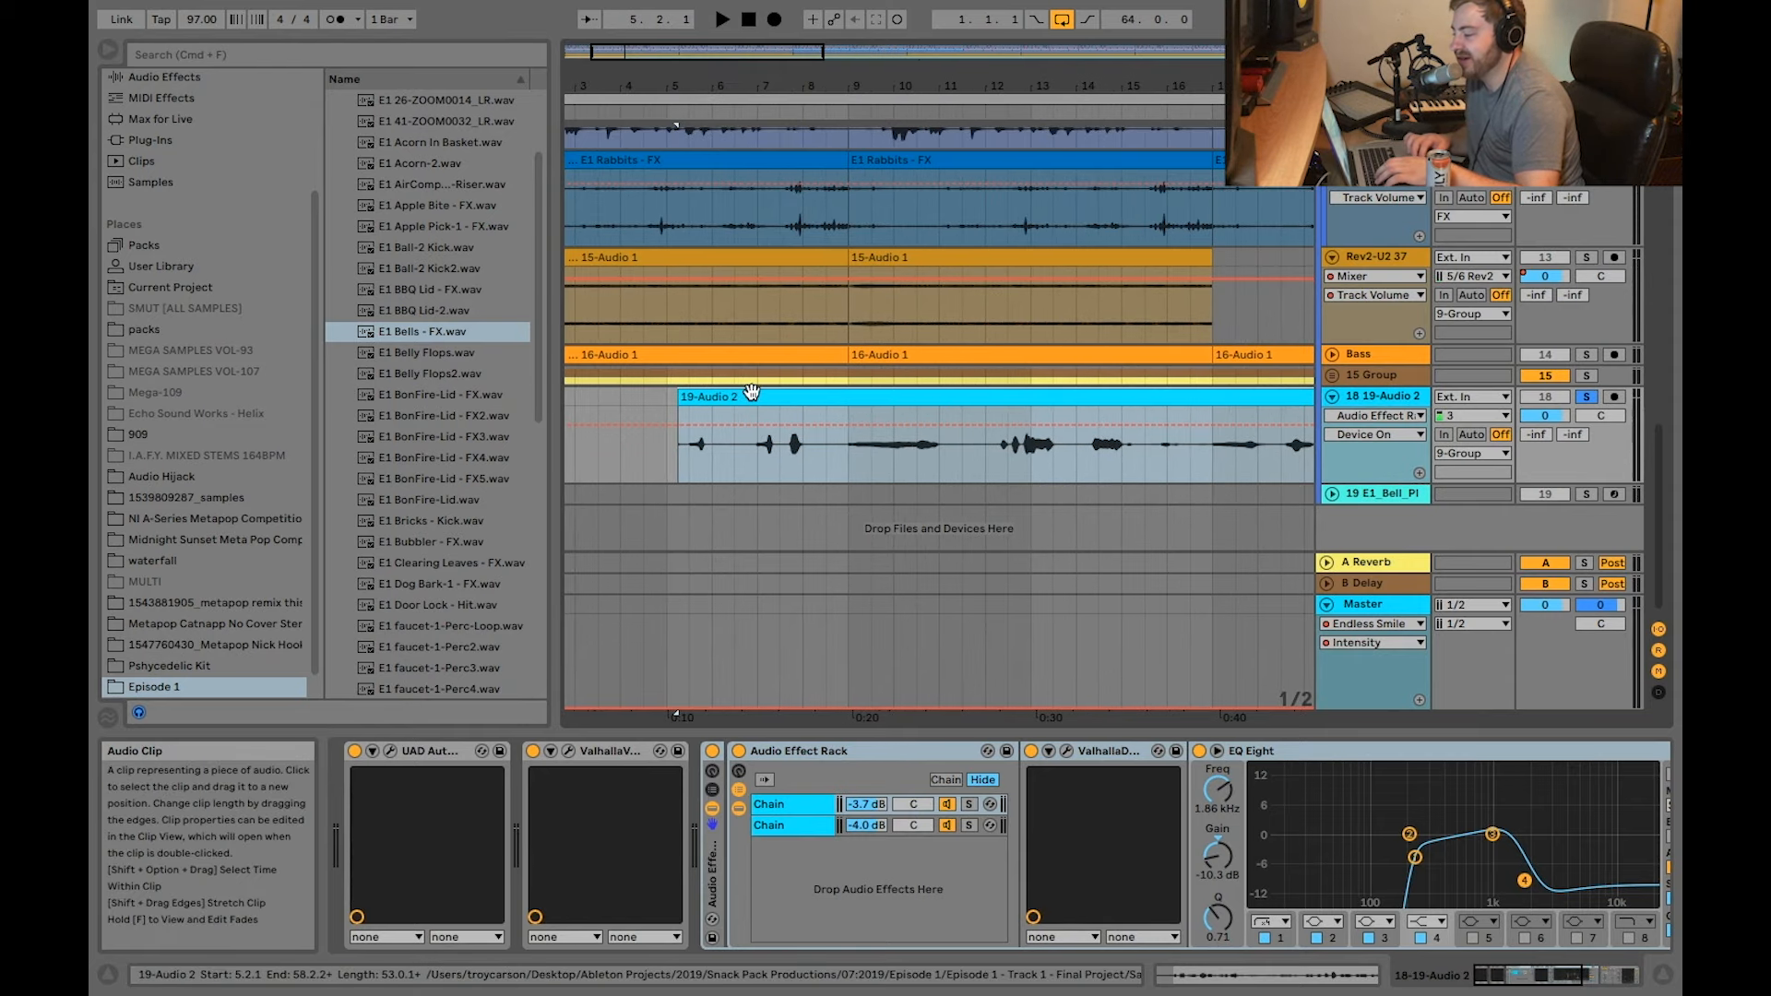
pyautogui.scroll(5, 752, 393)
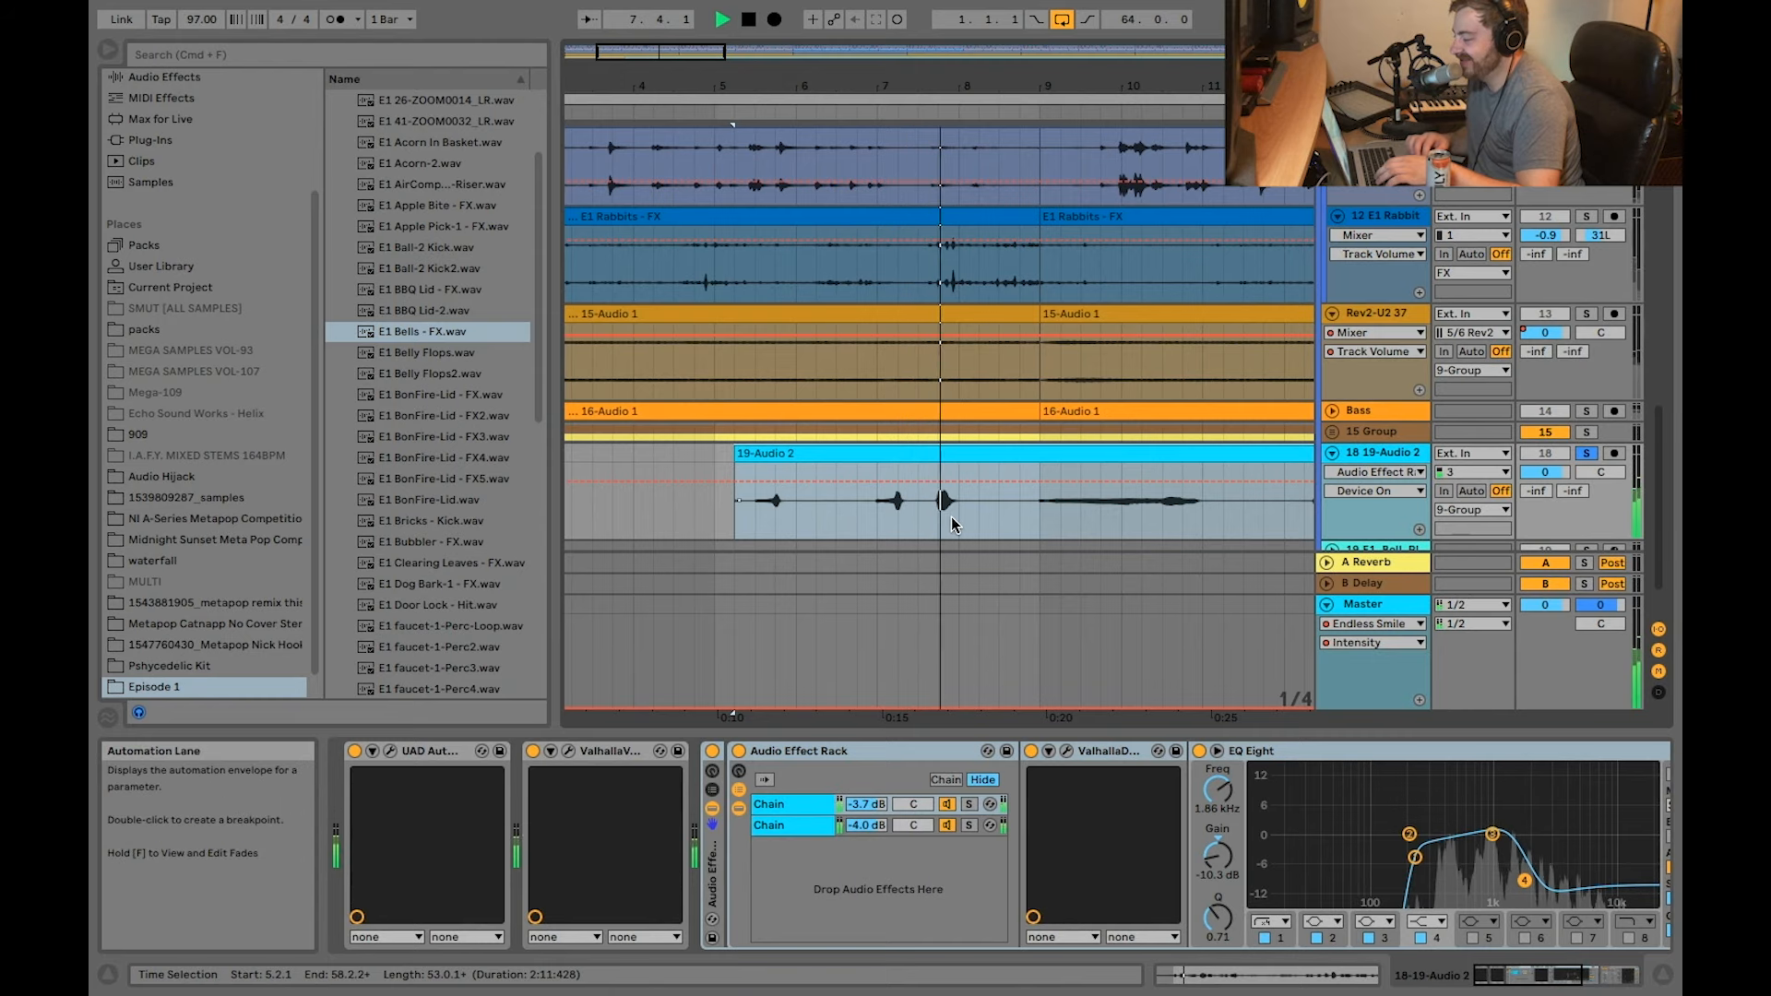
pyautogui.scroll(3, 951, 520)
pyautogui.hscroll(3, 952, 523)
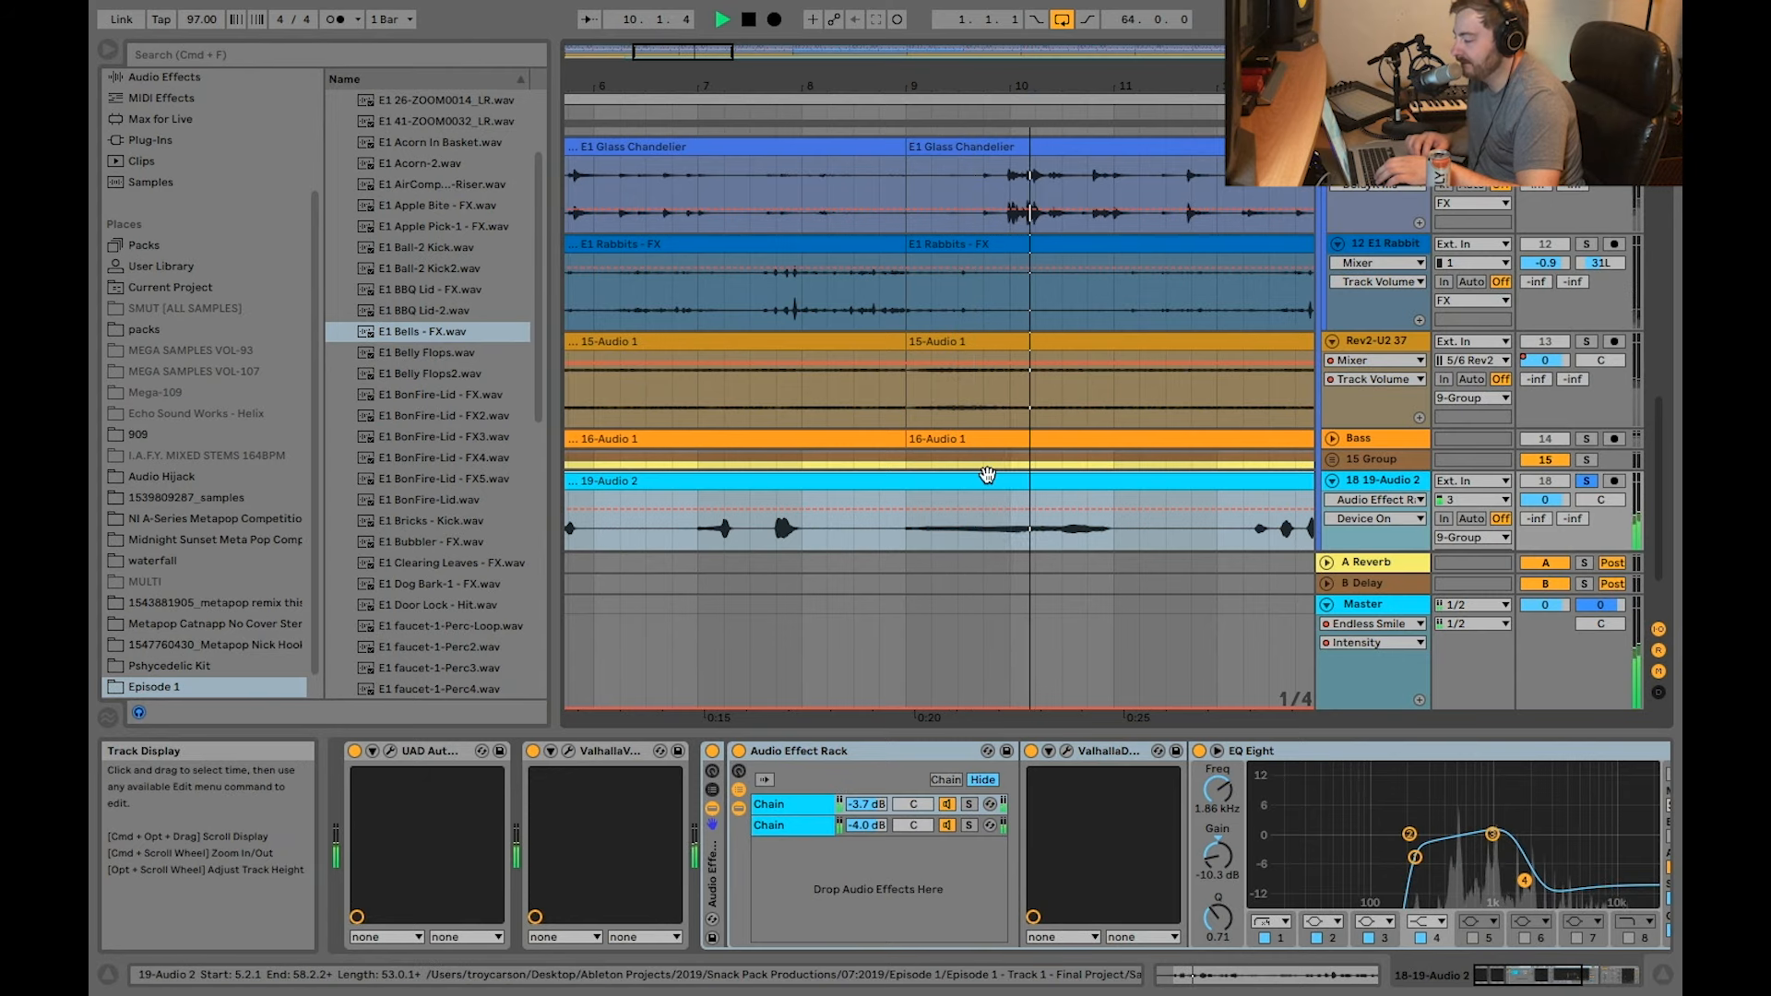
pyautogui.scroll(-4, 988, 472)
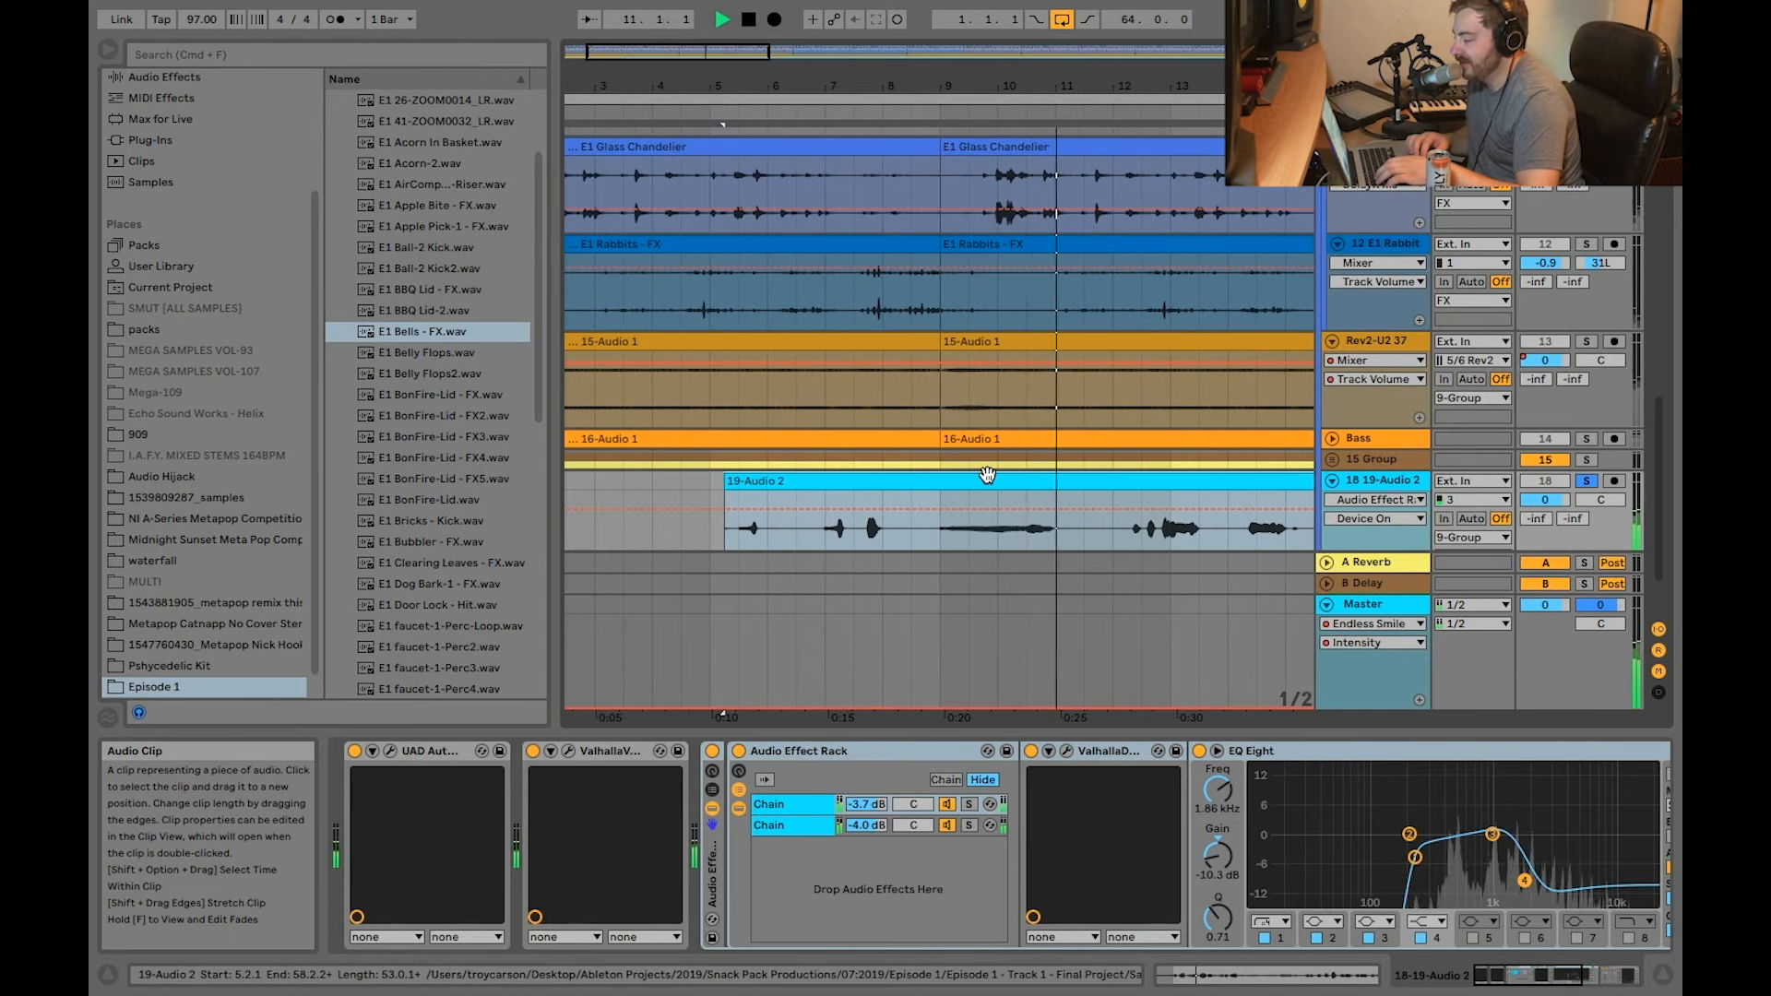
pyautogui.press('space')
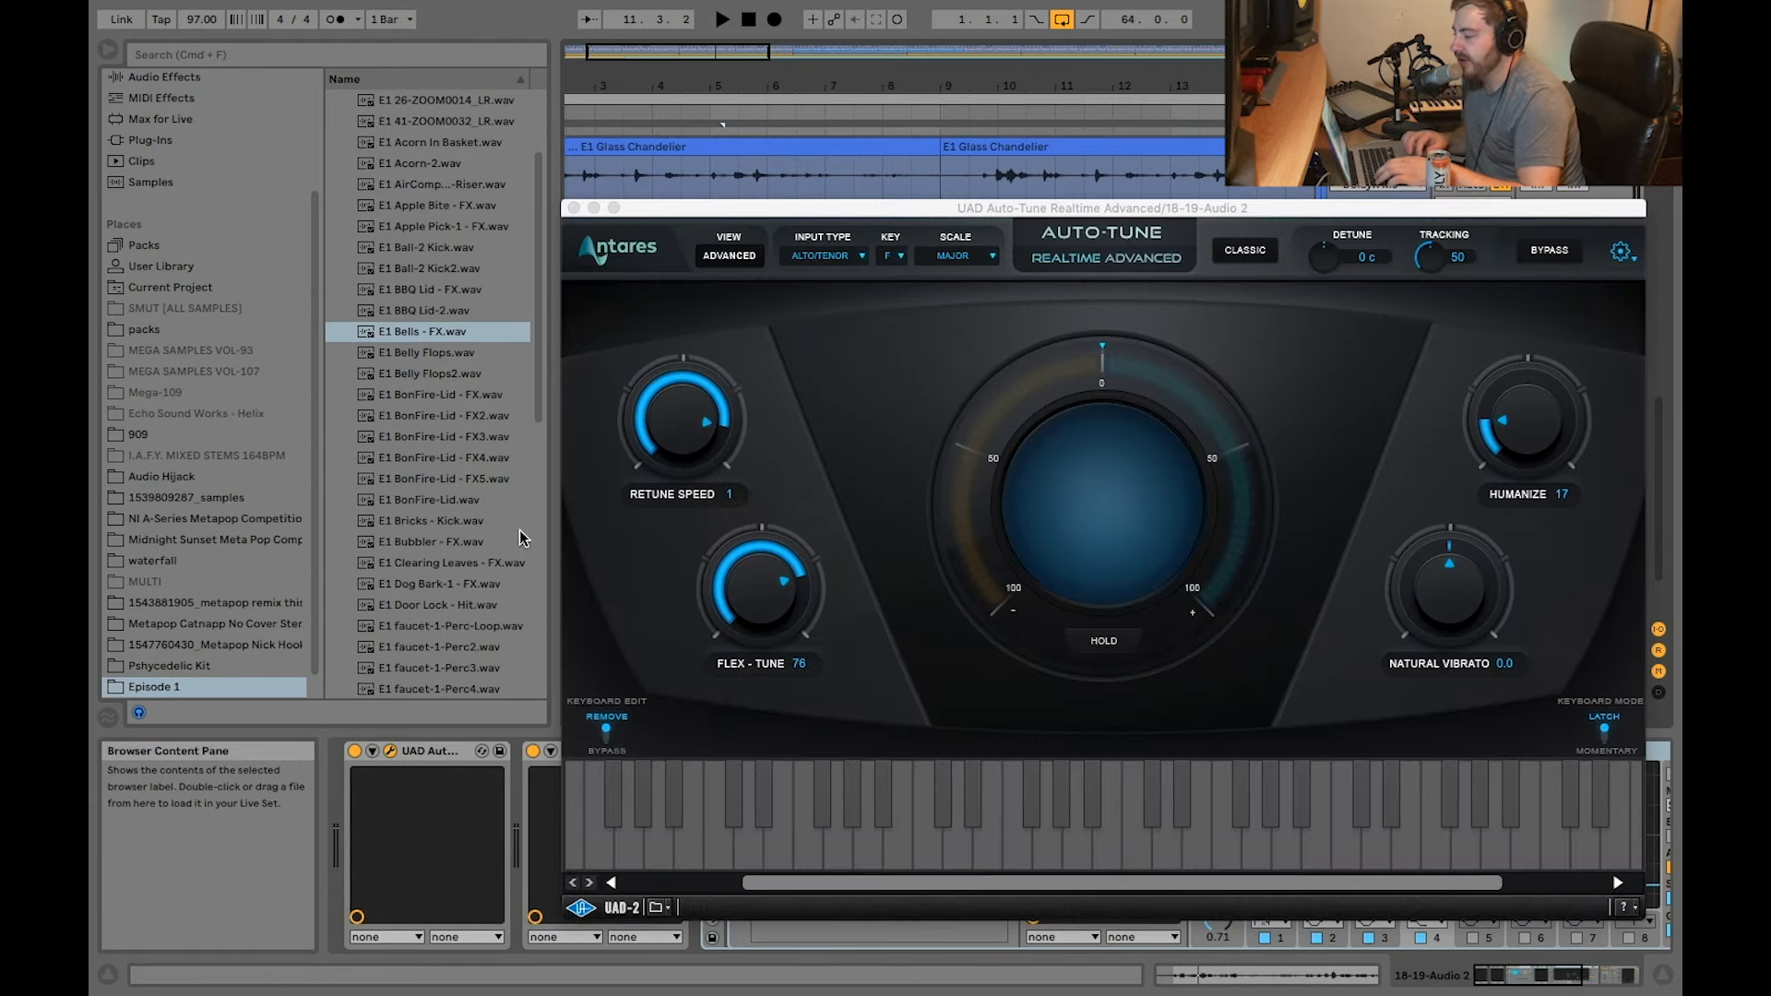
# Step: Review track 18's UAD Auto-Tune and ValhallaVintageVerb settings, closing each plug-in window
pyautogui.moveTo(986, 215); pyautogui.dragTo(651, 133)
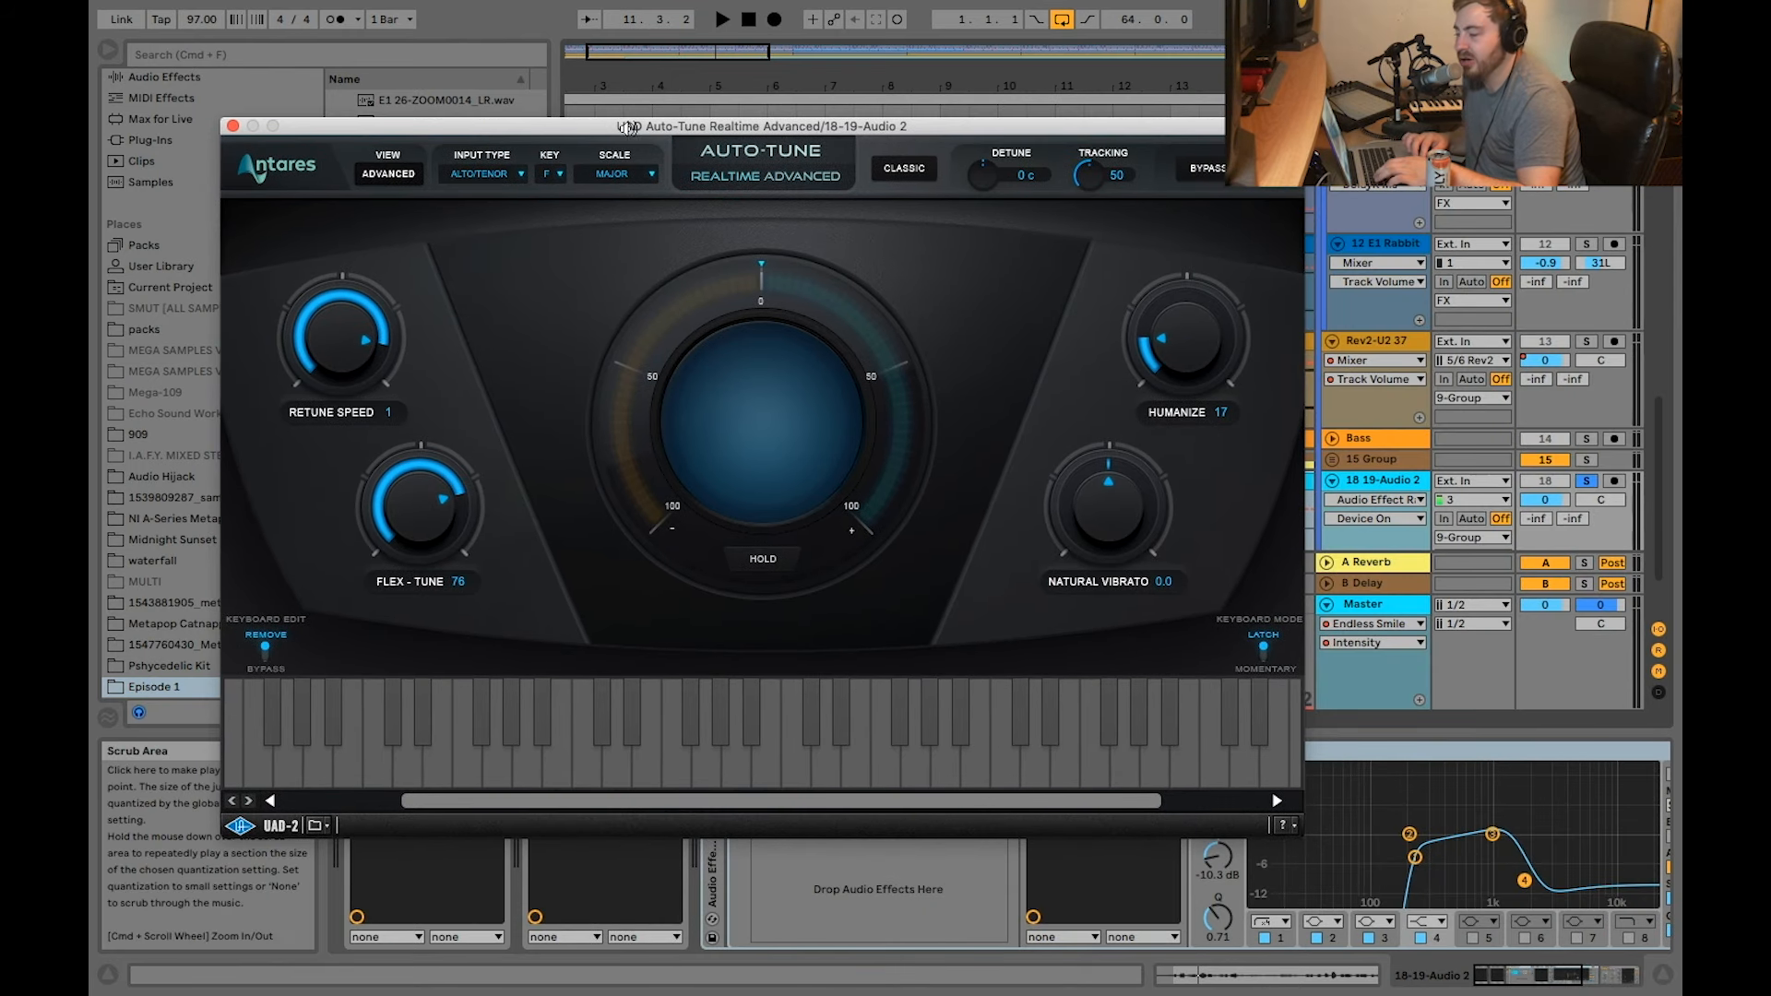
pyautogui.moveTo(614, 127); pyautogui.dragTo(649, 87)
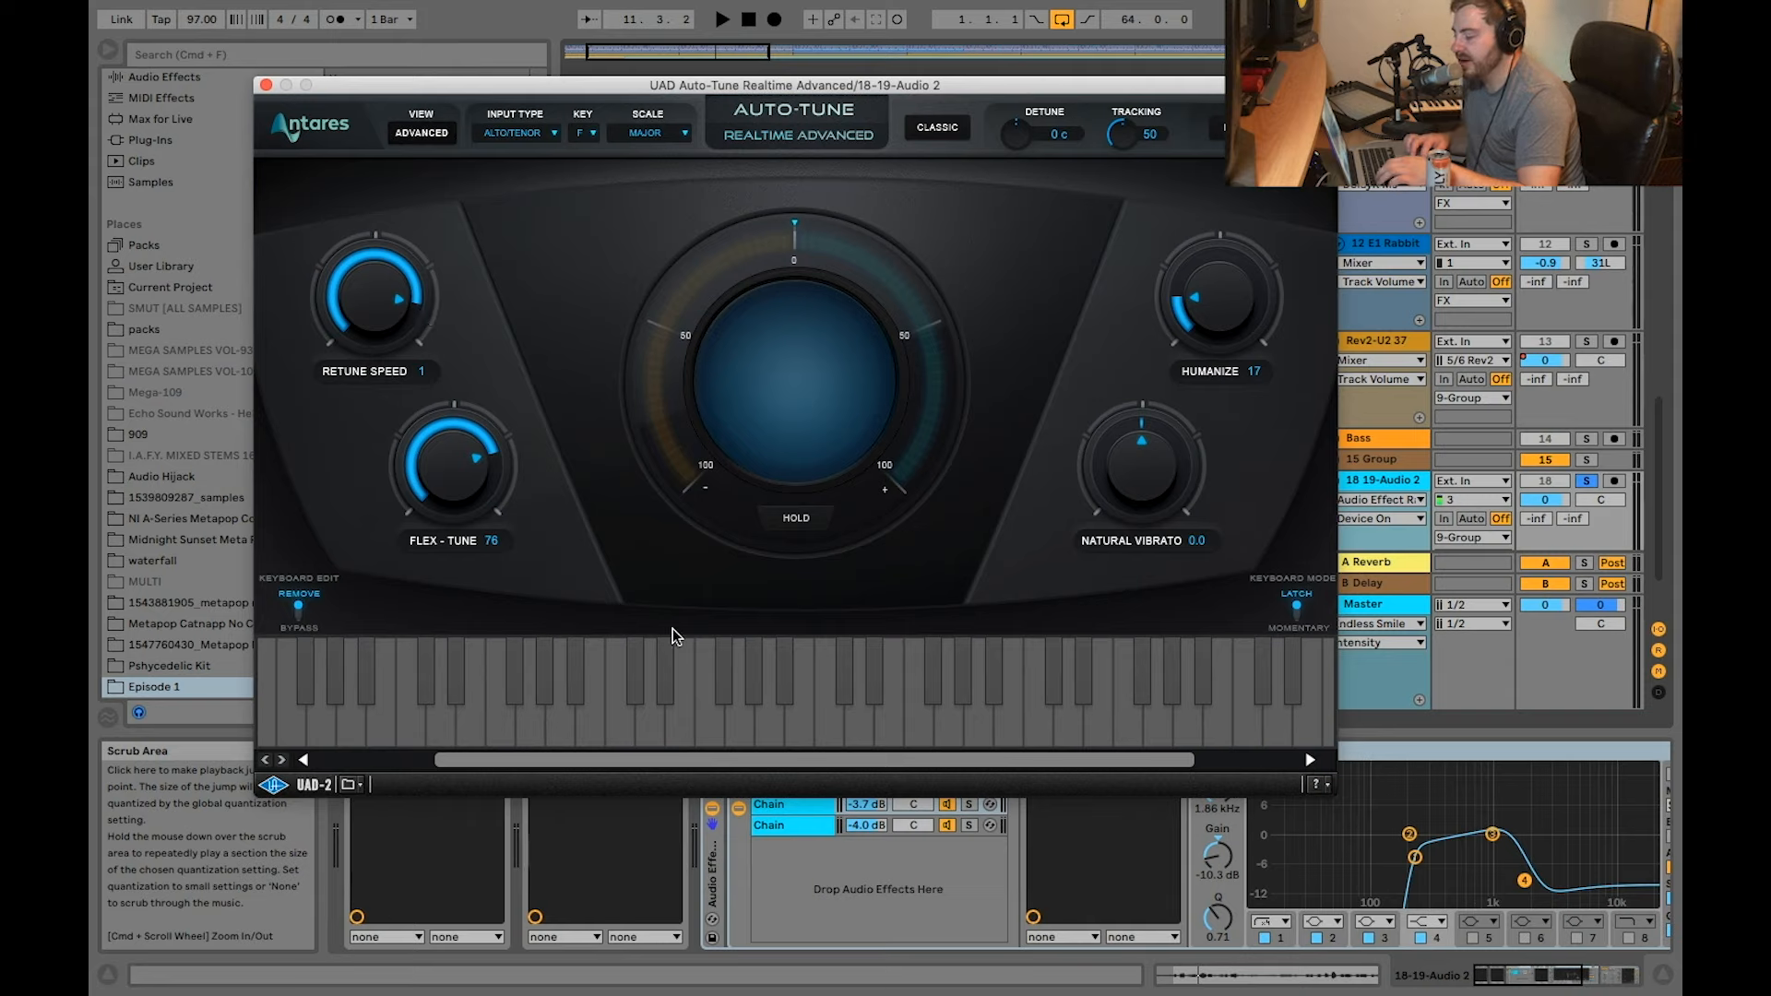
pyautogui.click(267, 89)
pyautogui.click(570, 751)
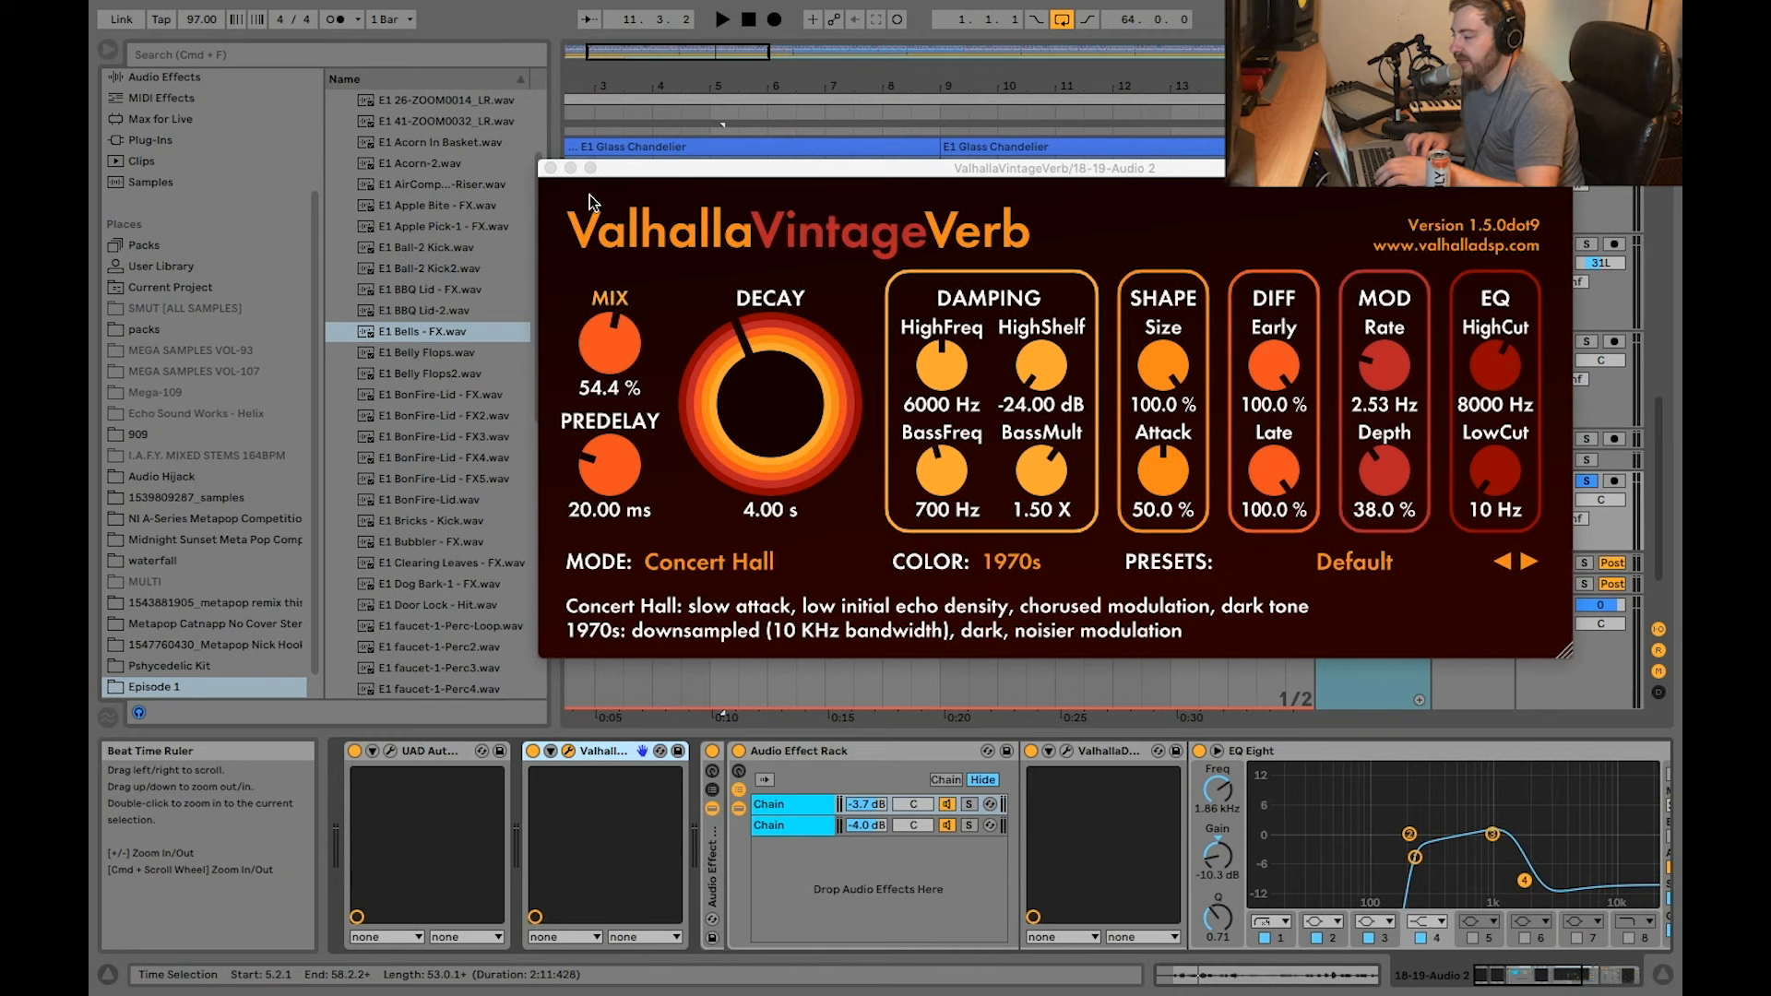
pyautogui.click(550, 168)
# Step: Compare the devices in the two parallel chains of track 18's Audio Effect Rack, ending on the upper chain
pyautogui.click(834, 752)
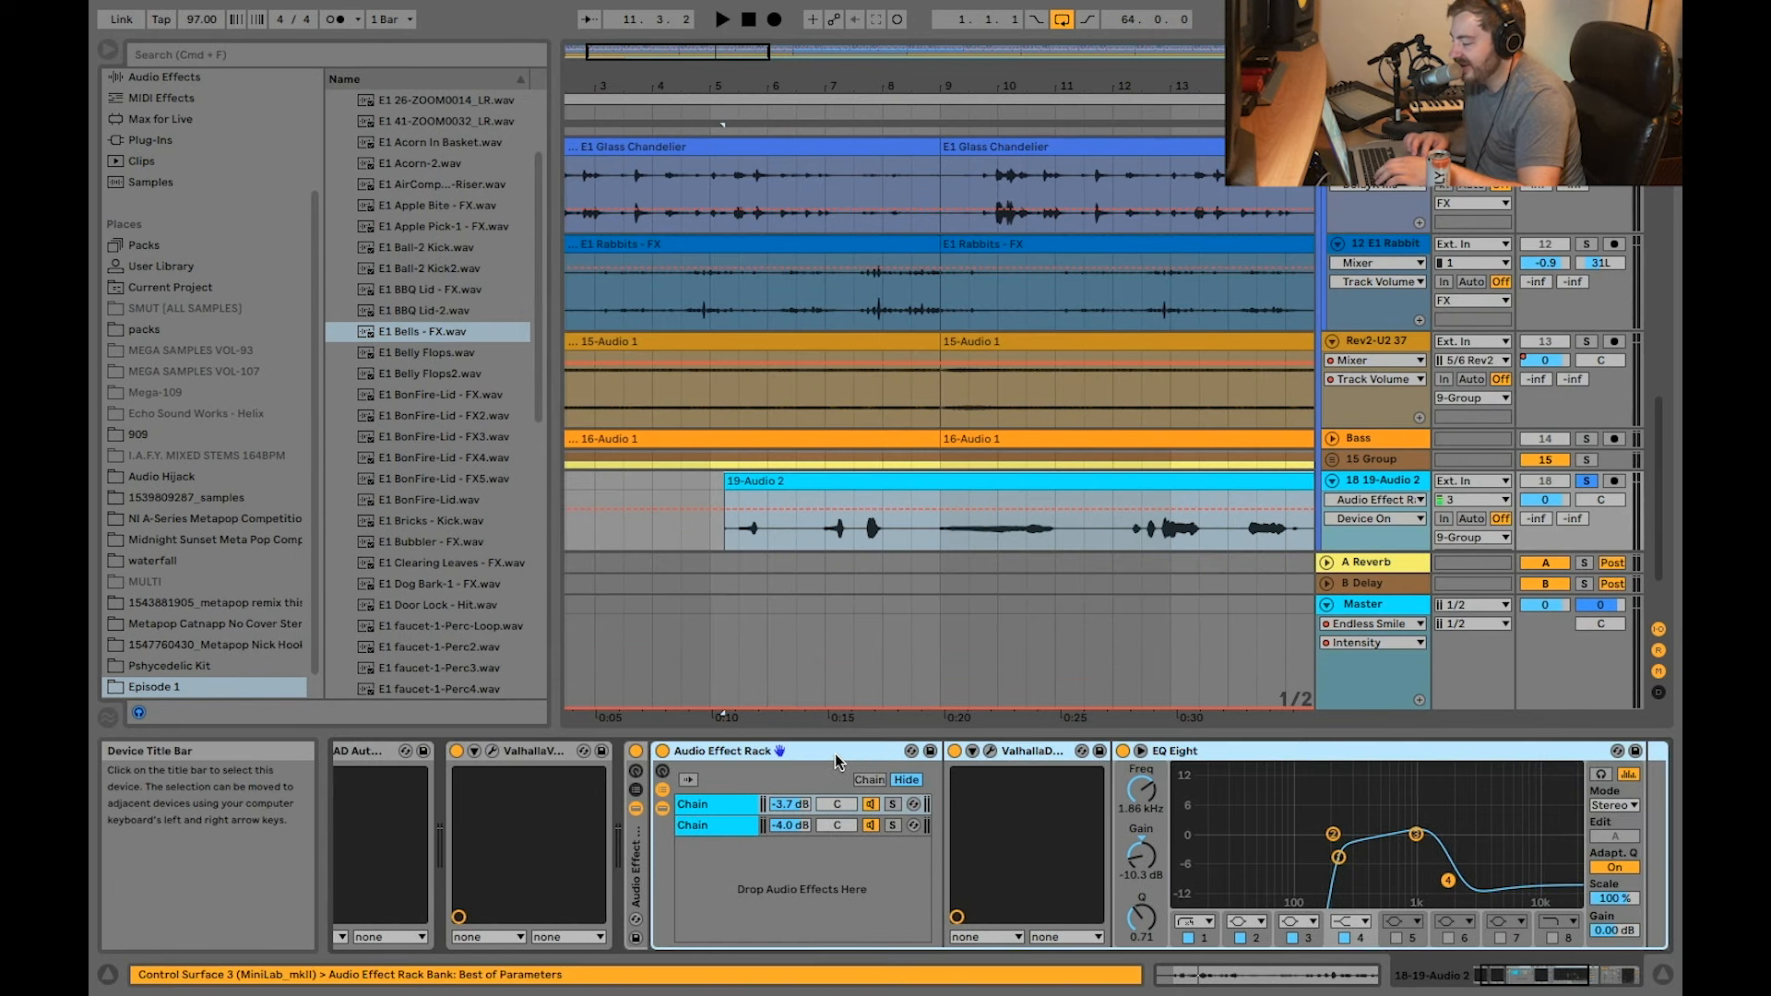
pyautogui.click(743, 805)
pyautogui.click(748, 827)
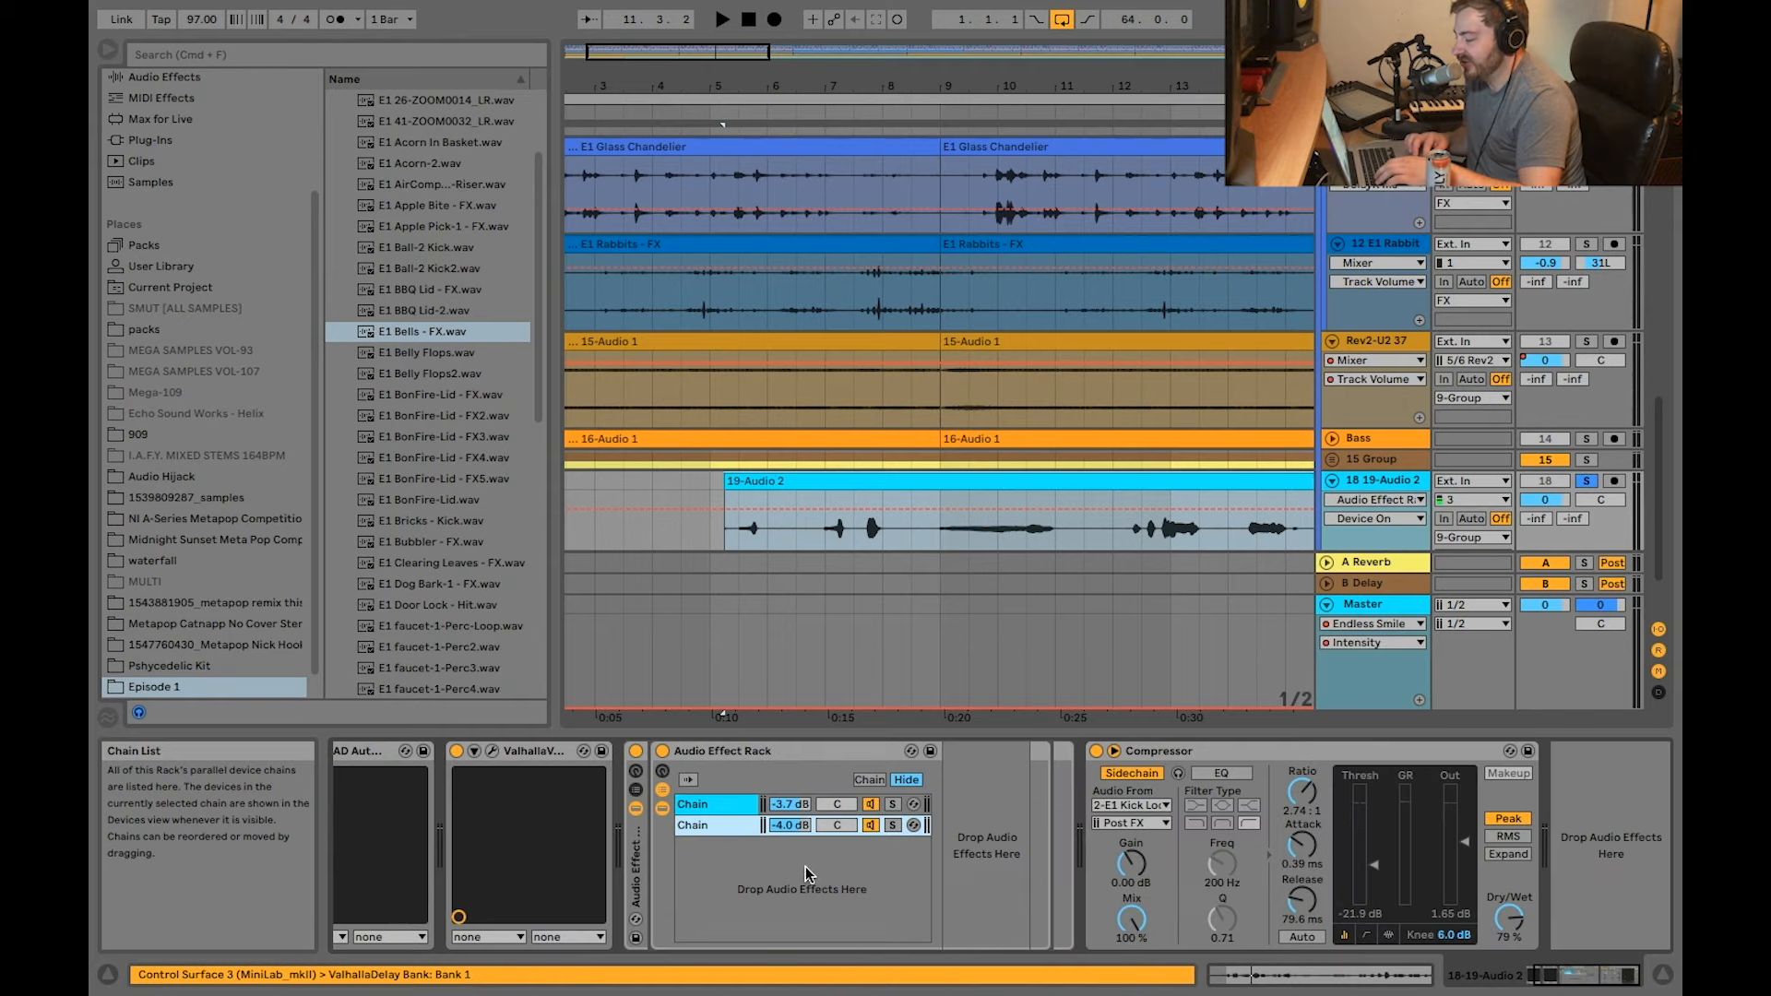
pyautogui.click(724, 808)
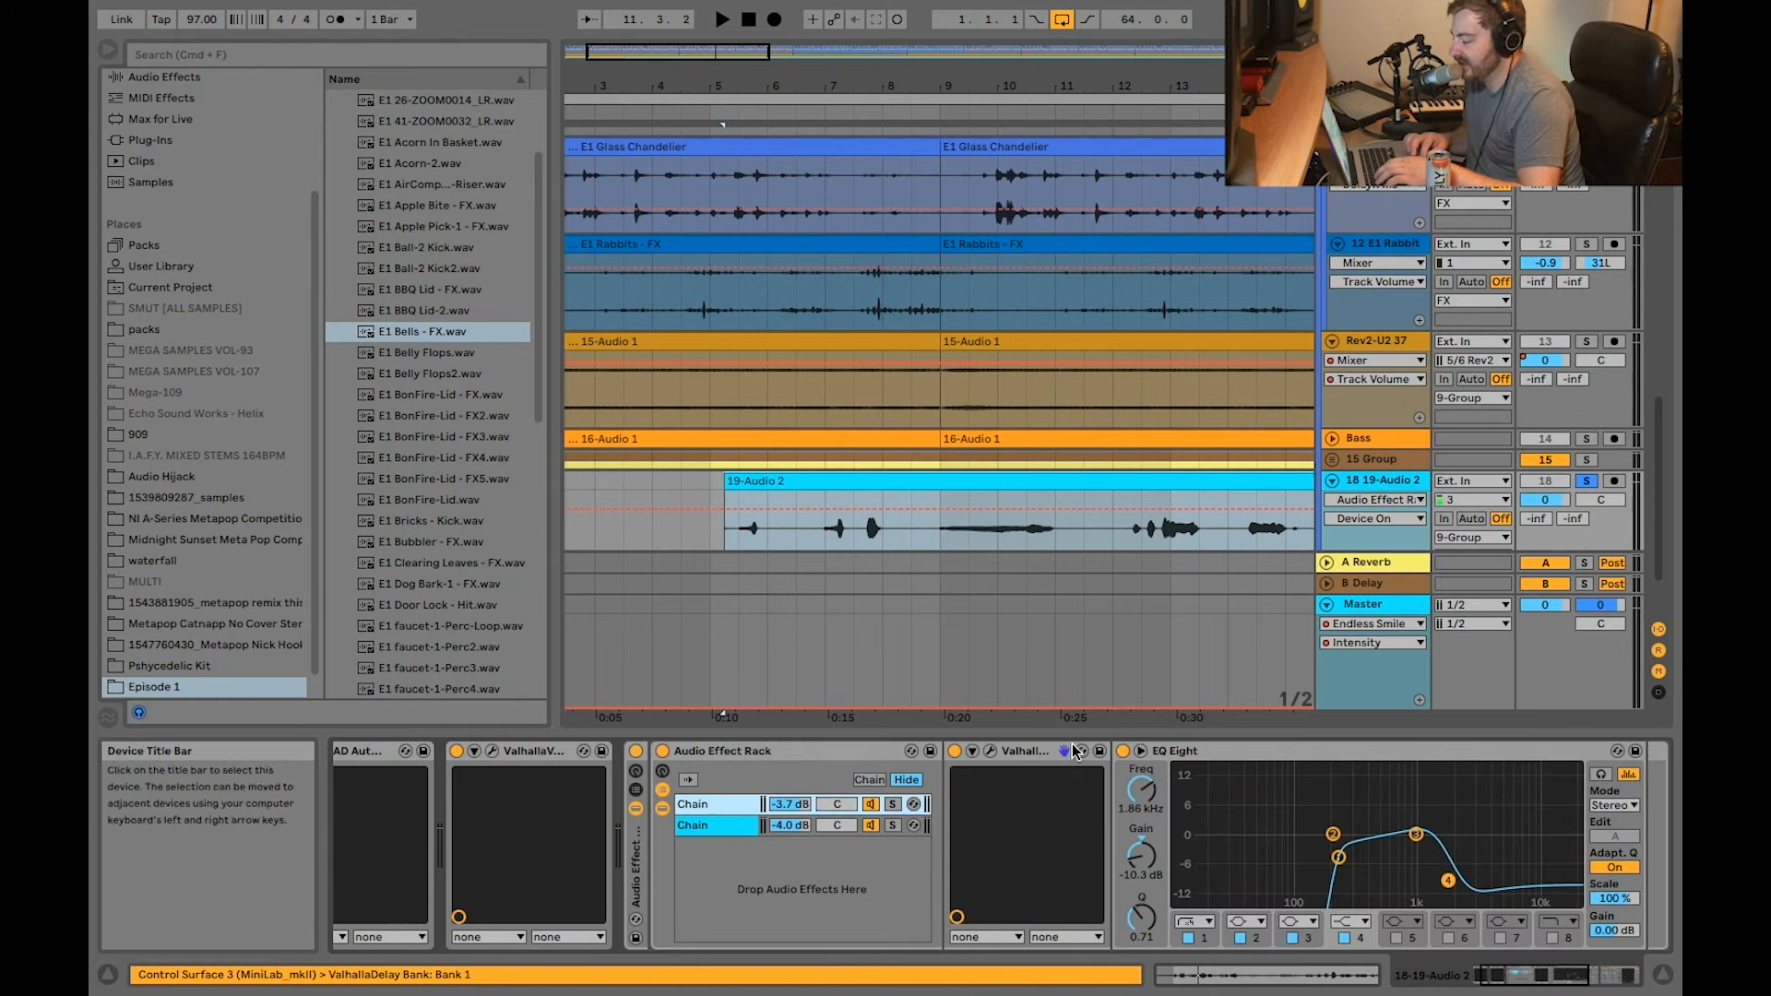
pyautogui.click(717, 818)
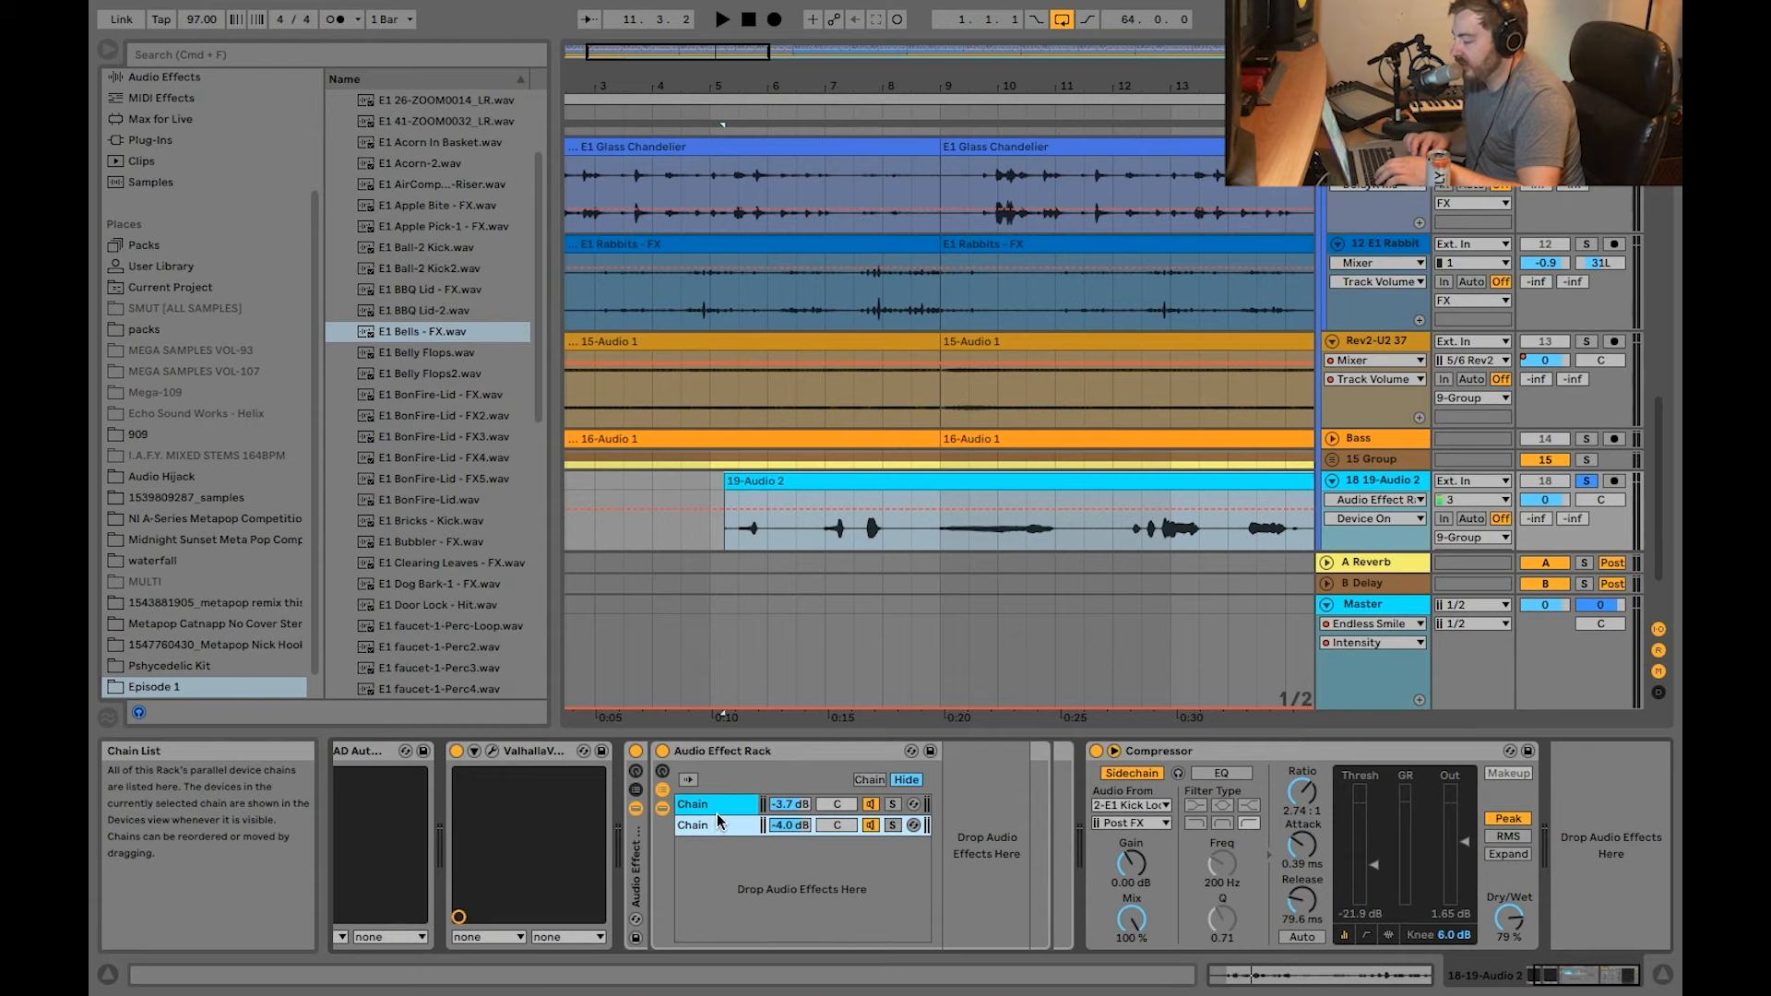
pyautogui.click(714, 808)
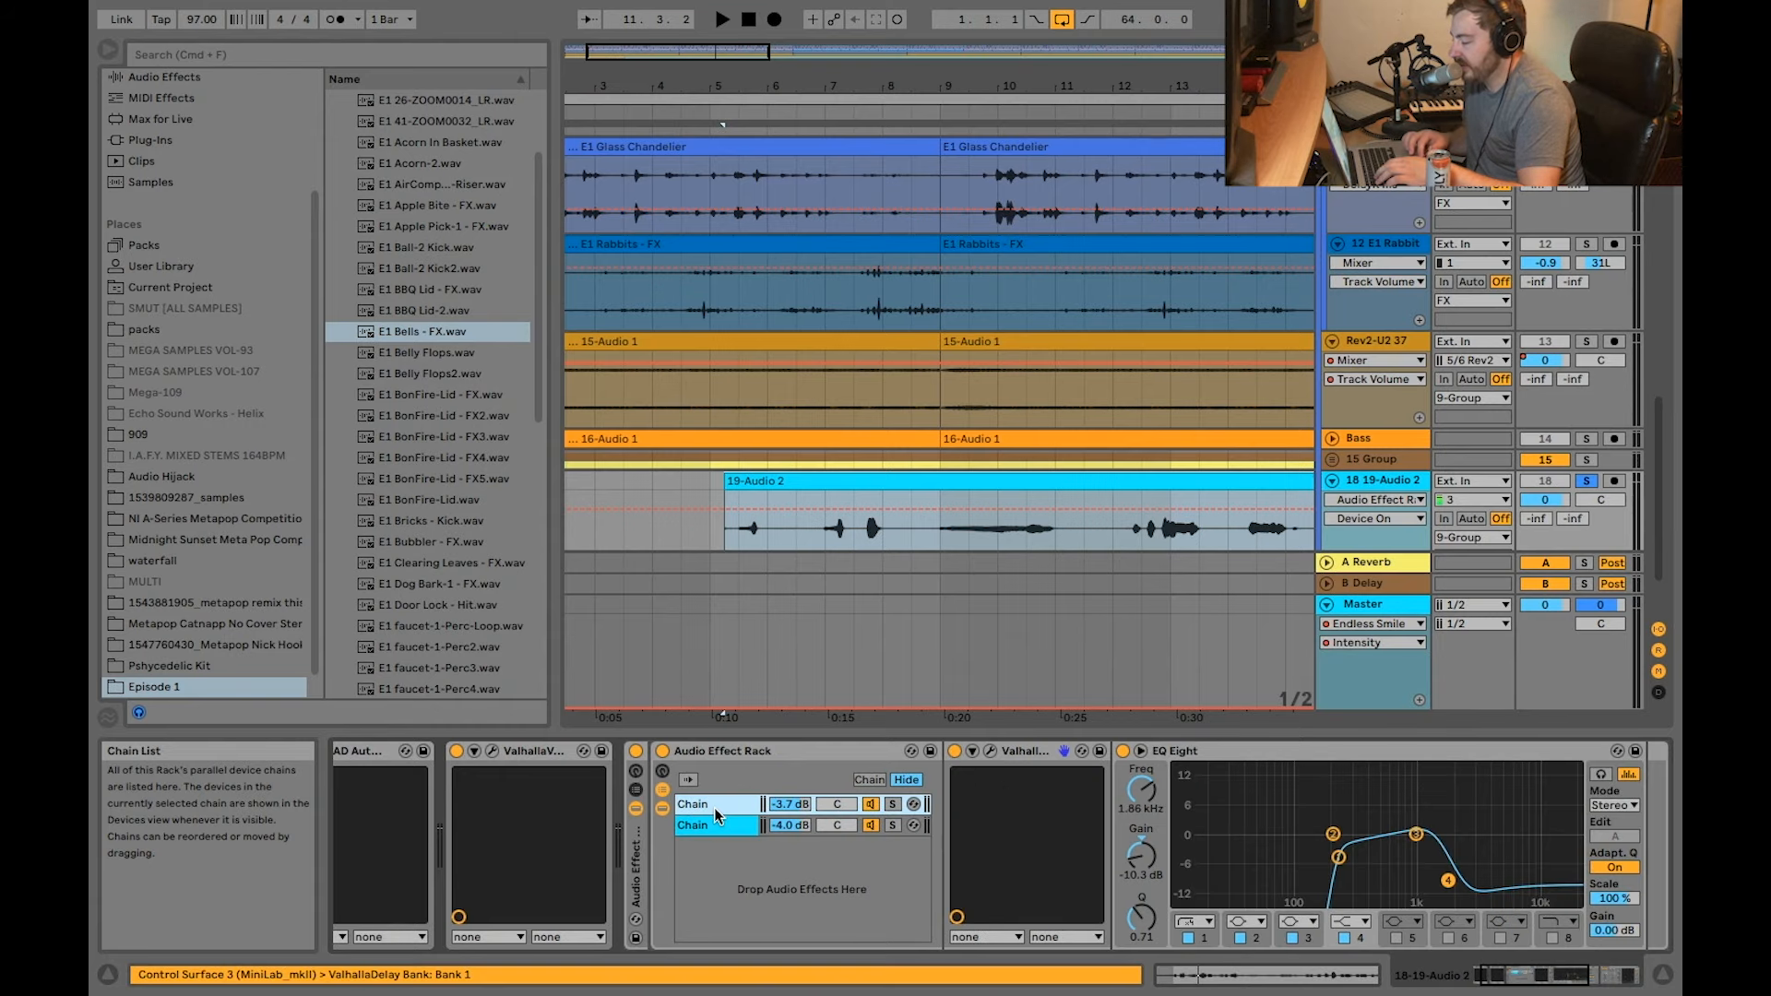
# Step: View the upper chain's ValhallaDelay settings, close the plug-in window, and examine the following EQ Eight and sidechained Compressor
pyautogui.click(992, 753)
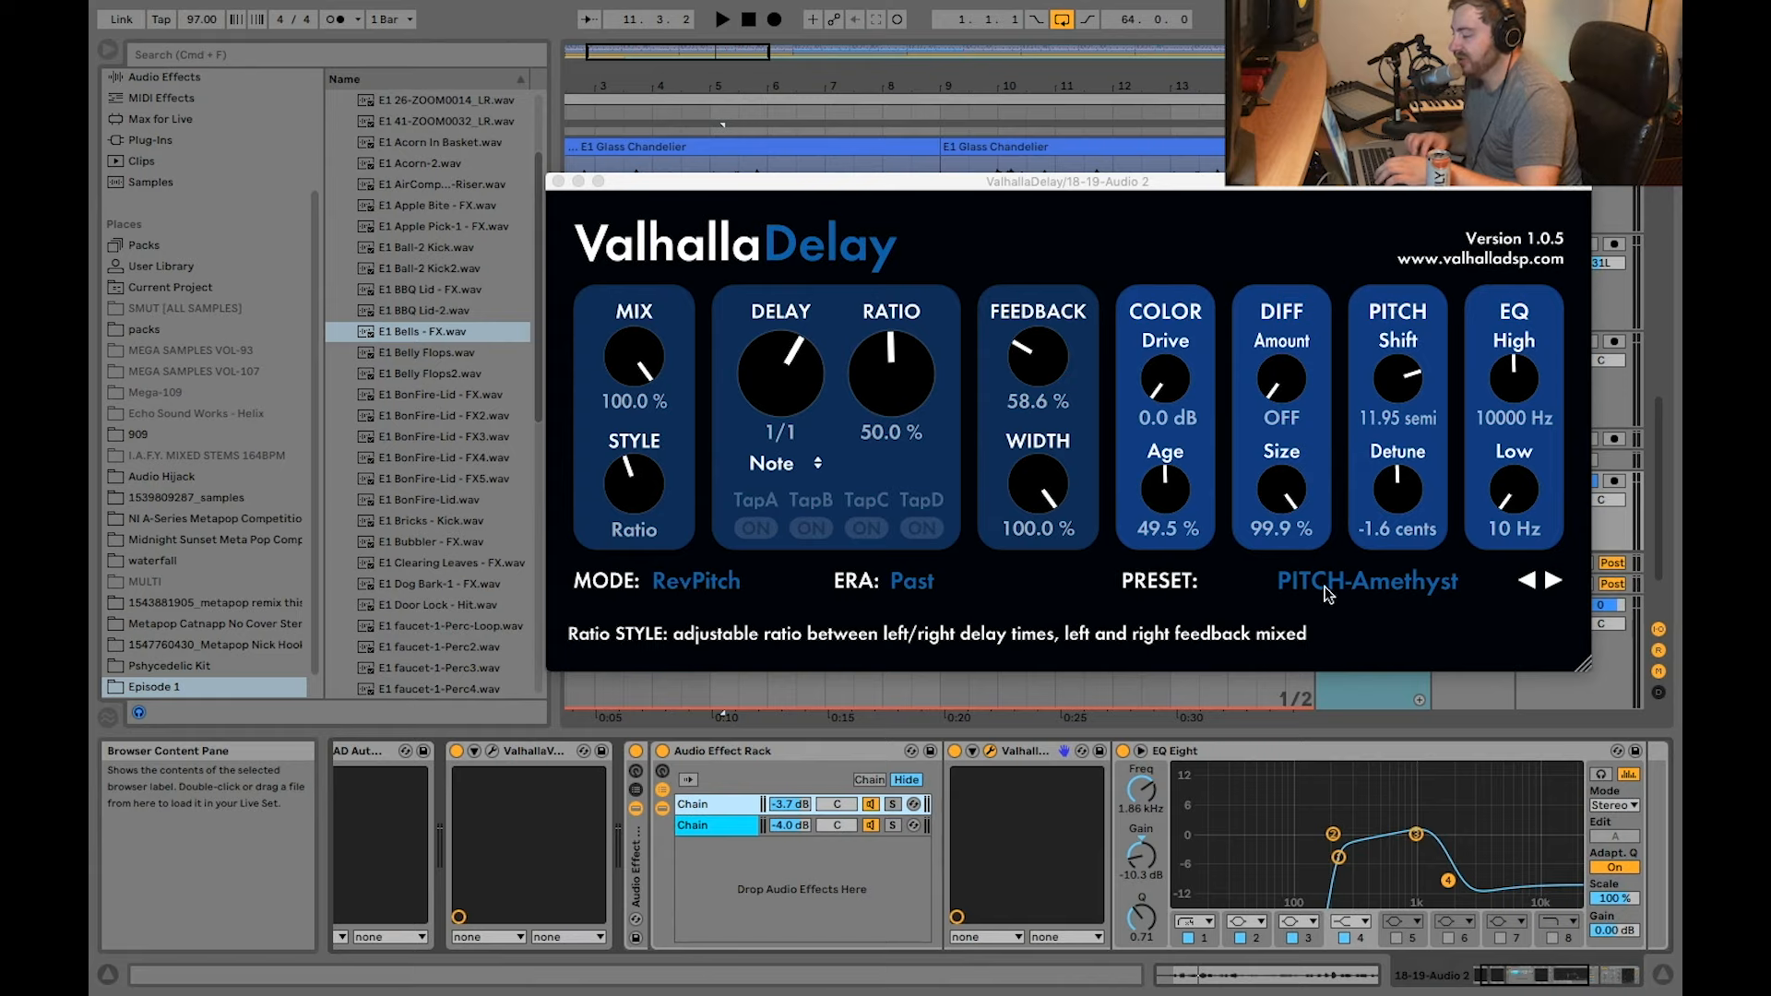
pyautogui.click(558, 180)
pyautogui.hscroll(5, 921, 777)
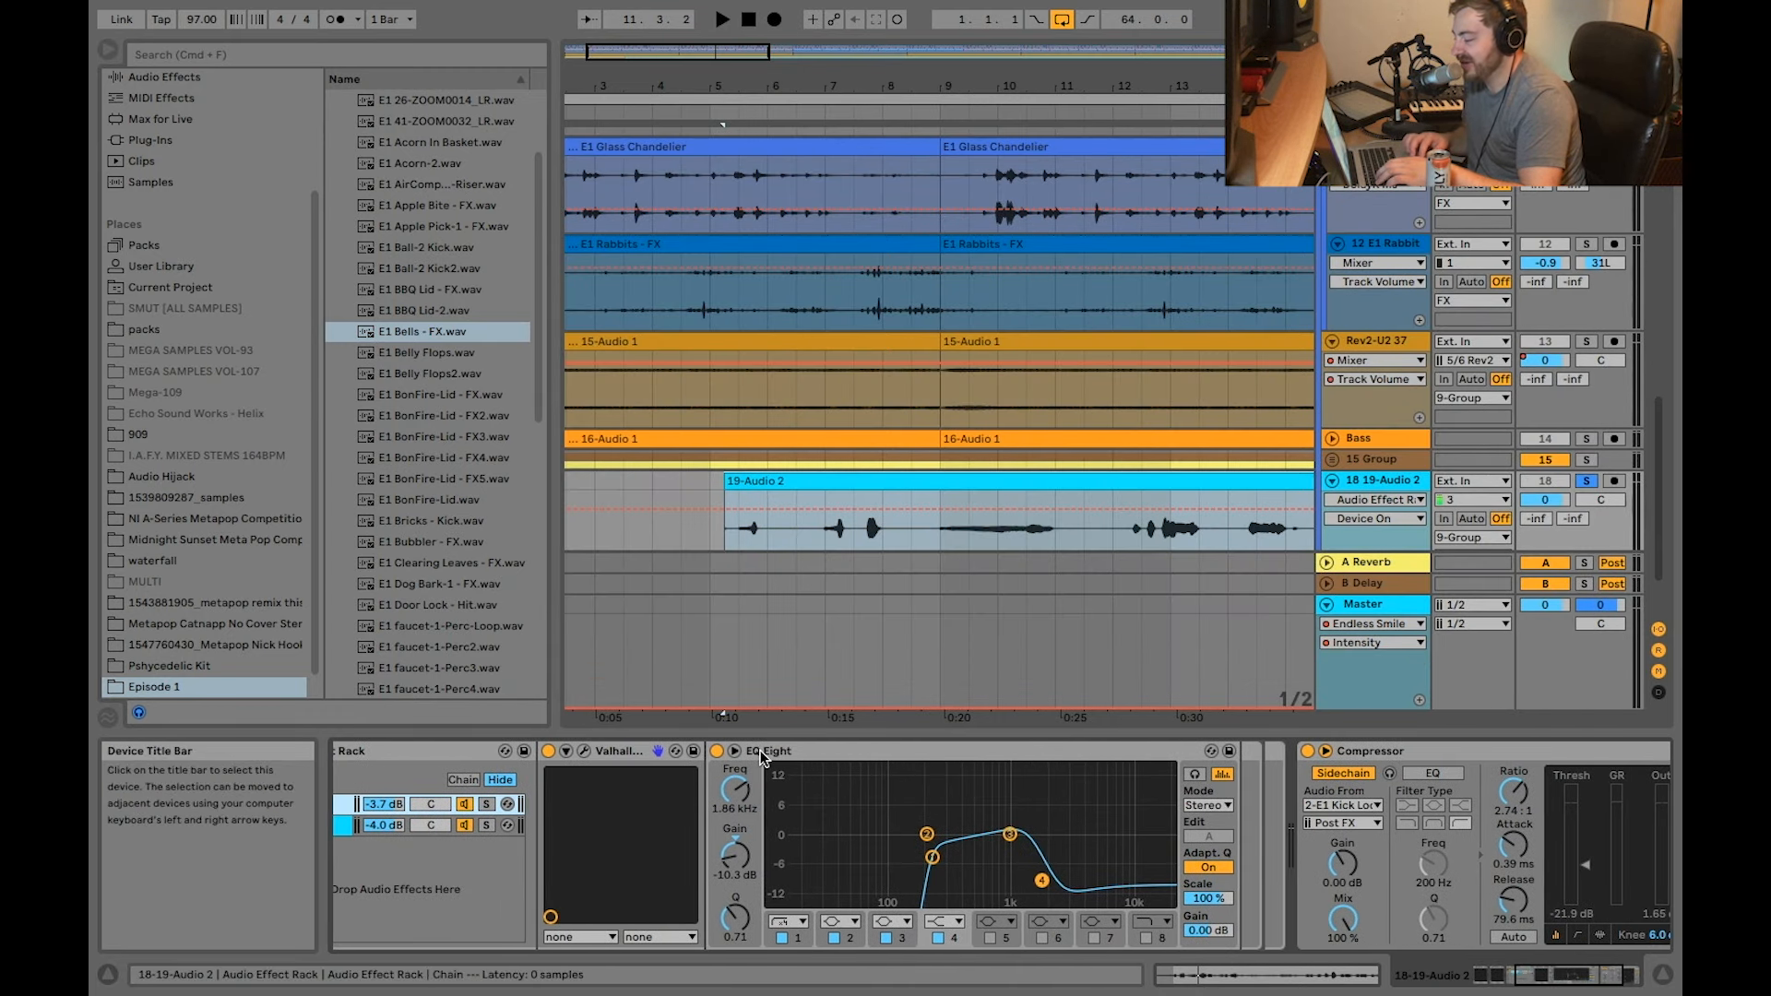
pyautogui.hscroll(-5, 1114, 875)
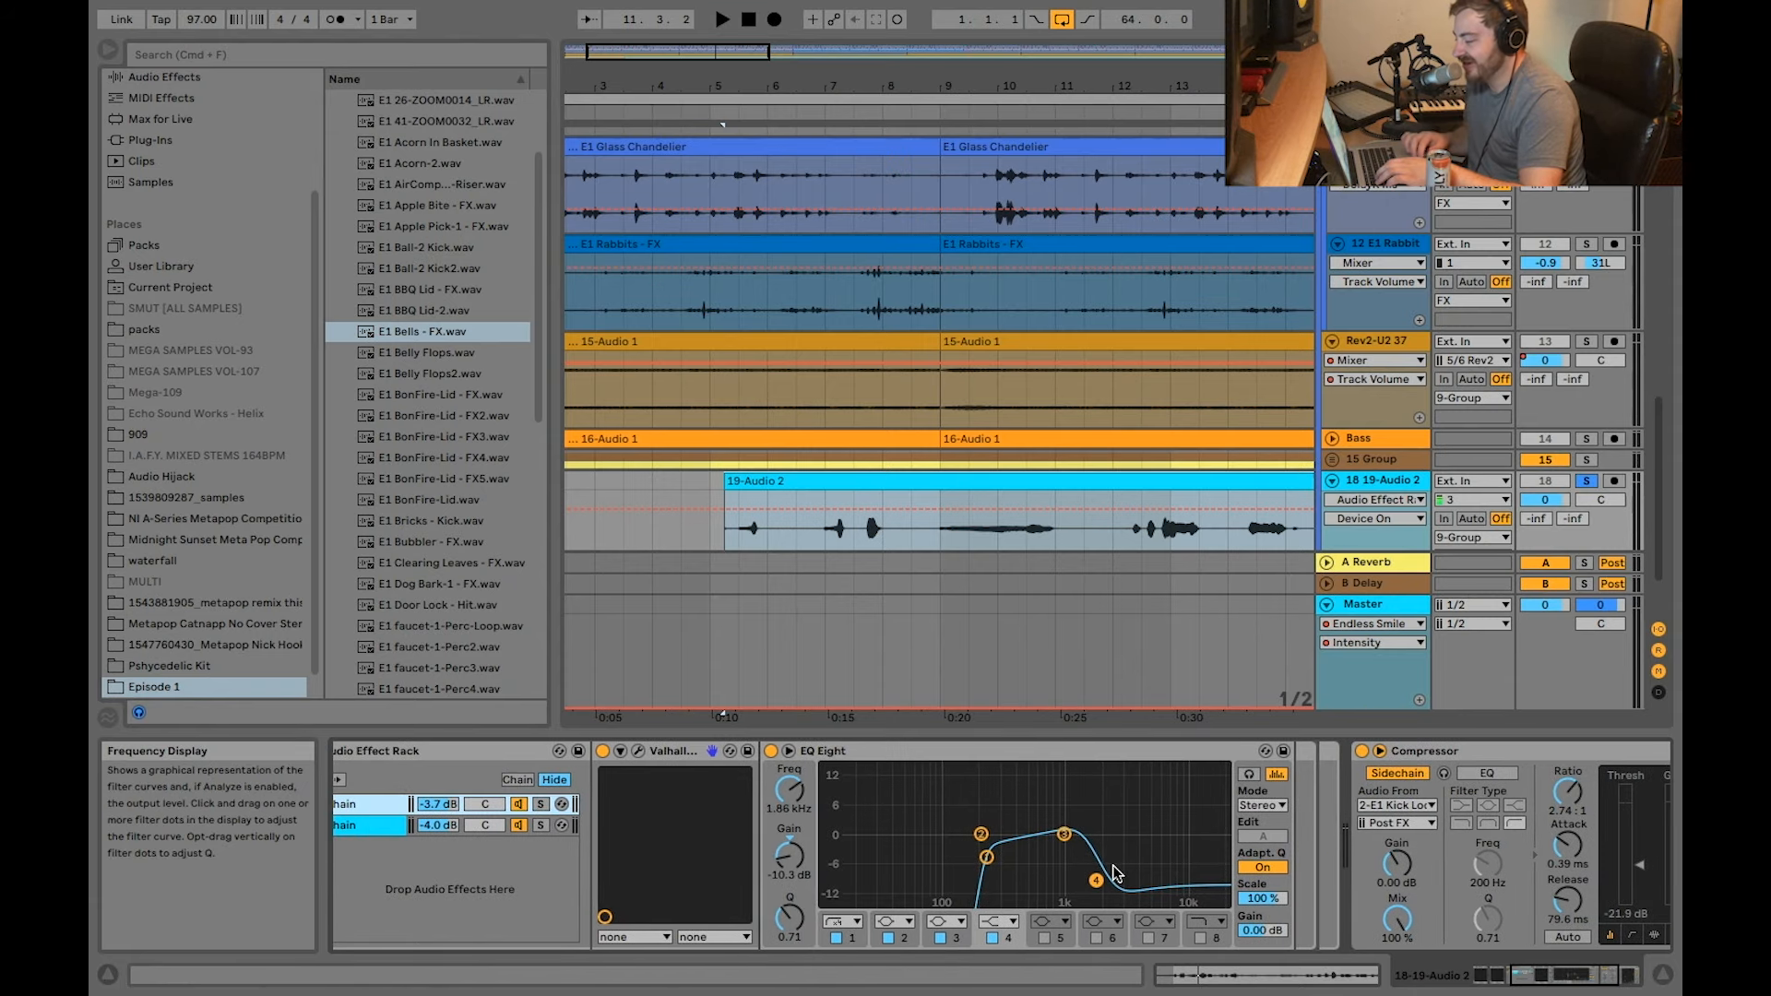
pyautogui.hscroll(8, 1066, 771)
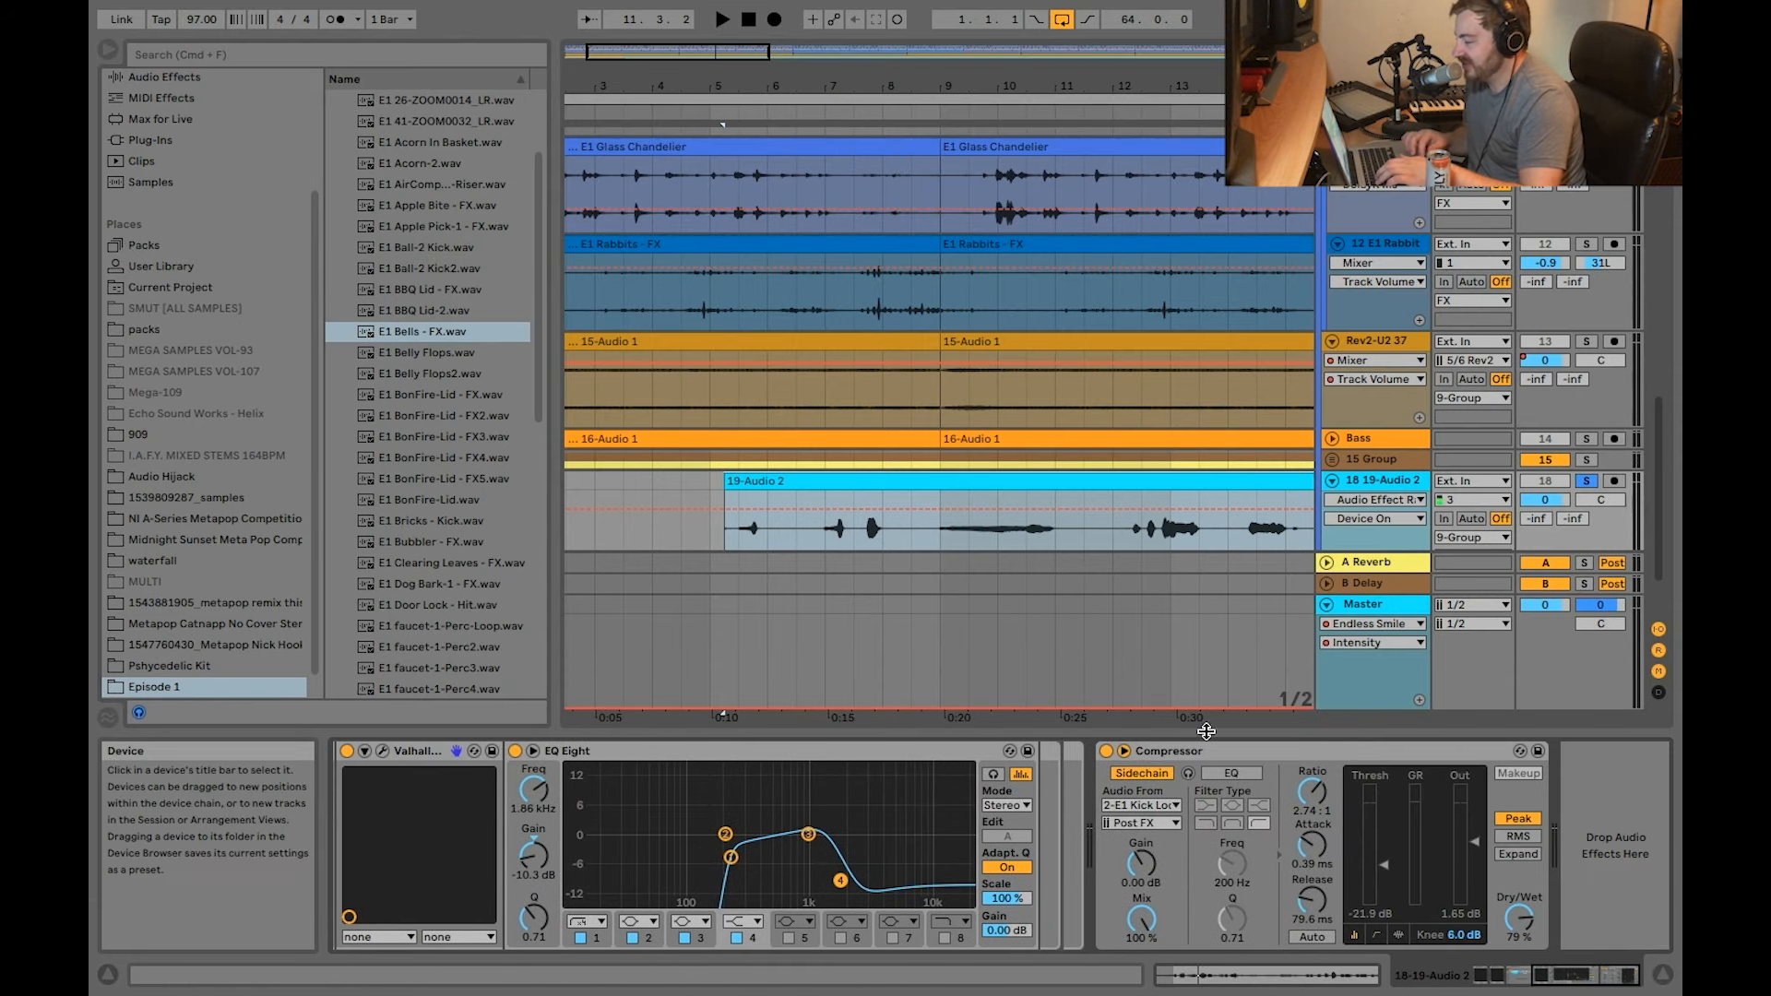
# Step: Play the soloed 19-Audio 2 clip again, unfold the 15 Group, stop playback and solo the group
pyautogui.scroll(2, 1354, 481)
pyautogui.scroll(-5, 1354, 481)
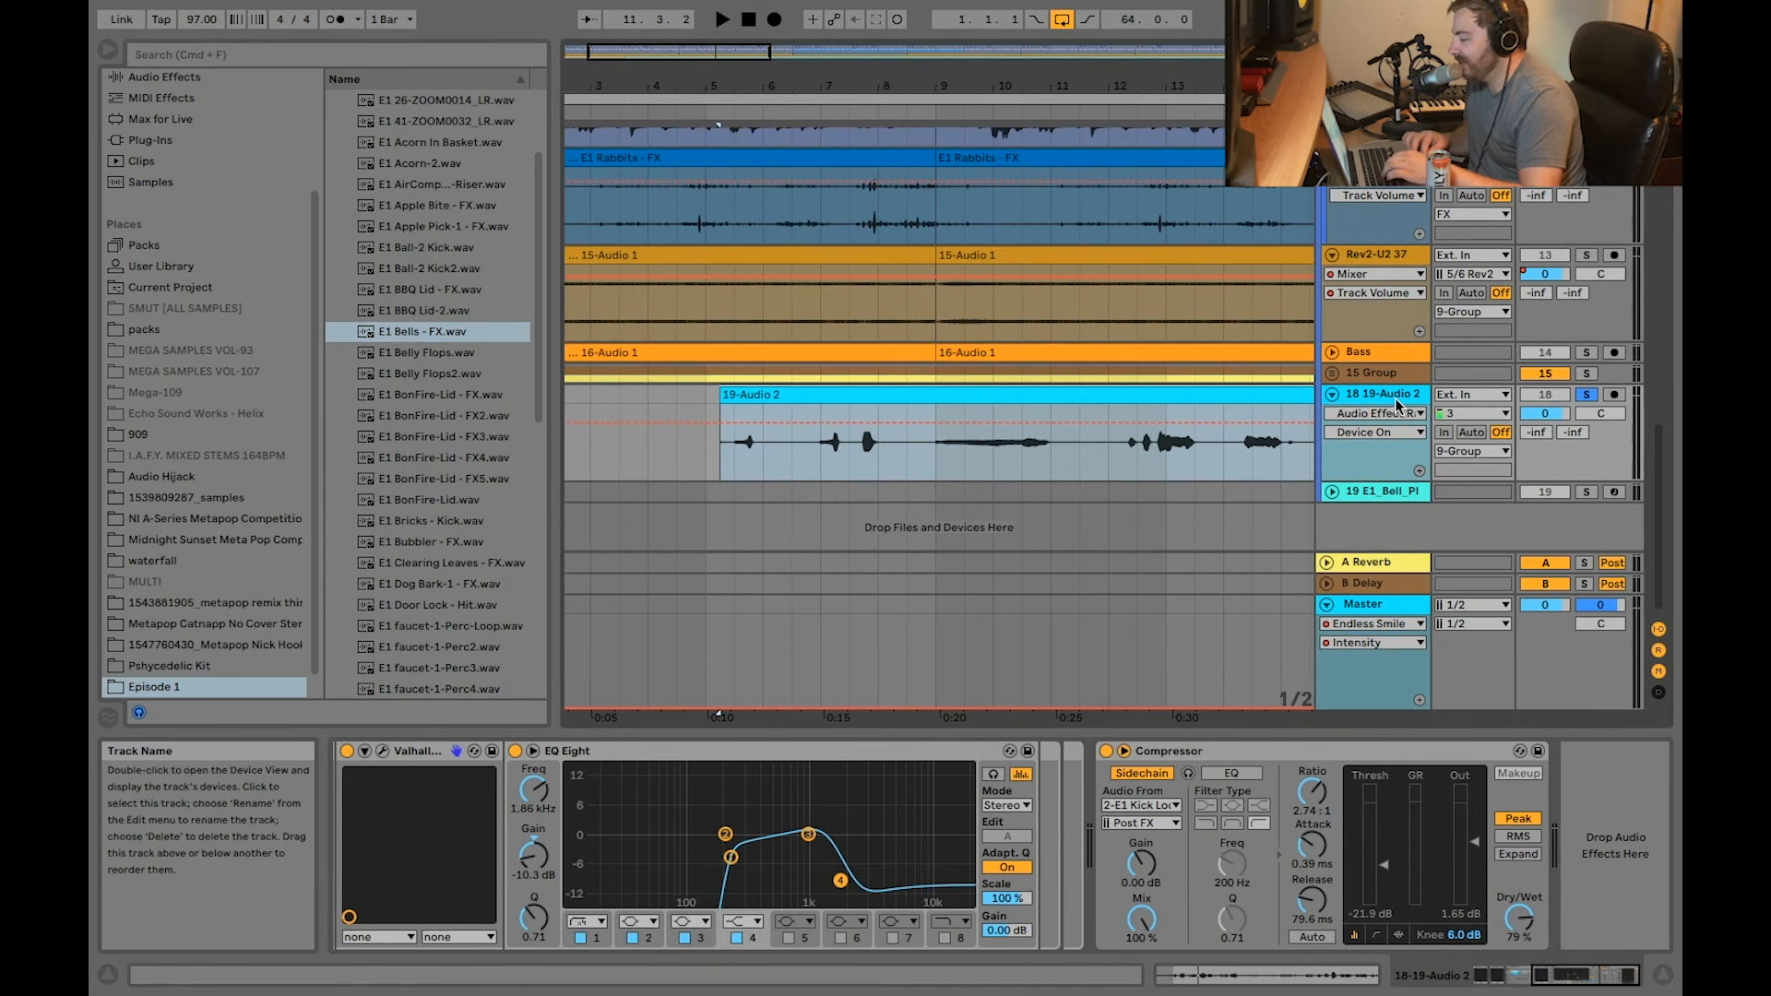
pyautogui.press('space')
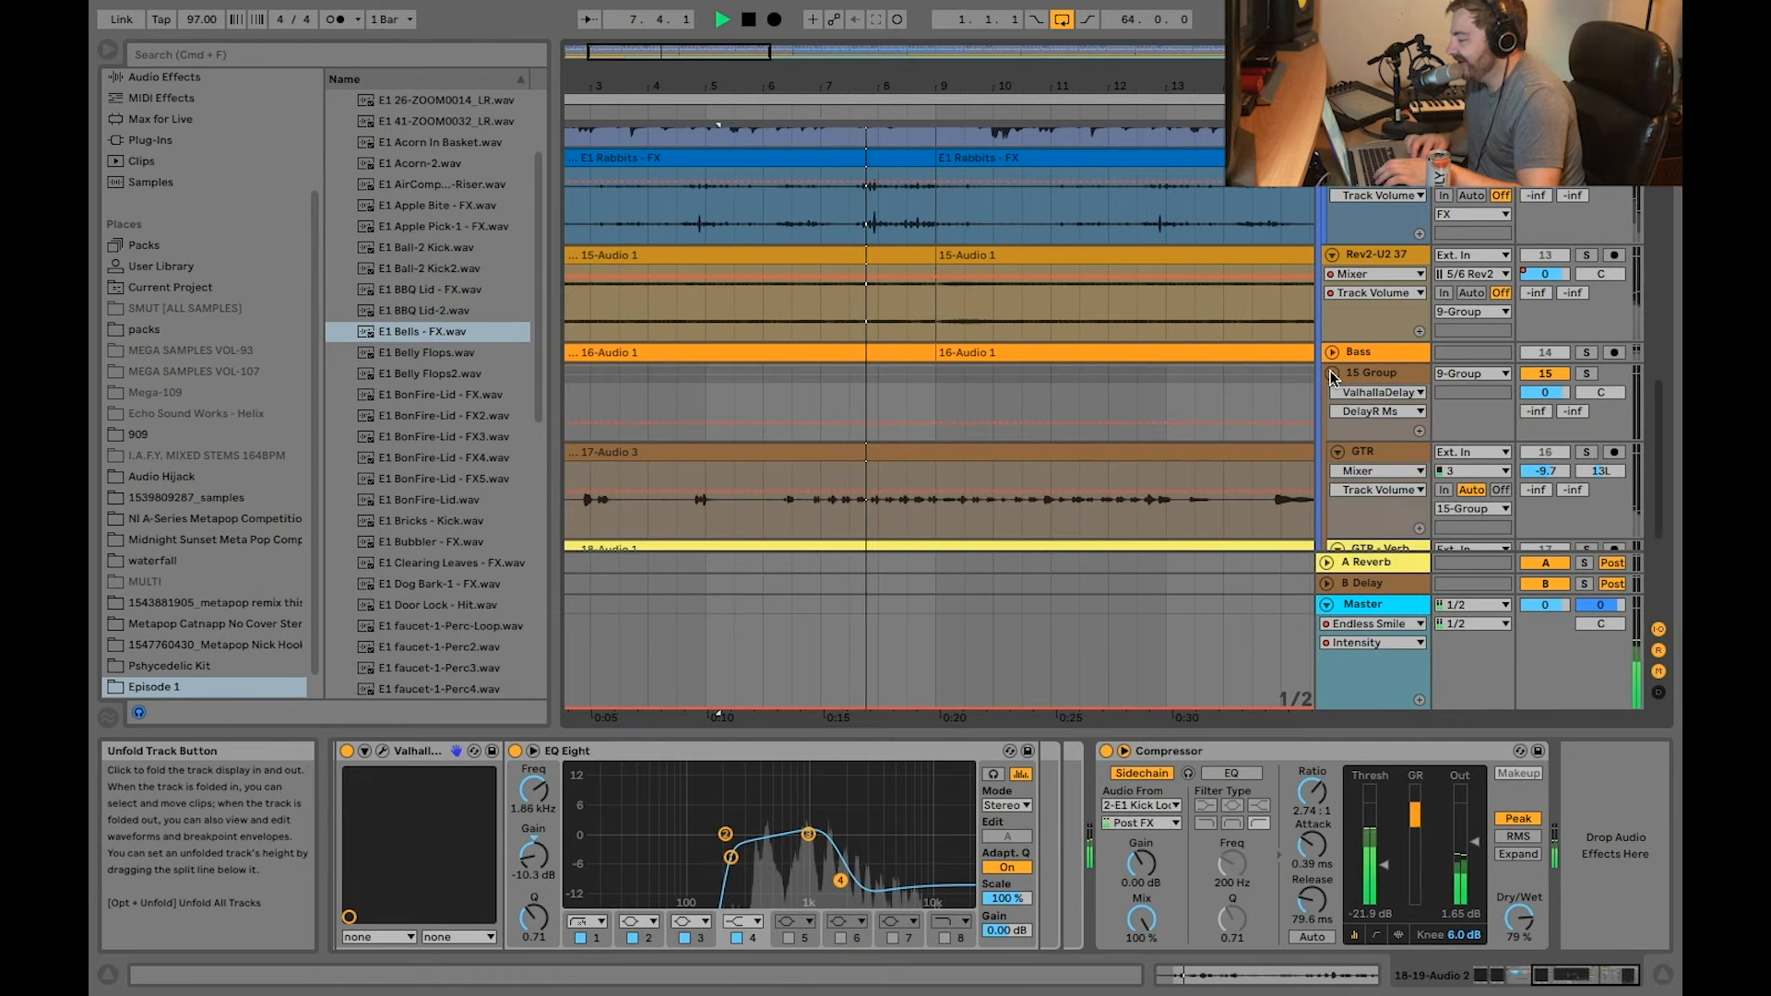
pyautogui.scroll(5, 1147, 363)
pyautogui.press('space')
pyautogui.click(1585, 239)
# Step: Select the GTR - Verb and GTR tracks in turn to inspect their effect devices, placing the insert mark at 6.1.1
pyautogui.click(790, 409)
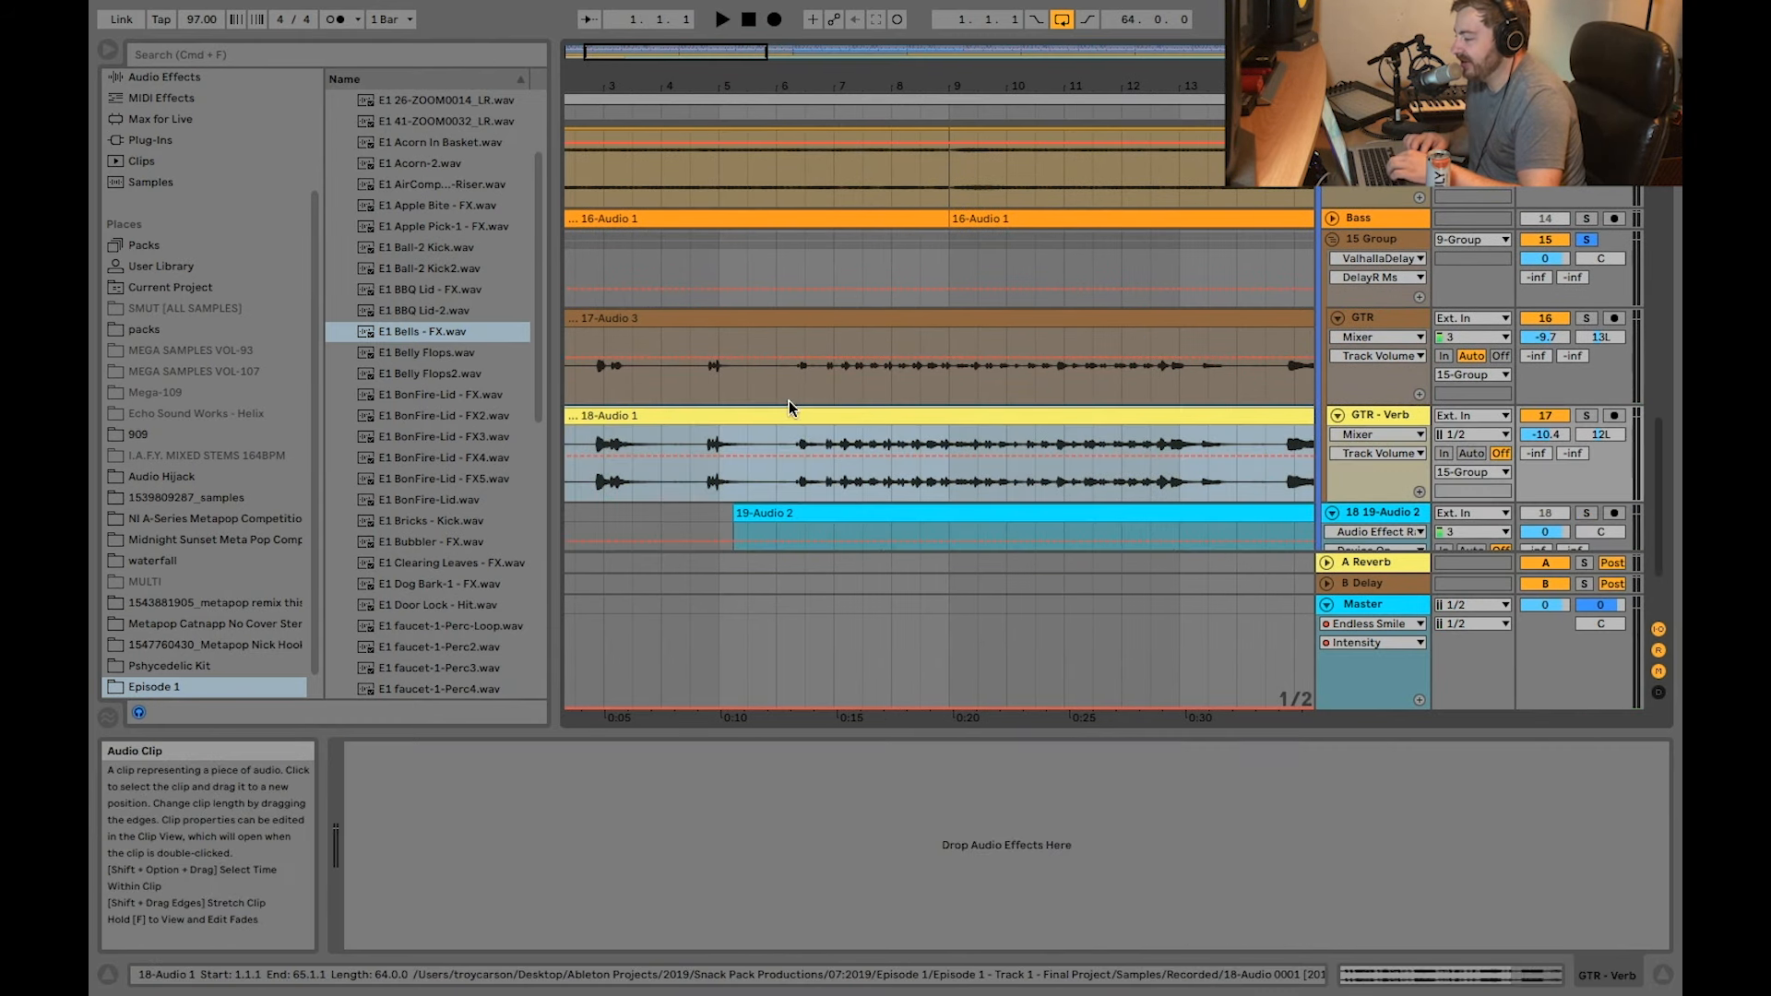
pyautogui.click(794, 385)
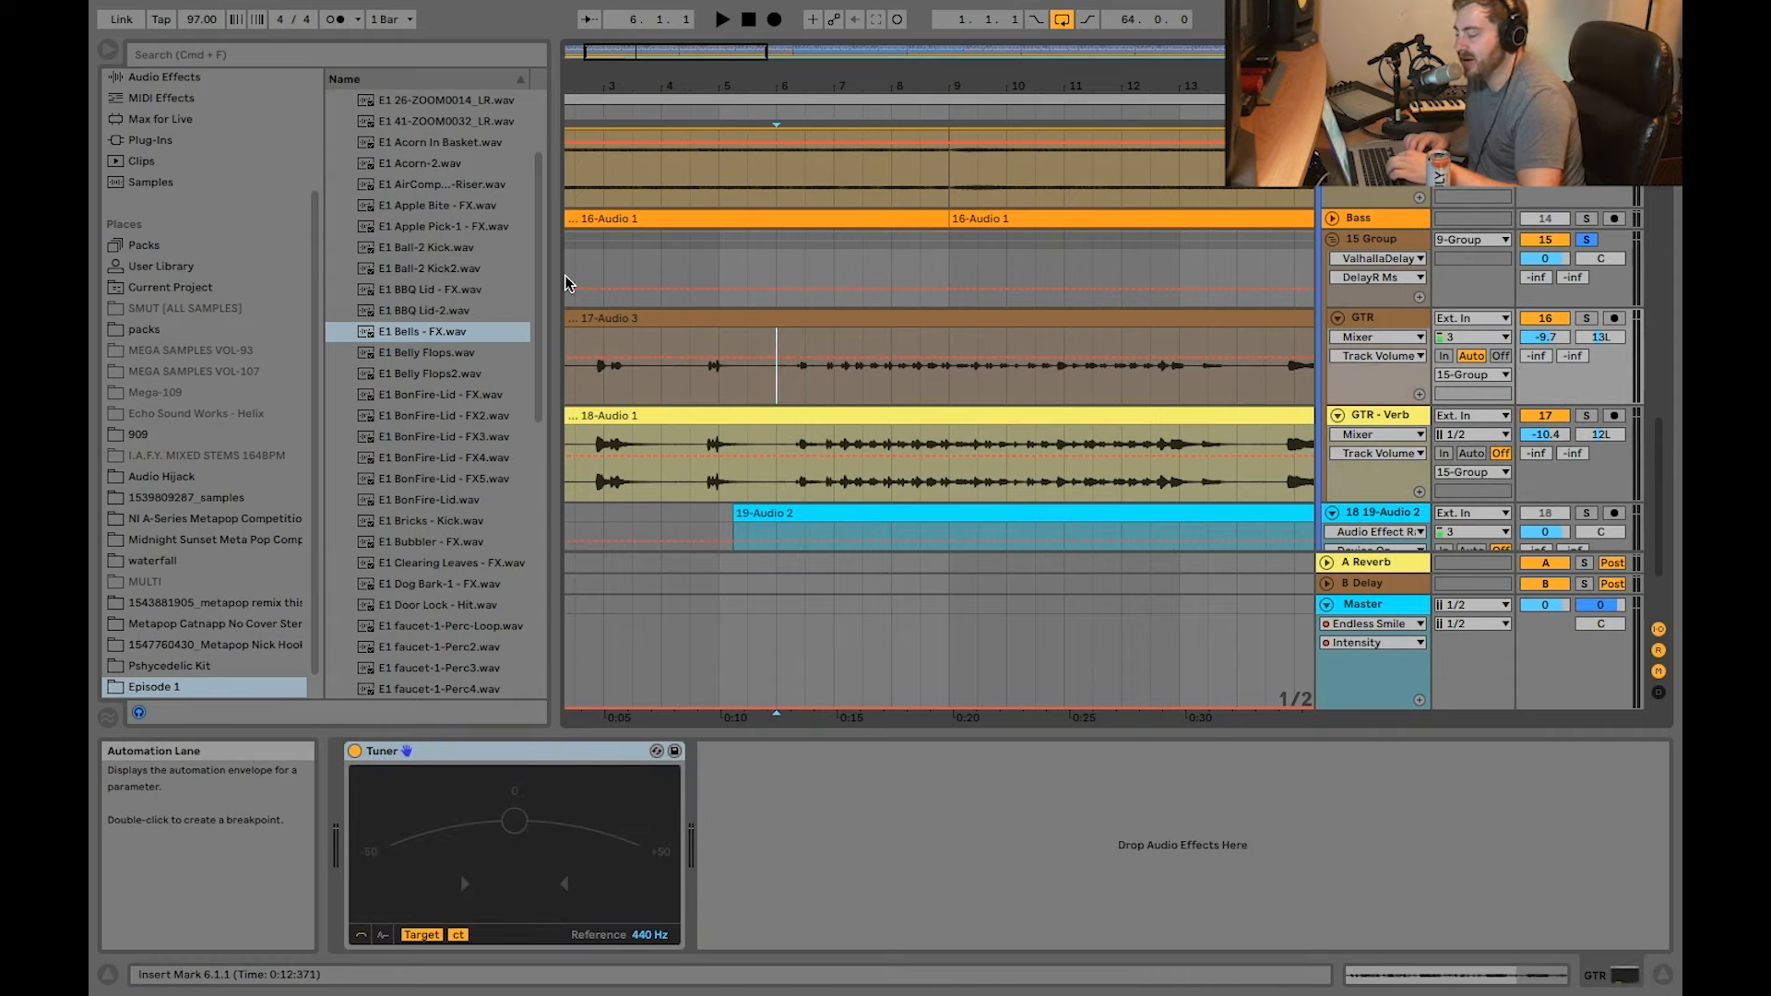
pyautogui.click(1372, 320)
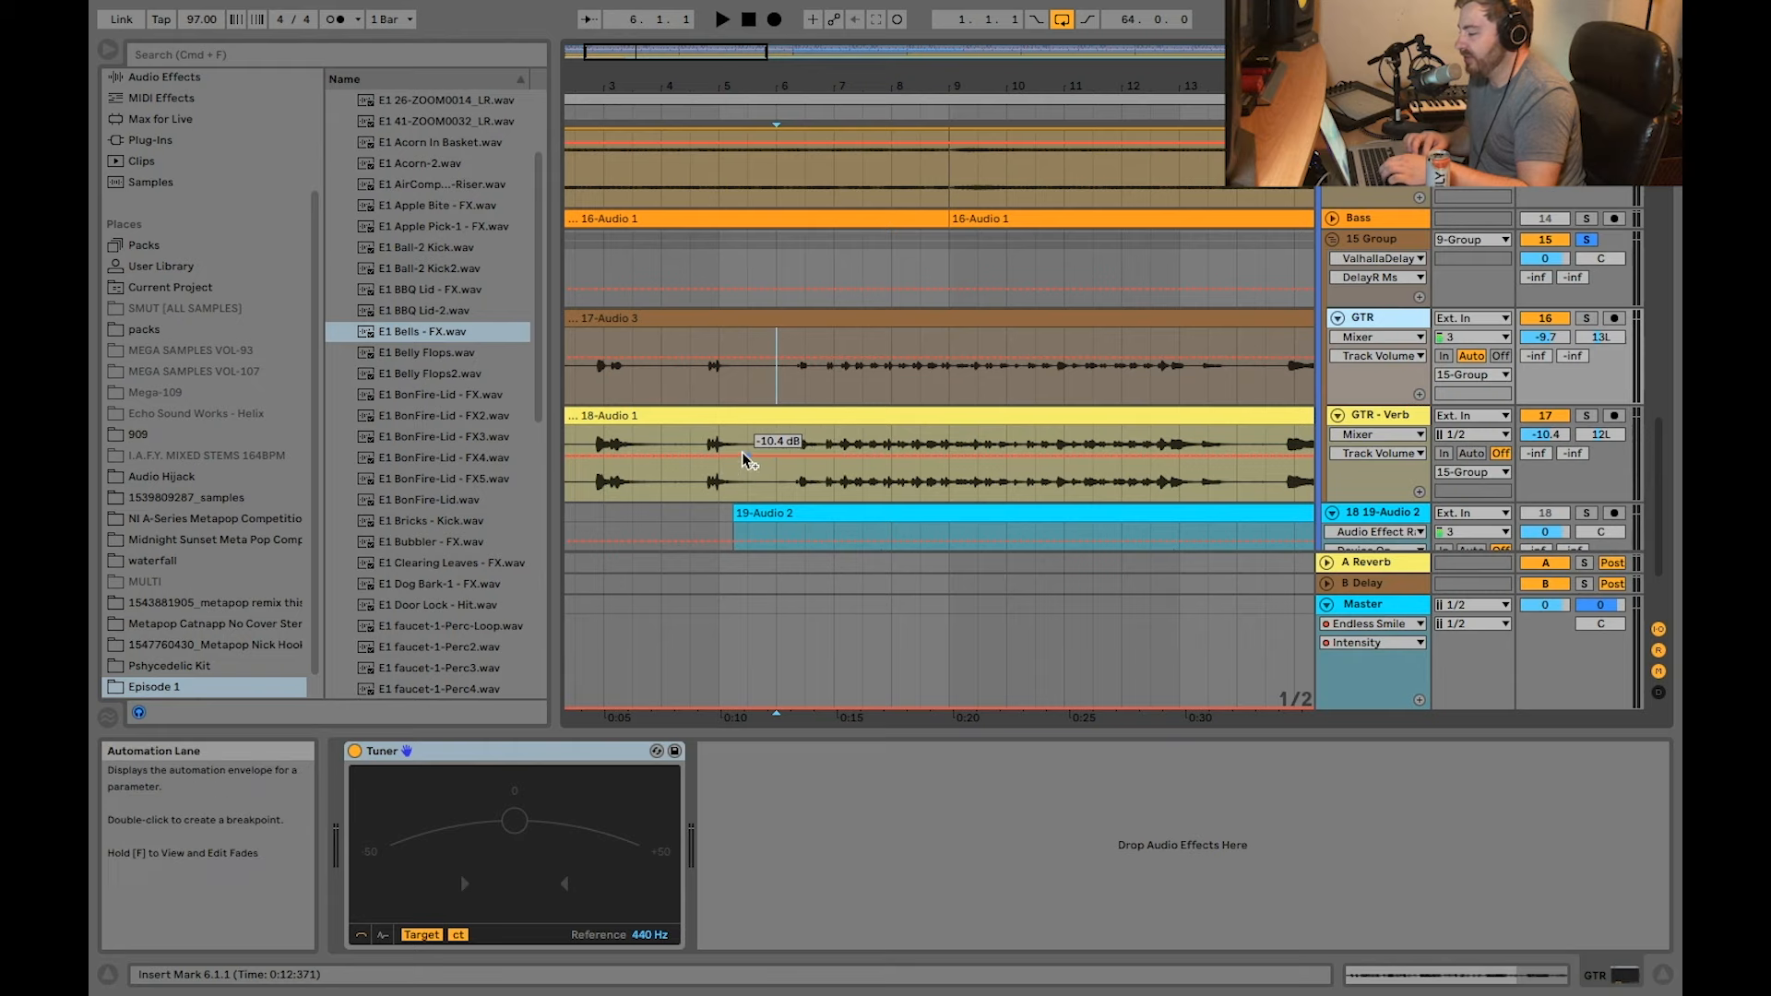
pyautogui.click(795, 441)
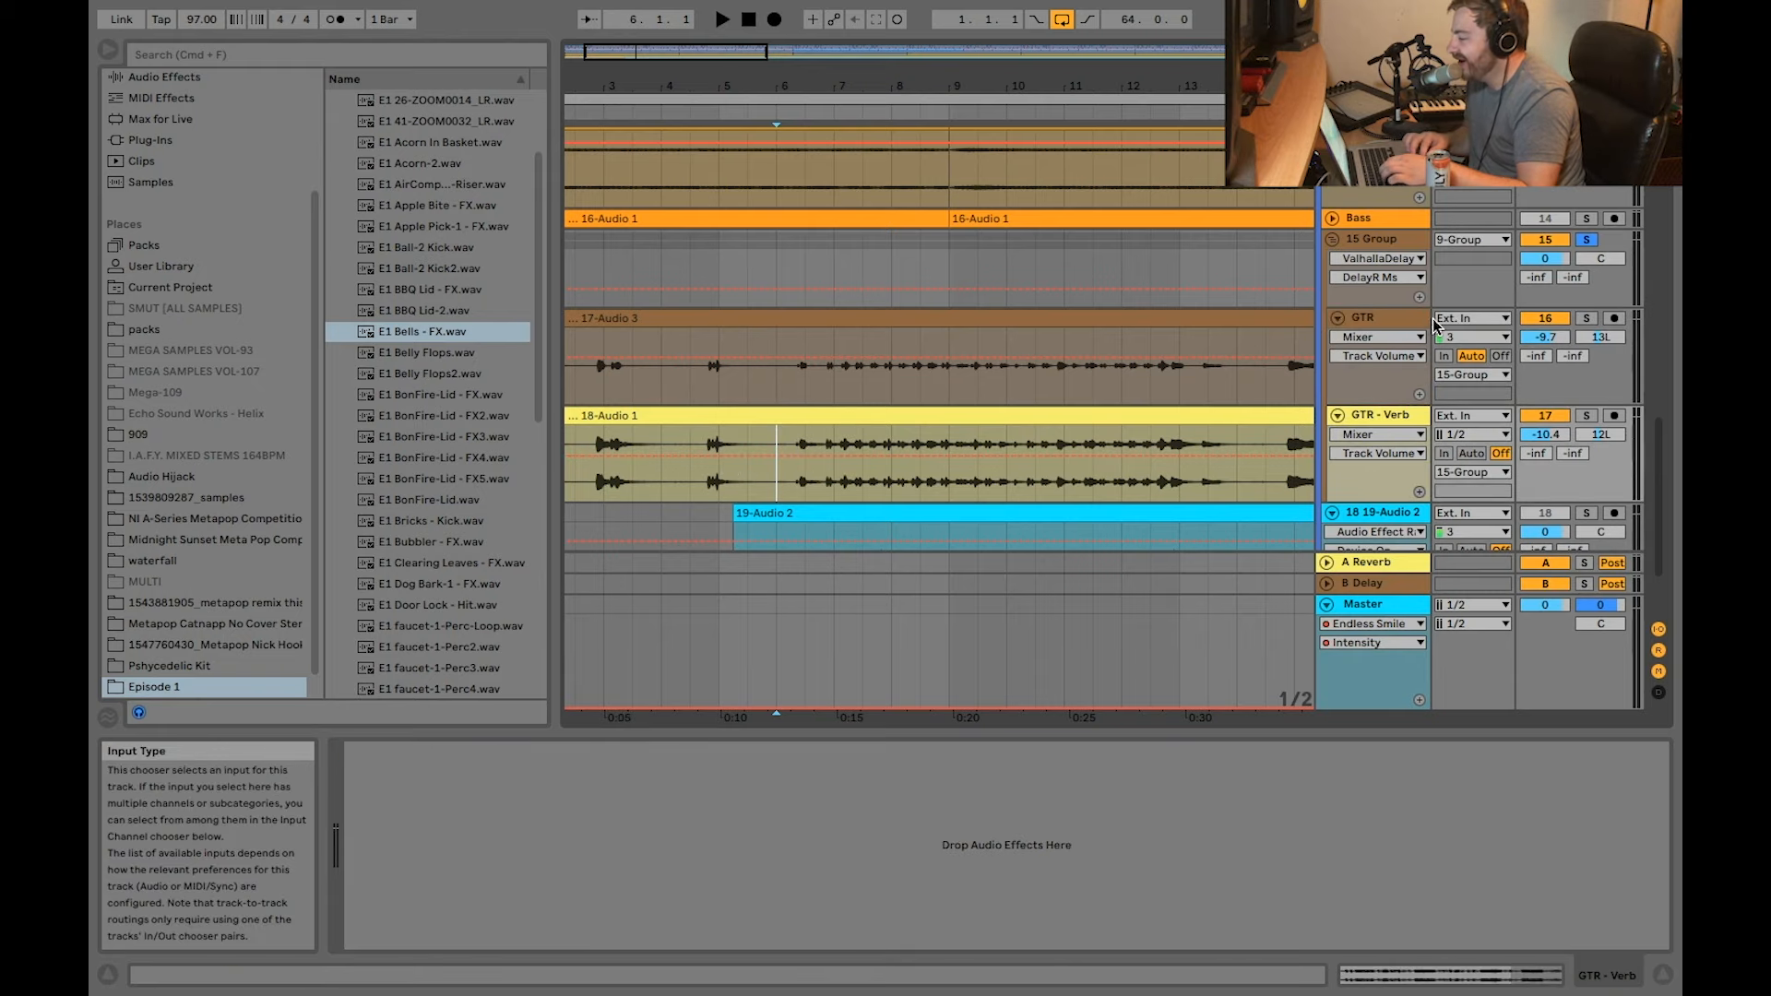
# Step: Select the 15 Group track, view its ValhallaDelay settings, and close the plug-in window
pyautogui.click(1374, 240)
pyautogui.click(390, 752)
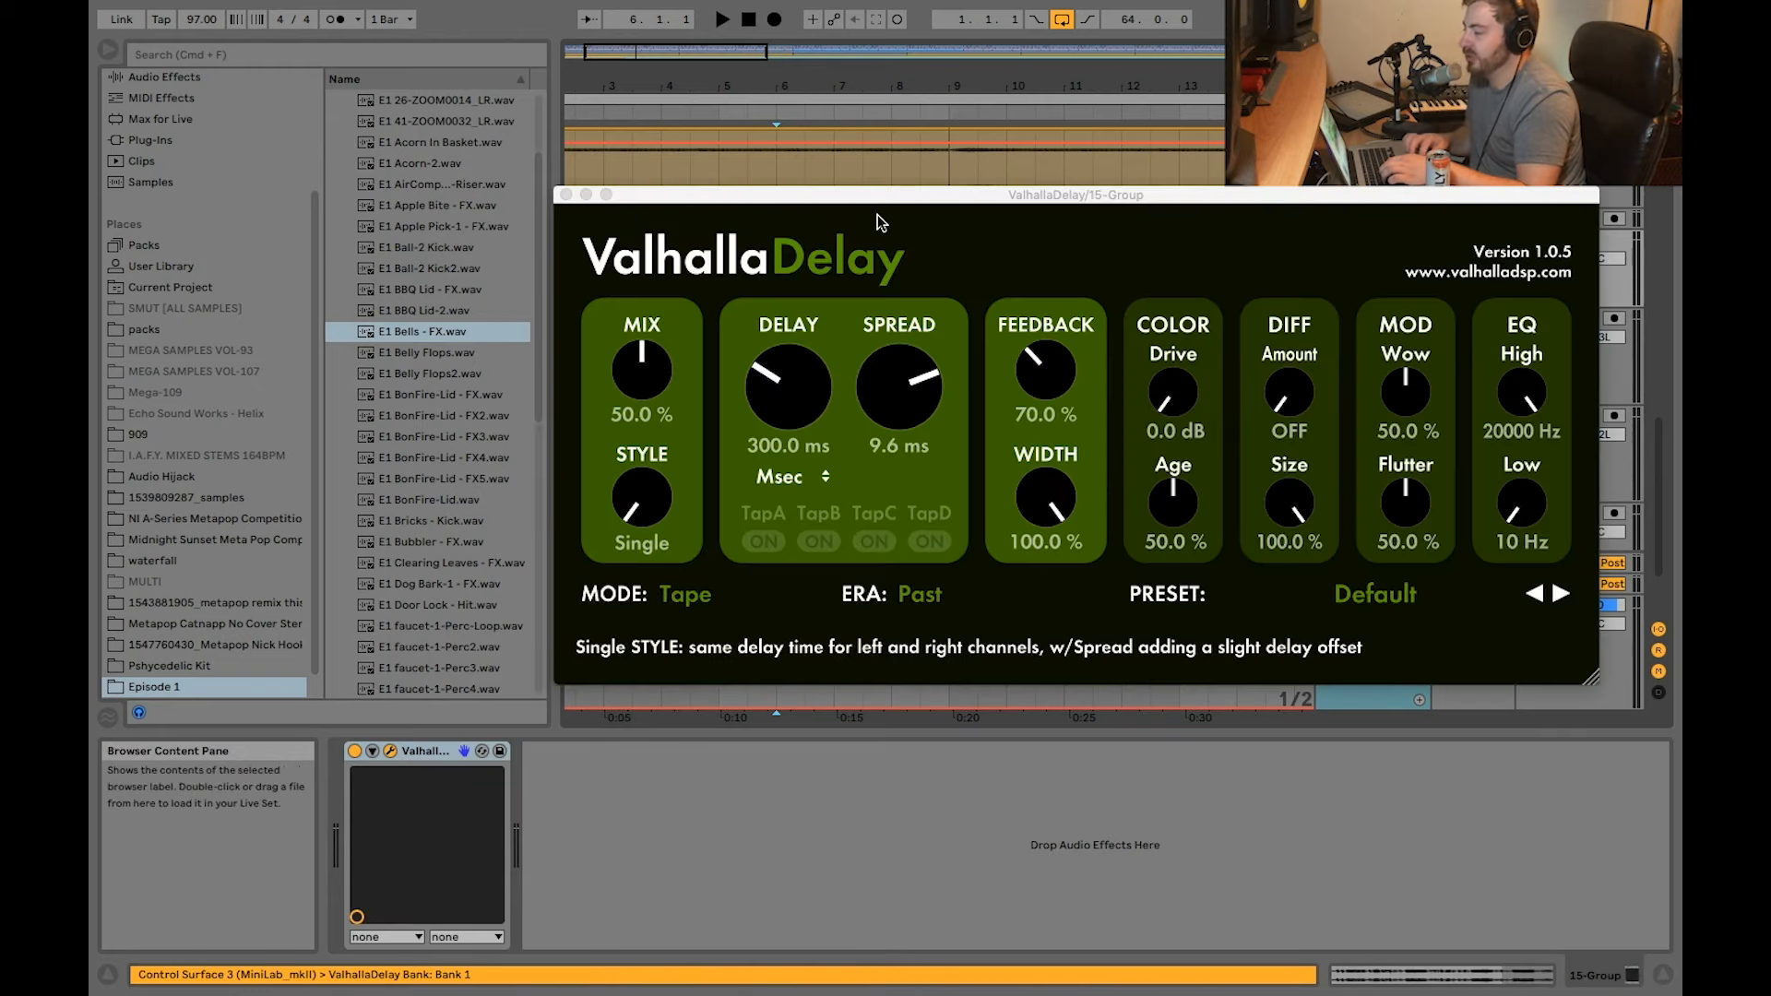
pyautogui.click(565, 194)
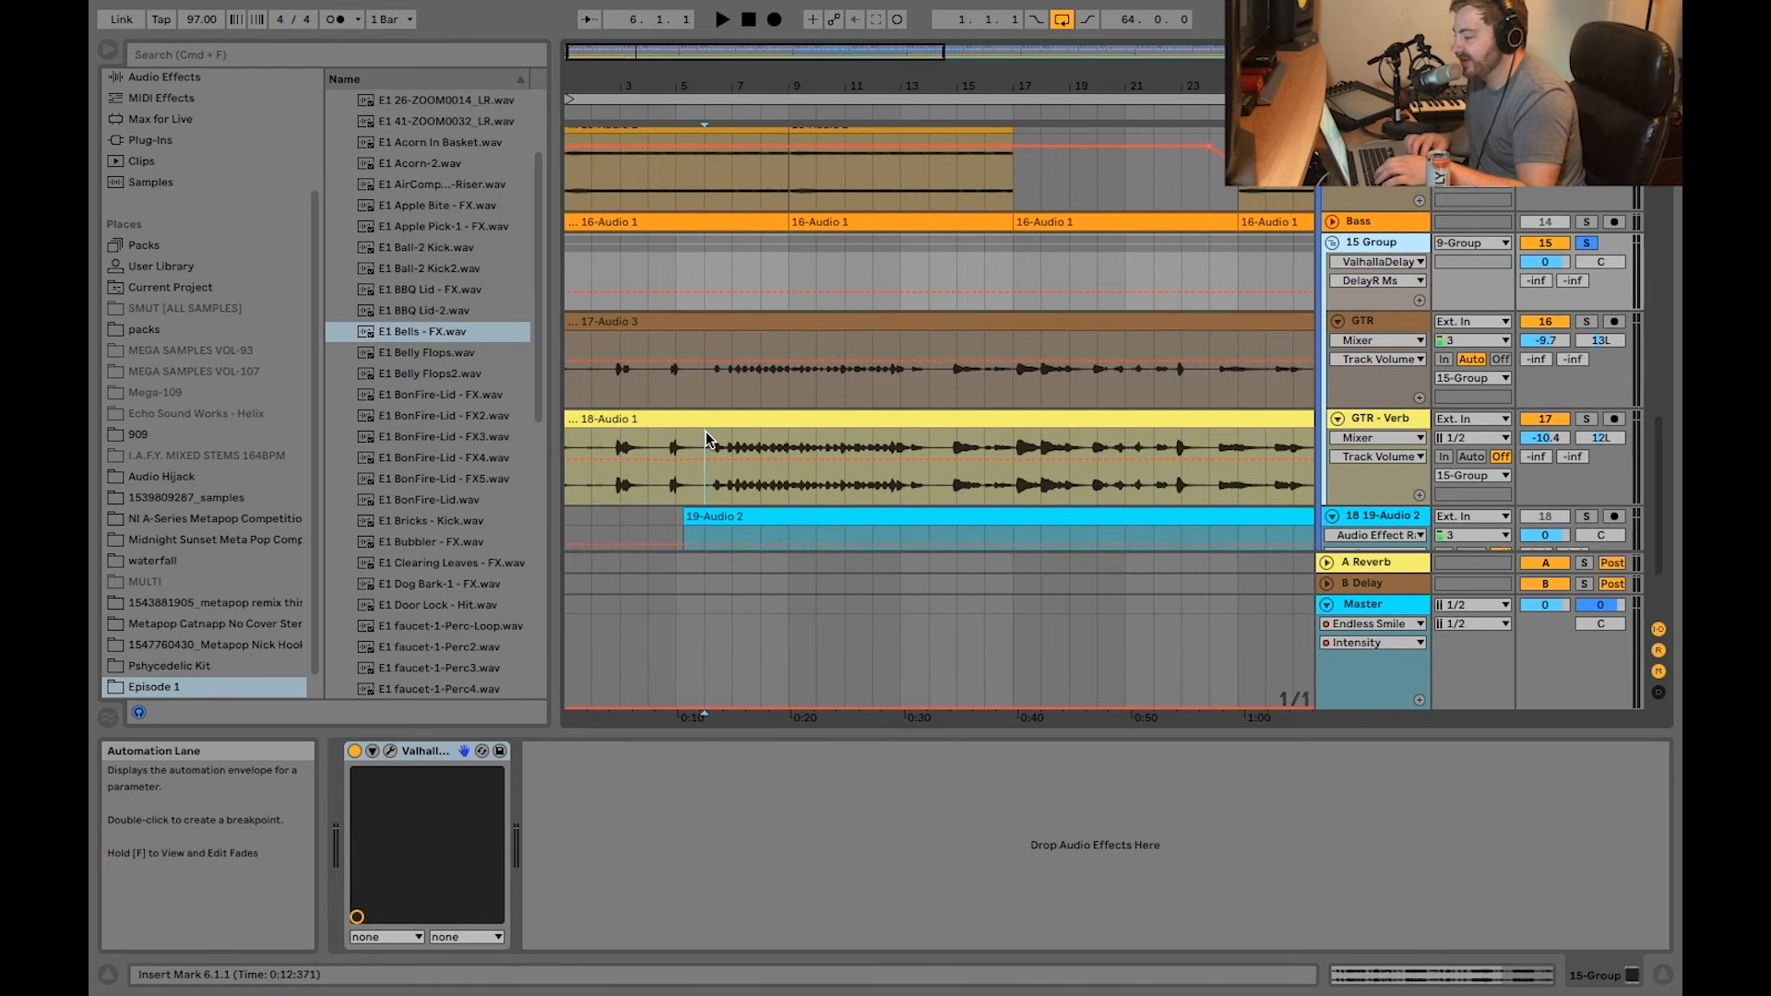
# Step: Play the soloed 15 Group guitar layers from 6.1.1
pyautogui.scroll(-1, 706, 432)
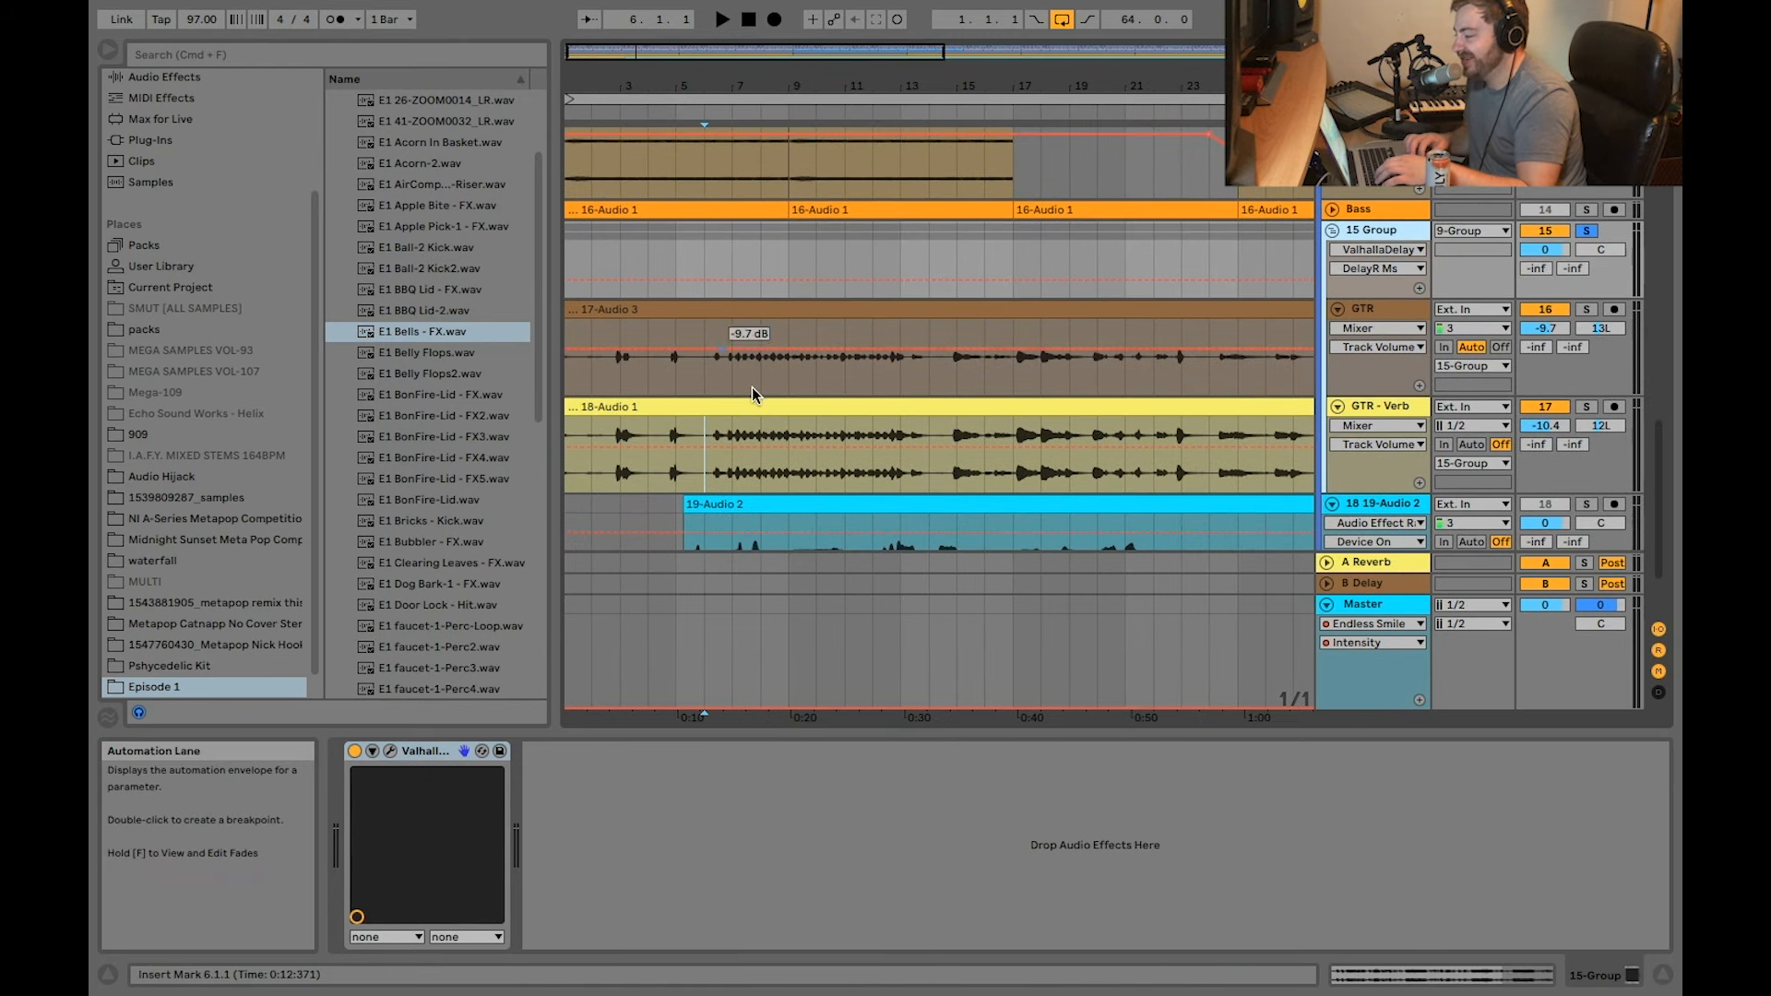
pyautogui.press('space')
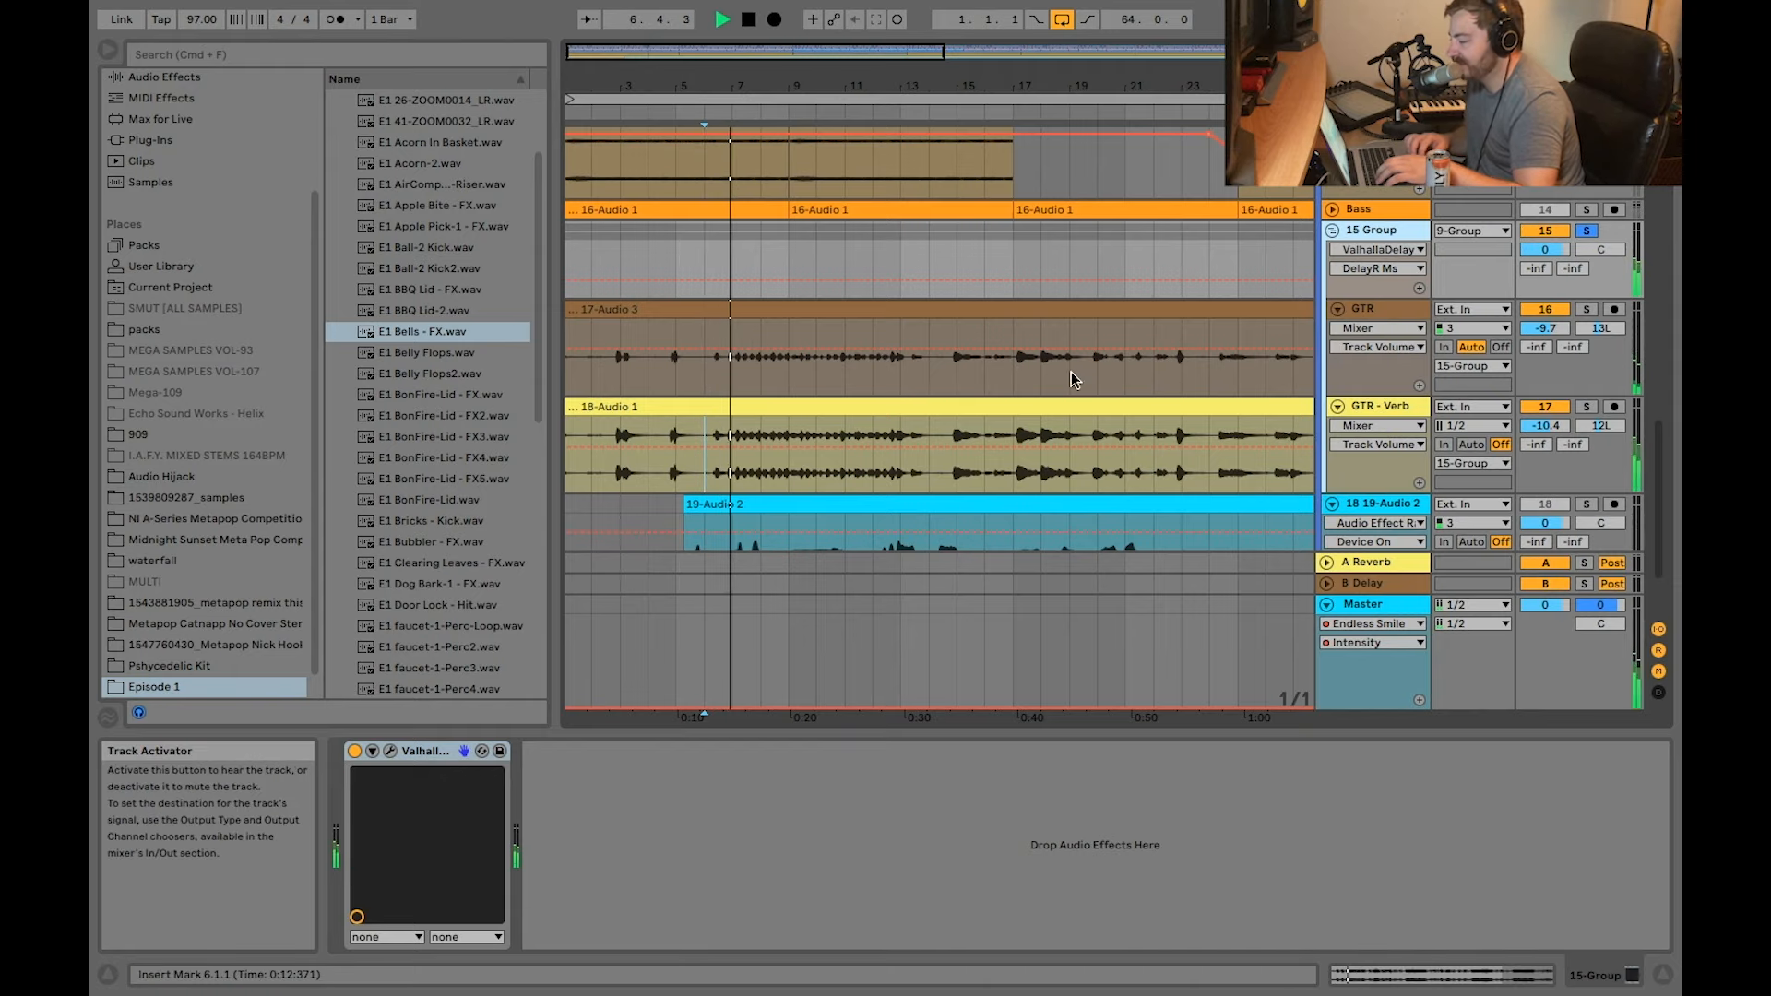
pyautogui.scroll(3, 834, 452)
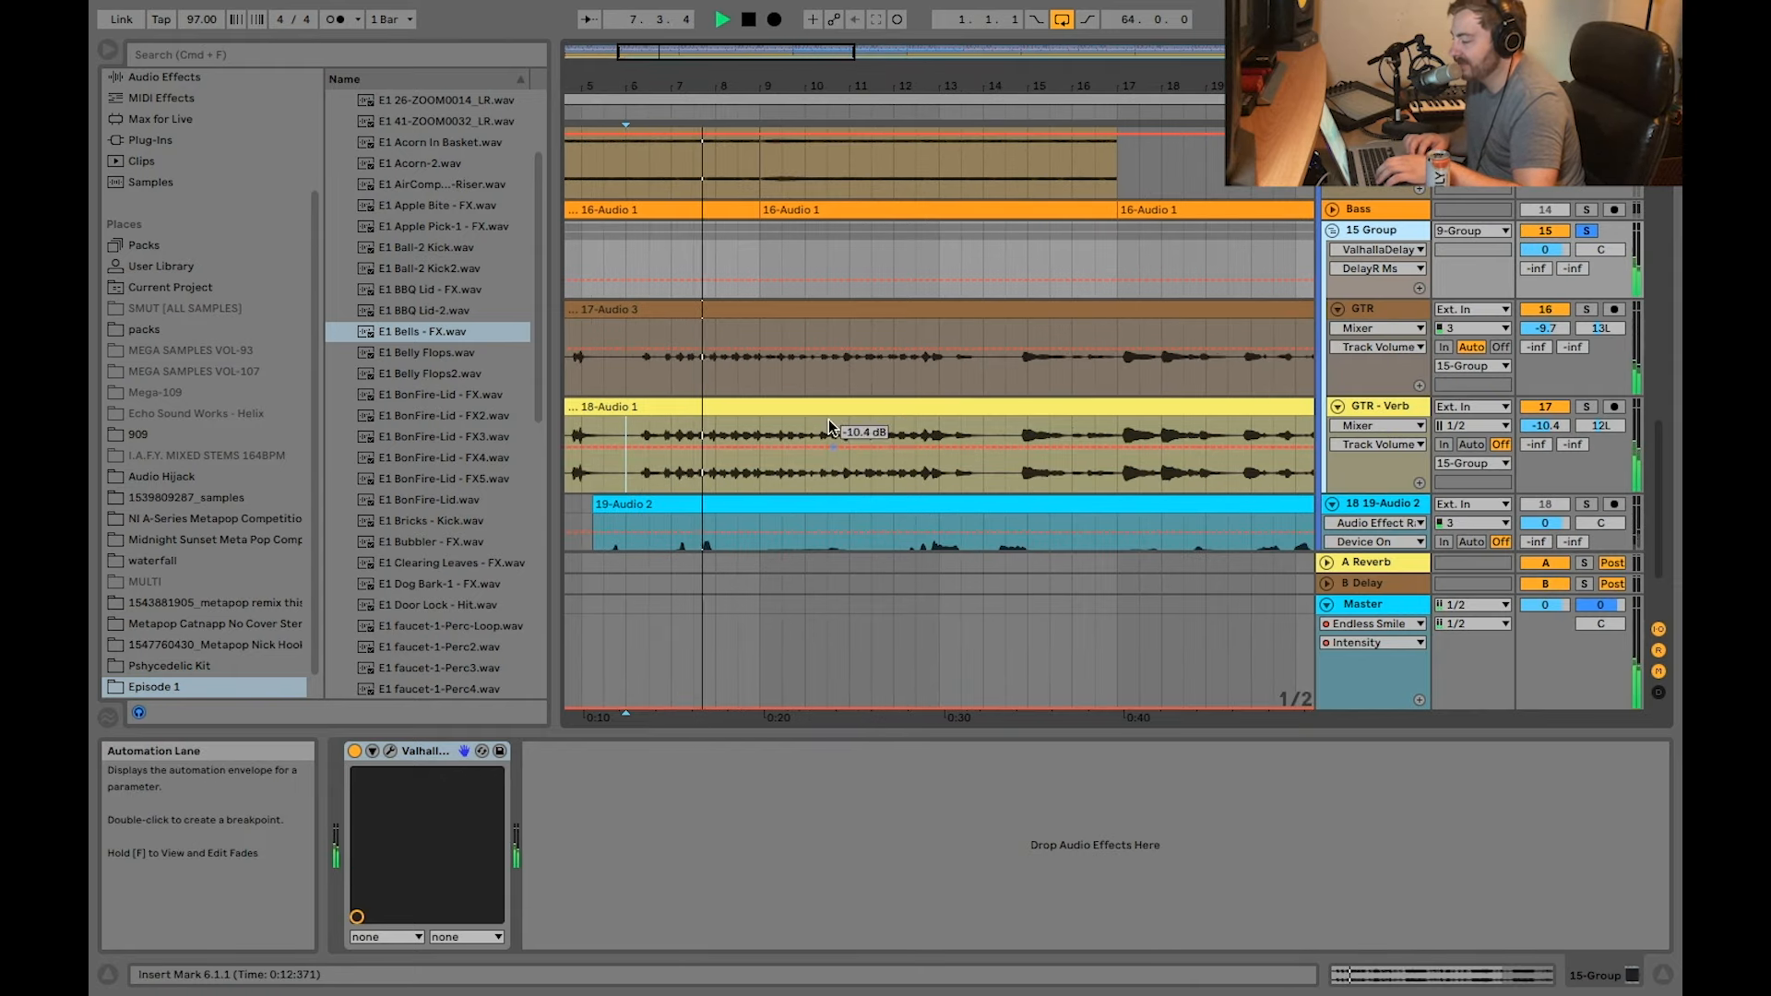
# Step: Unsolo the 15 Group during playback and select the Bass track's 16-Audio 1 clip at bar 9 to show its Compressor
pyautogui.click(1584, 231)
pyautogui.scroll(-1, 1056, 290)
pyautogui.hscroll(1, 1056, 290)
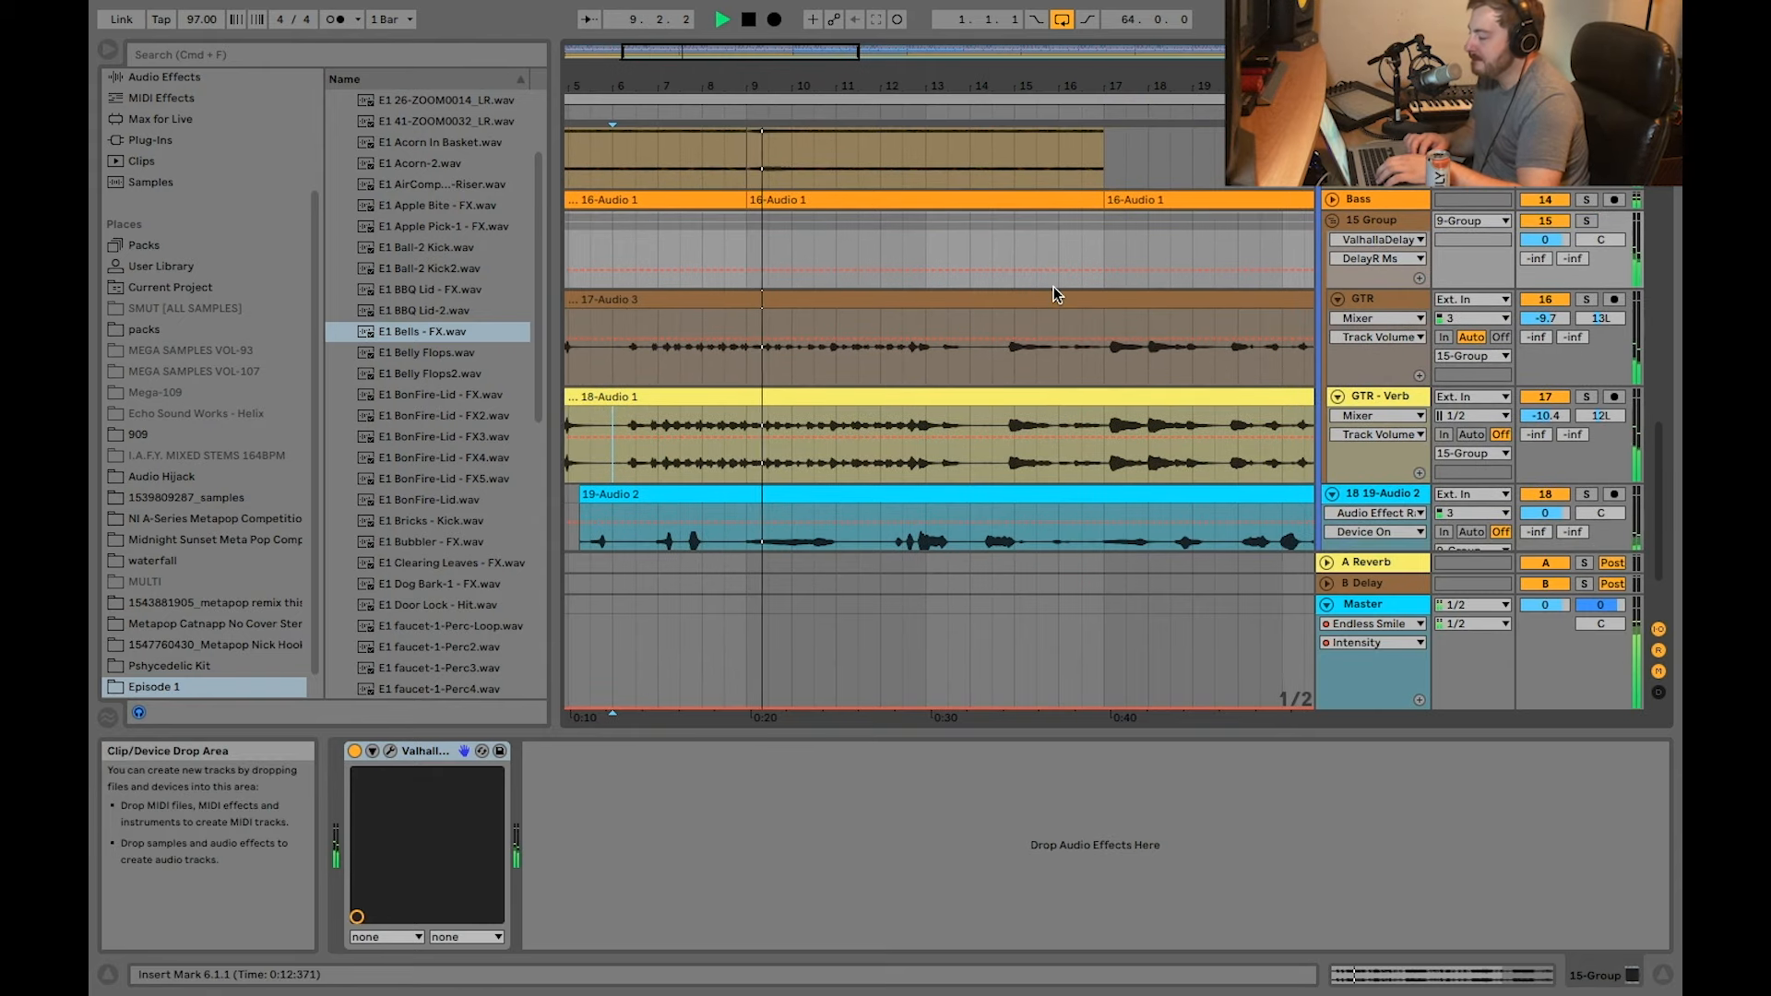
pyautogui.click(780, 200)
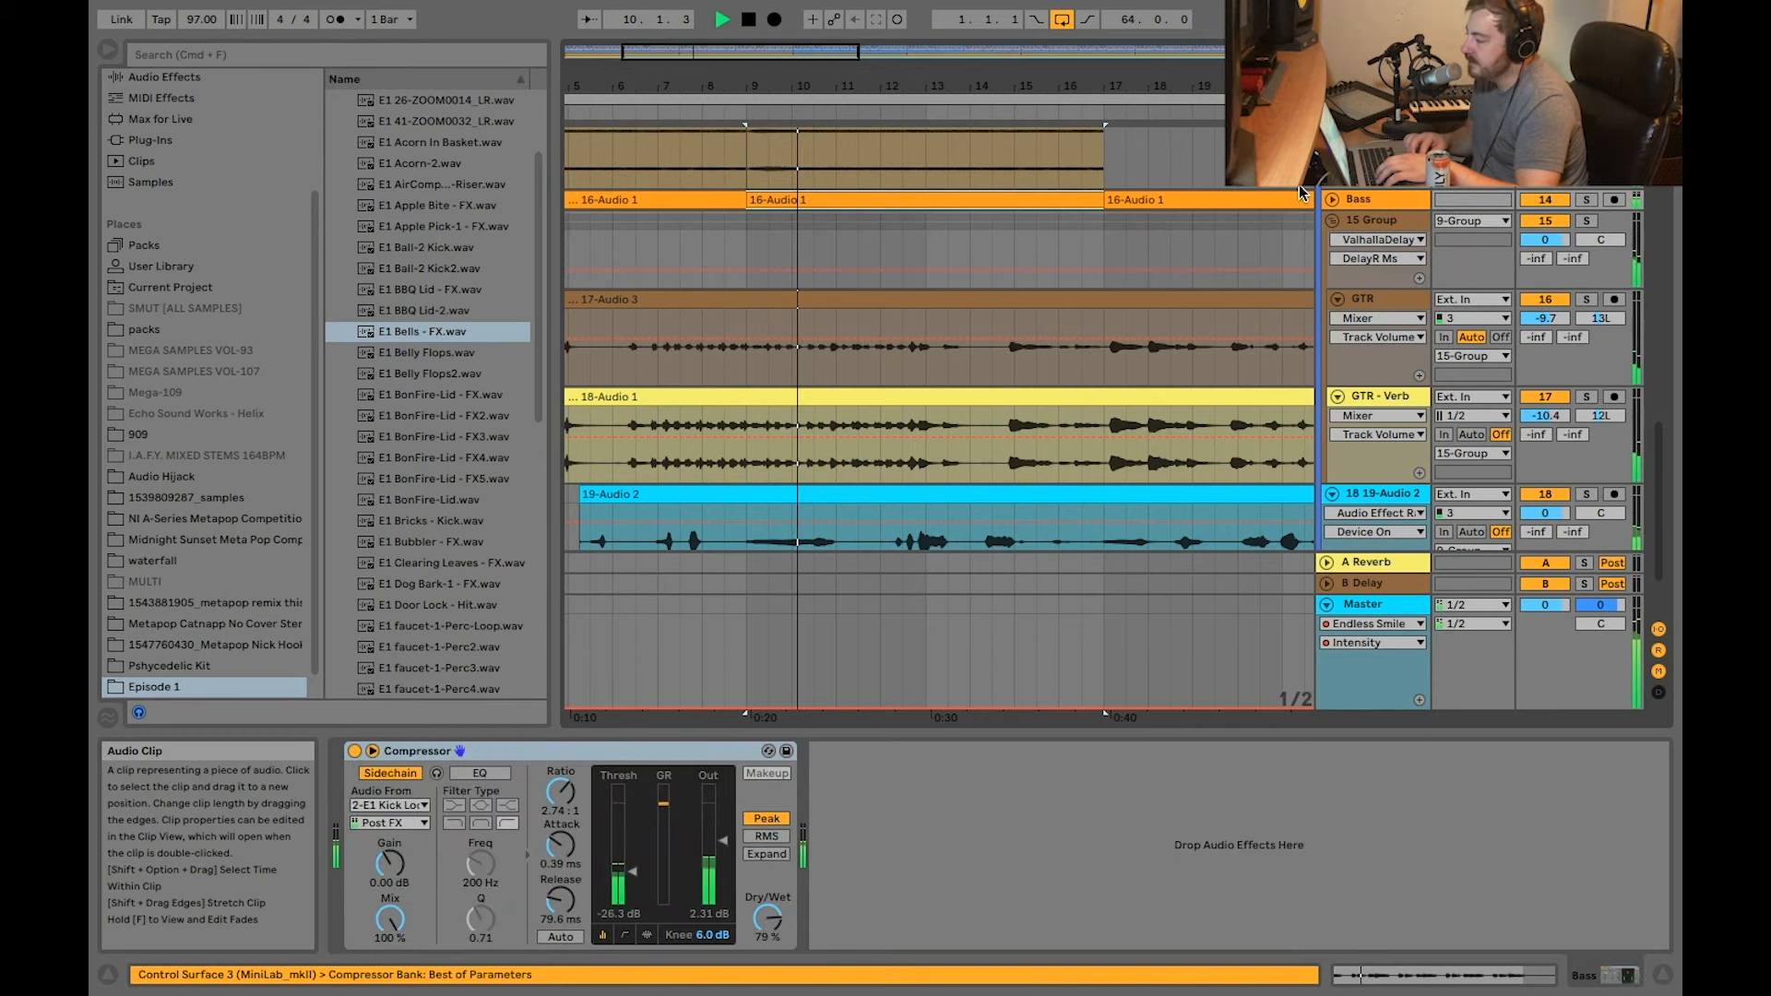
pyautogui.click(1332, 197)
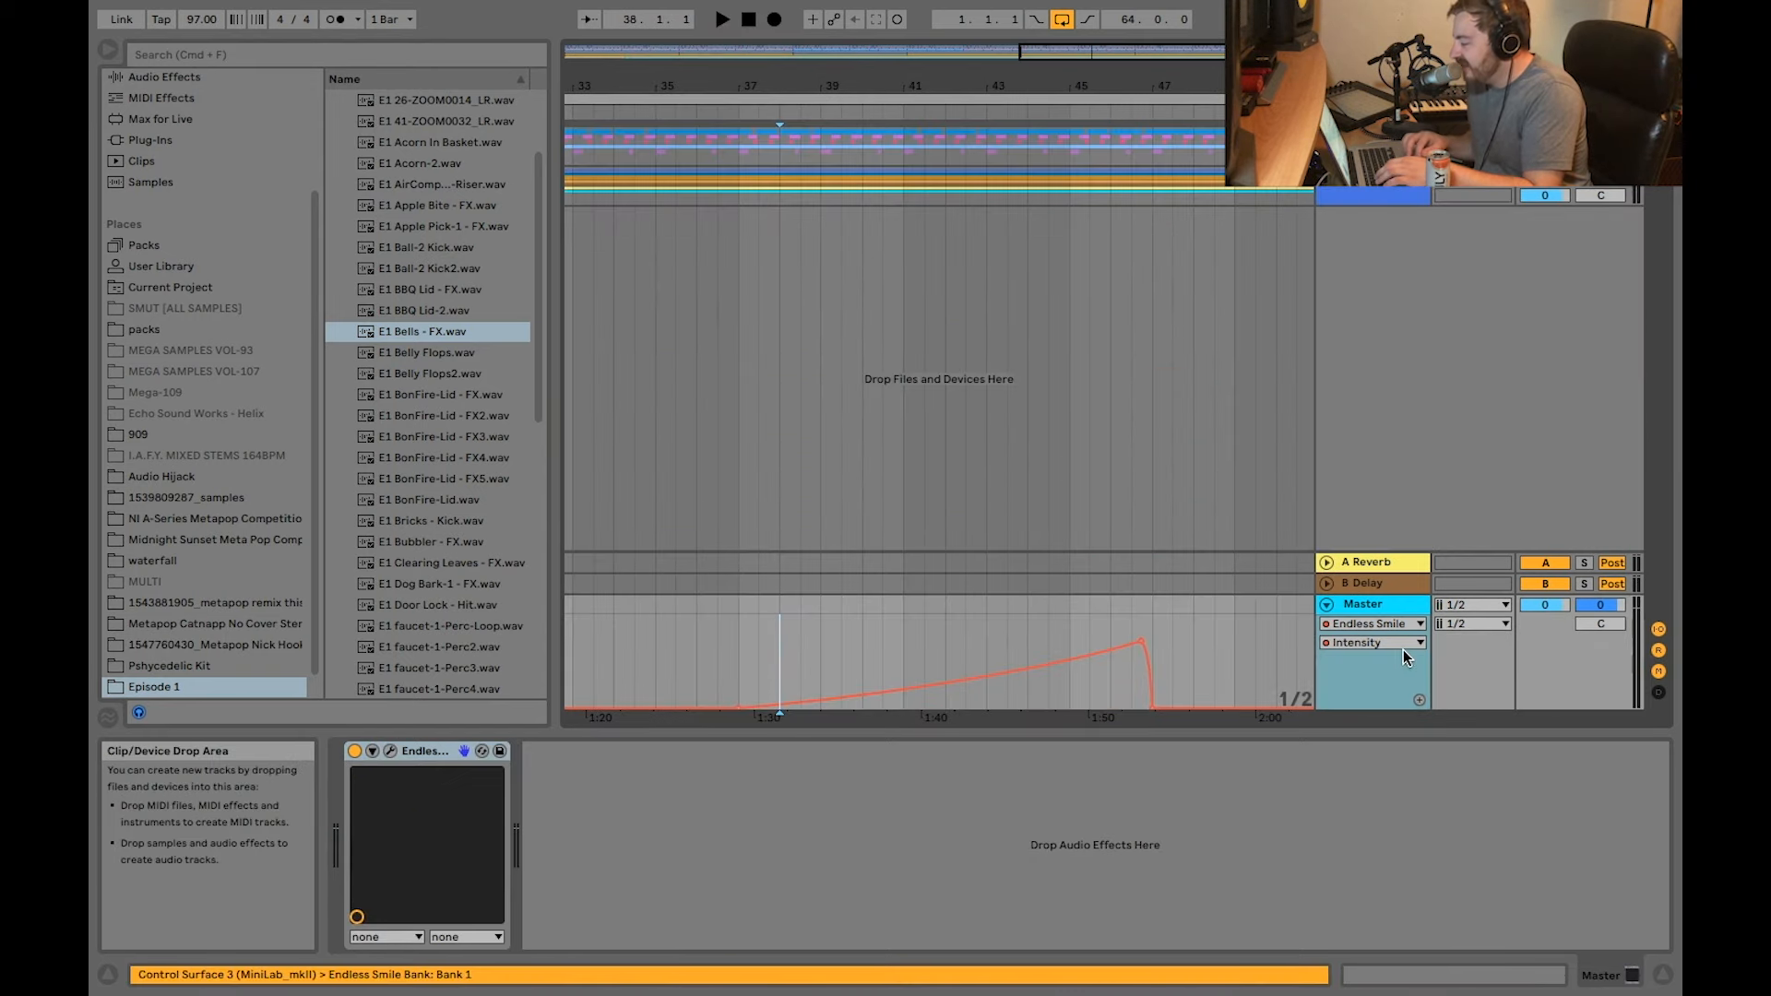
# Step: View the Endless Smile settings on the Master track and close the plug-in window
pyautogui.click(390, 751)
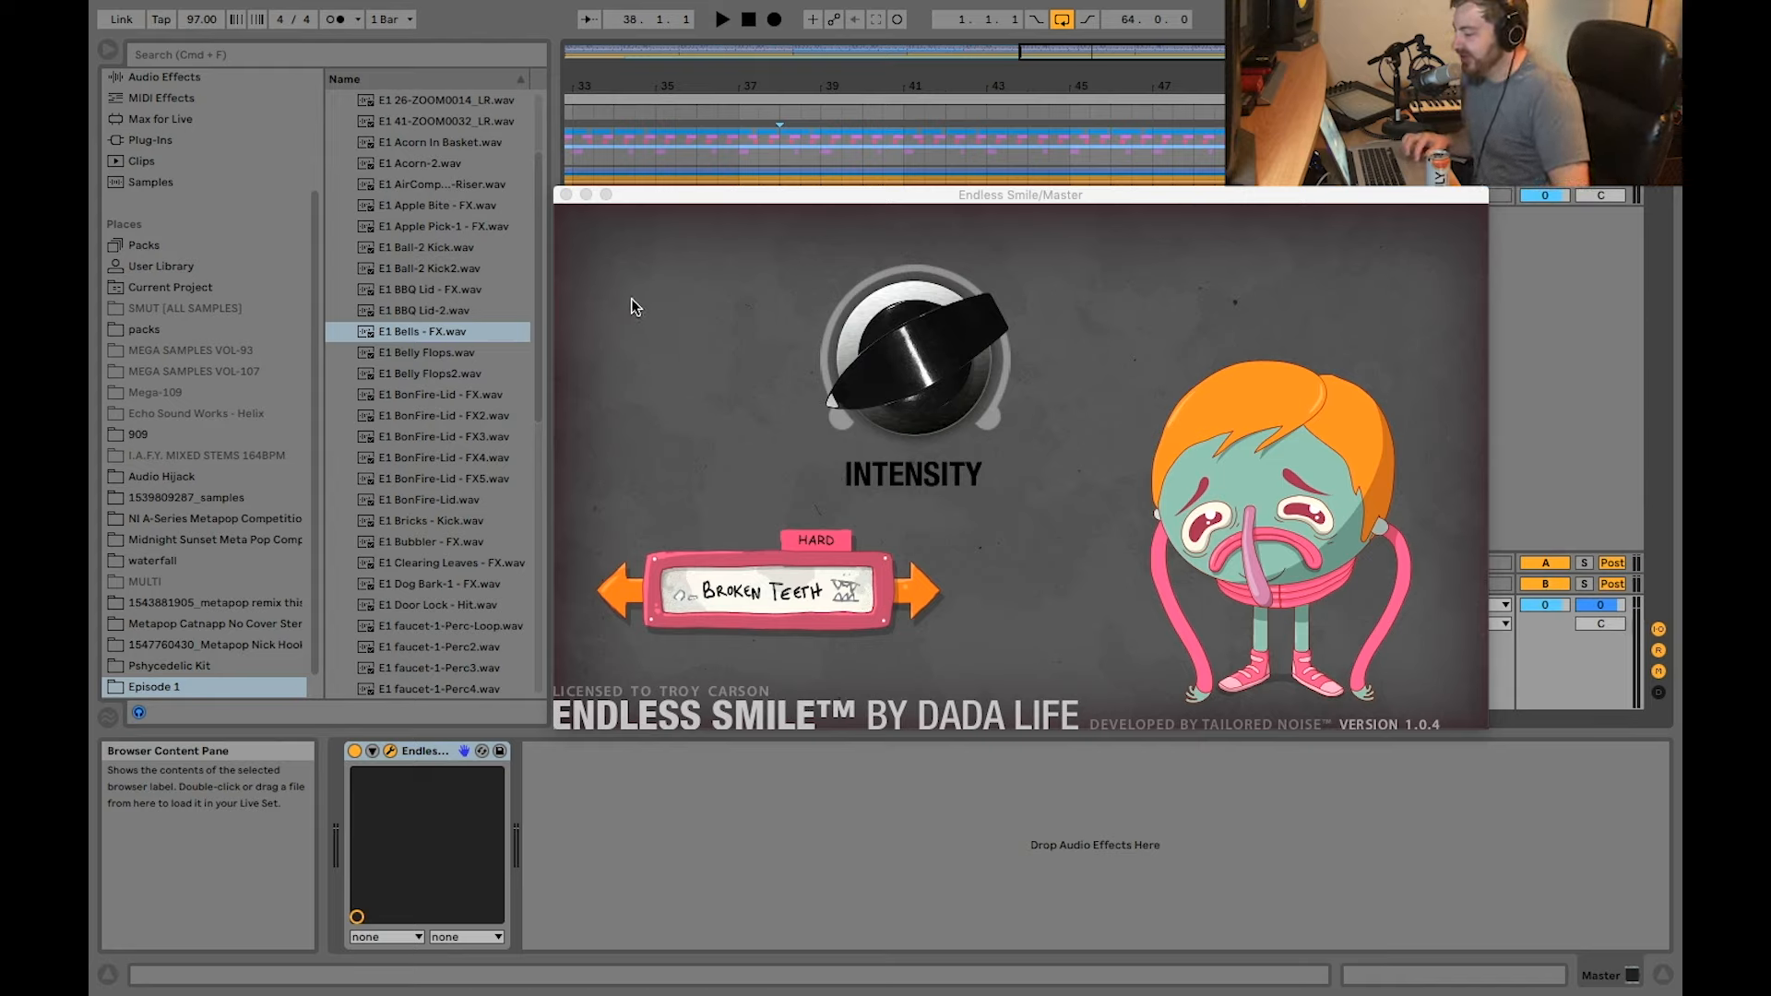
pyautogui.click(564, 194)
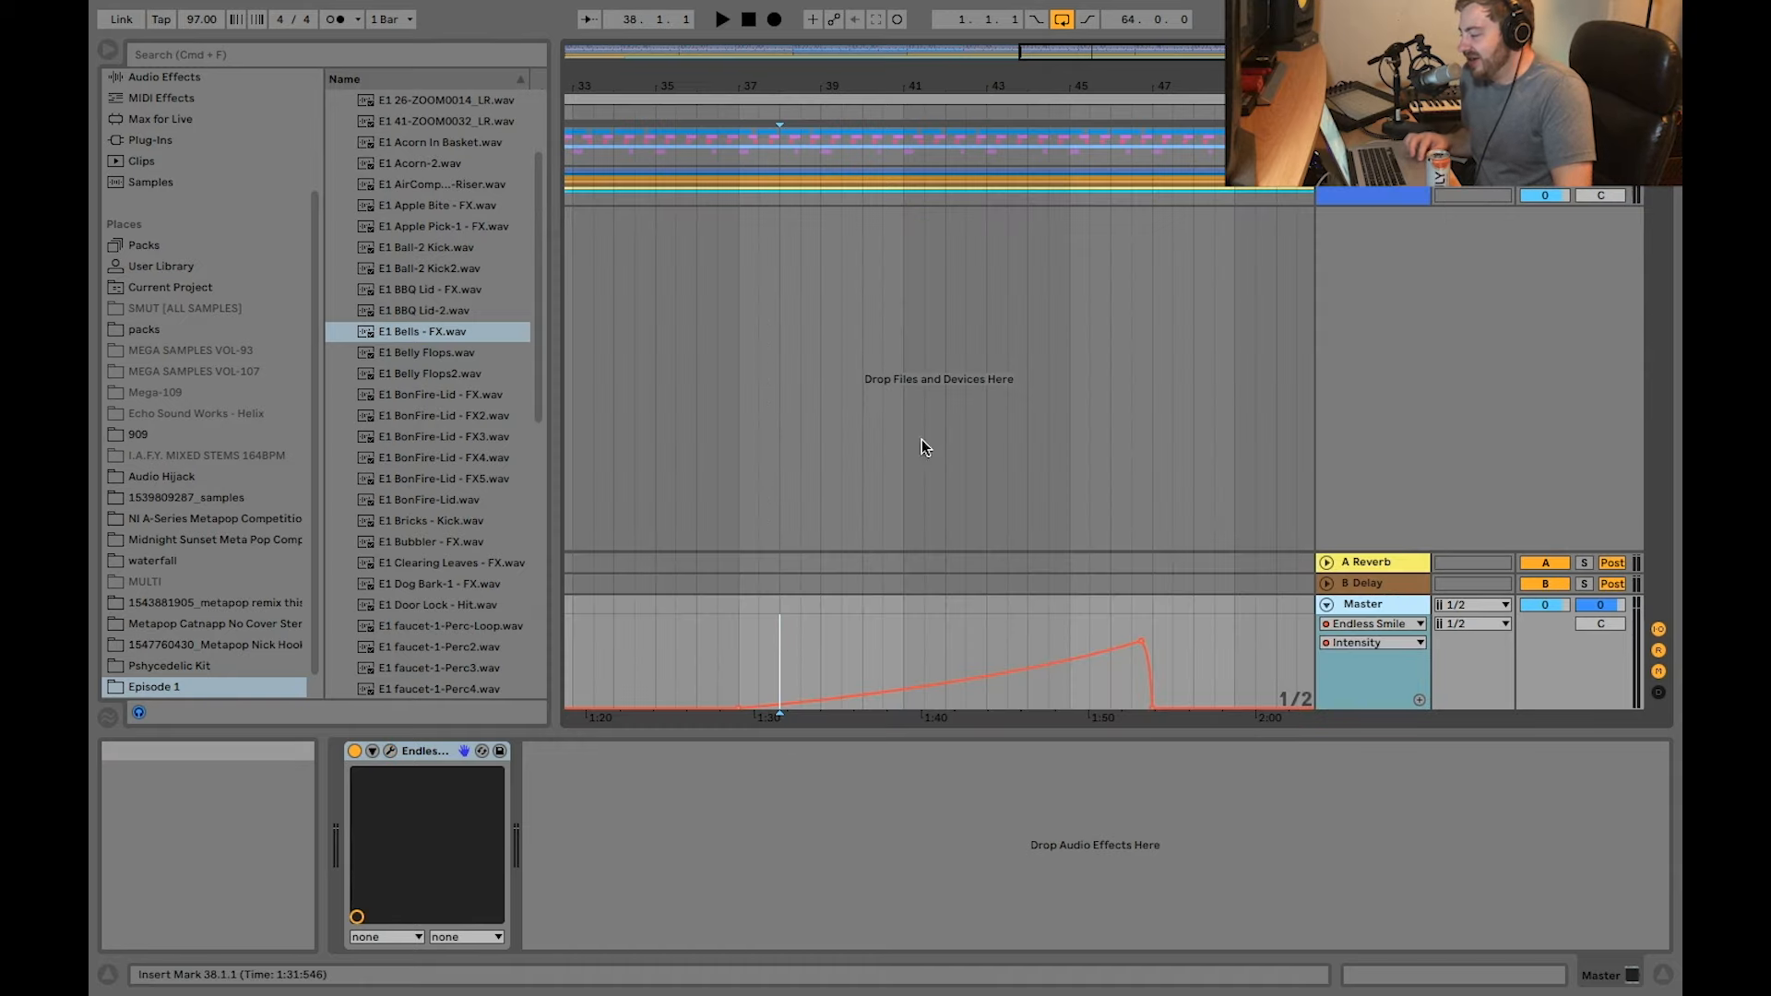
# Step: Play the arrangement from 42.1.1 through the Master track's rising Endless Smile Intensity automation
pyautogui.click(779, 607)
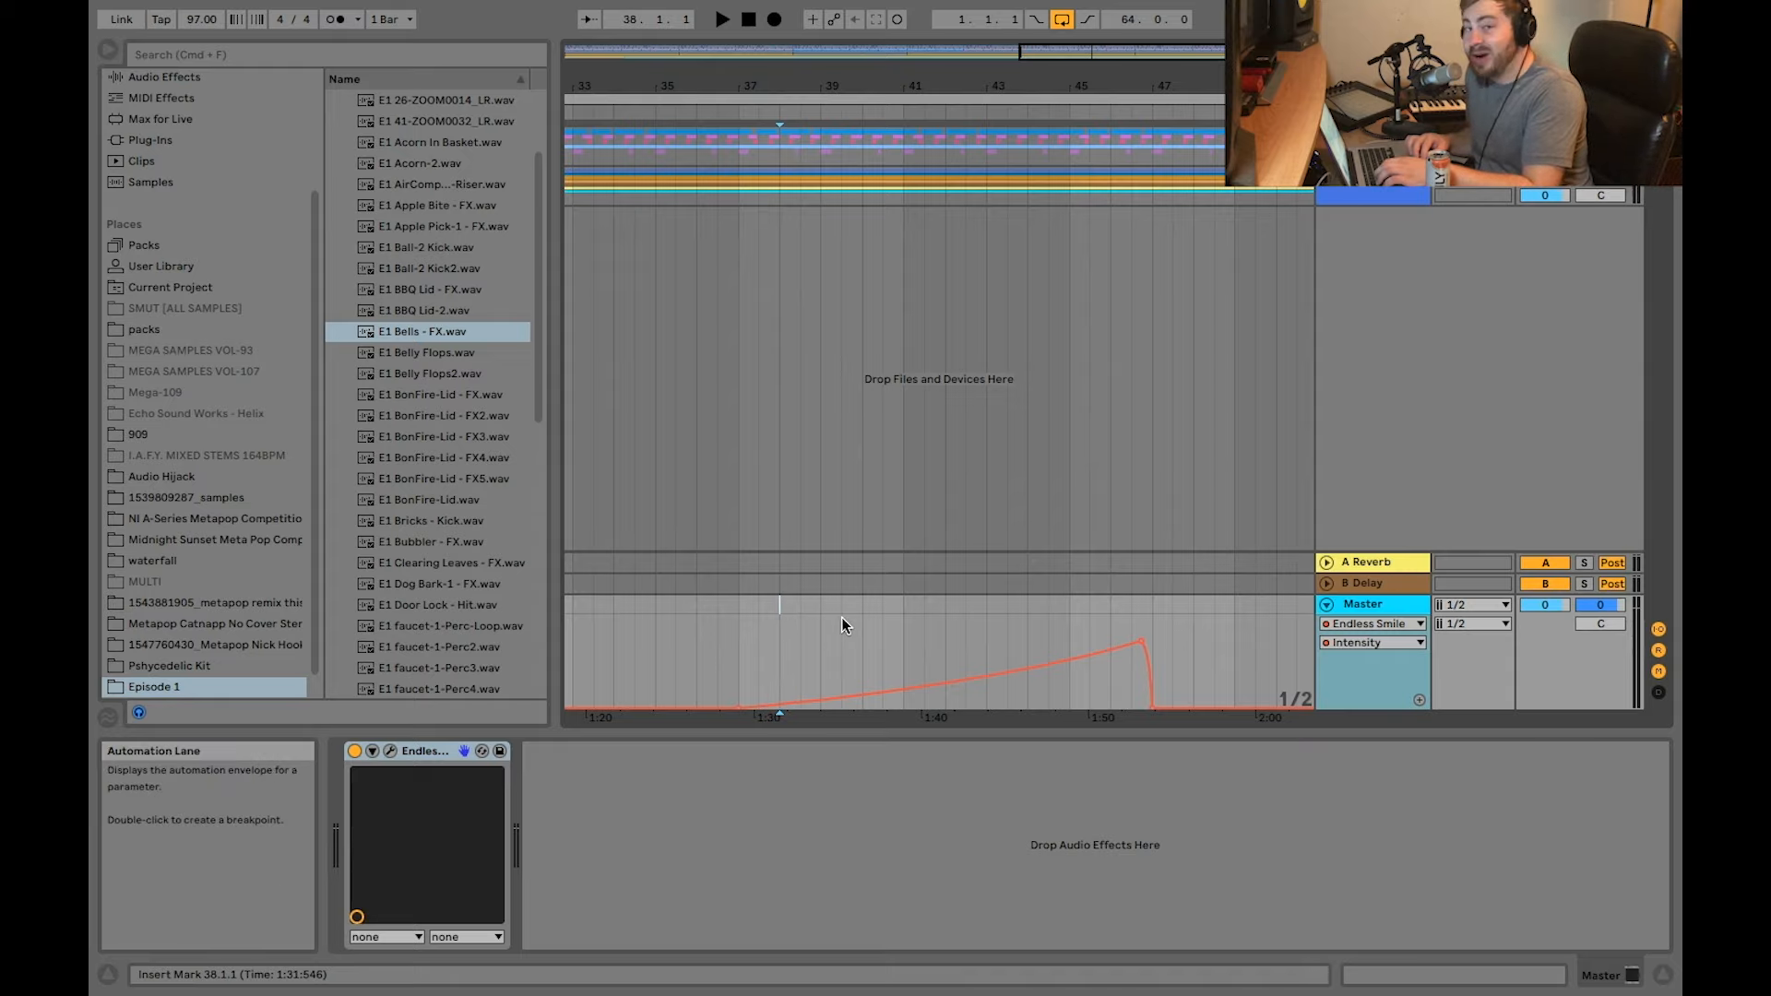
pyautogui.scroll(-2, 841, 618)
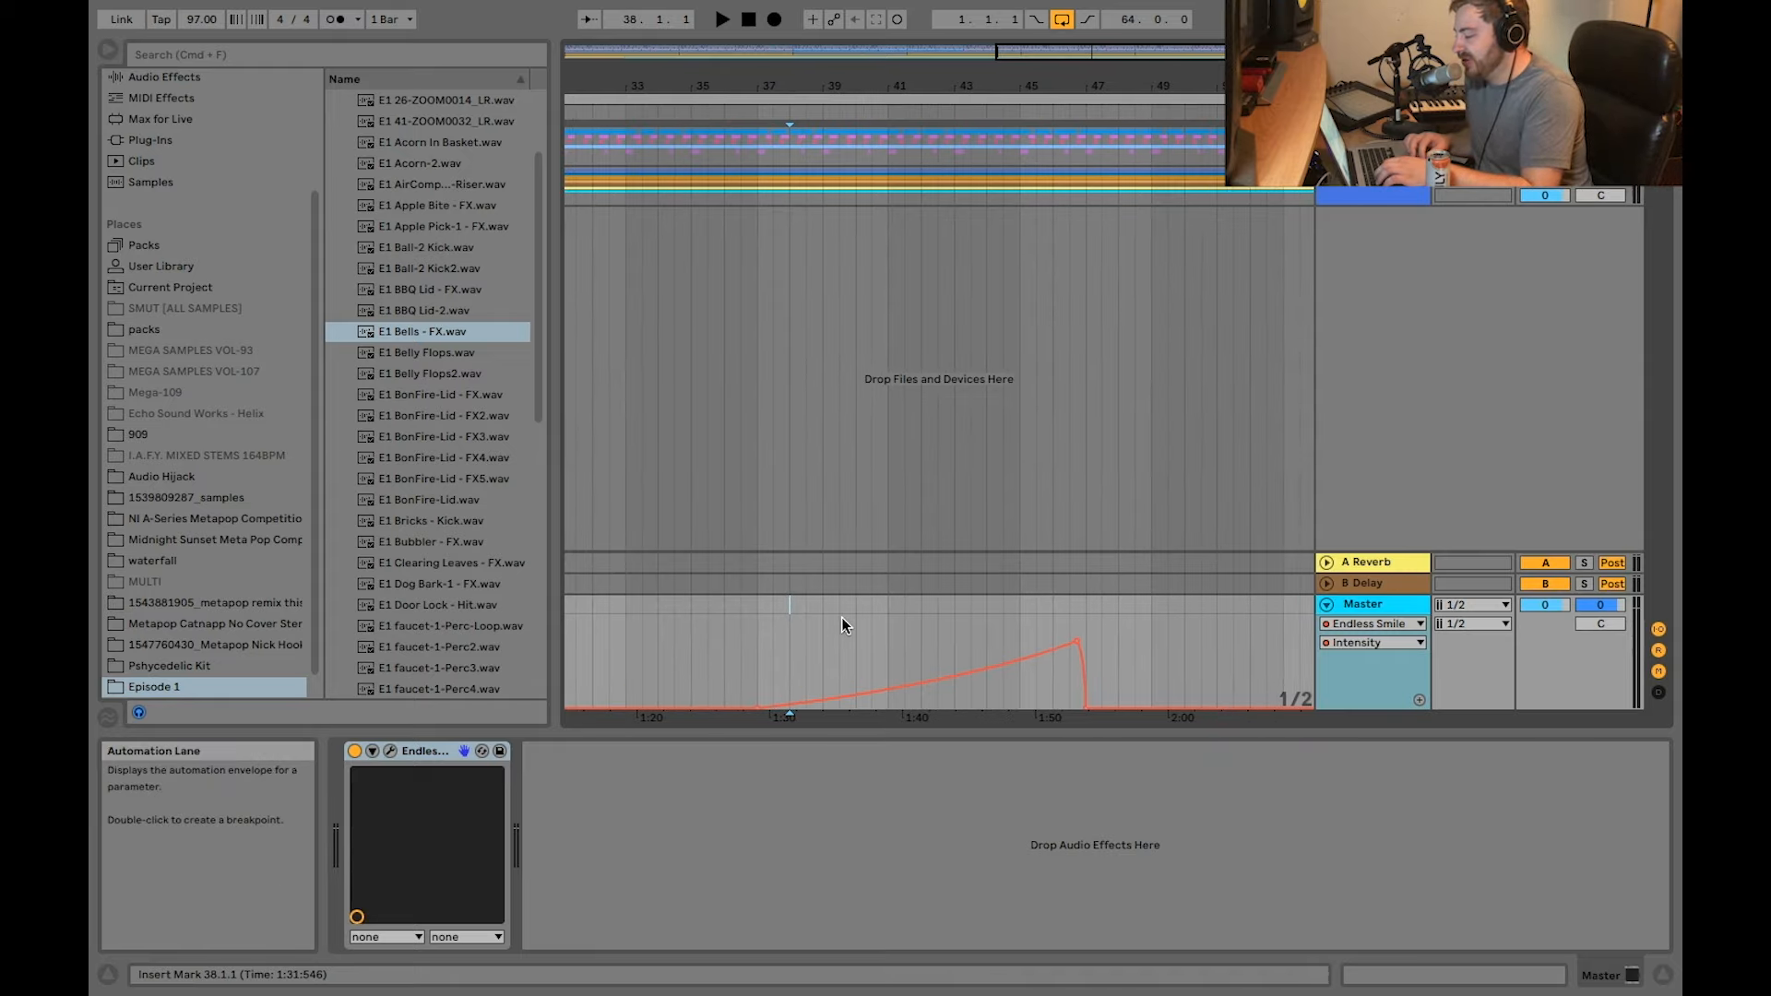
pyautogui.click(928, 618)
pyautogui.press('space')
pyautogui.scroll(2, 956, 617)
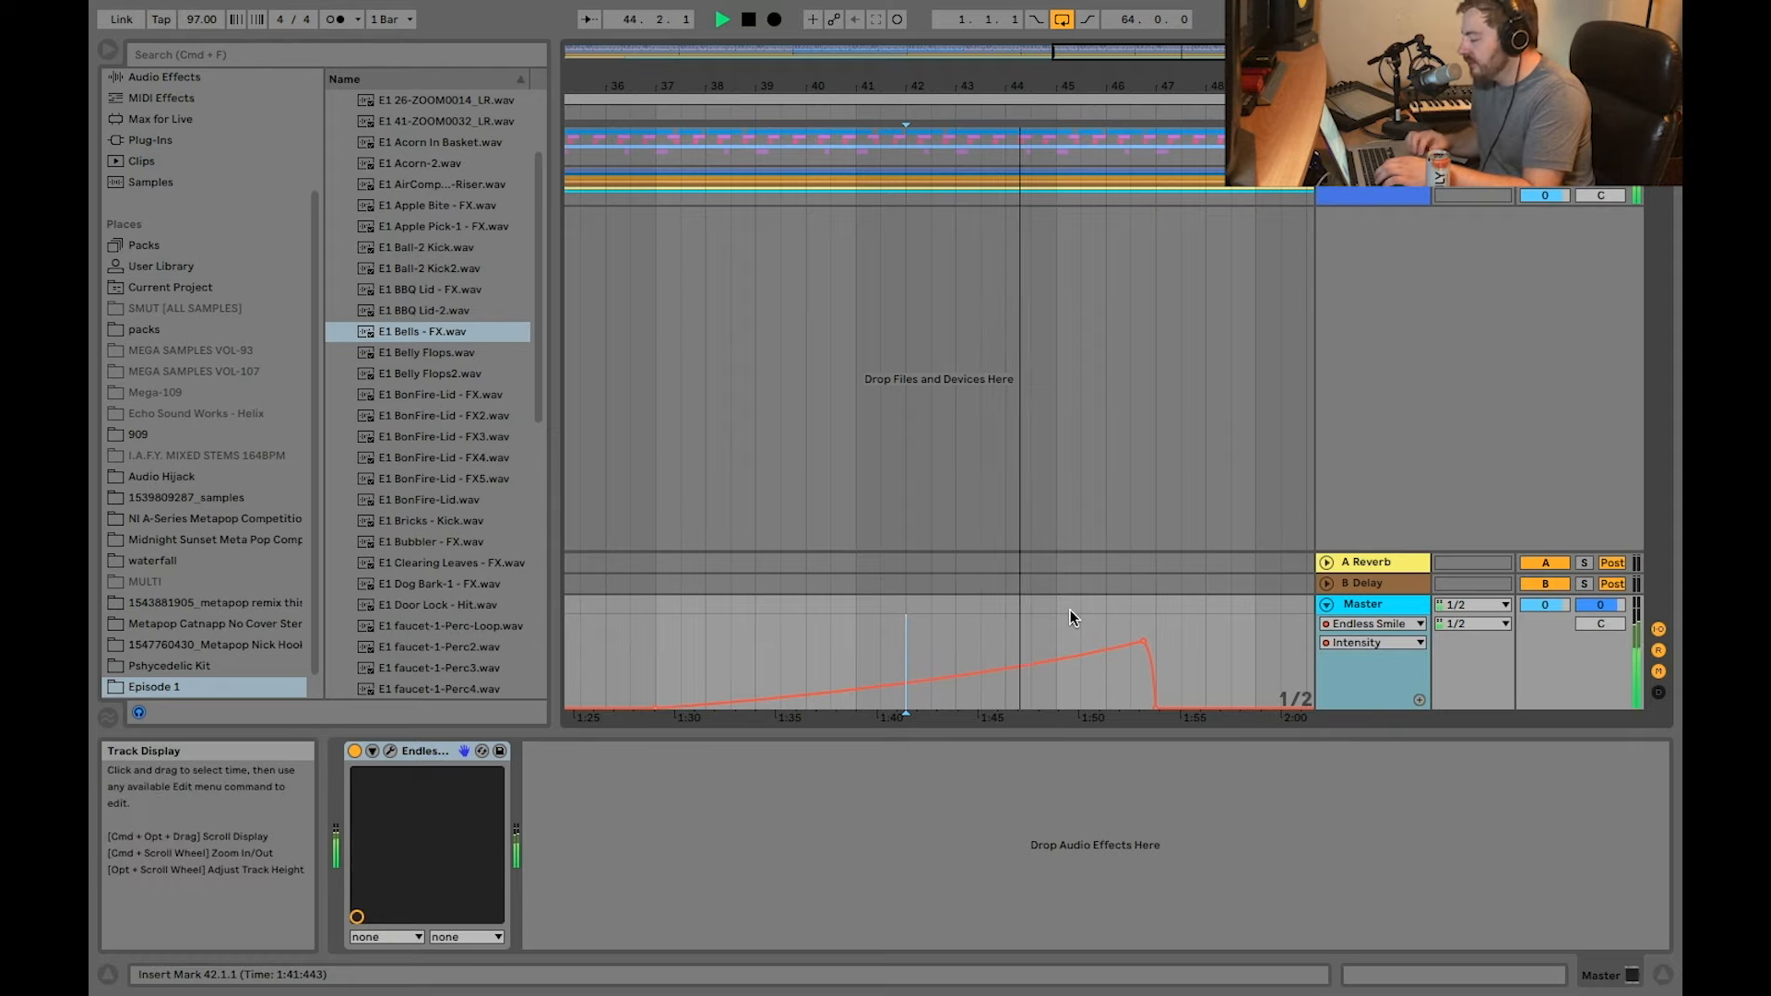
pyautogui.scroll(-2, 1070, 611)
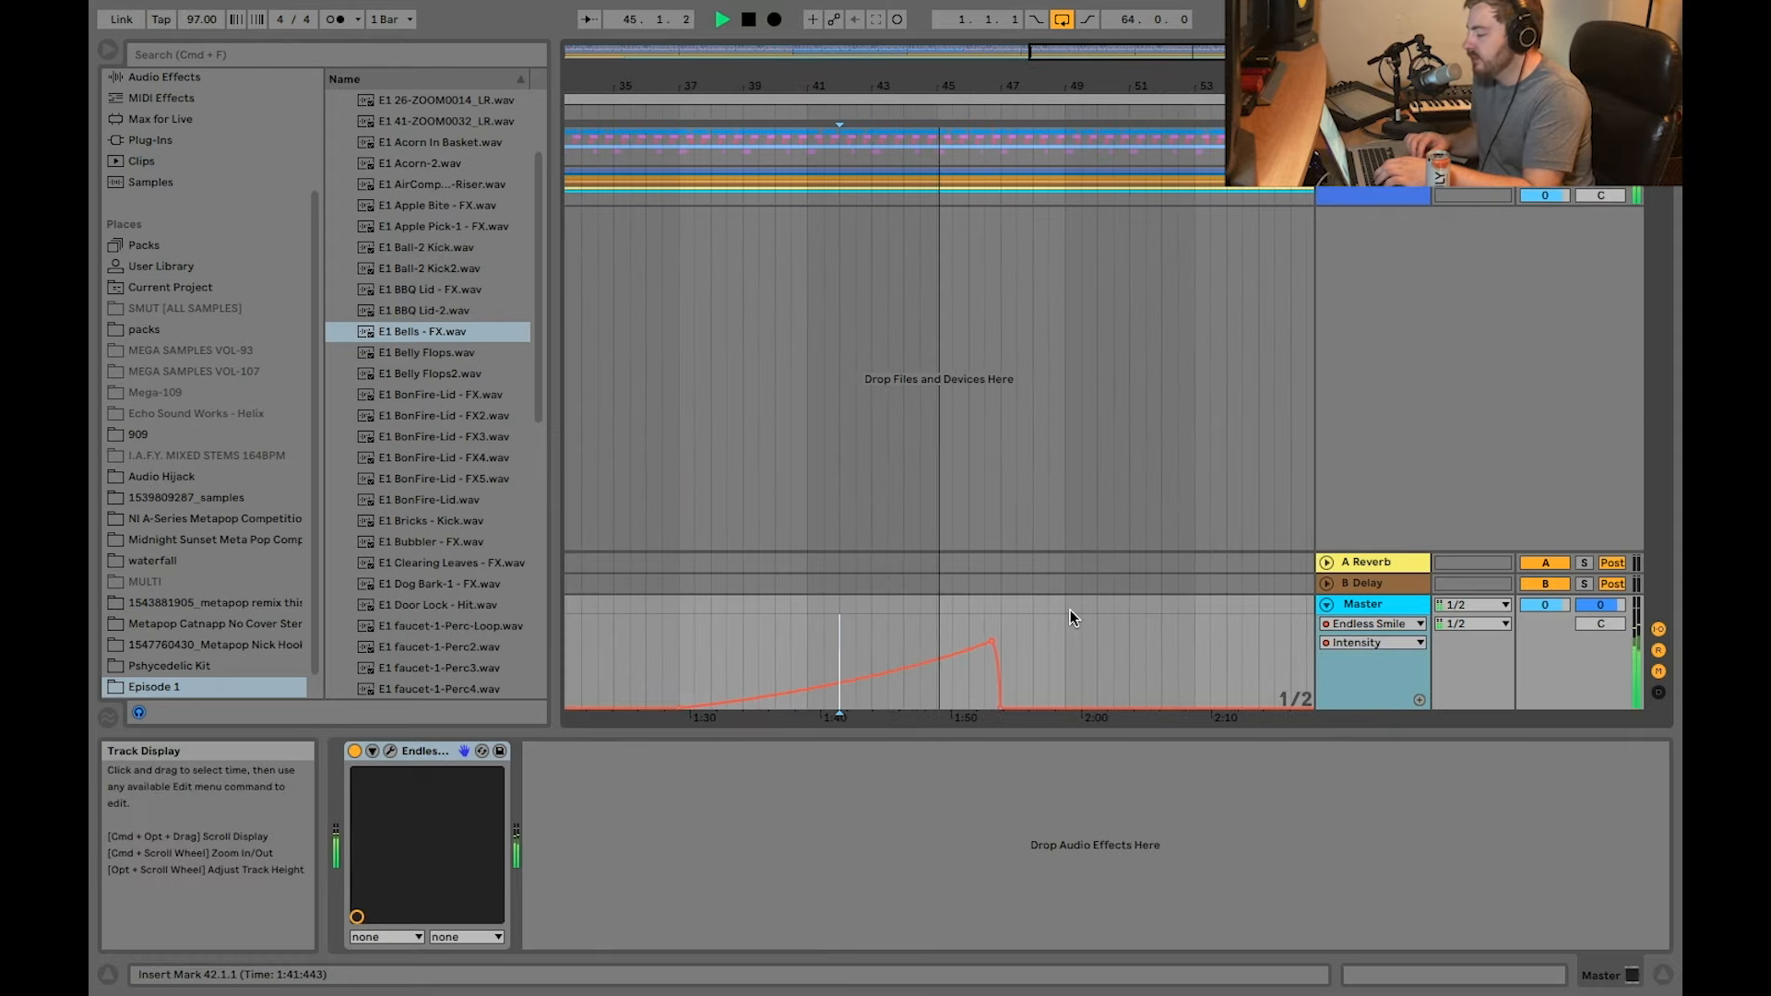